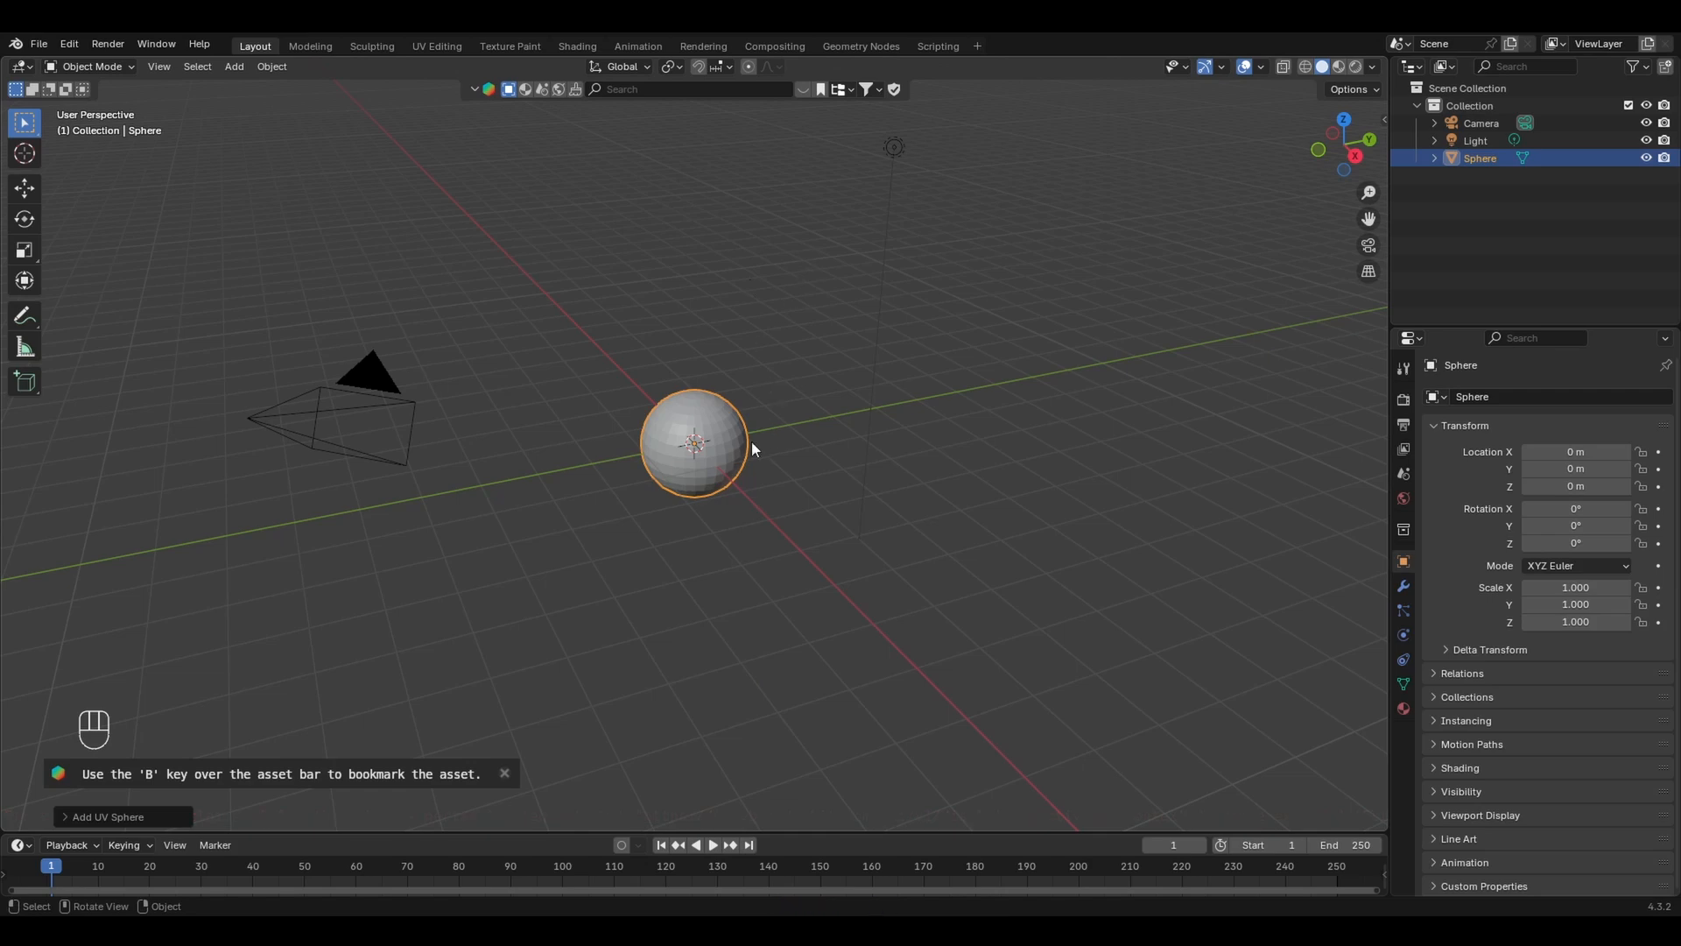
# - Set the new UV sphere's segments to 16 and enter Edit Mode
pyautogui.scroll(6, 751, 442)
pyautogui.click(135, 820)
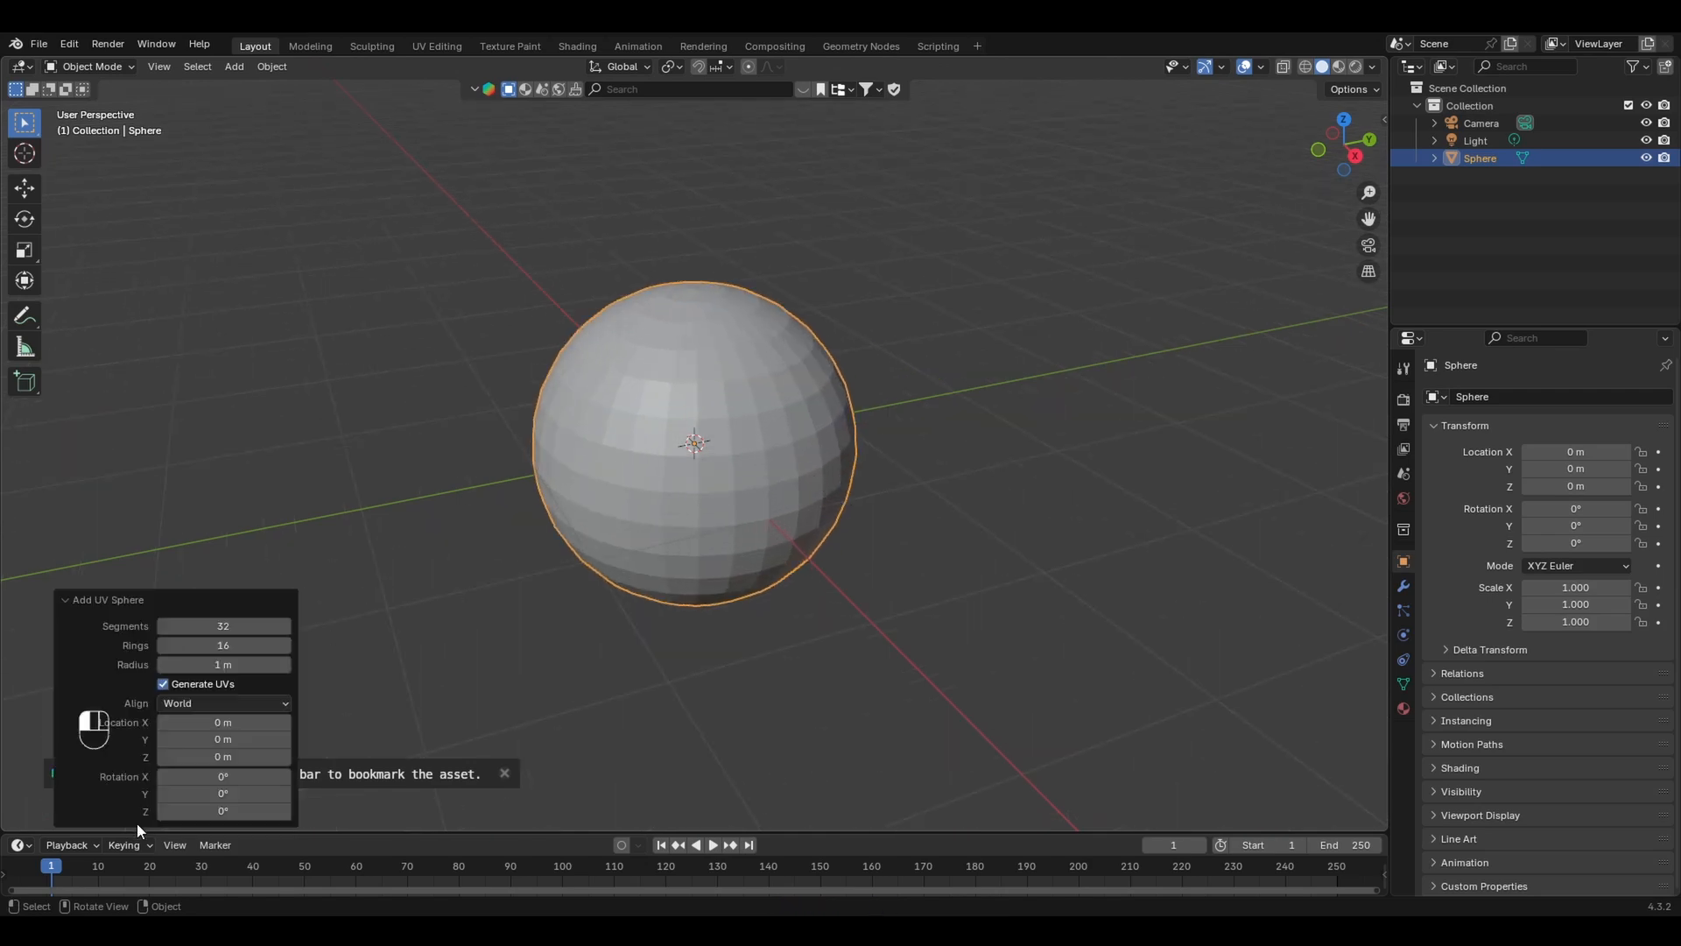
pyautogui.click(258, 629)
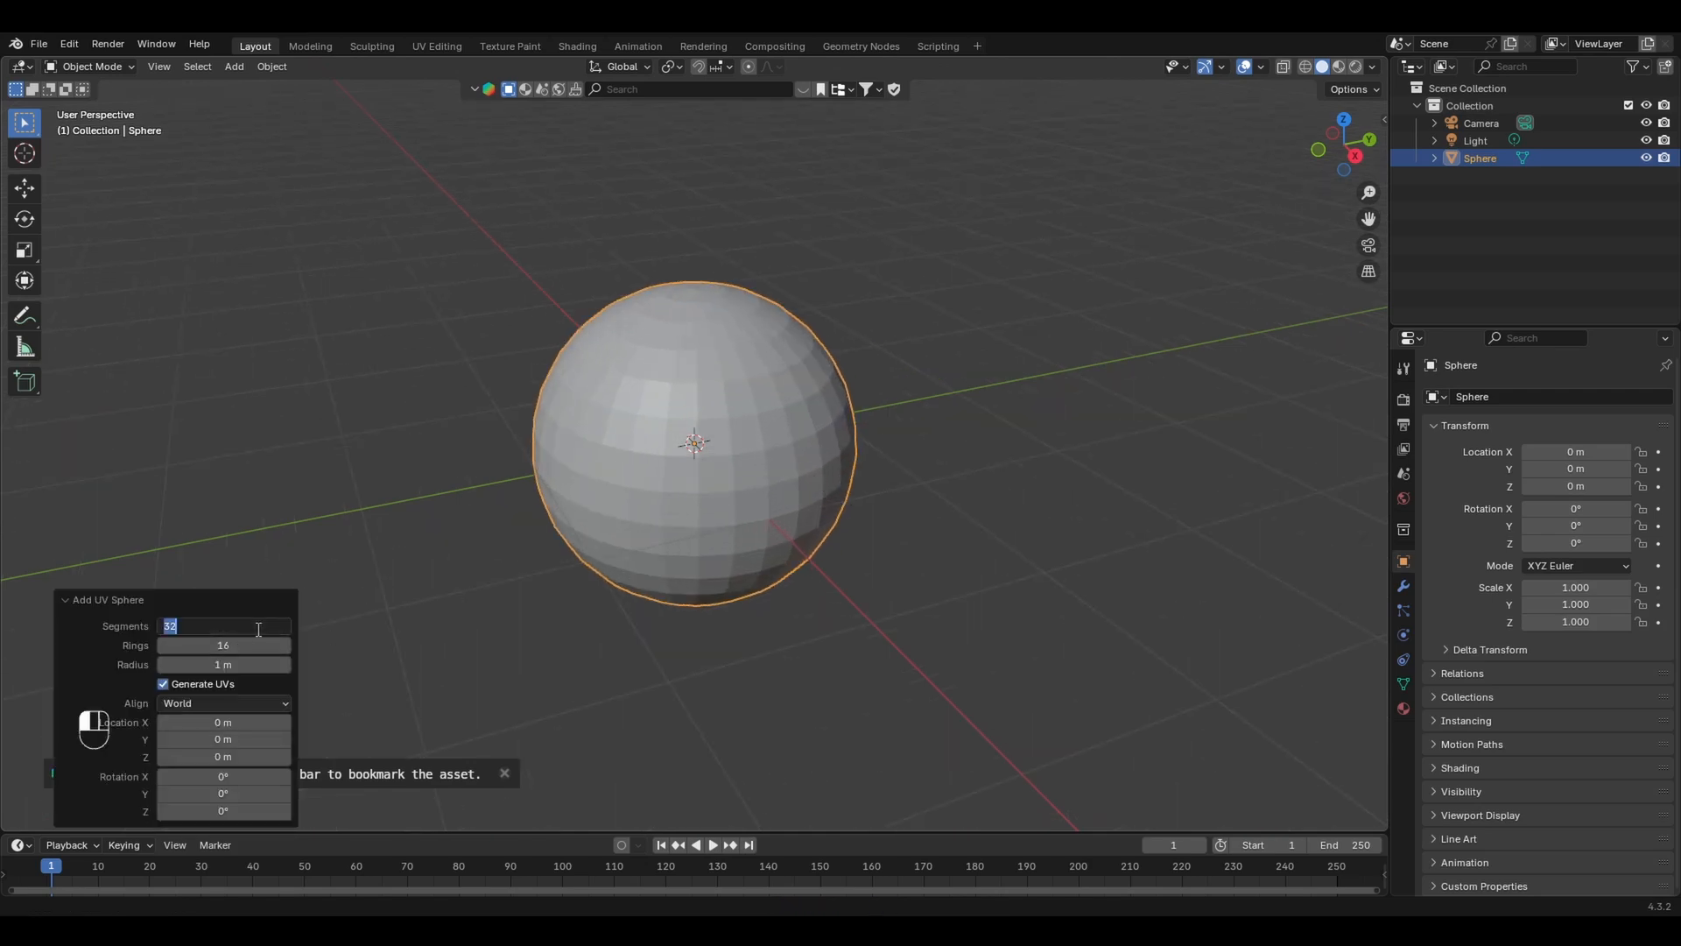
pyautogui.write('16')
pyautogui.press('Return')
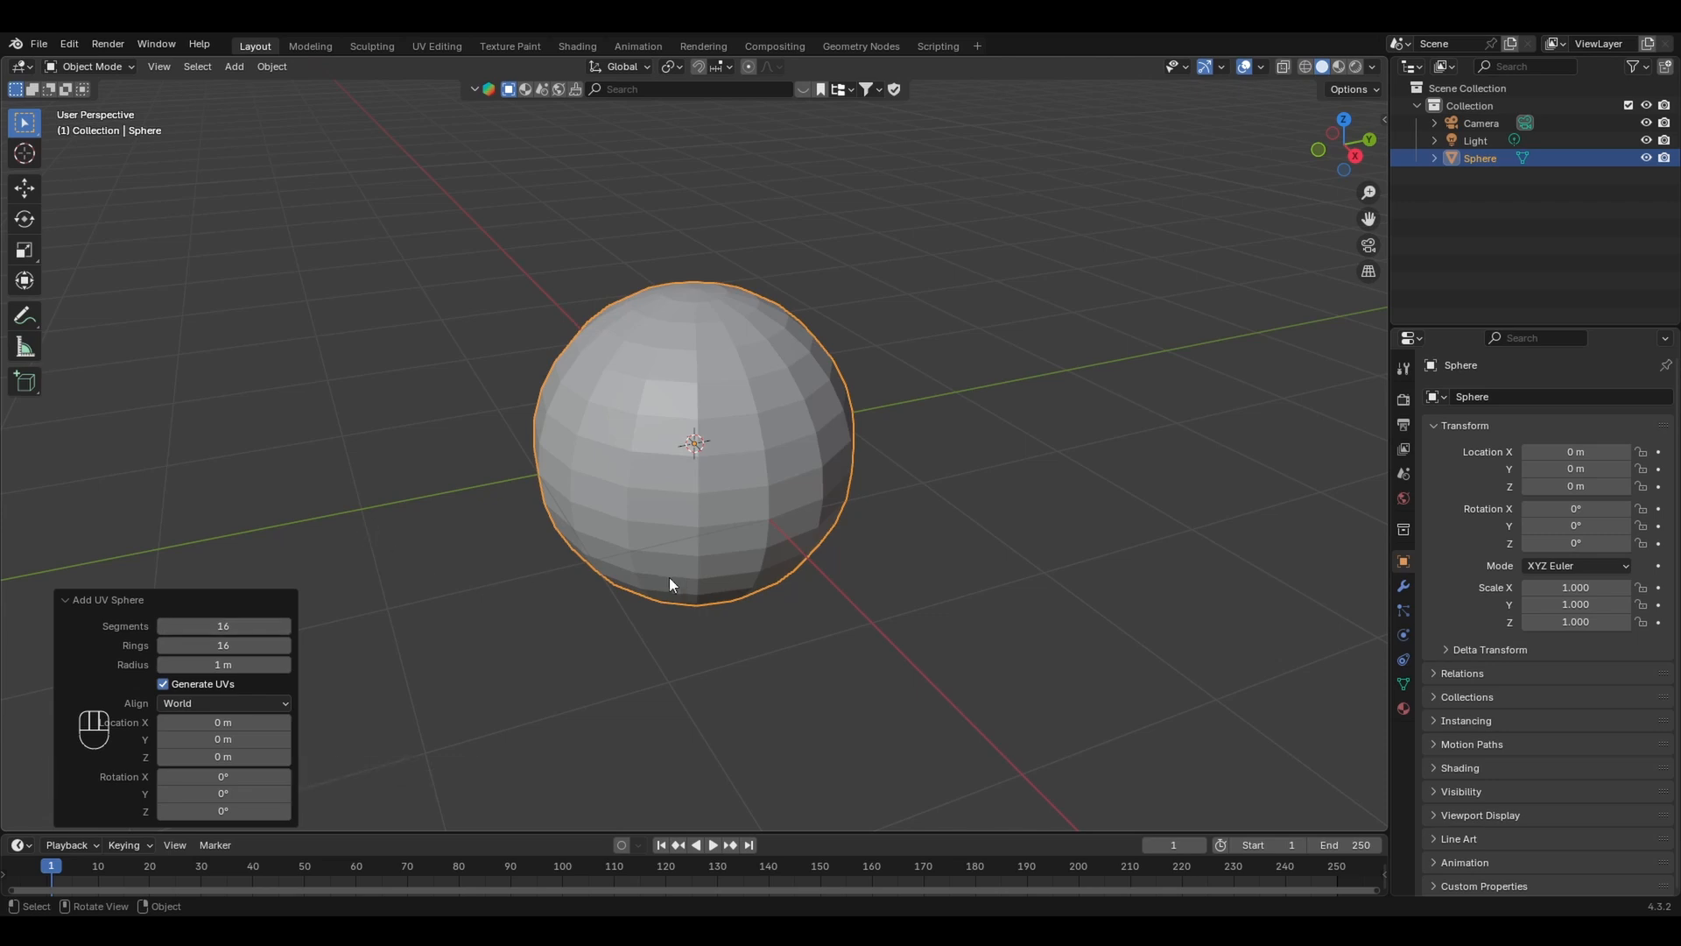
pyautogui.press('Tab')
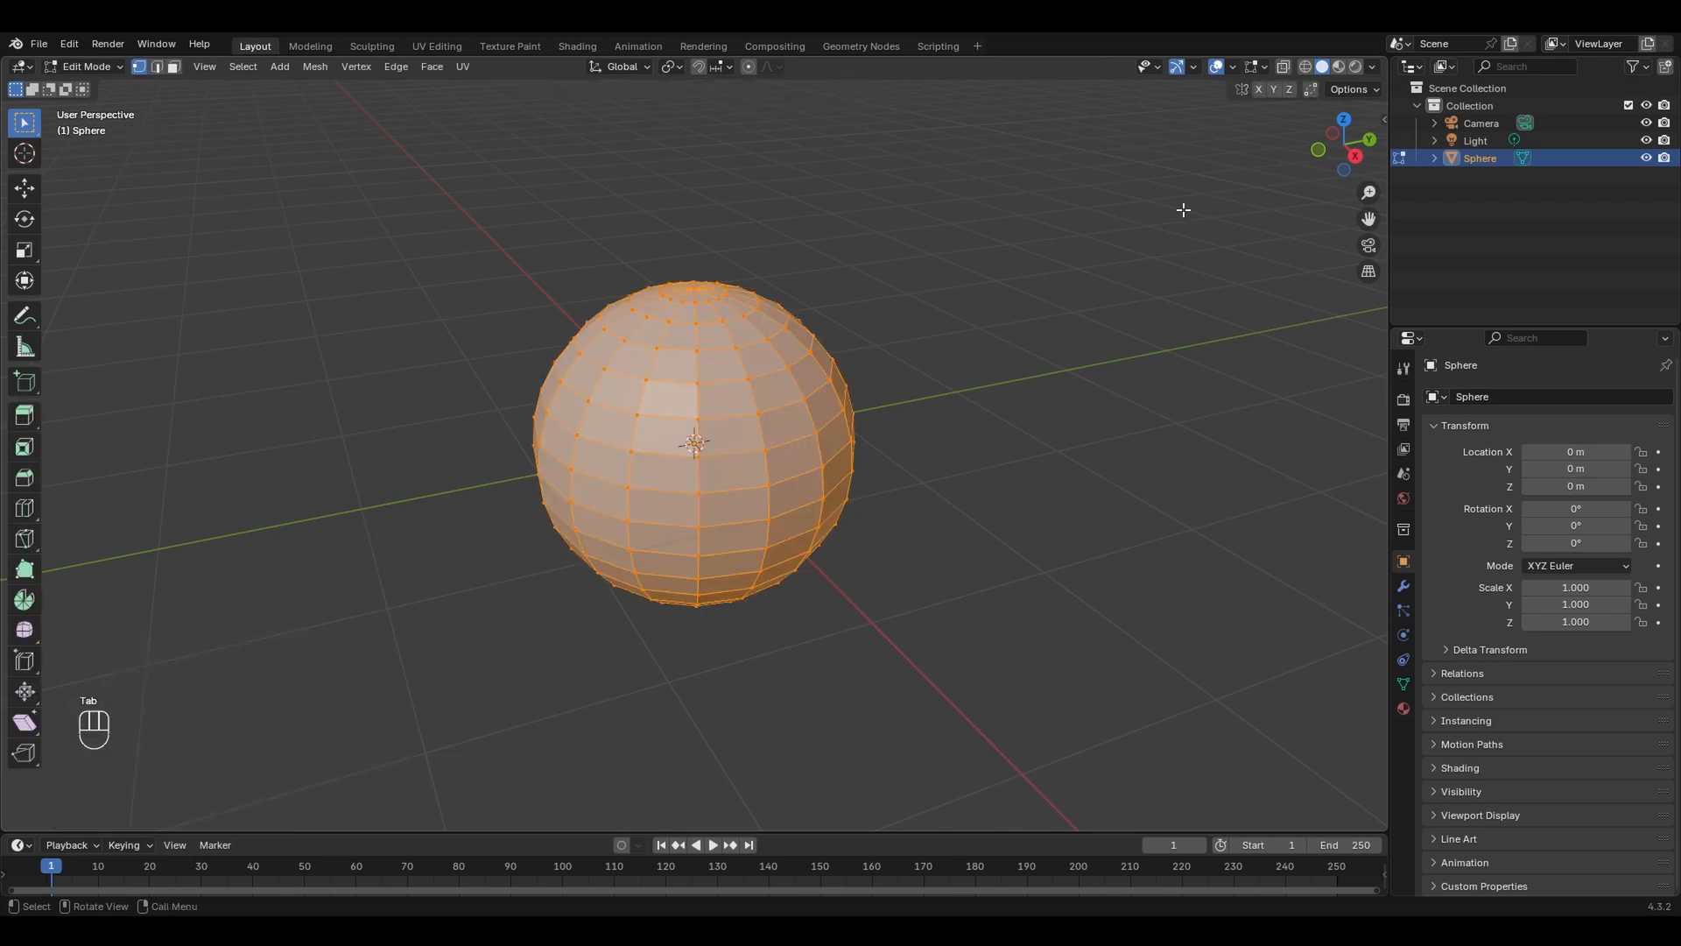
pyautogui.click(1355, 156)
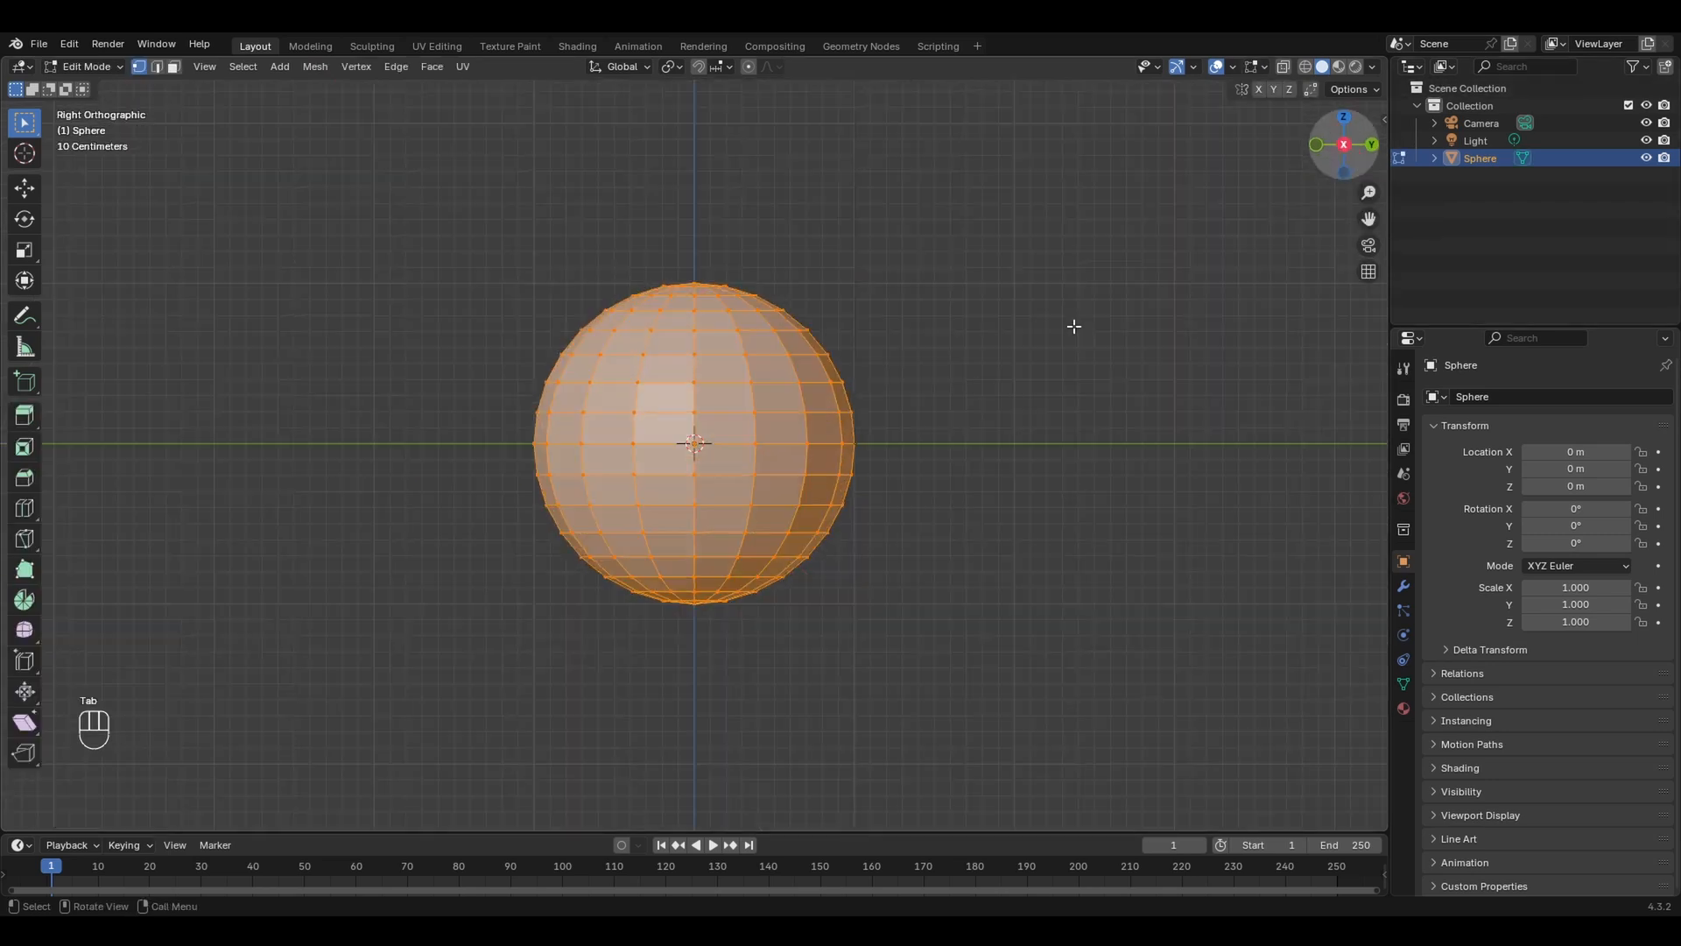
pyautogui.hotkey('alt', 'a')
pyautogui.moveTo(1144, 706); pyautogui.dragTo(461, 450)
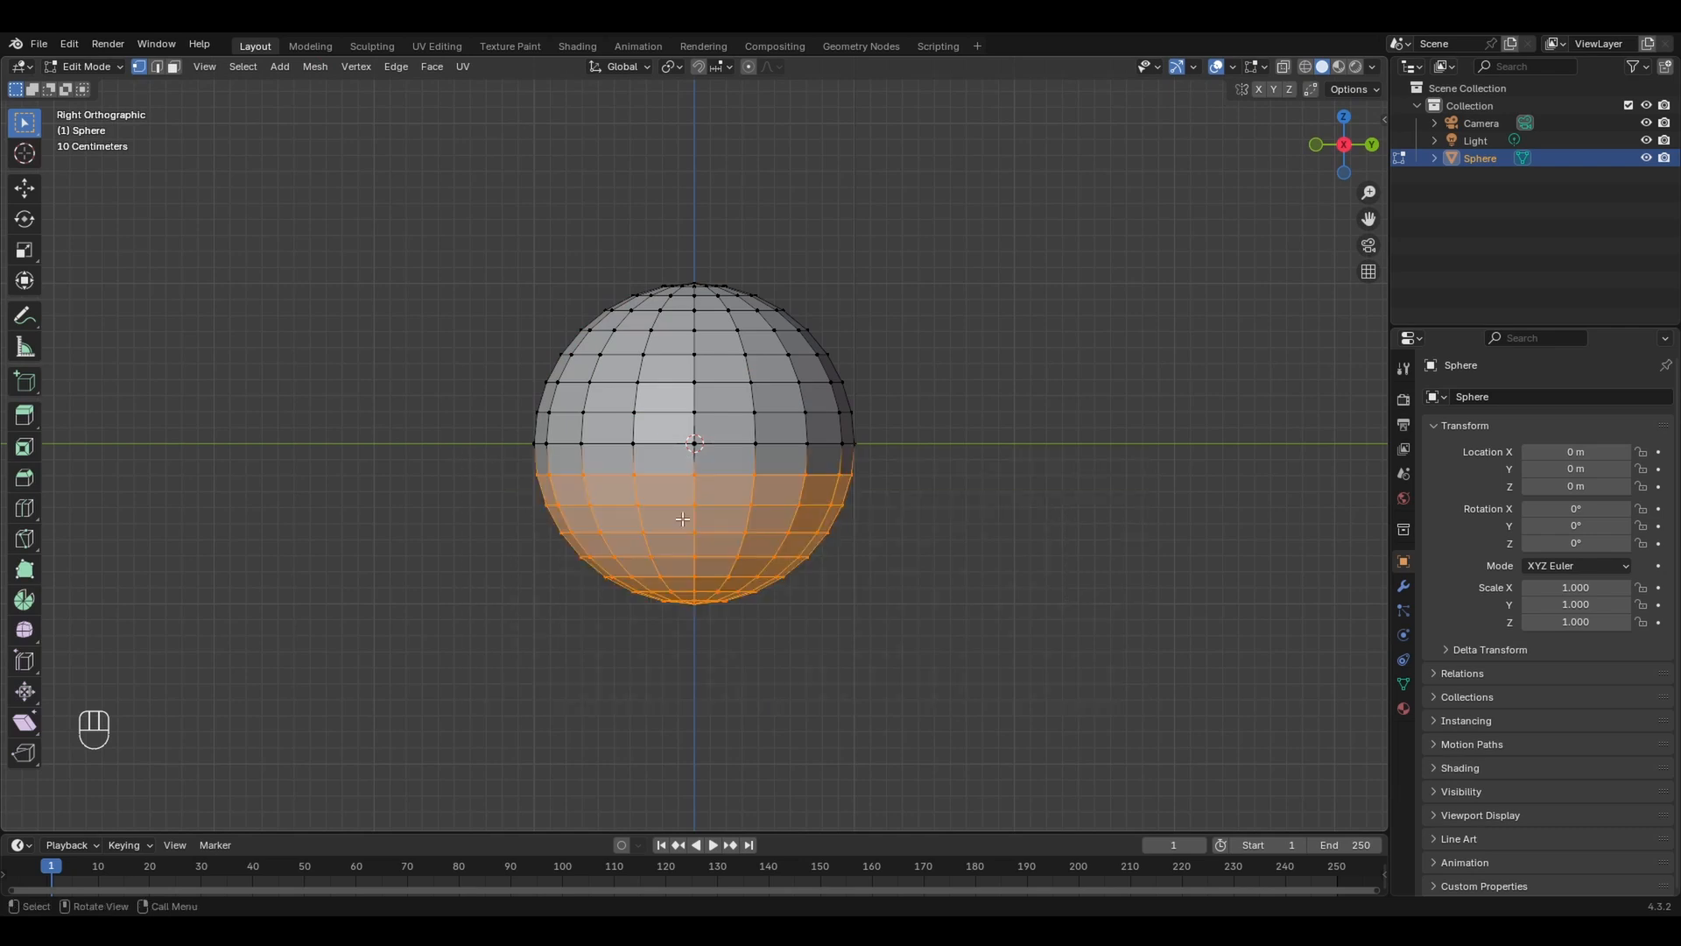
pyautogui.moveTo(923, 504); pyautogui.dragTo(763, 497, button='middle')
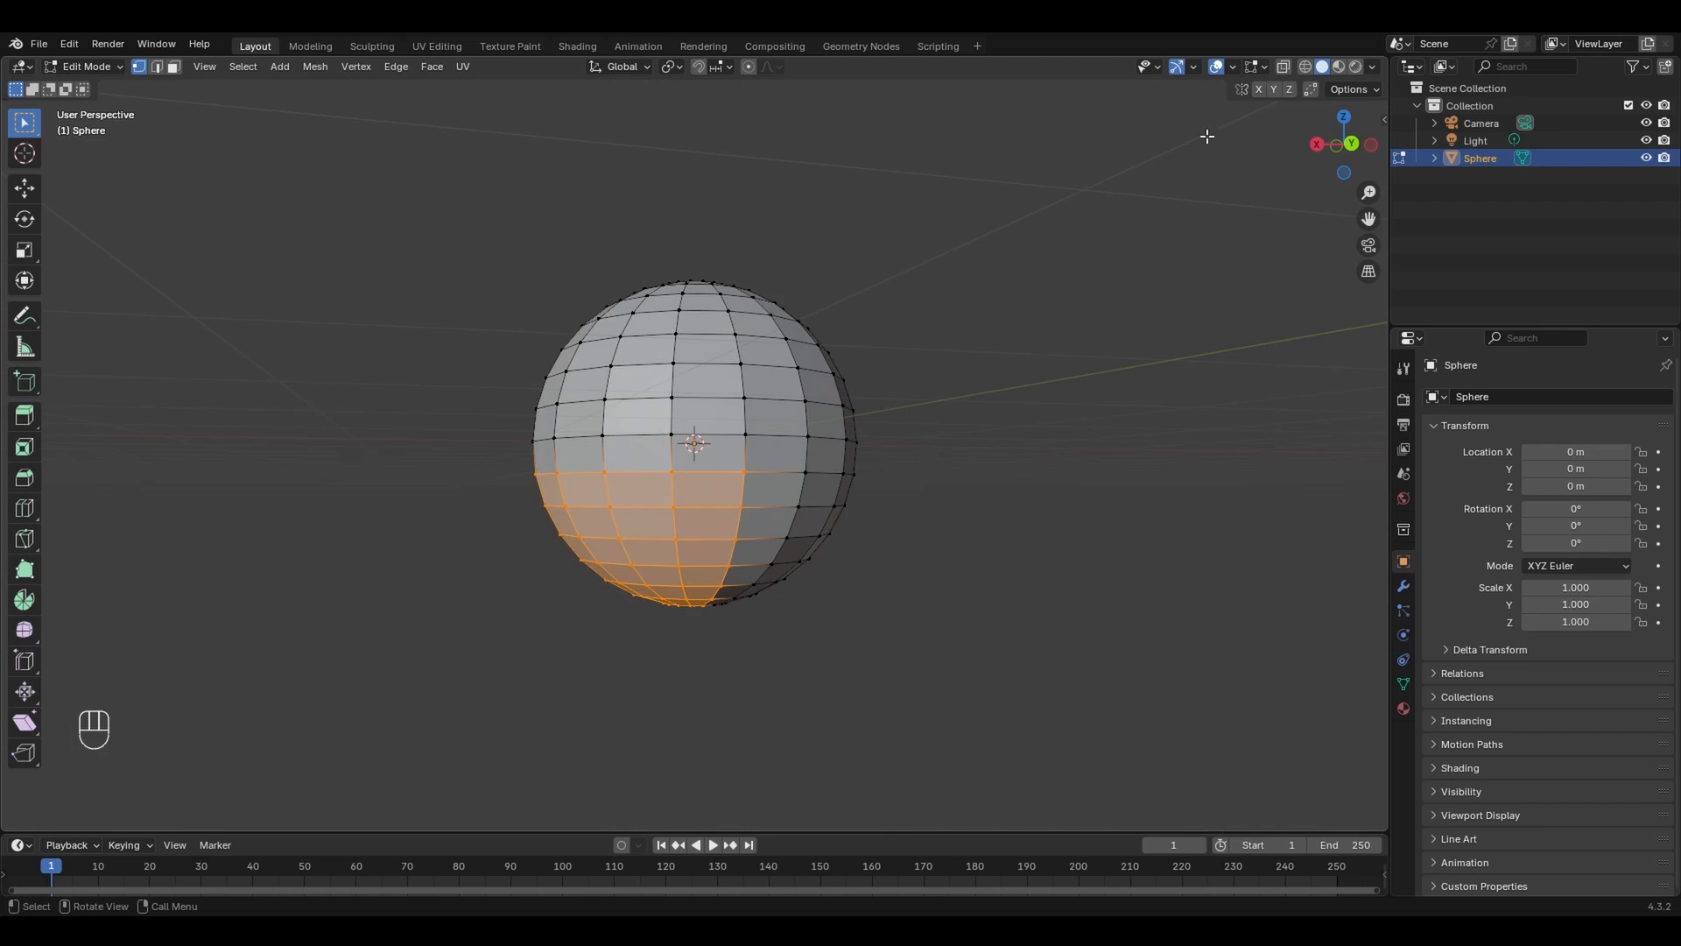
# - With X-ray enabled, delete all vertices below the sphere's equator from the right view, leaving an open dome
pyautogui.click(1282, 66)
pyautogui.click(1318, 146)
pyautogui.click(1194, 675)
pyautogui.moveTo(1217, 670); pyautogui.dragTo(429, 454)
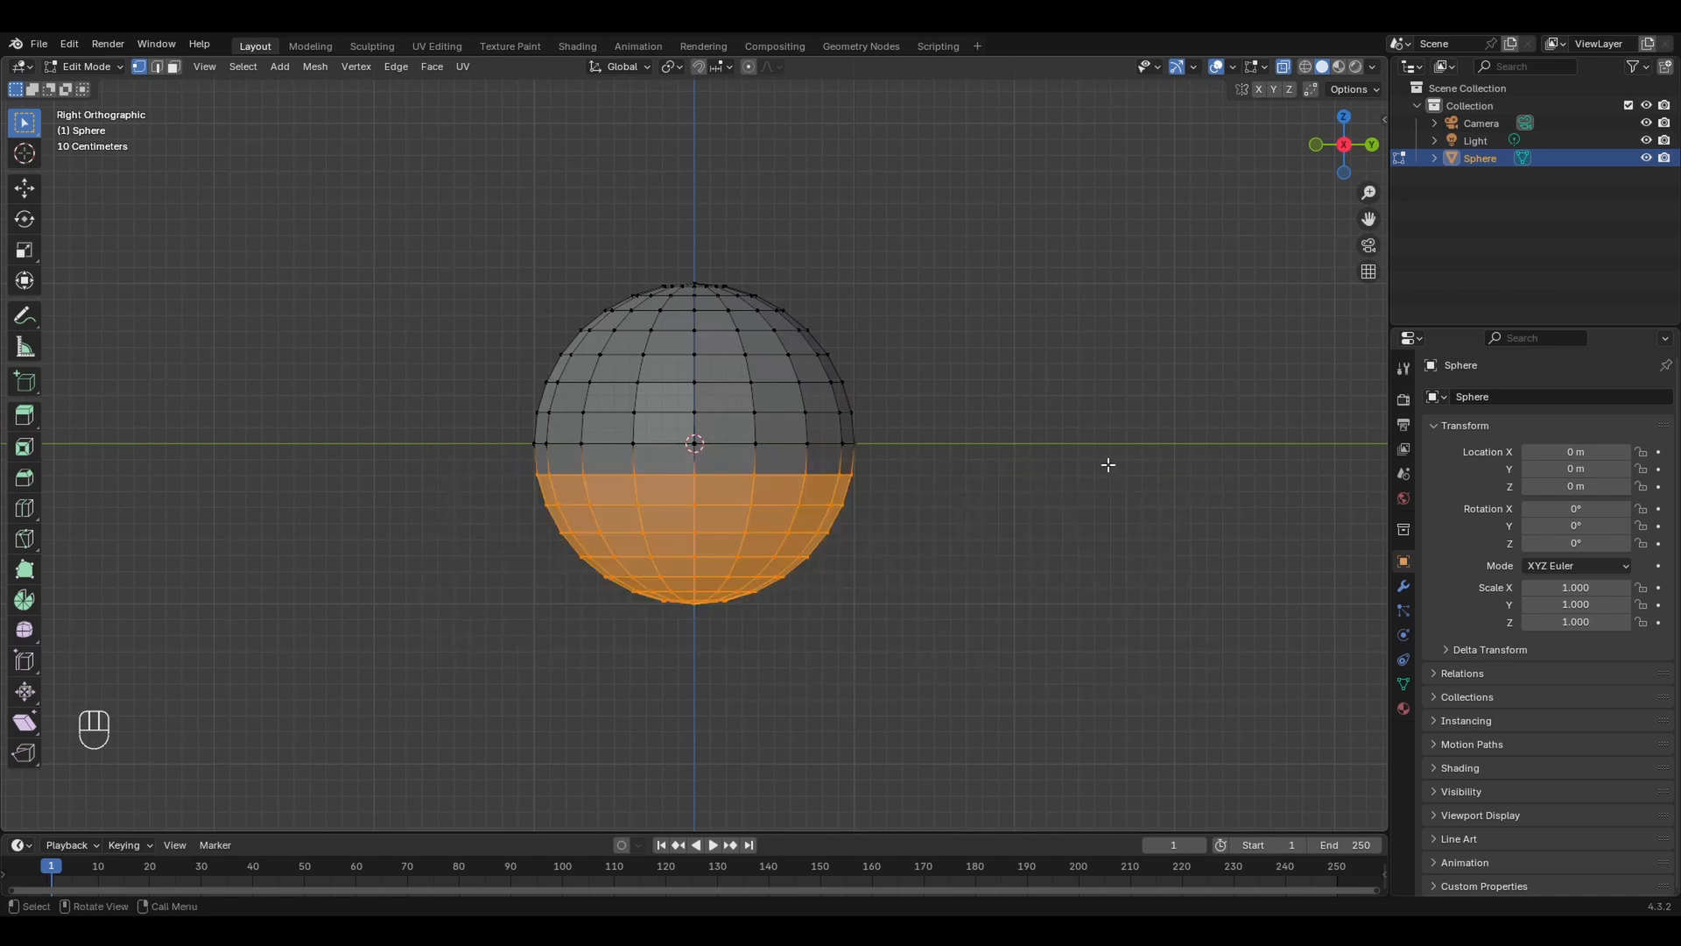
pyautogui.press('x')
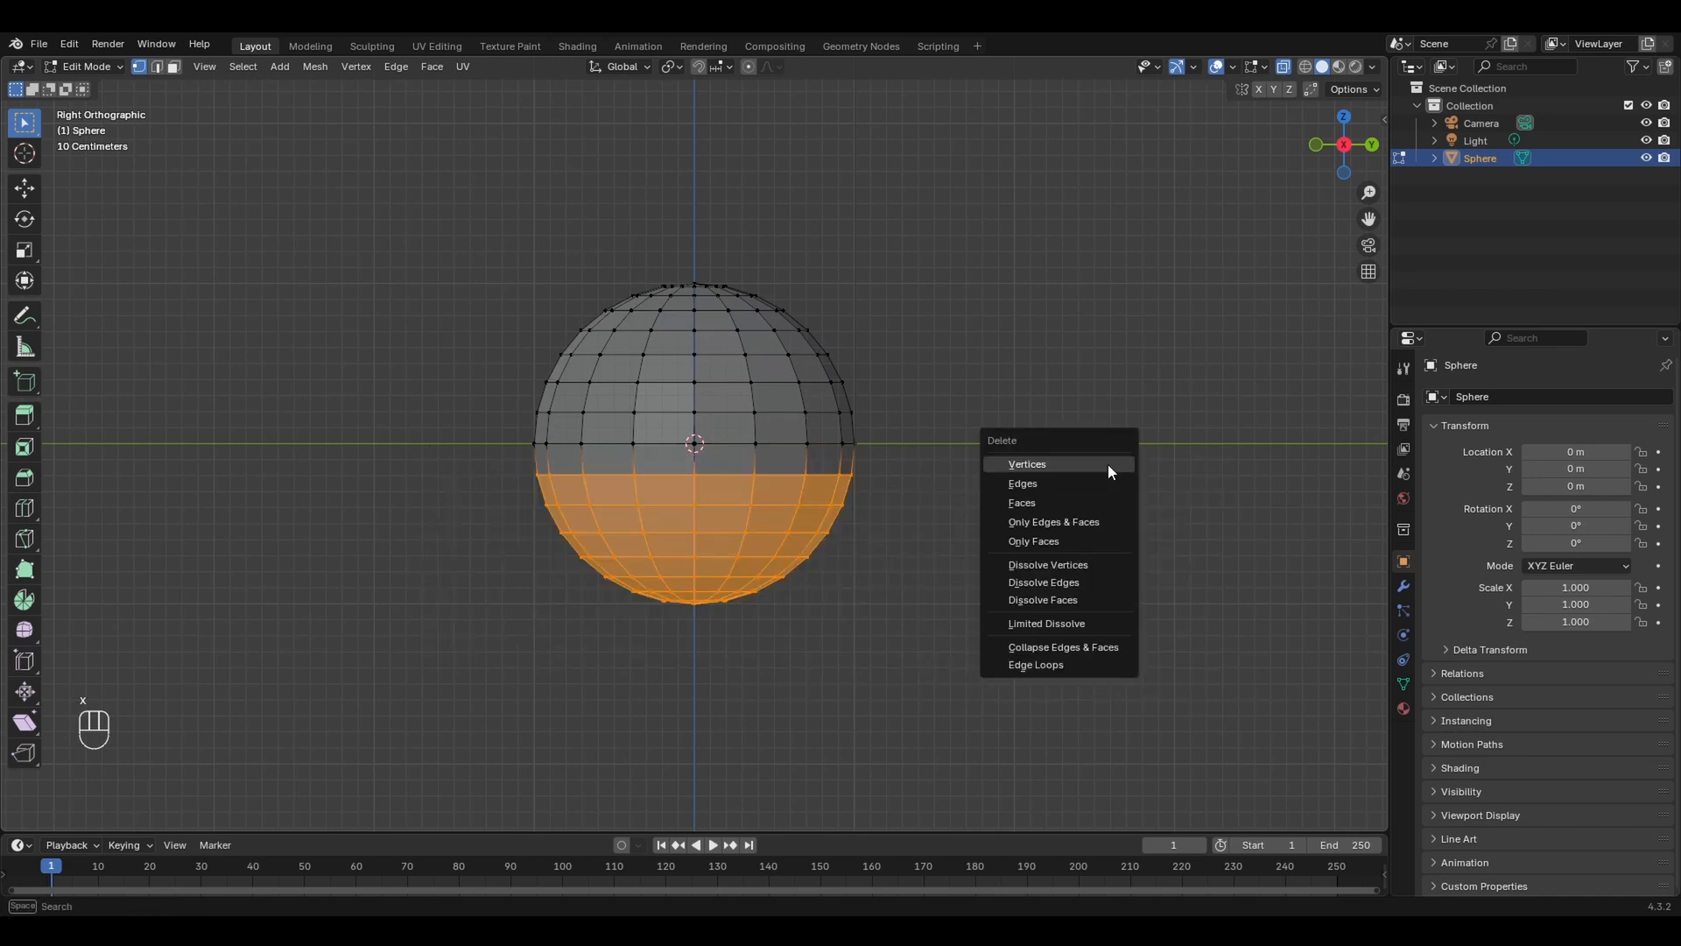
pyautogui.click(1106, 464)
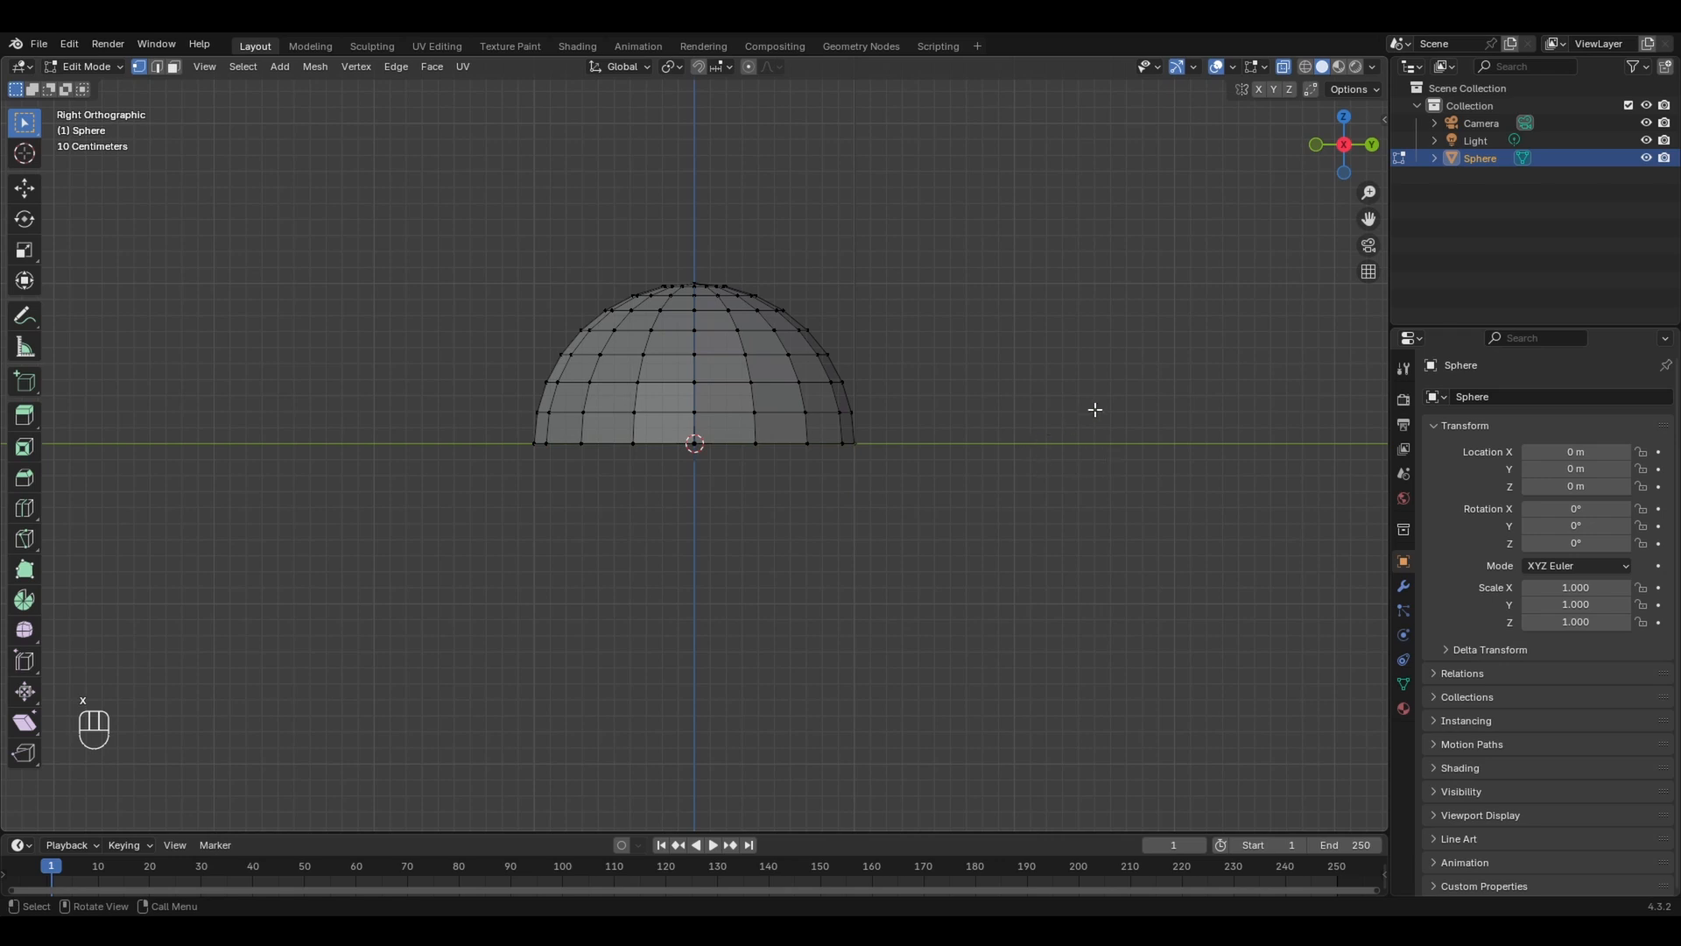
# - Delete the pole vertex at the top of the dome to open a round hole
pyautogui.moveTo(1092, 406); pyautogui.dragTo(838, 408, button='middle')
pyautogui.scroll(3, 839, 408)
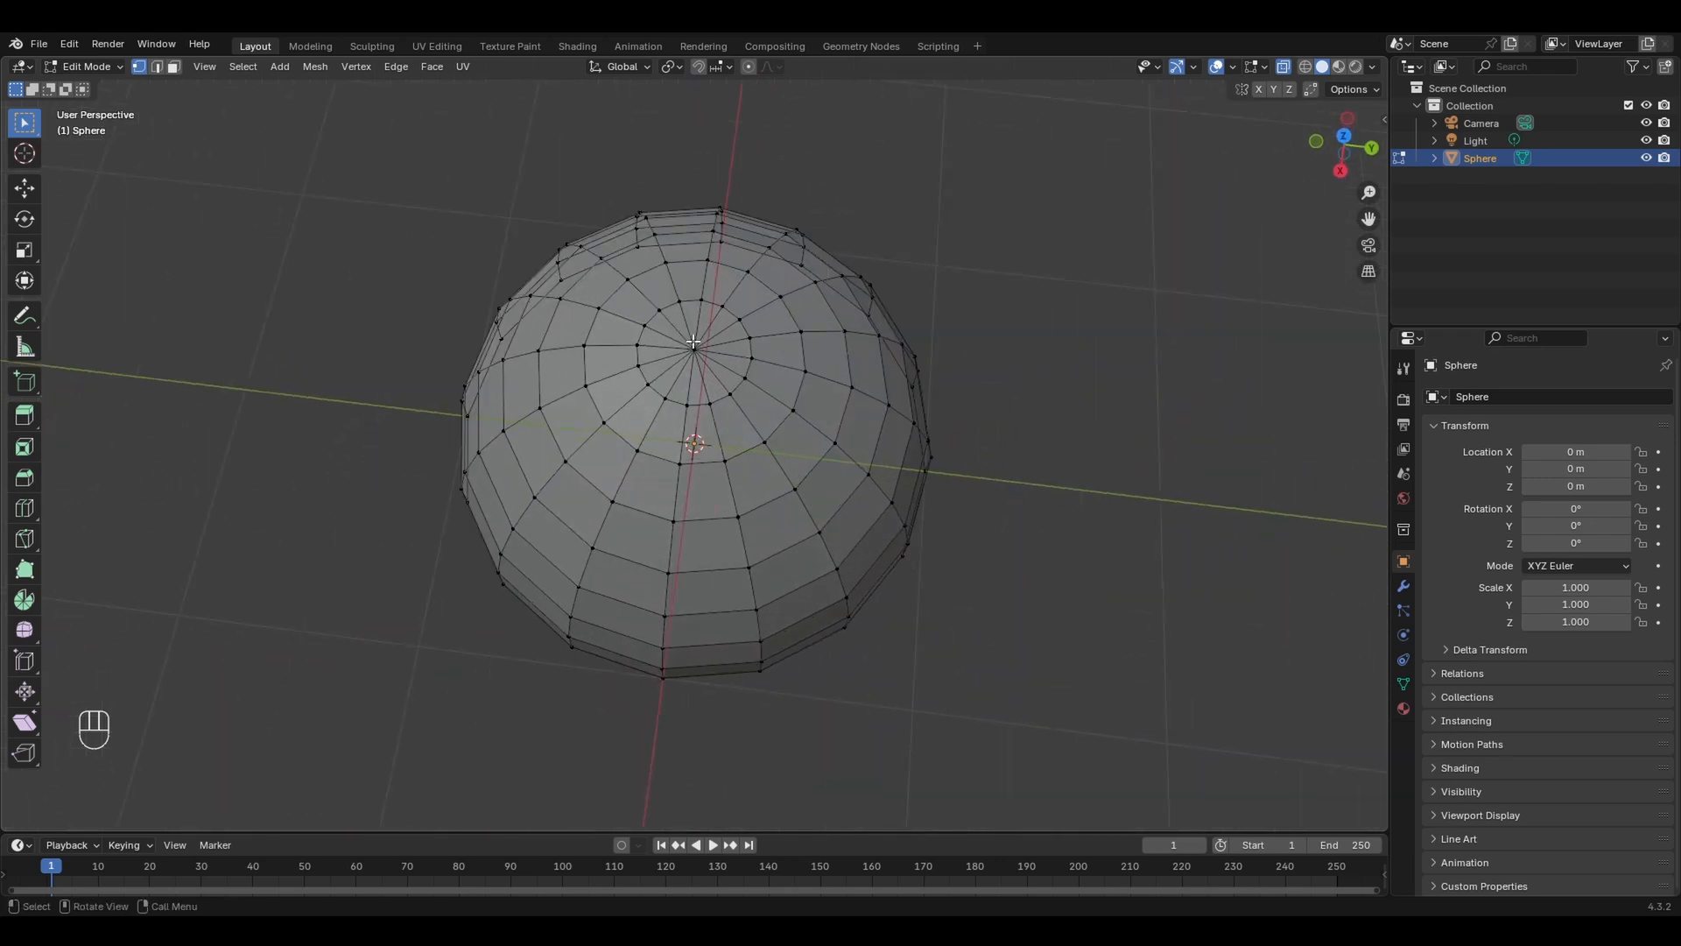
pyautogui.click(703, 353)
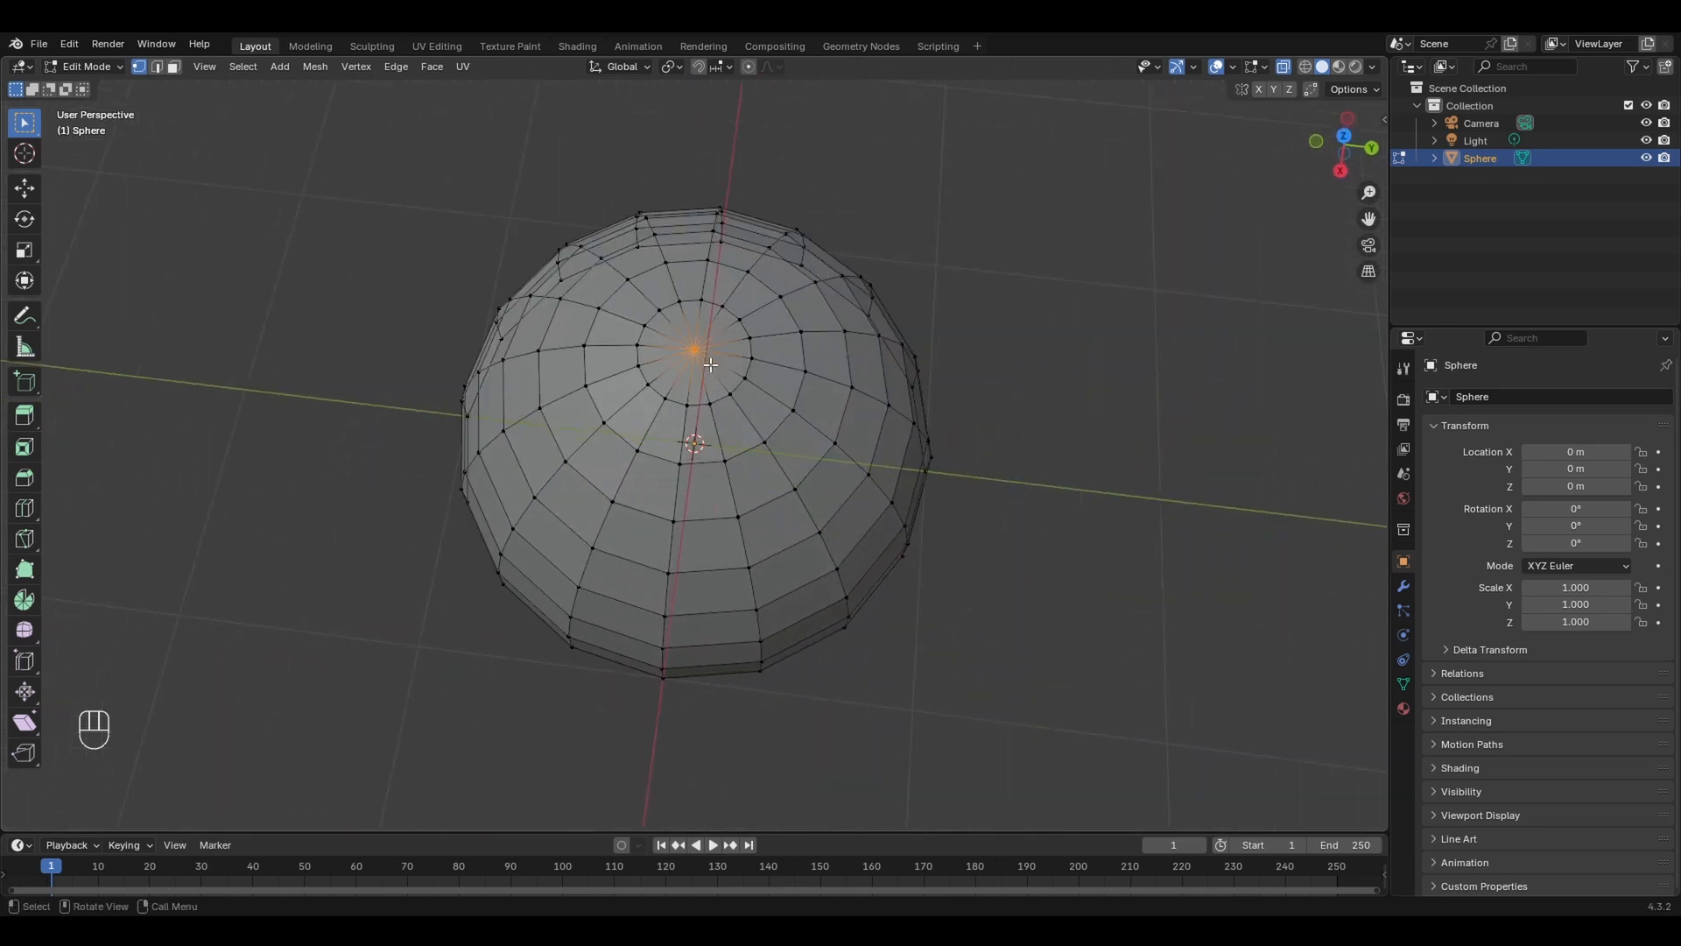
pyautogui.scroll(2, 831, 382)
pyautogui.press('x')
pyautogui.click(833, 378)
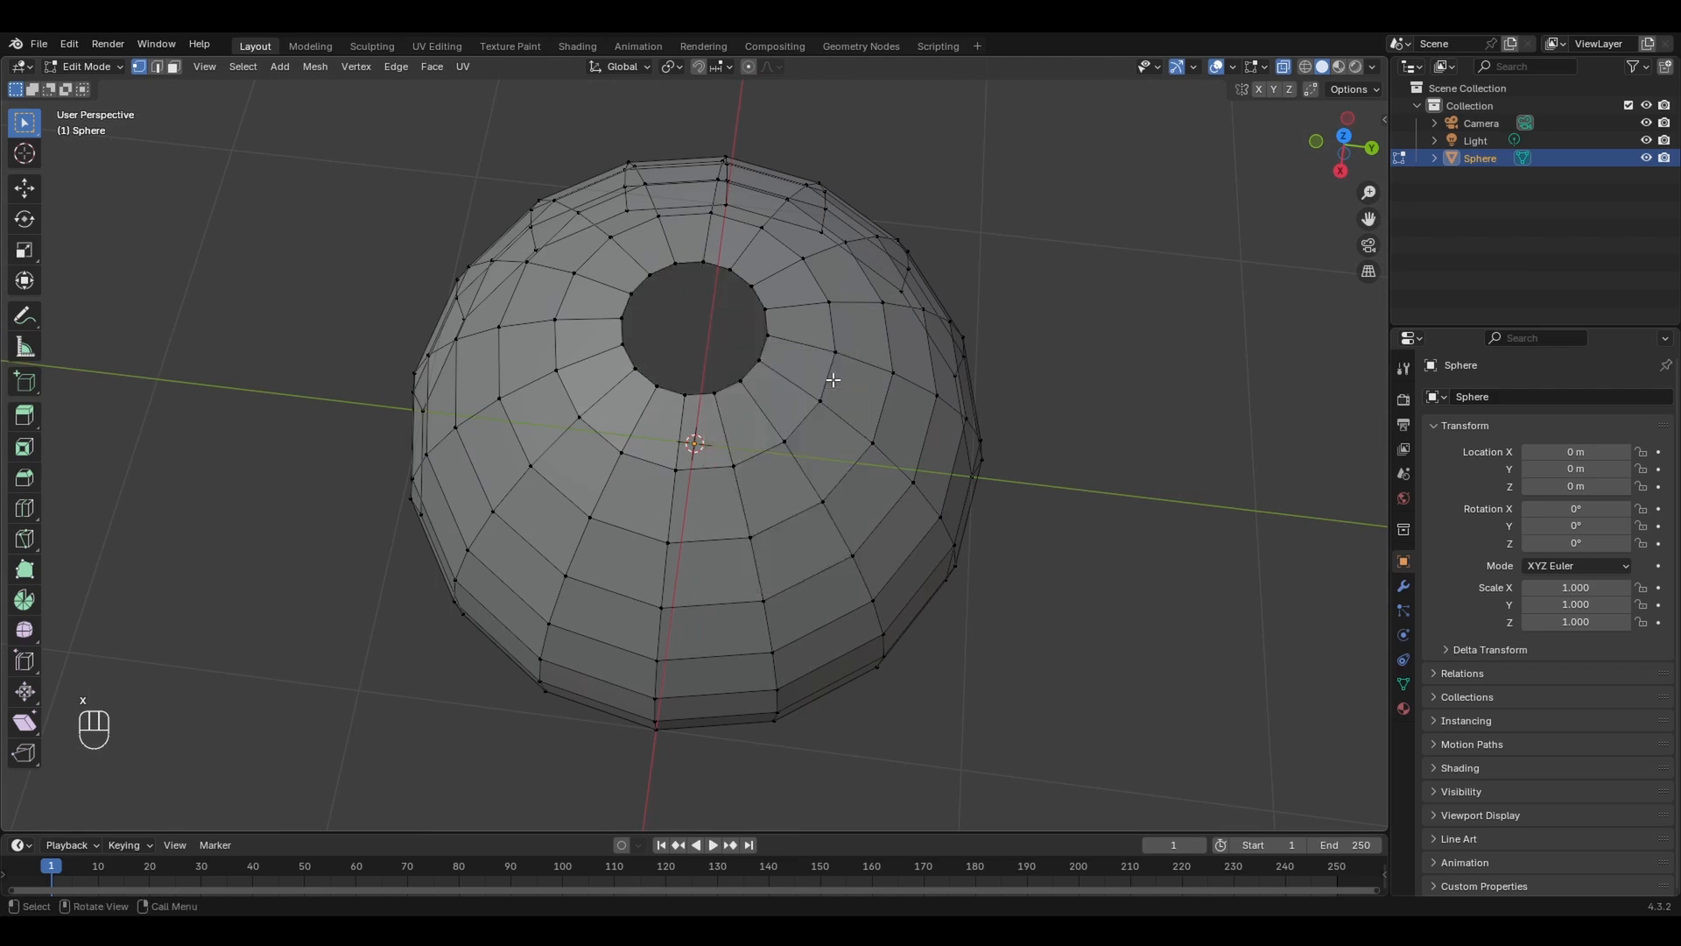
# - Bridge the two side edge loops of the top hole, leaving out its vertices on the Y axis
pyautogui.moveTo(832, 378); pyautogui.dragTo(833, 460, button='middle')
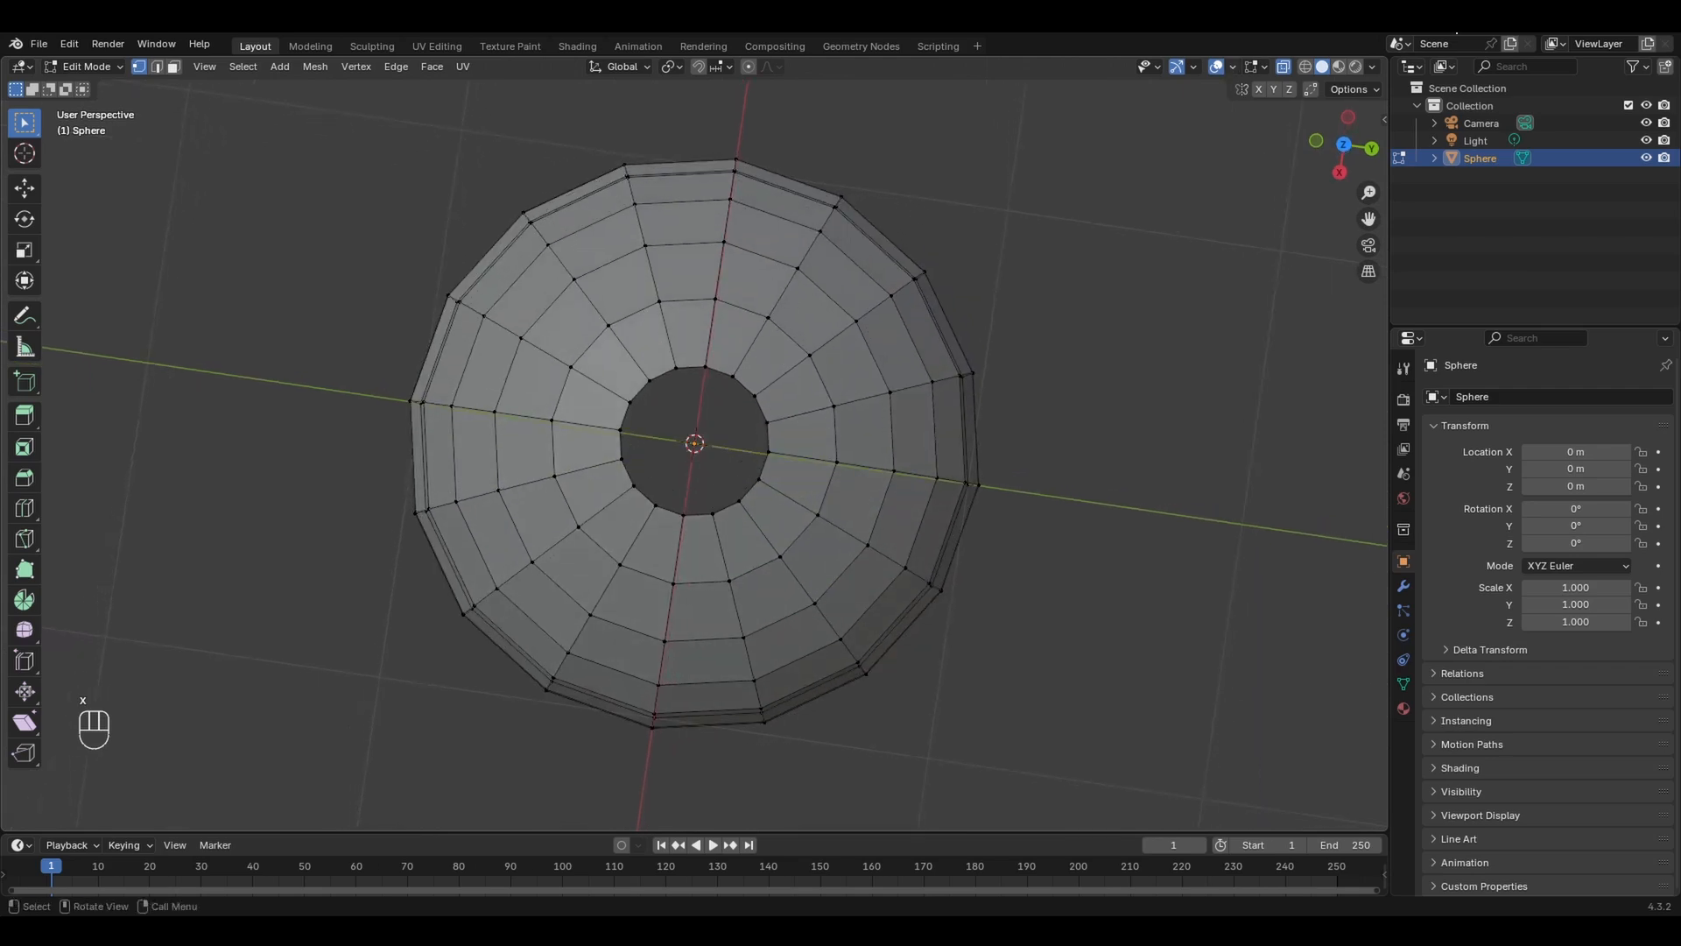
pyautogui.click(1344, 145)
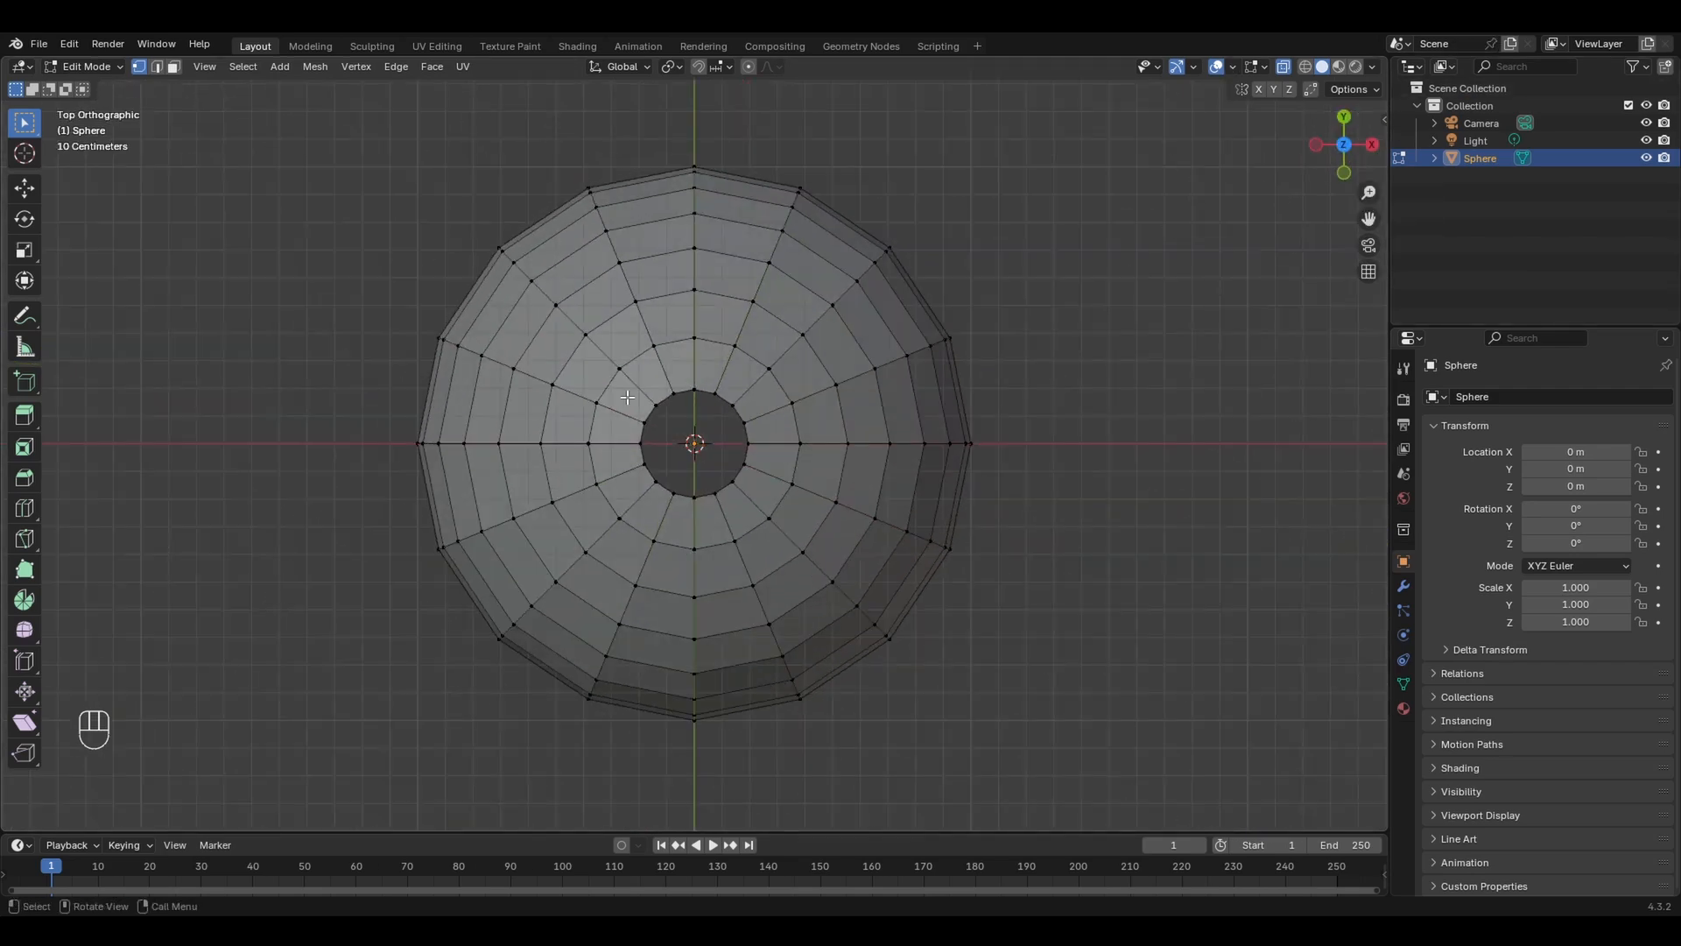
pyautogui.moveTo(622, 397); pyautogui.dragTo(767, 490)
pyautogui.click(698, 423)
pyautogui.moveTo(620, 395); pyautogui.dragTo(776, 495)
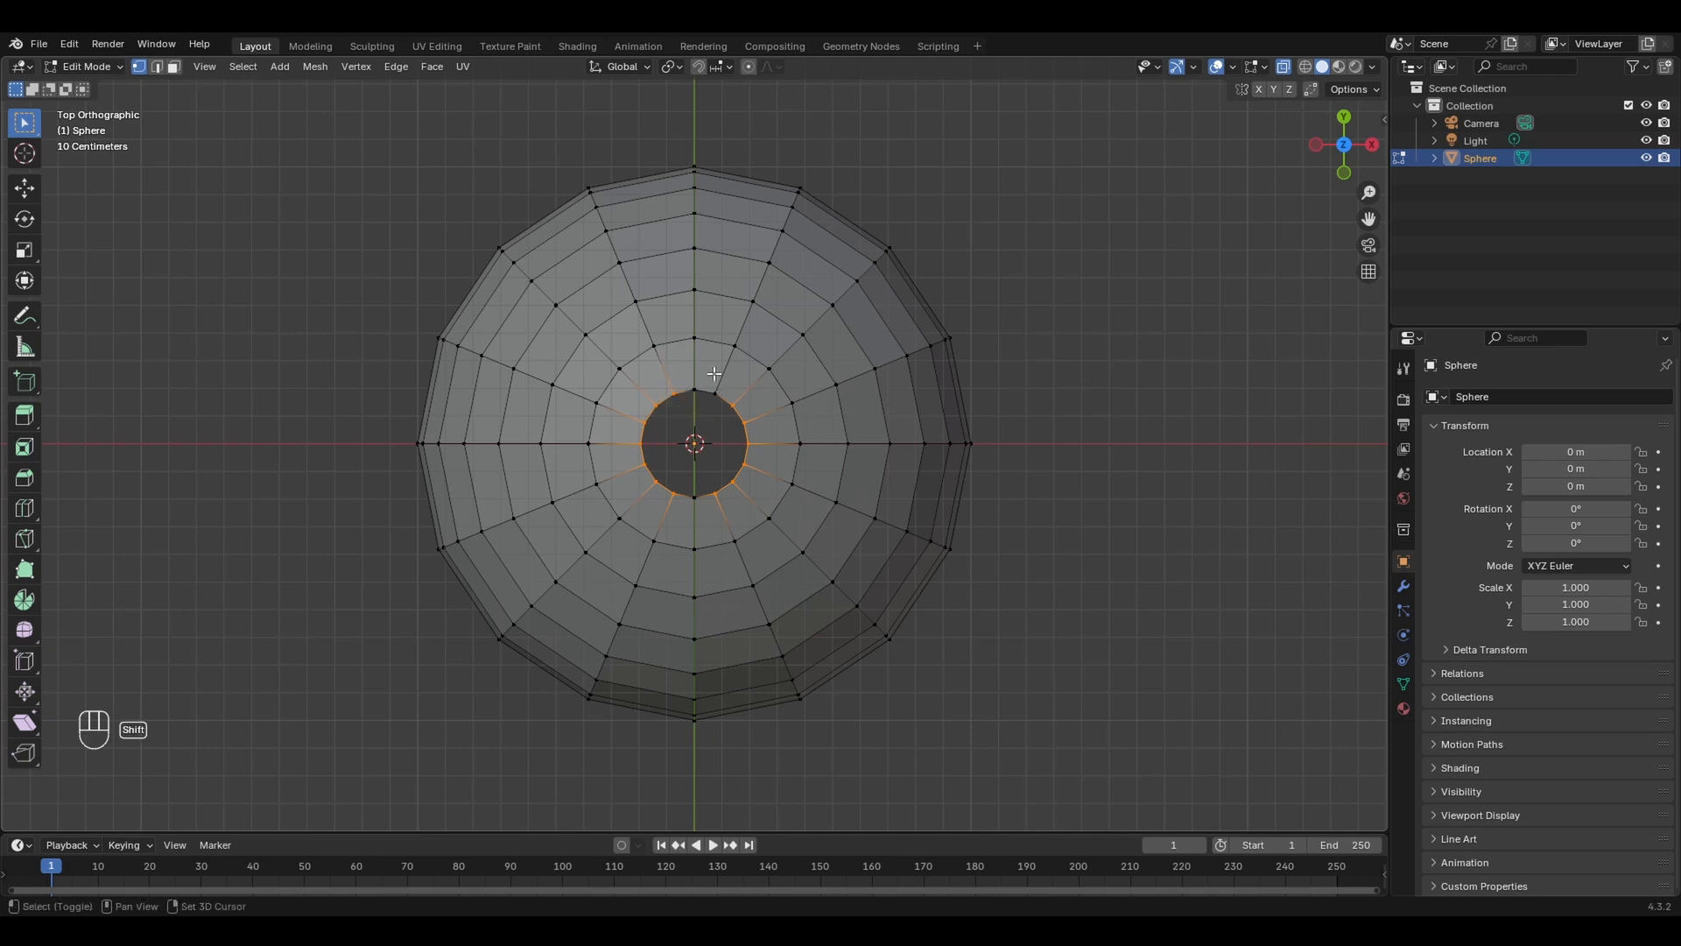
pyautogui.click(406, 73)
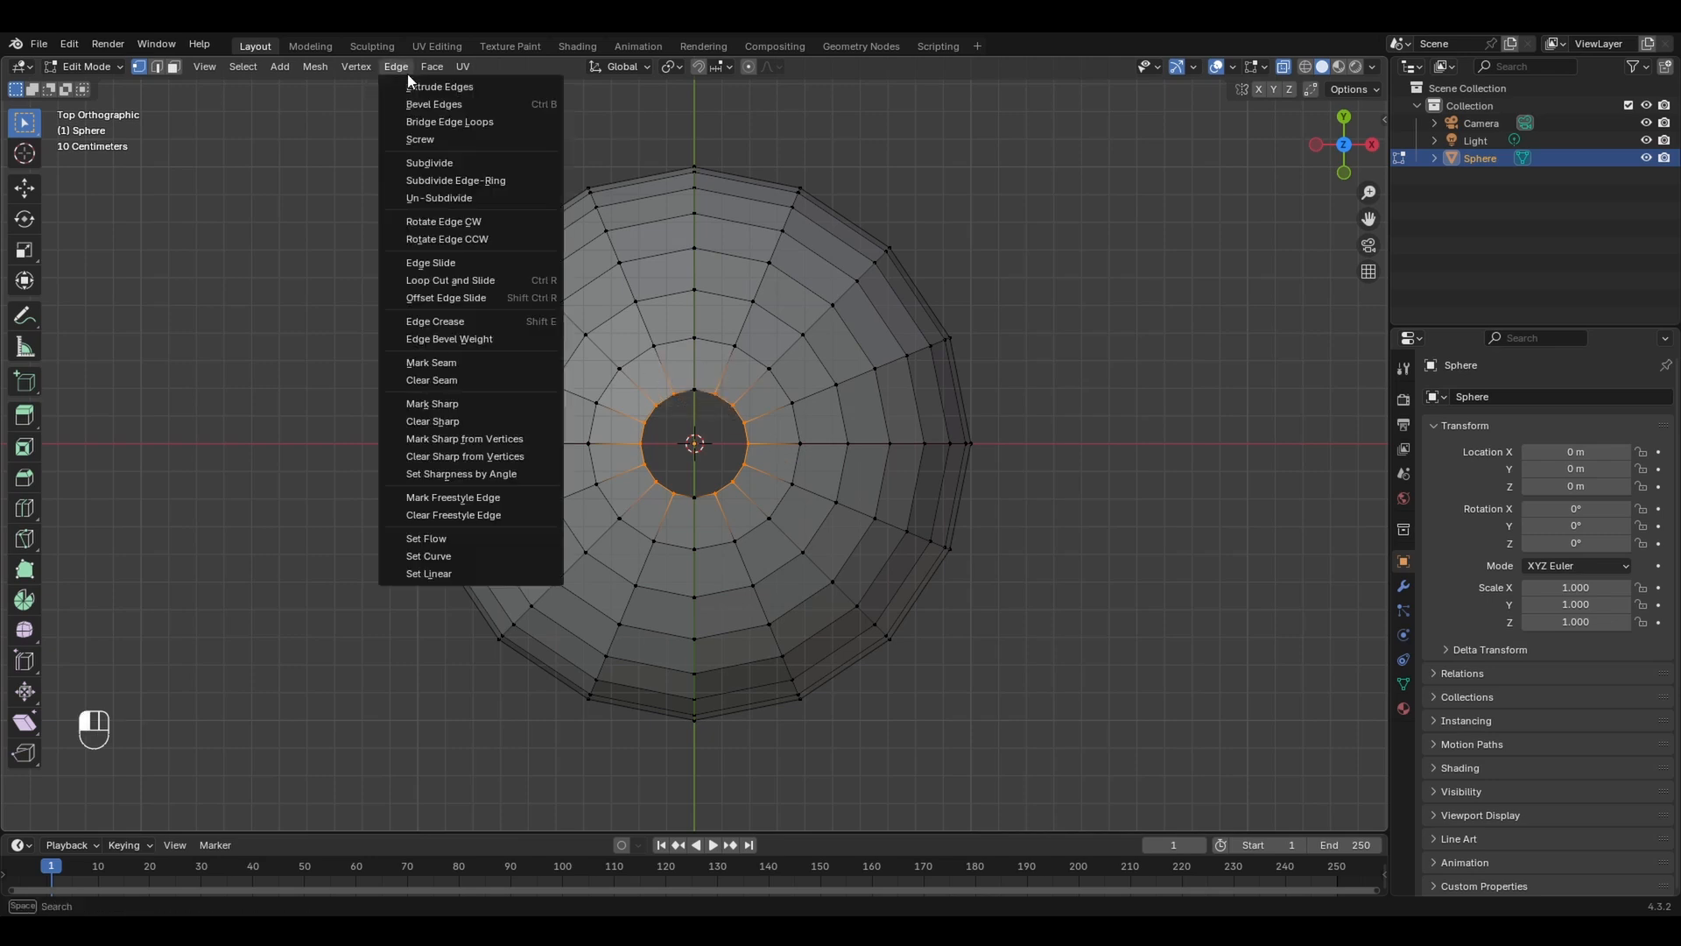
pyautogui.click(448, 122)
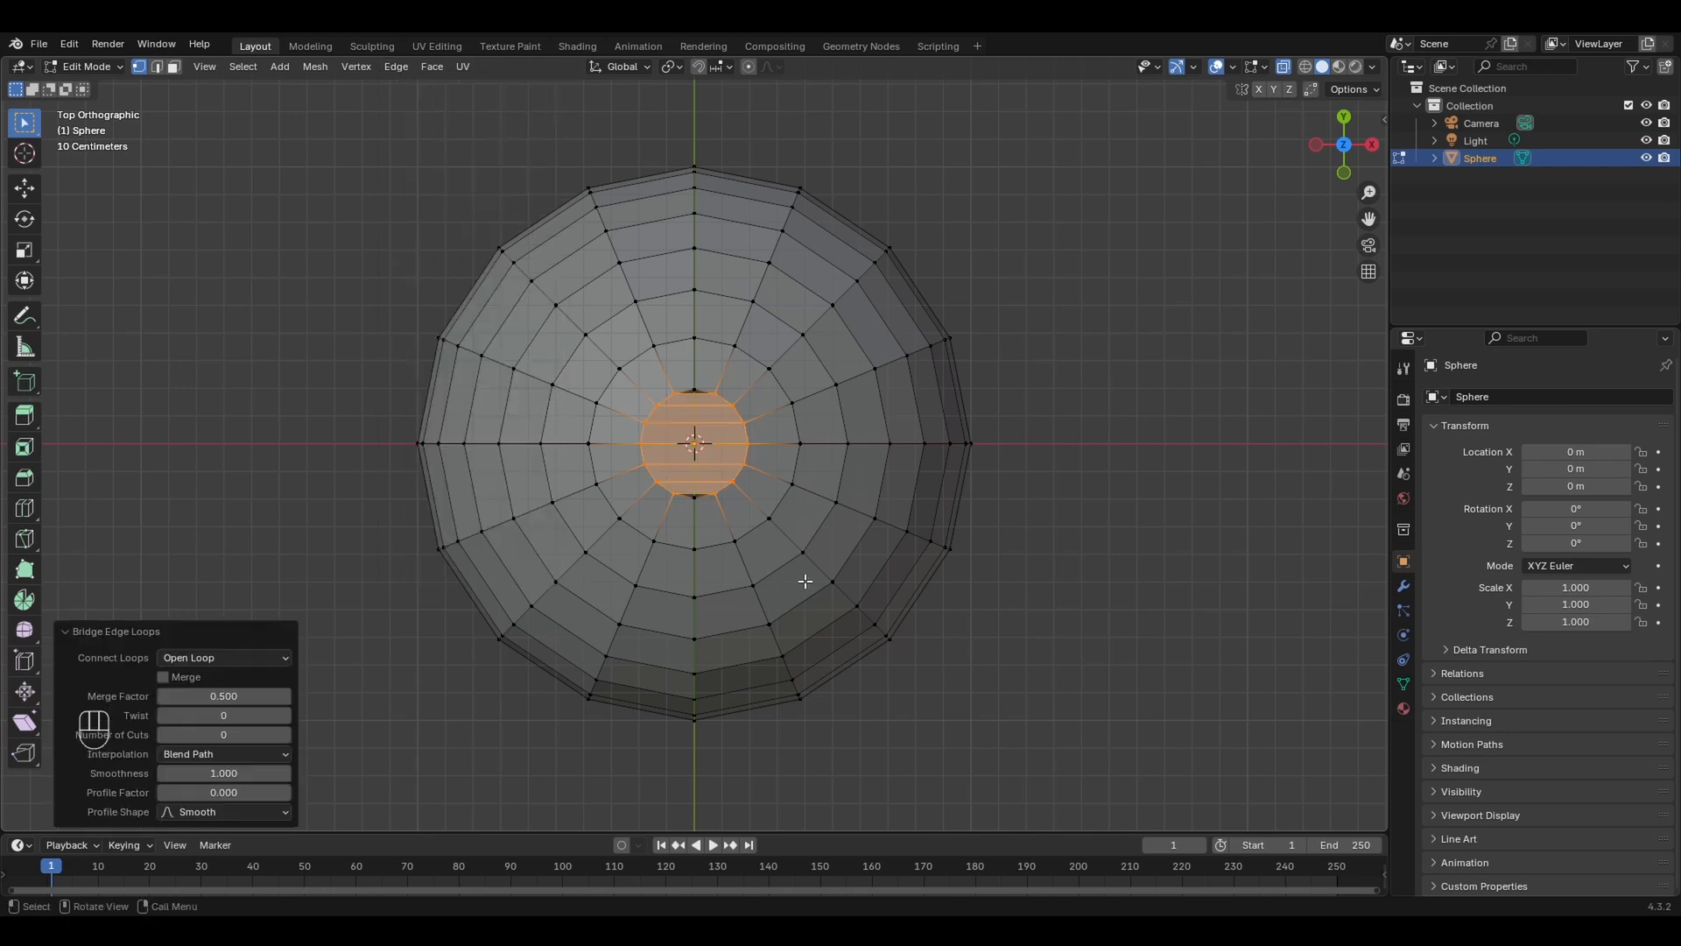
# - Add one centred loop cut along the Y axis through the bridged faces
pyautogui.press('ctrl')
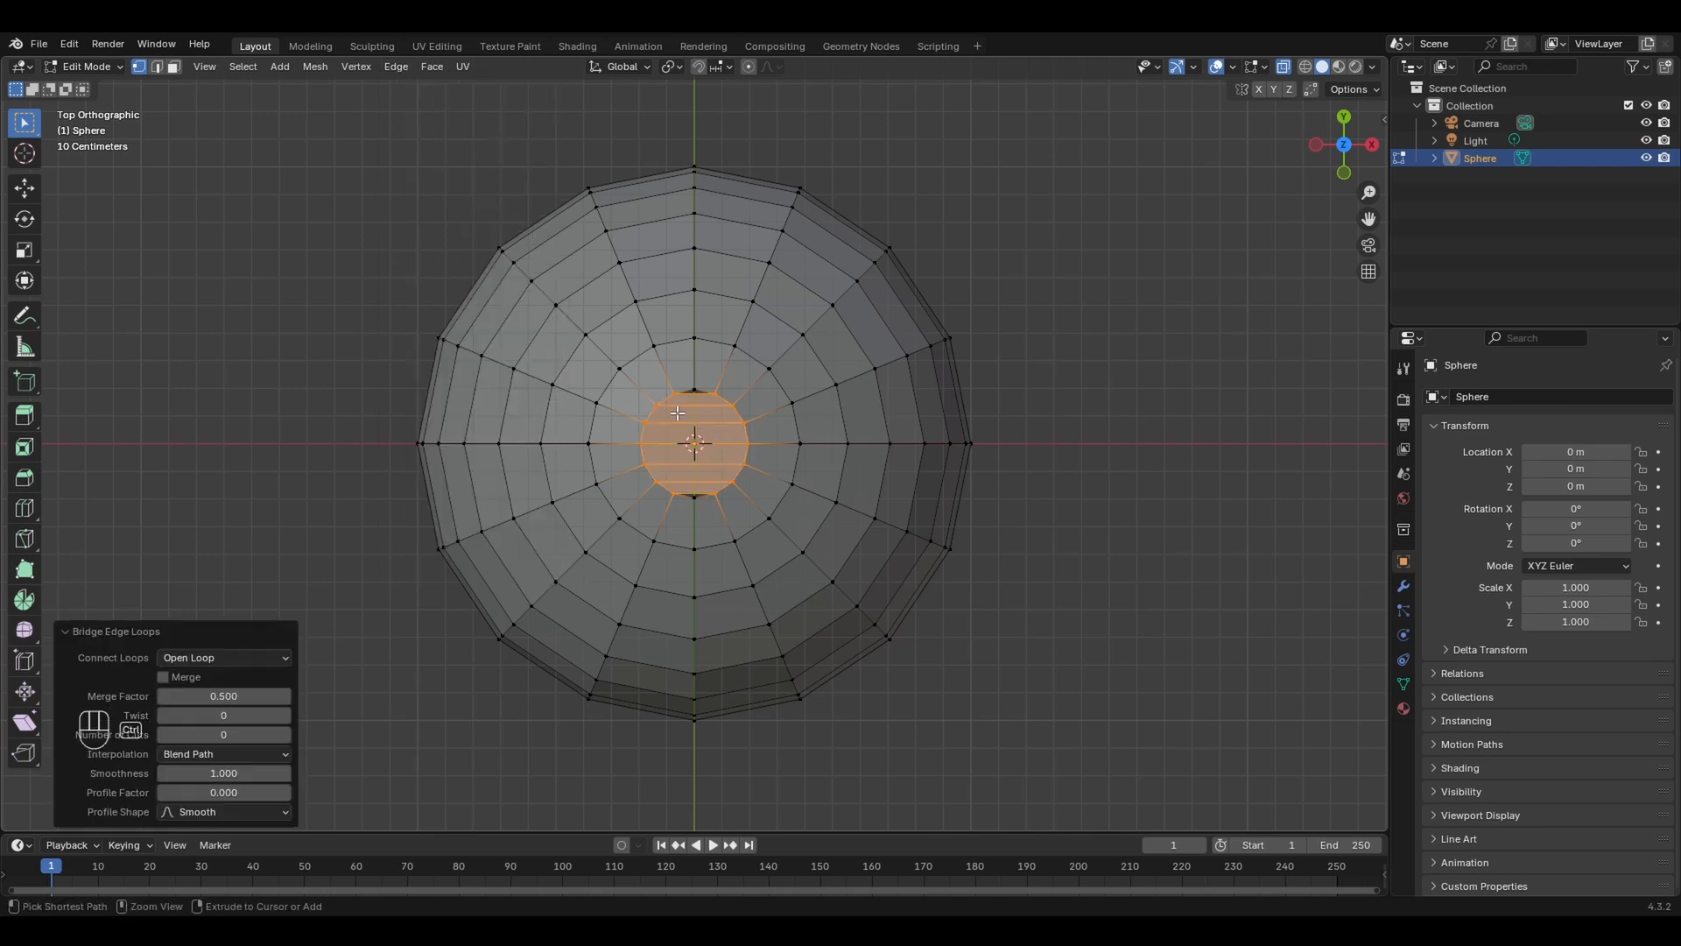
pyautogui.hotkey('ctrl', 'r')
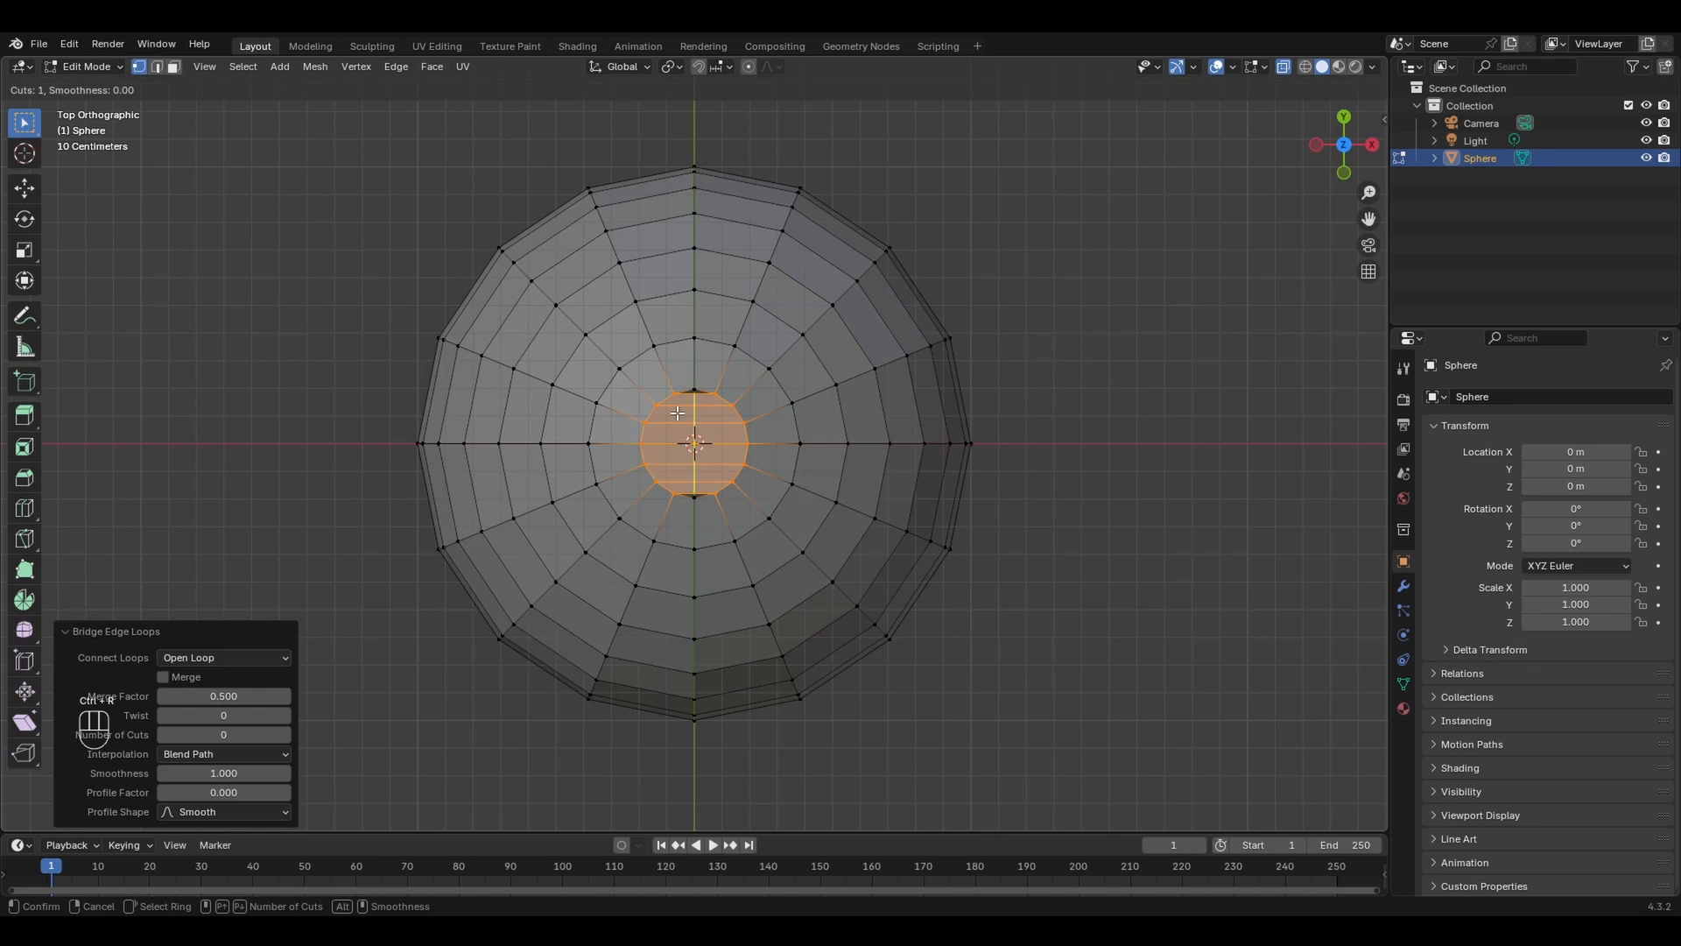
pyautogui.click(677, 412)
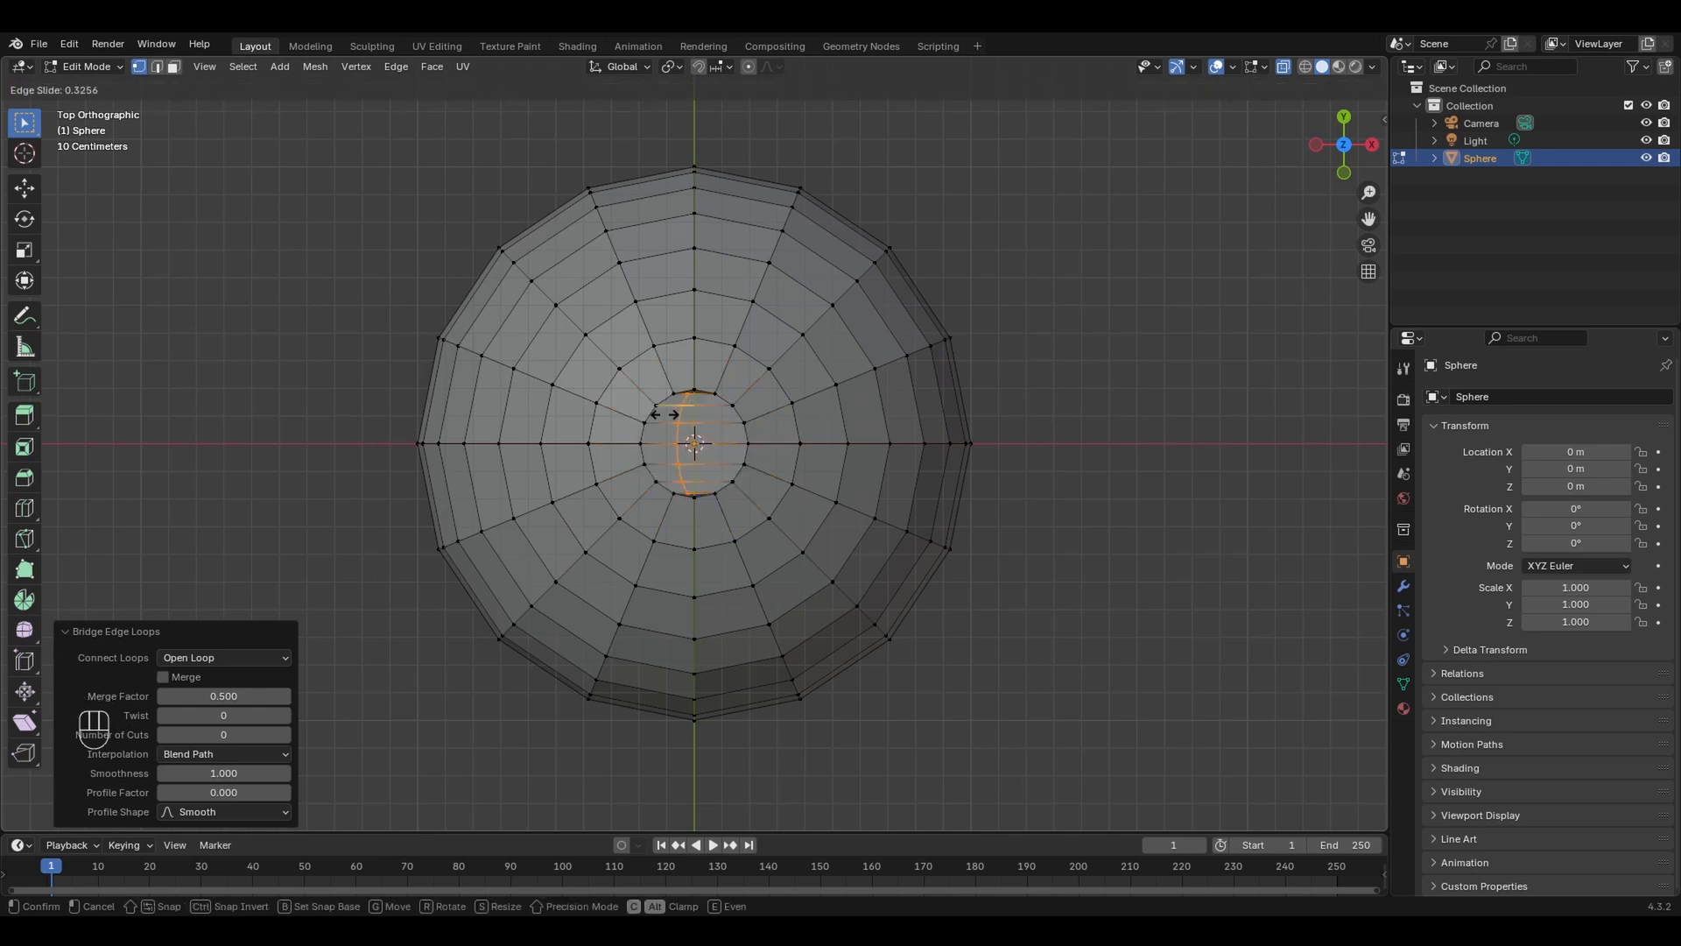
pyautogui.click(677, 422)
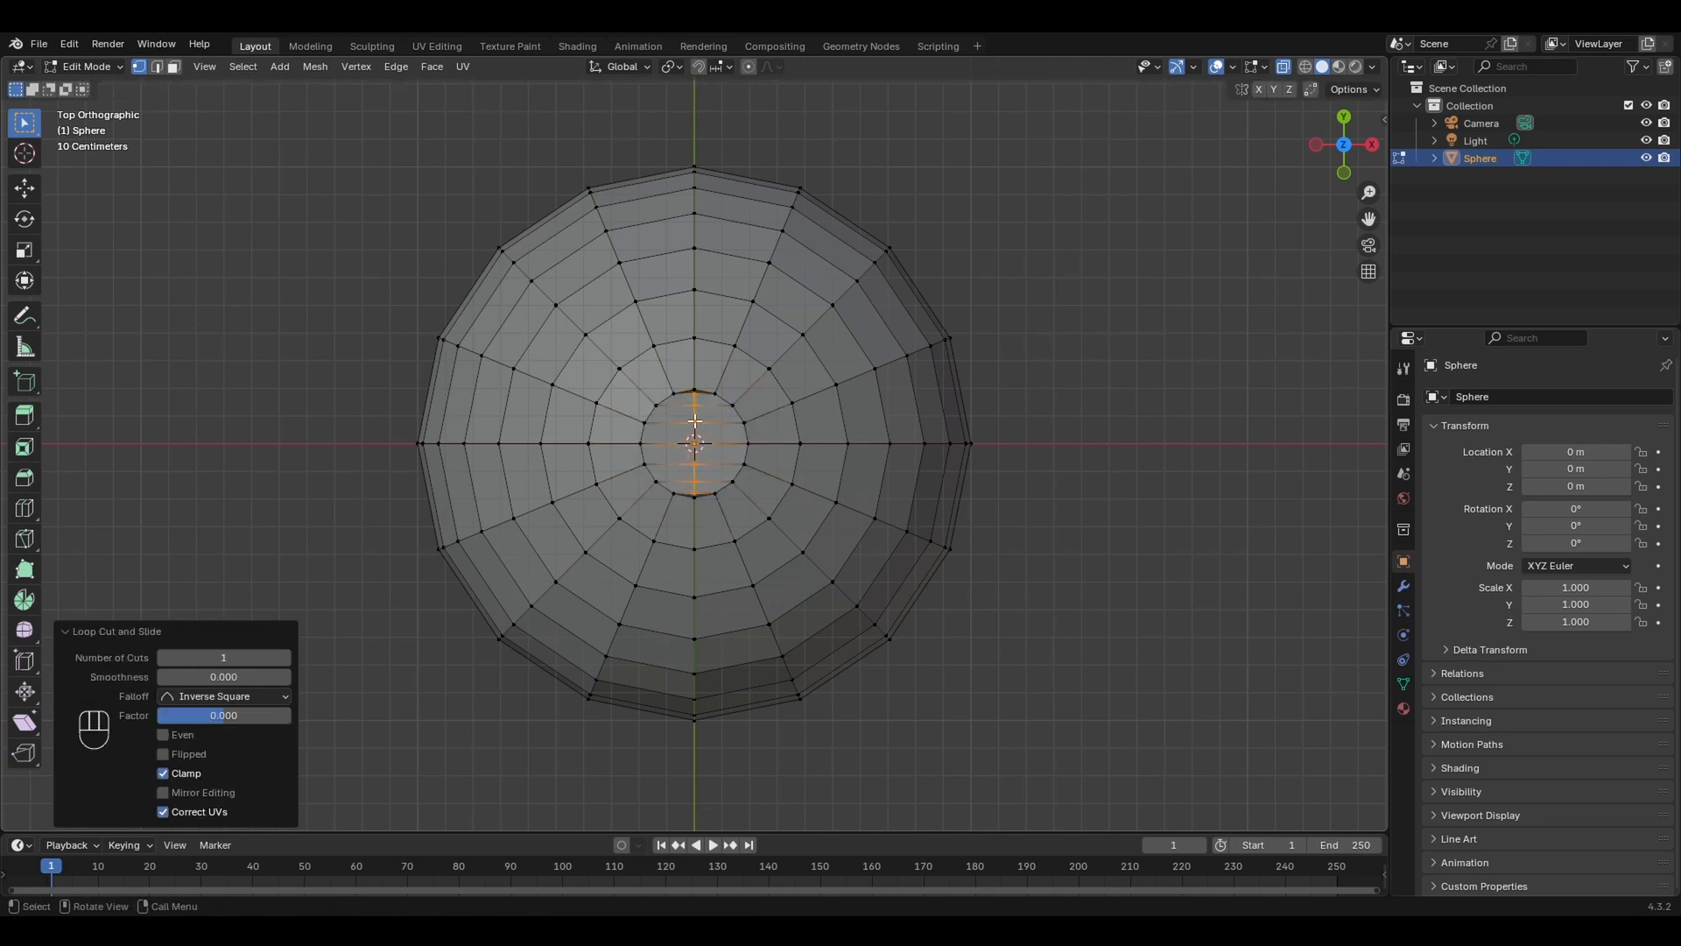
# - Merge the cut's end vertices with the adjacent rim vertices at center, at both ends of the cap
pyautogui.scroll(2, 734, 415)
pyautogui.click(740, 388)
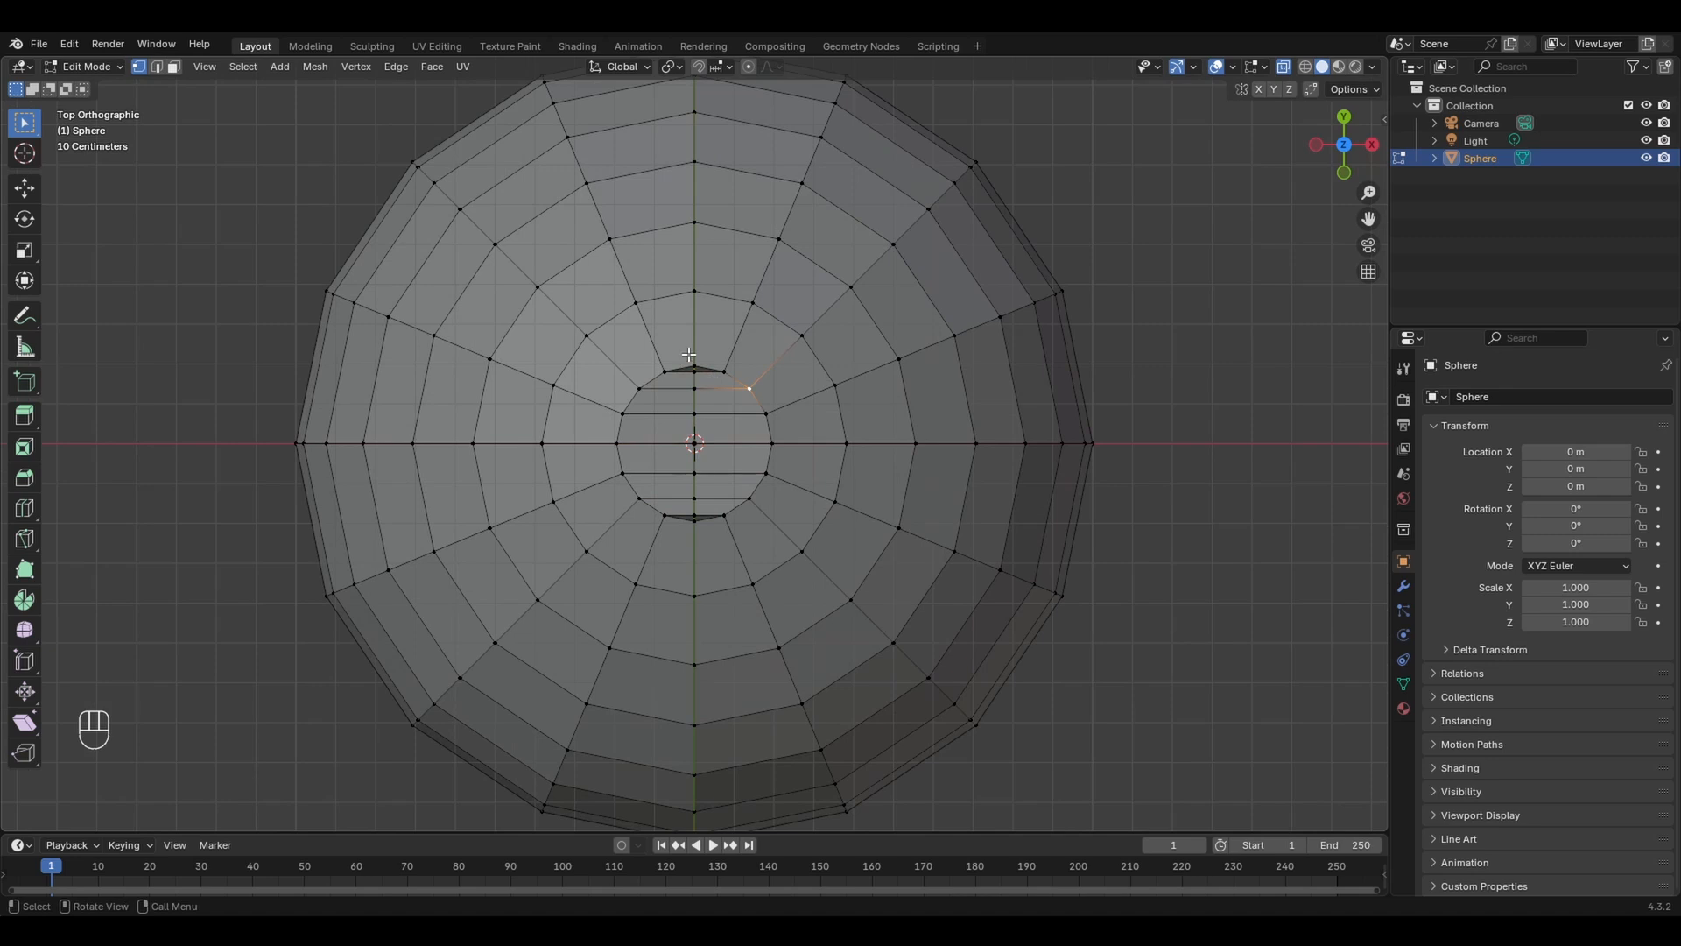
pyautogui.click(701, 377)
pyautogui.press('m')
pyautogui.click(746, 350)
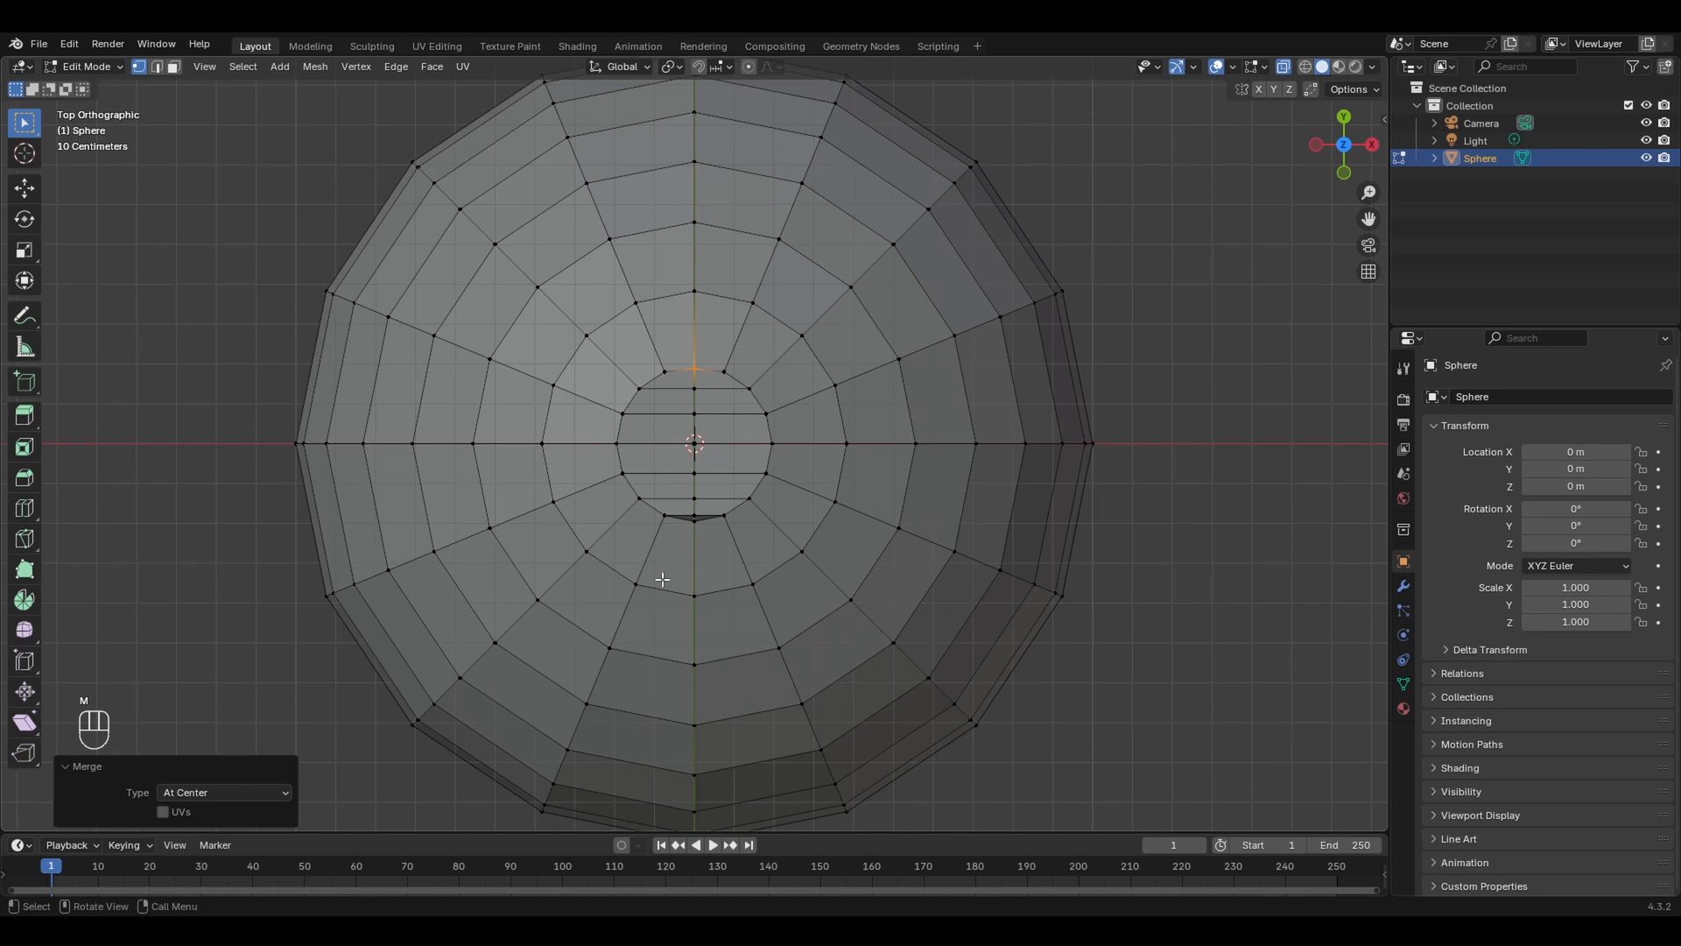
pyautogui.click(700, 531)
pyautogui.press('m')
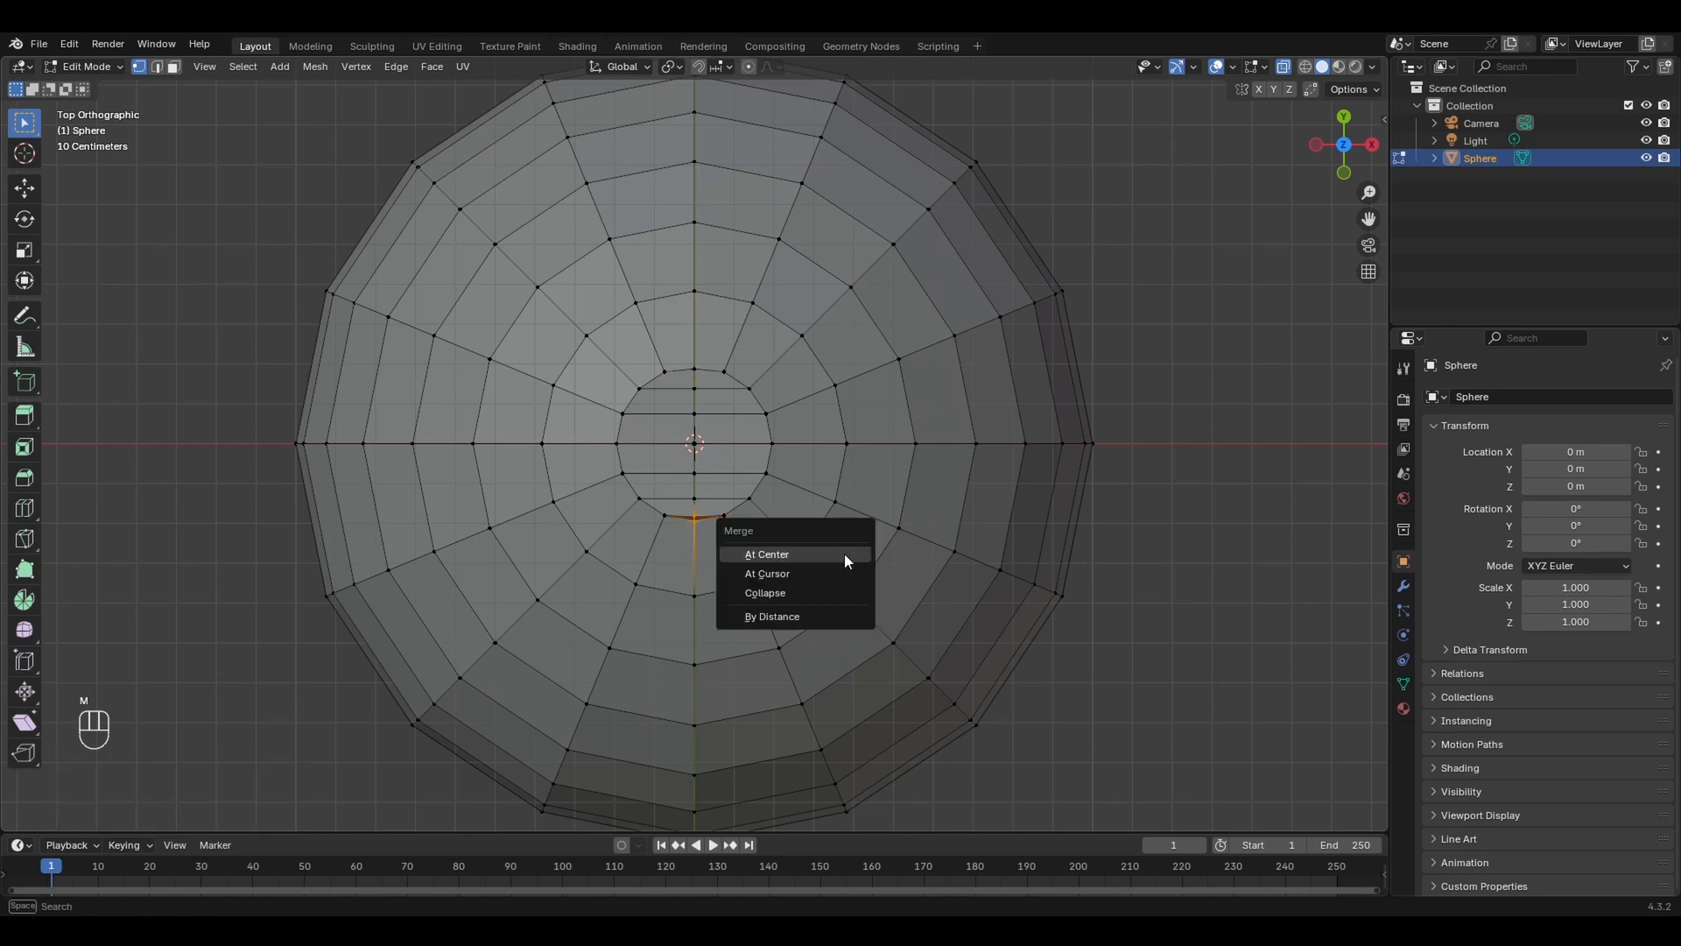
pyautogui.click(844, 553)
# - Scale the cap's inner centre-line vertices uniformly to about 0.462
pyautogui.click(695, 413)
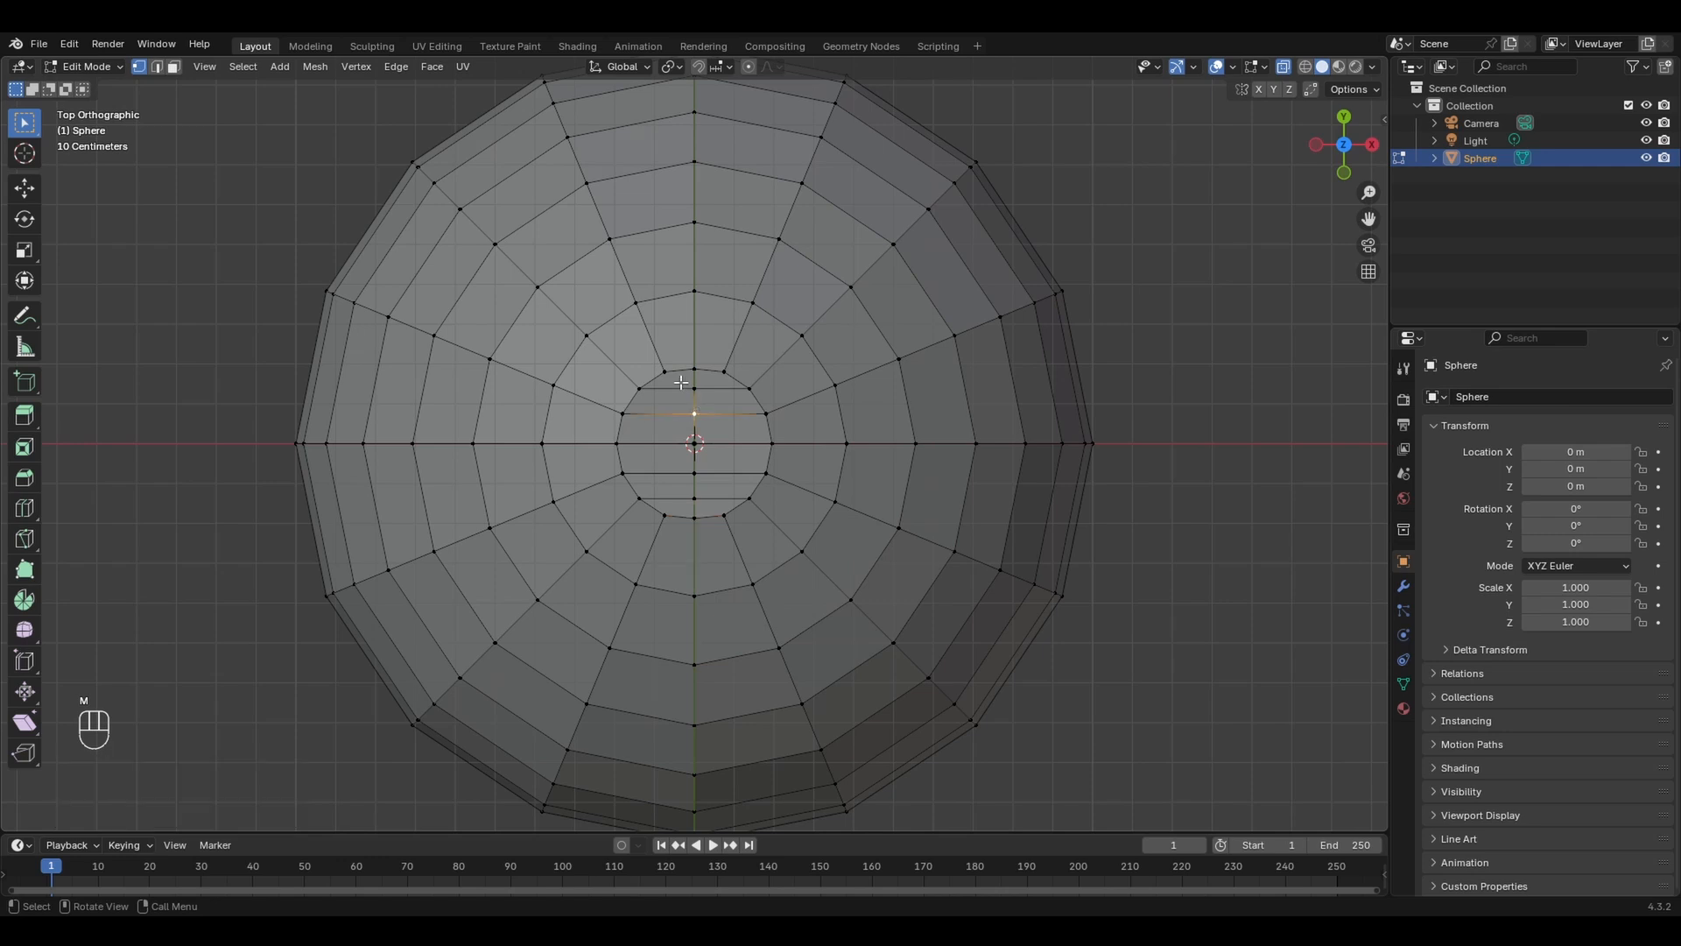
pyautogui.moveTo(679, 377); pyautogui.dragTo(717, 508)
pyautogui.press('s')
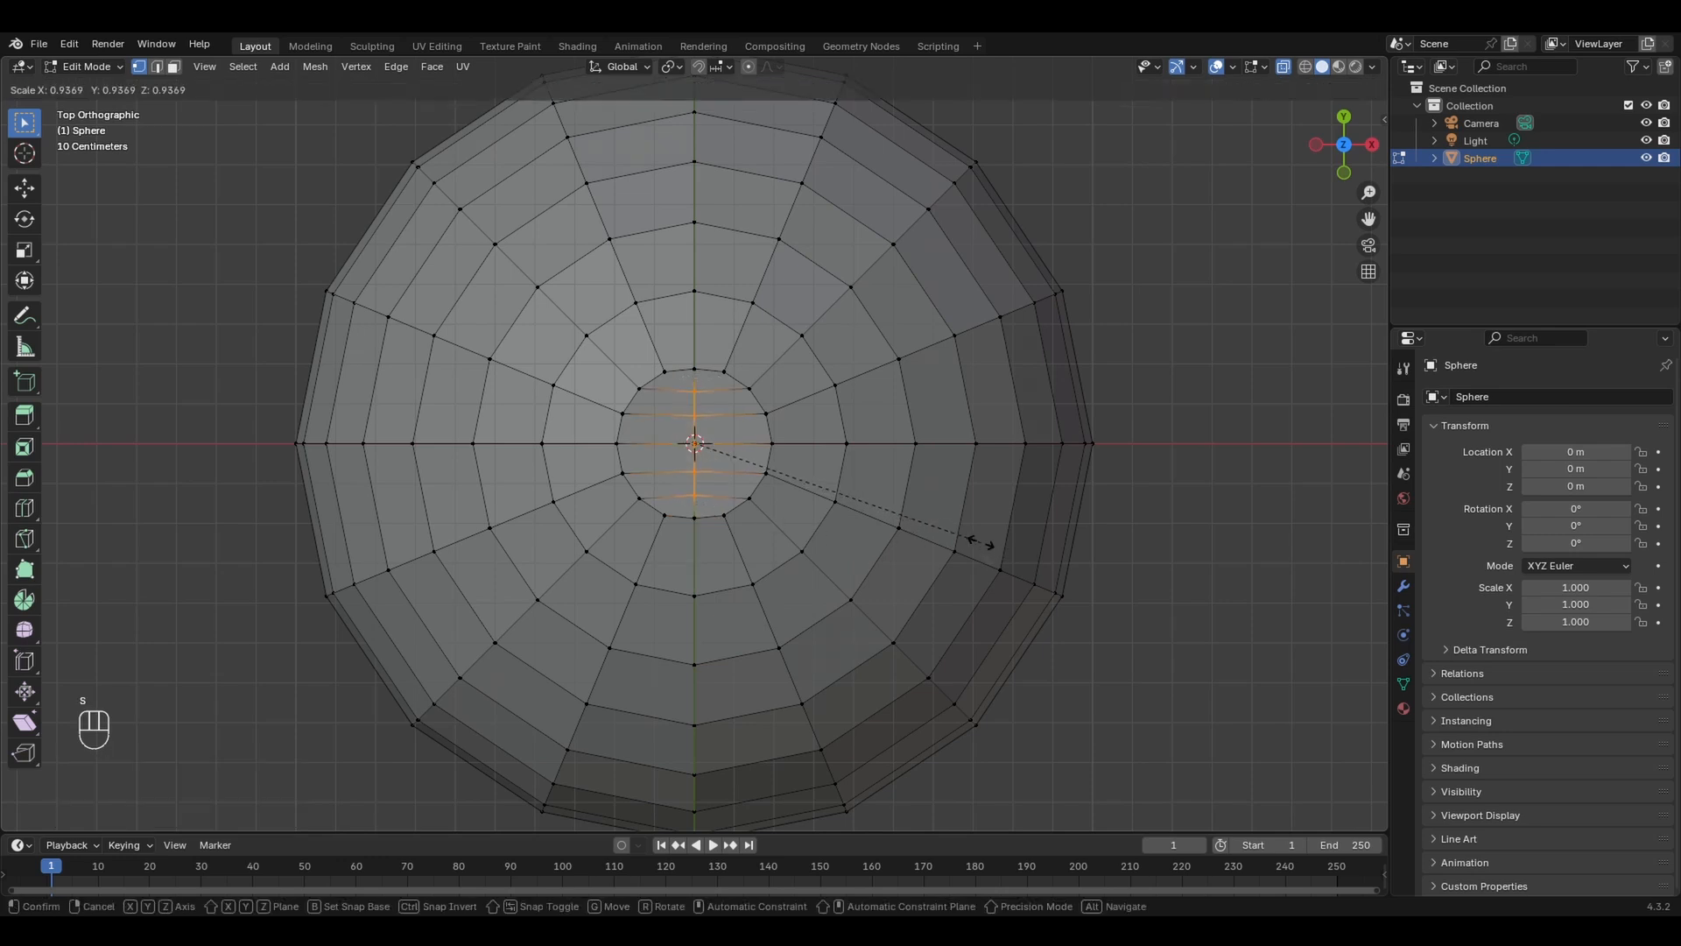
pyautogui.click(833, 474)
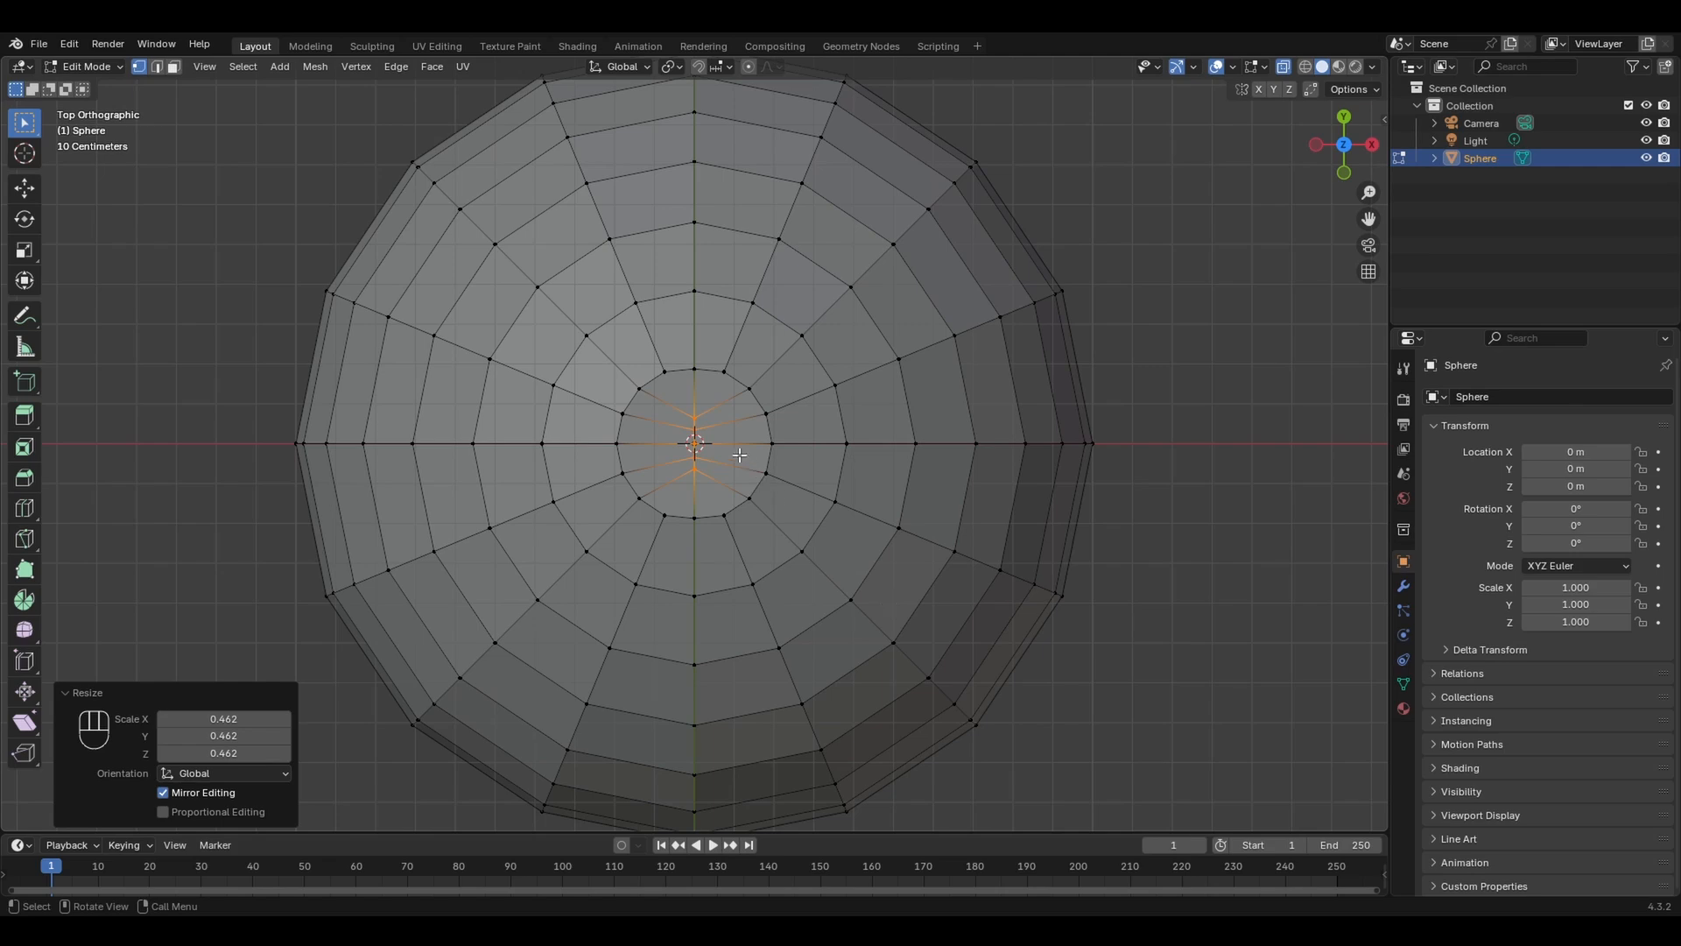
pyautogui.click(845, 444)
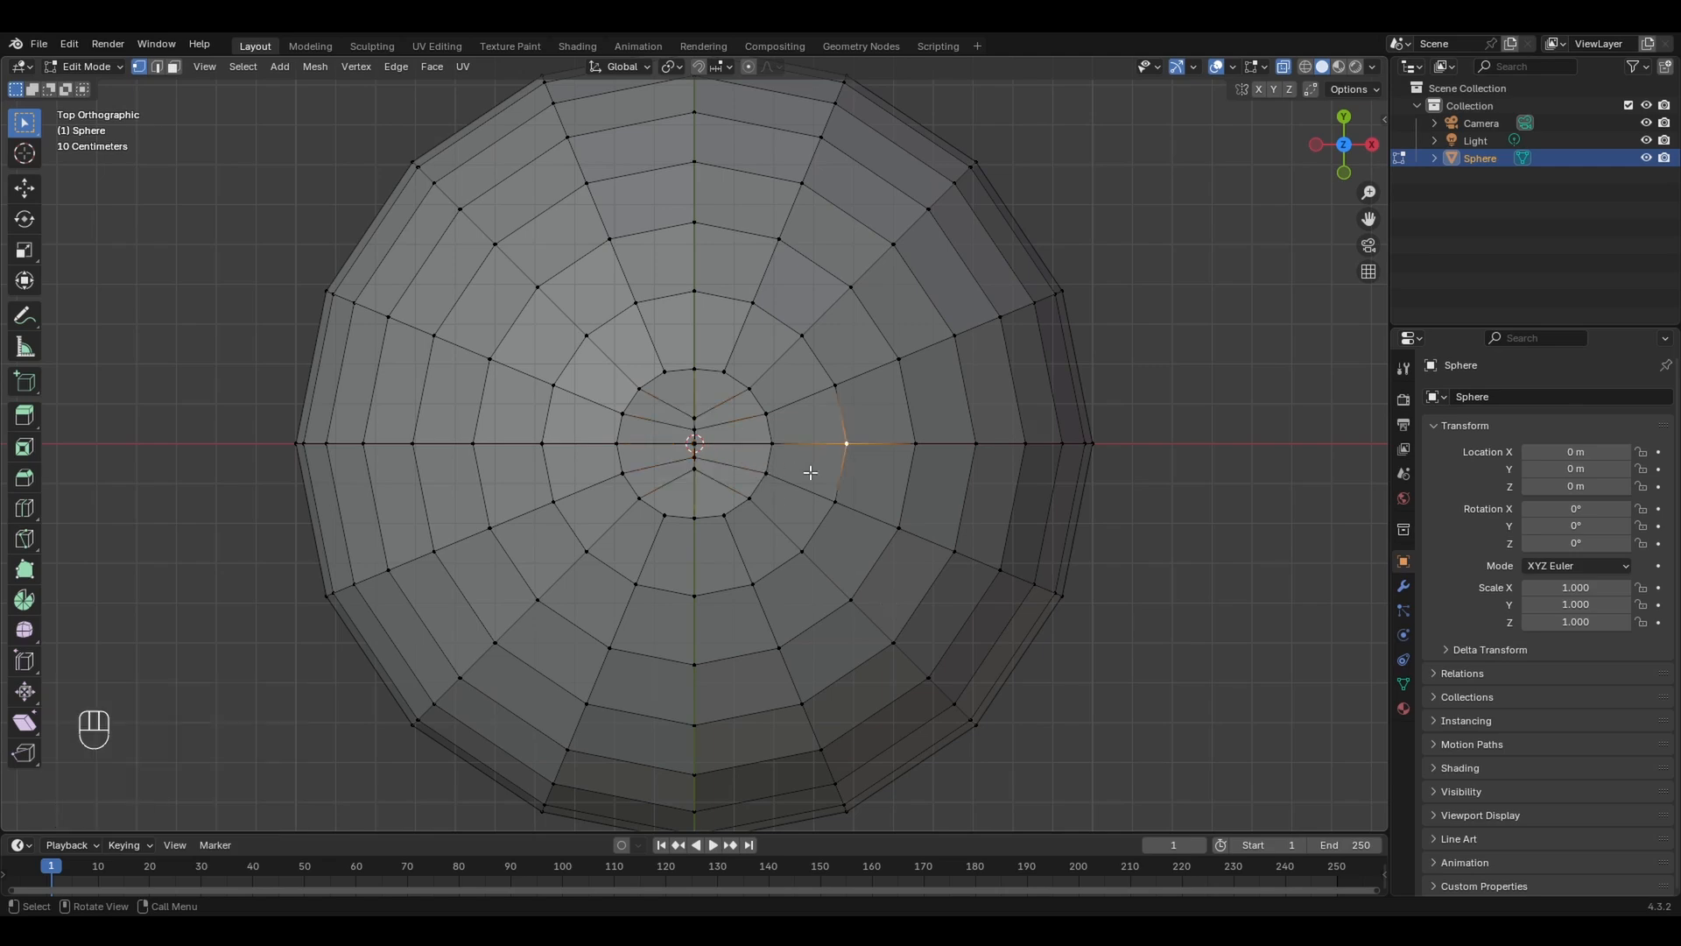
# - Add a Mirror modifier to the dome in Object Mode, mirroring on the Z axis only with Clipping enabled
pyautogui.moveTo(877, 536); pyautogui.dragTo(875, 406, button='middle')
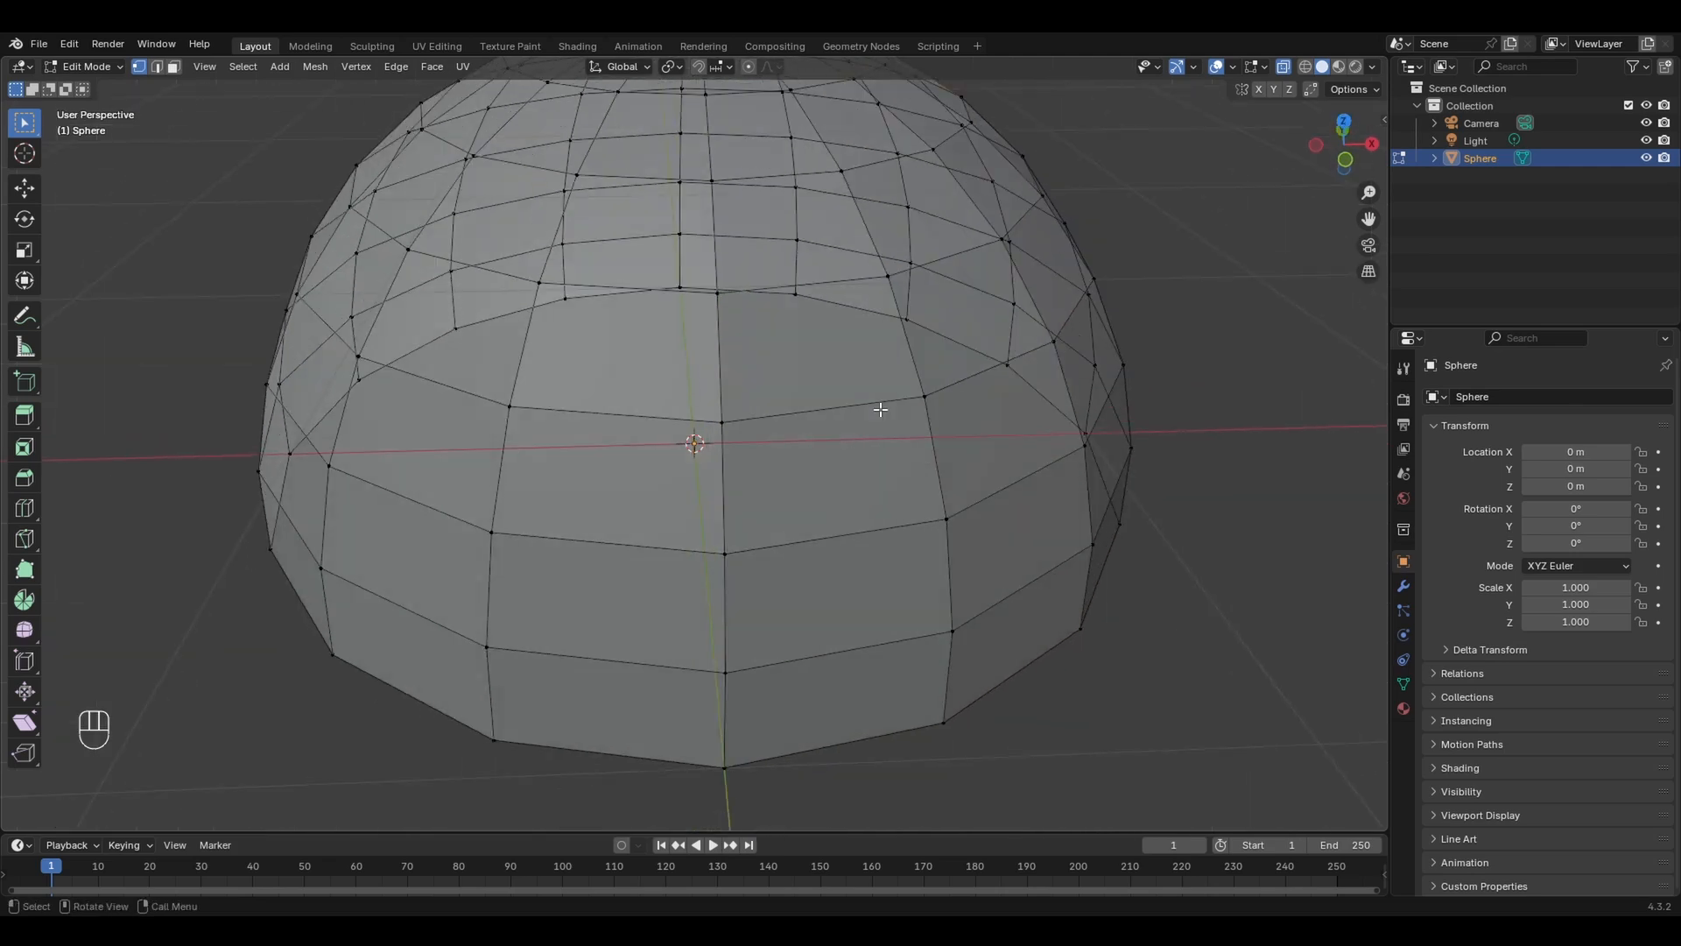
pyautogui.scroll(-3, 928, 481)
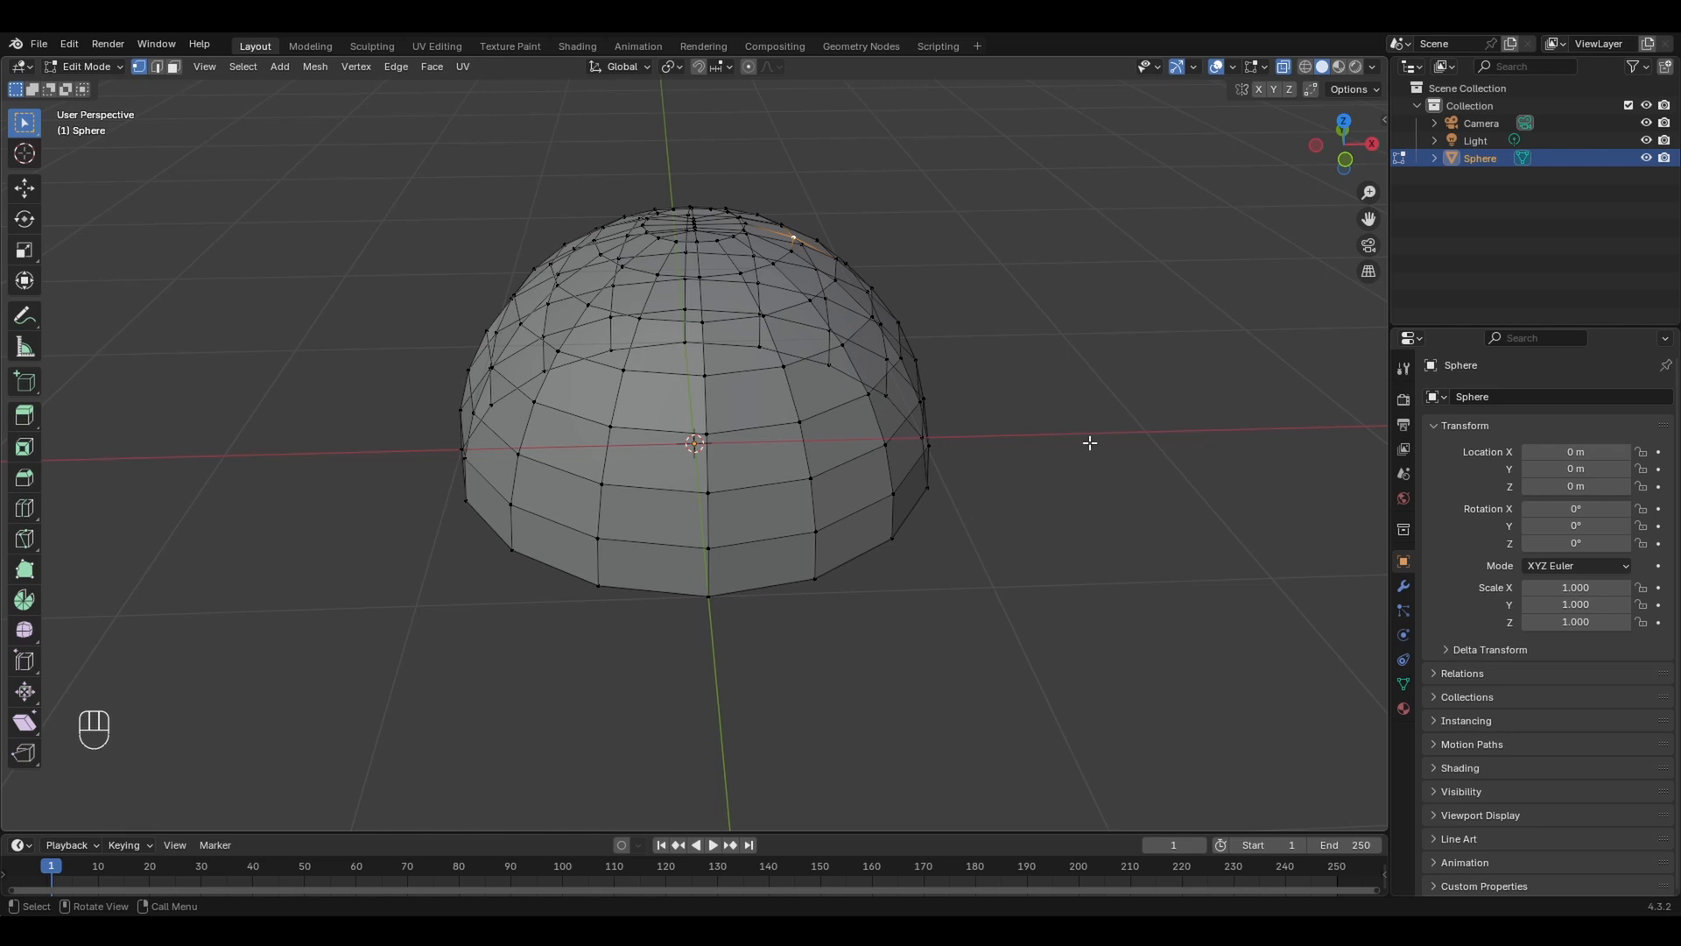
pyautogui.press('Tab')
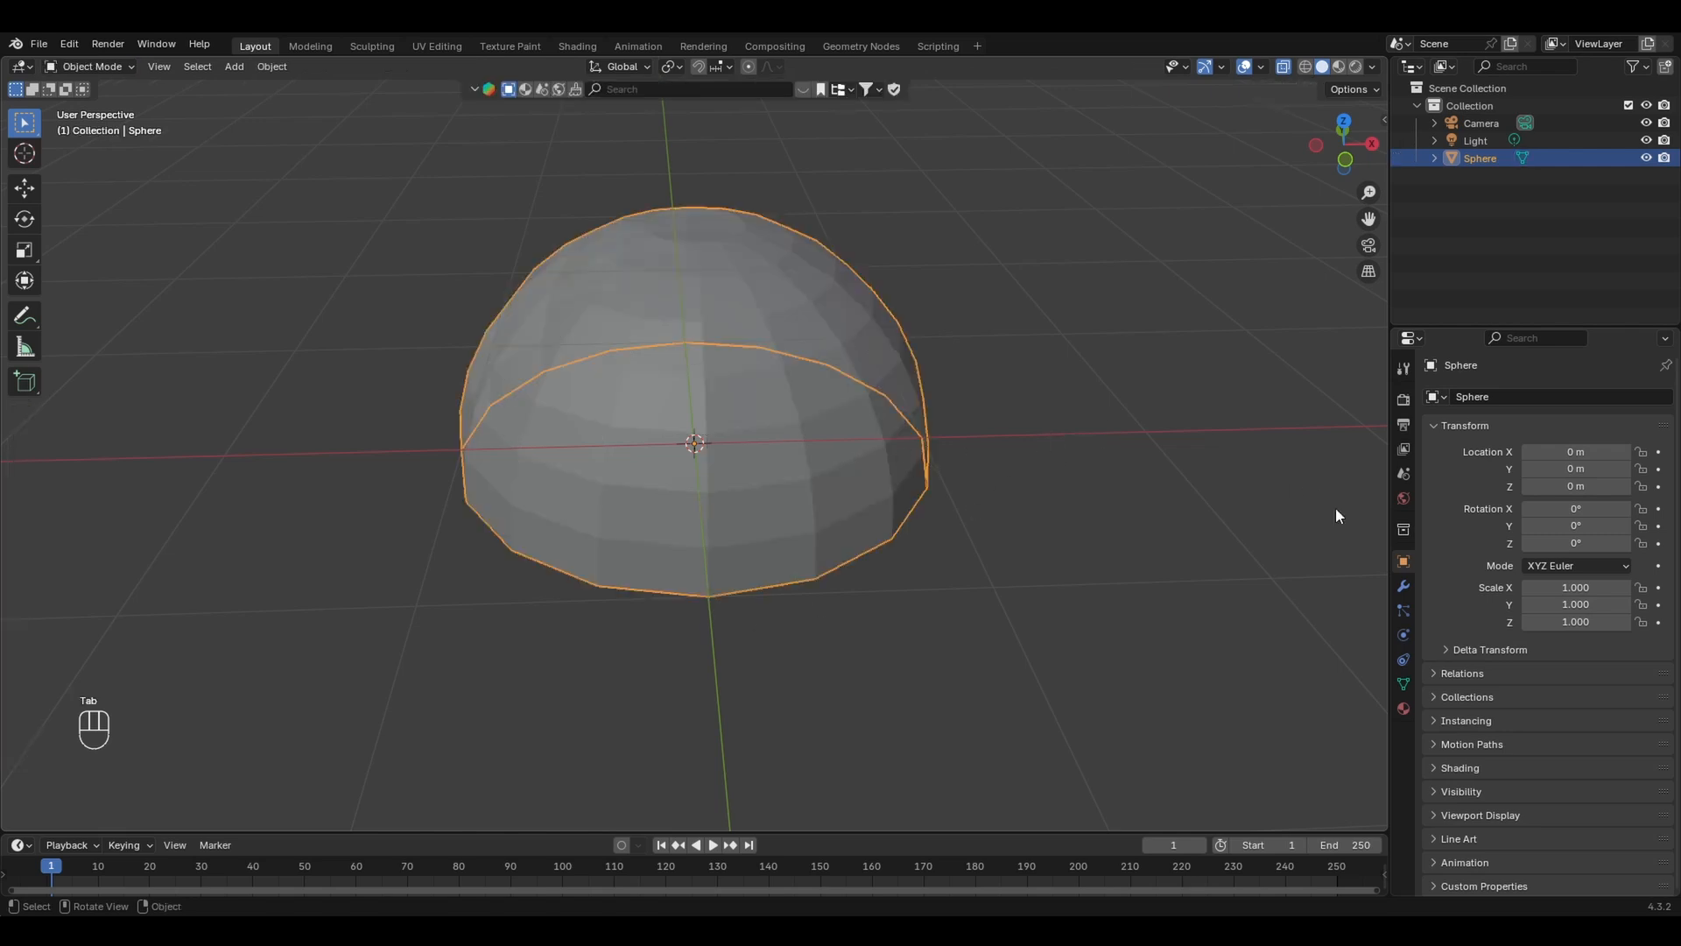
pyautogui.click(1404, 586)
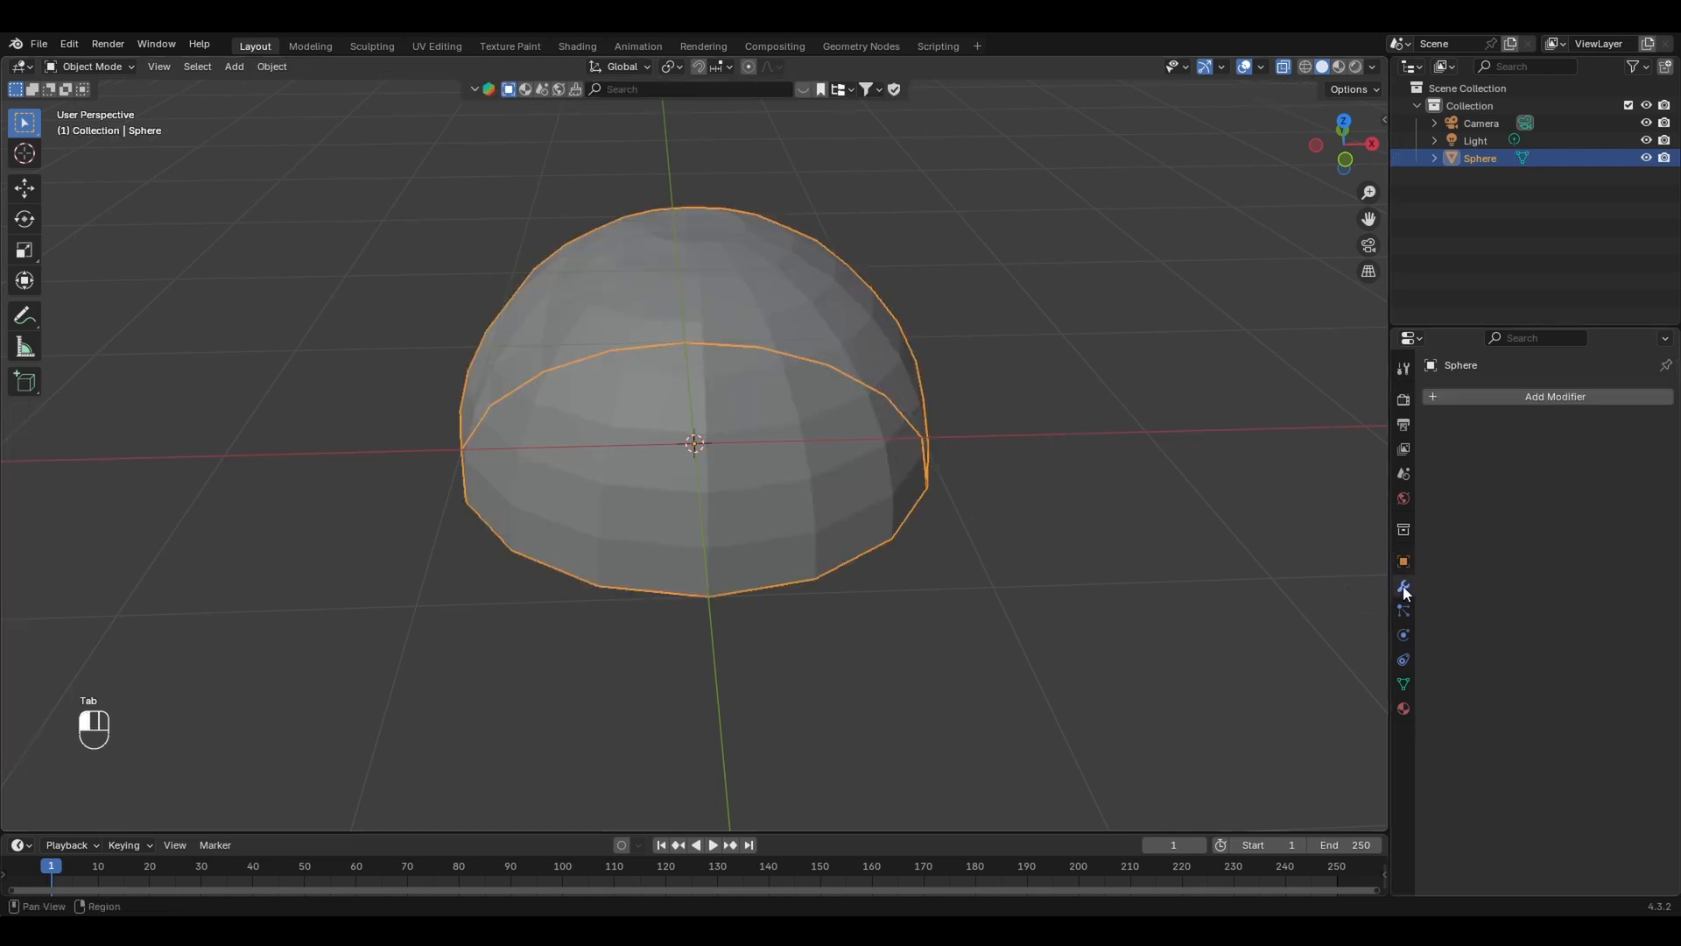
pyautogui.click(1529, 404)
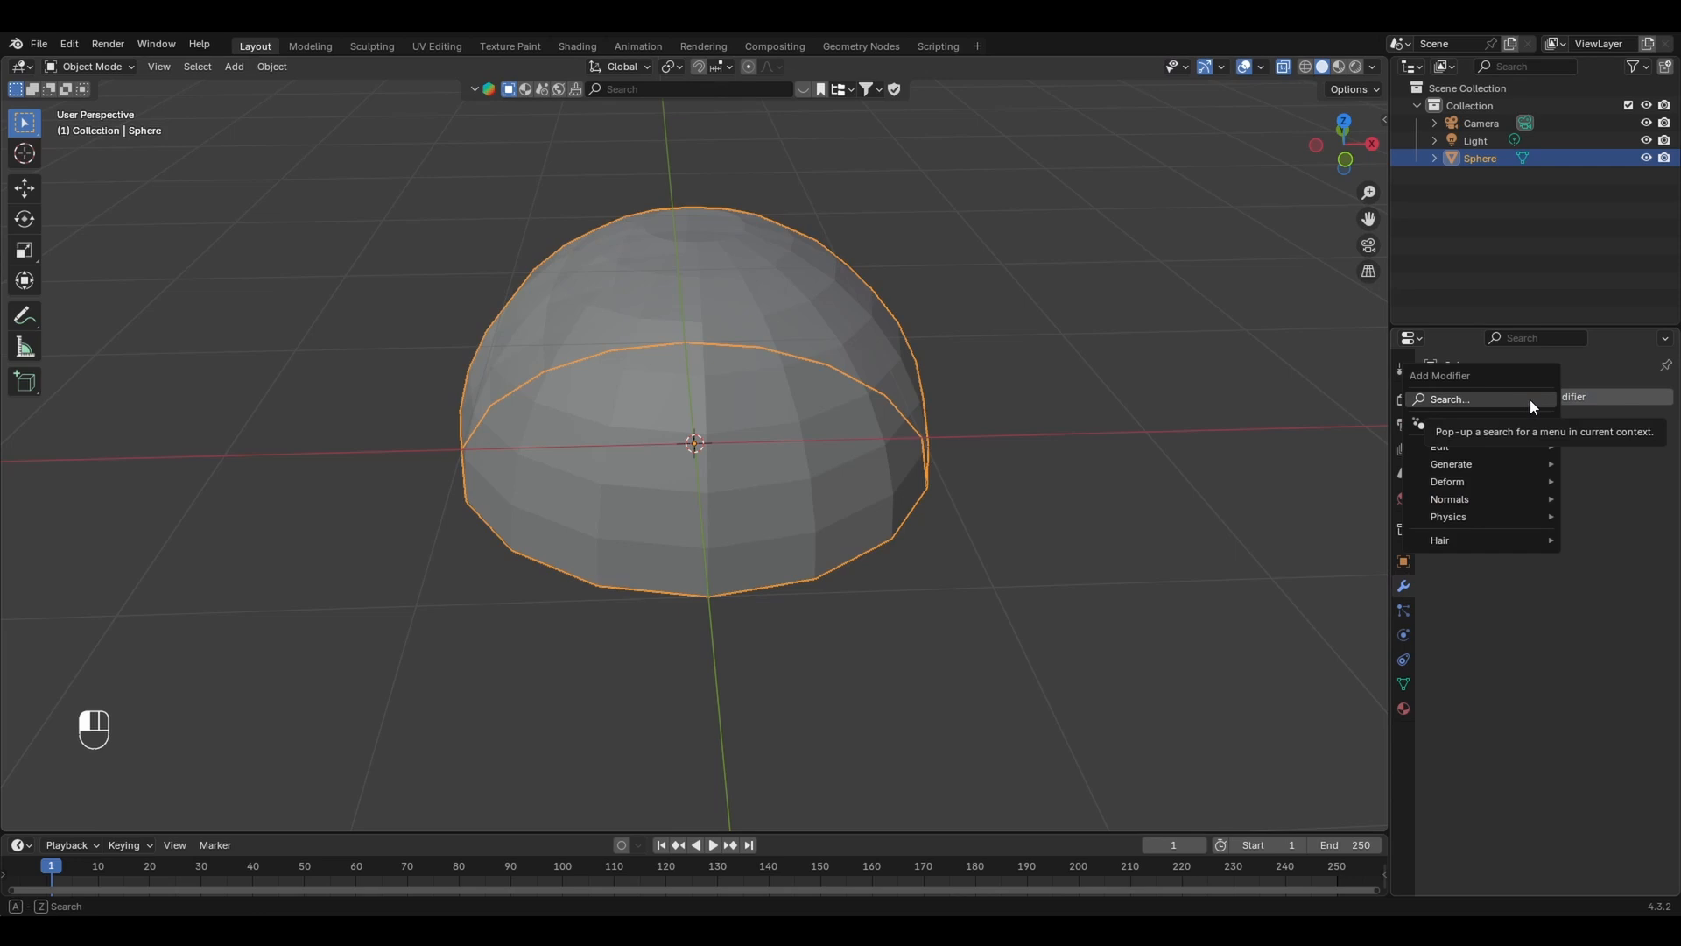
pyautogui.moveTo(1463, 463)
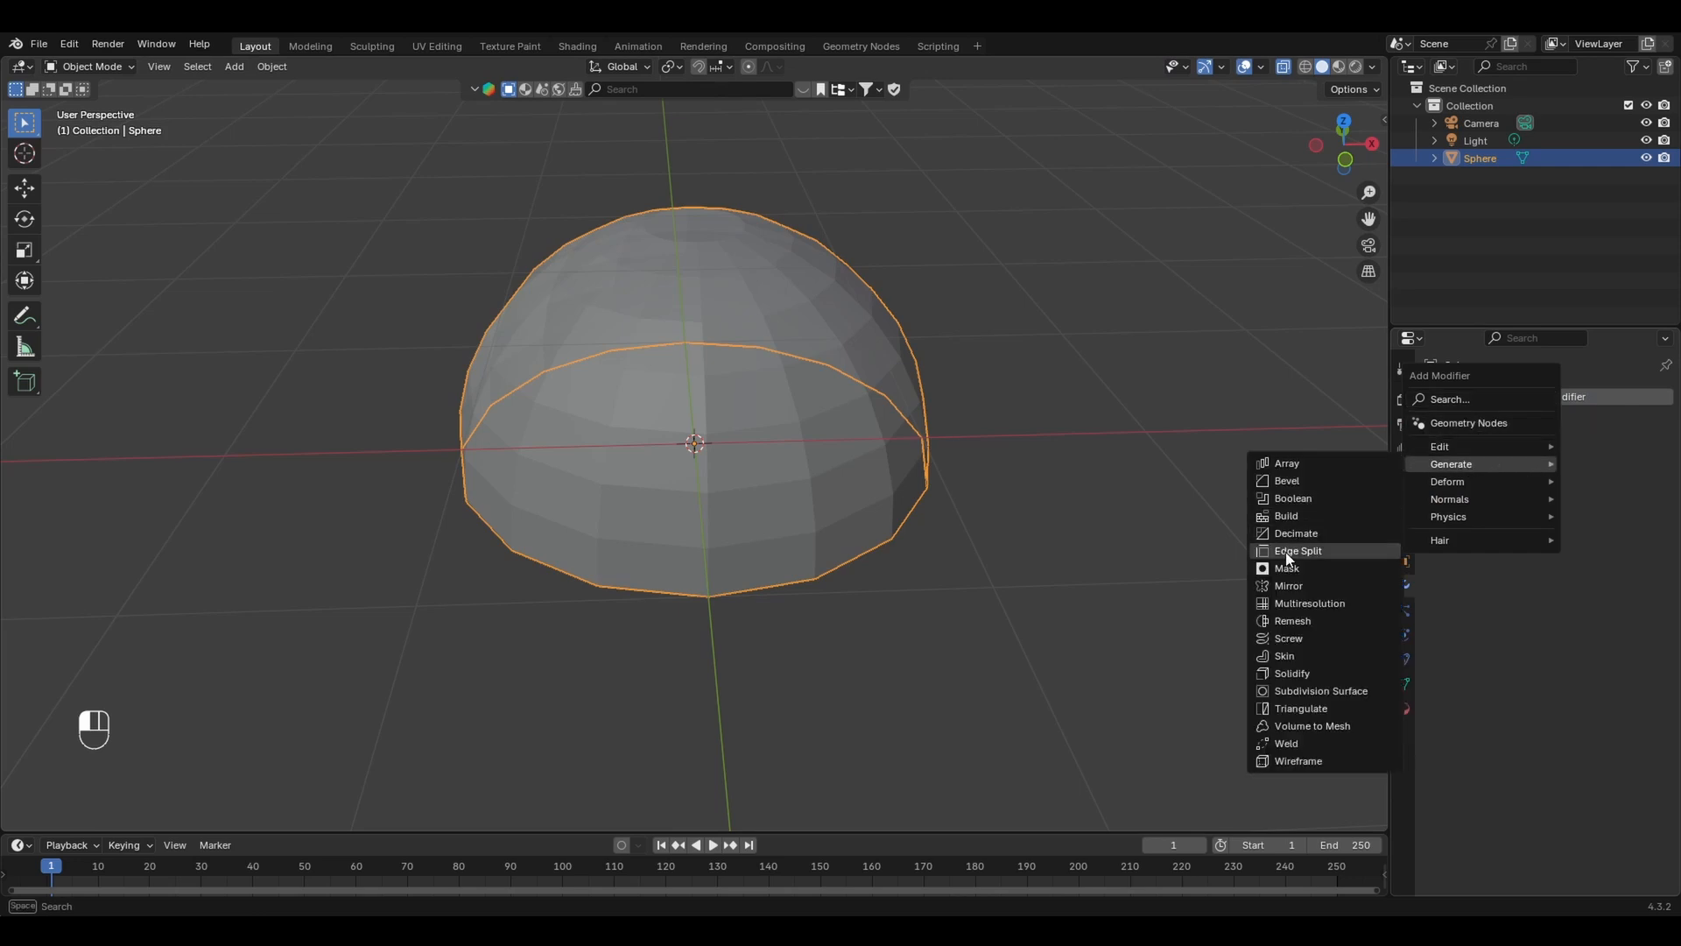
pyautogui.click(1289, 585)
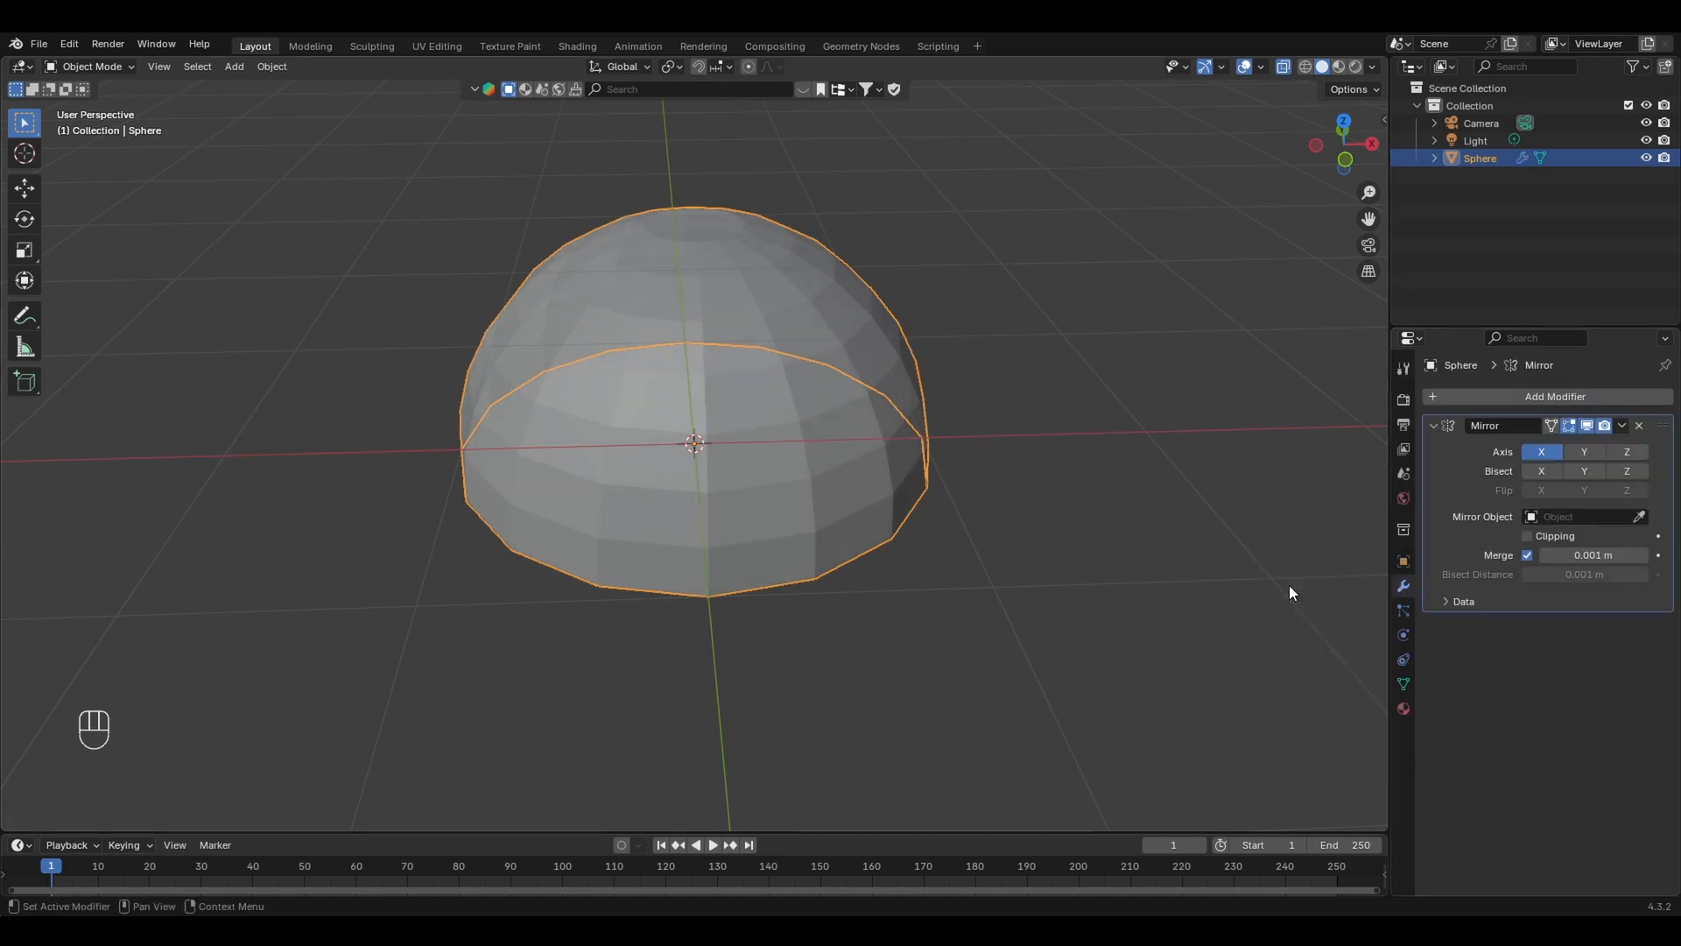
pyautogui.click(1625, 452)
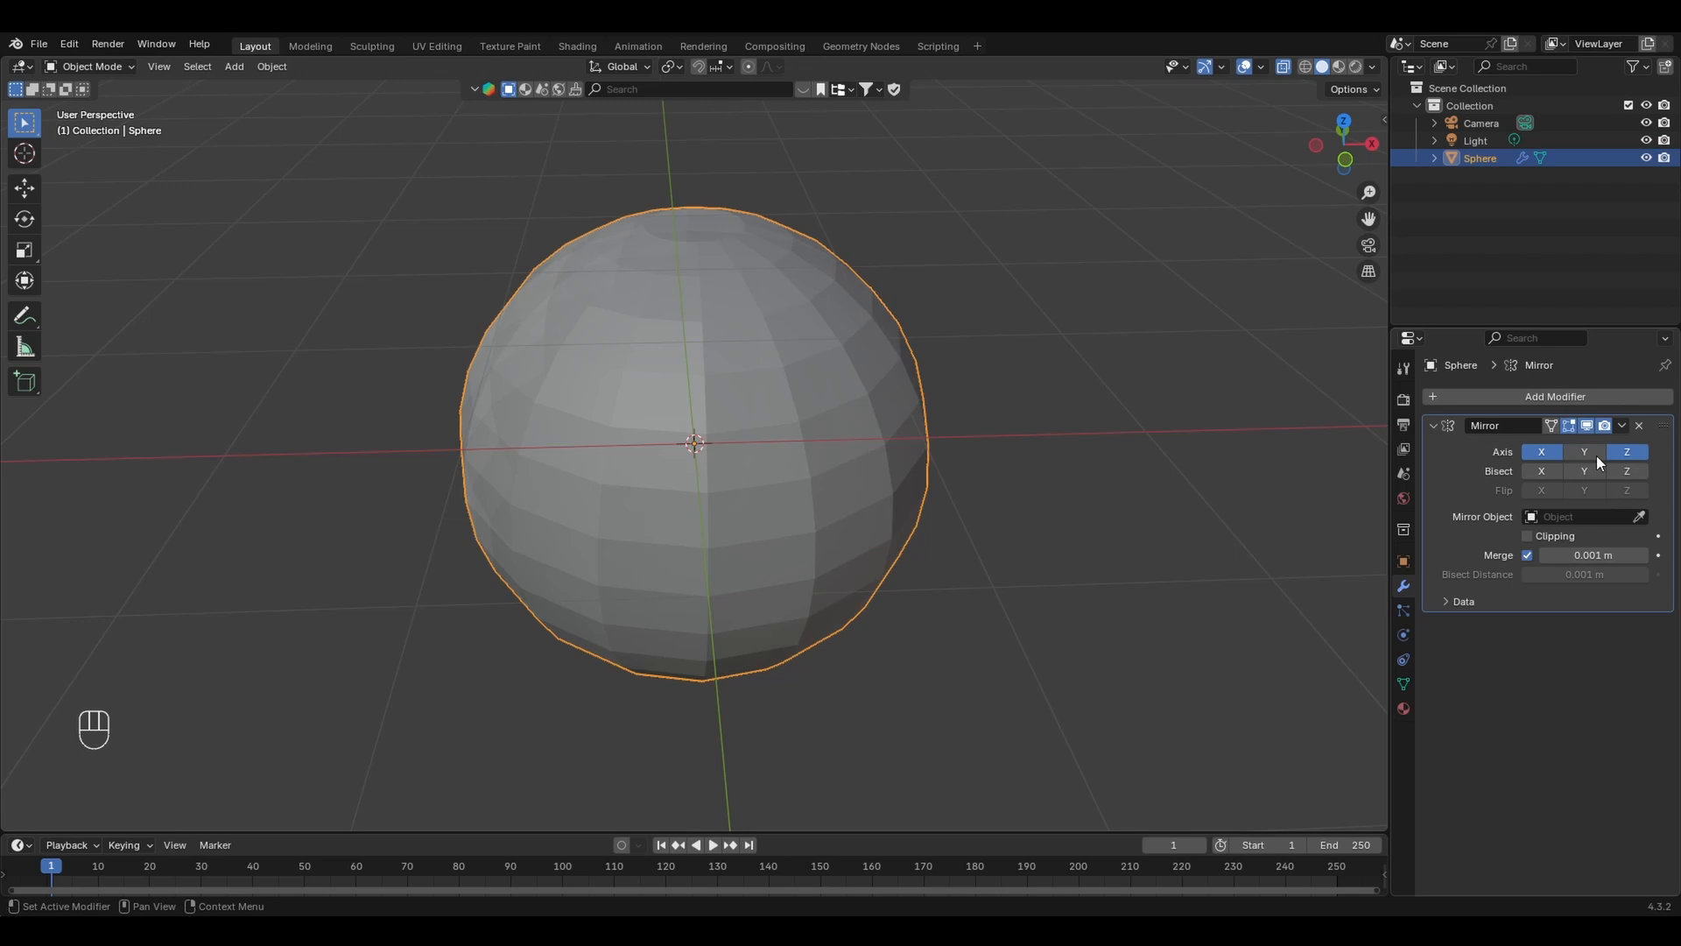
pyautogui.click(1541, 453)
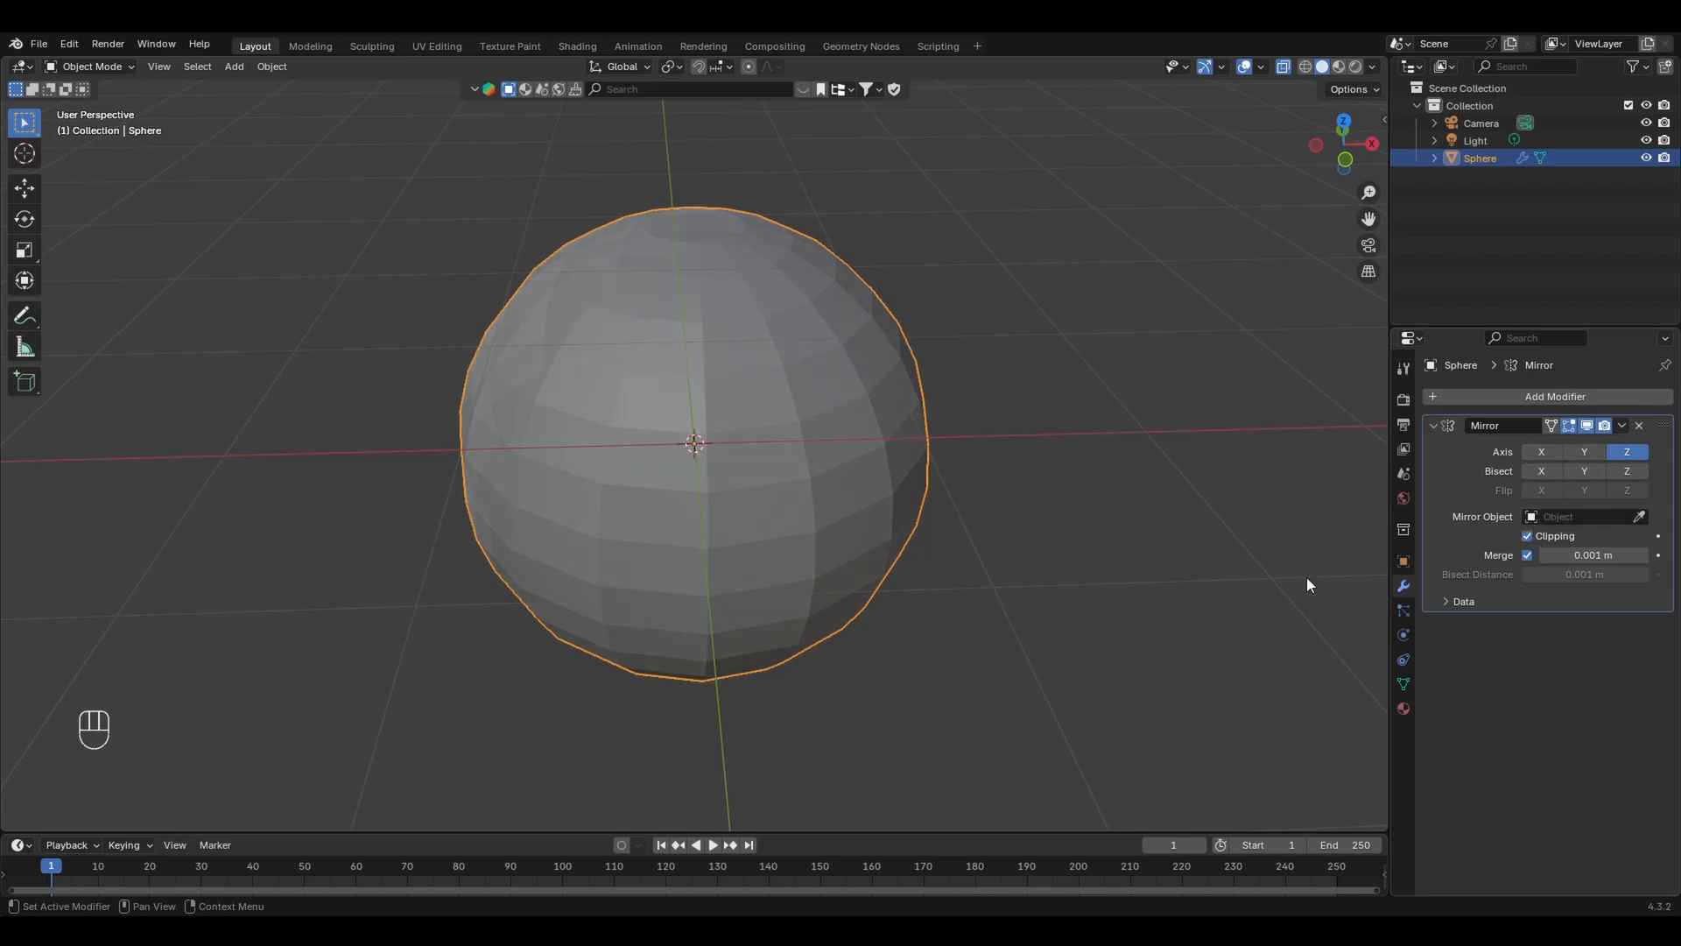
# - Bevel the dome's X-axis, Y-axis and two diagonal edge loops through the top by about 0.0287 m with 3 segments
pyautogui.moveTo(1307, 585); pyautogui.dragTo(840, 534, button='middle')
pyautogui.press('Tab')
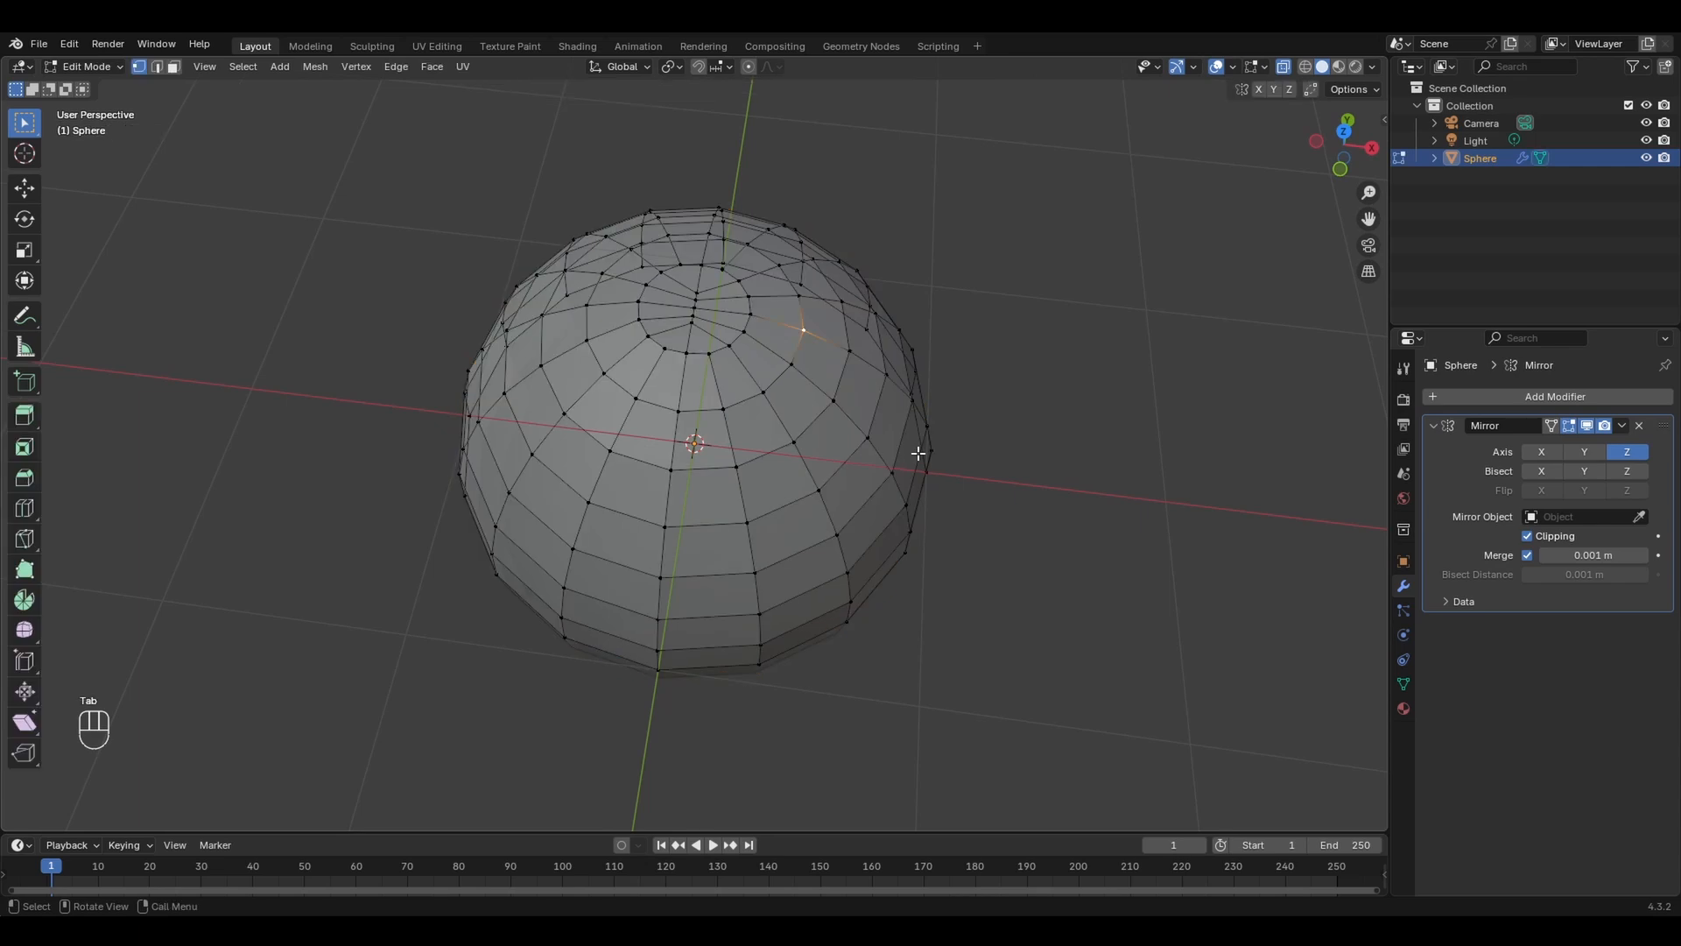
pyautogui.moveTo(751, 392); pyautogui.dragTo(525, 265, button='middle')
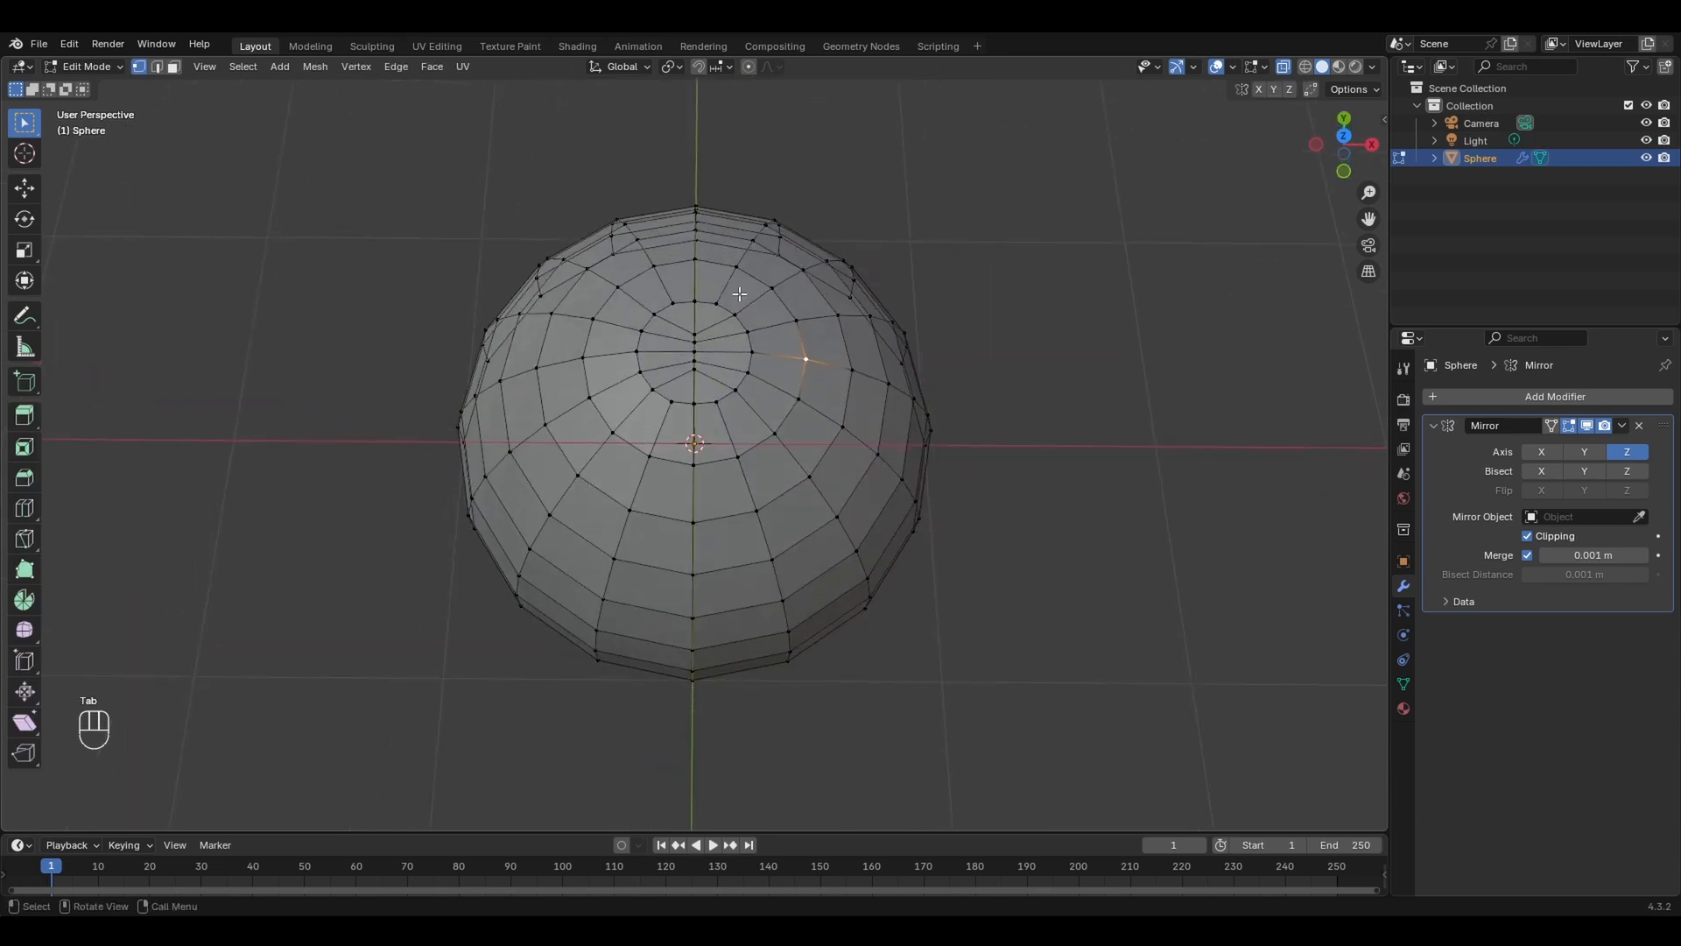
pyautogui.click(692, 278)
pyautogui.click(157, 66)
pyautogui.keyDown('alt'); pyautogui.click(695, 298); pyautogui.keyUp('alt')
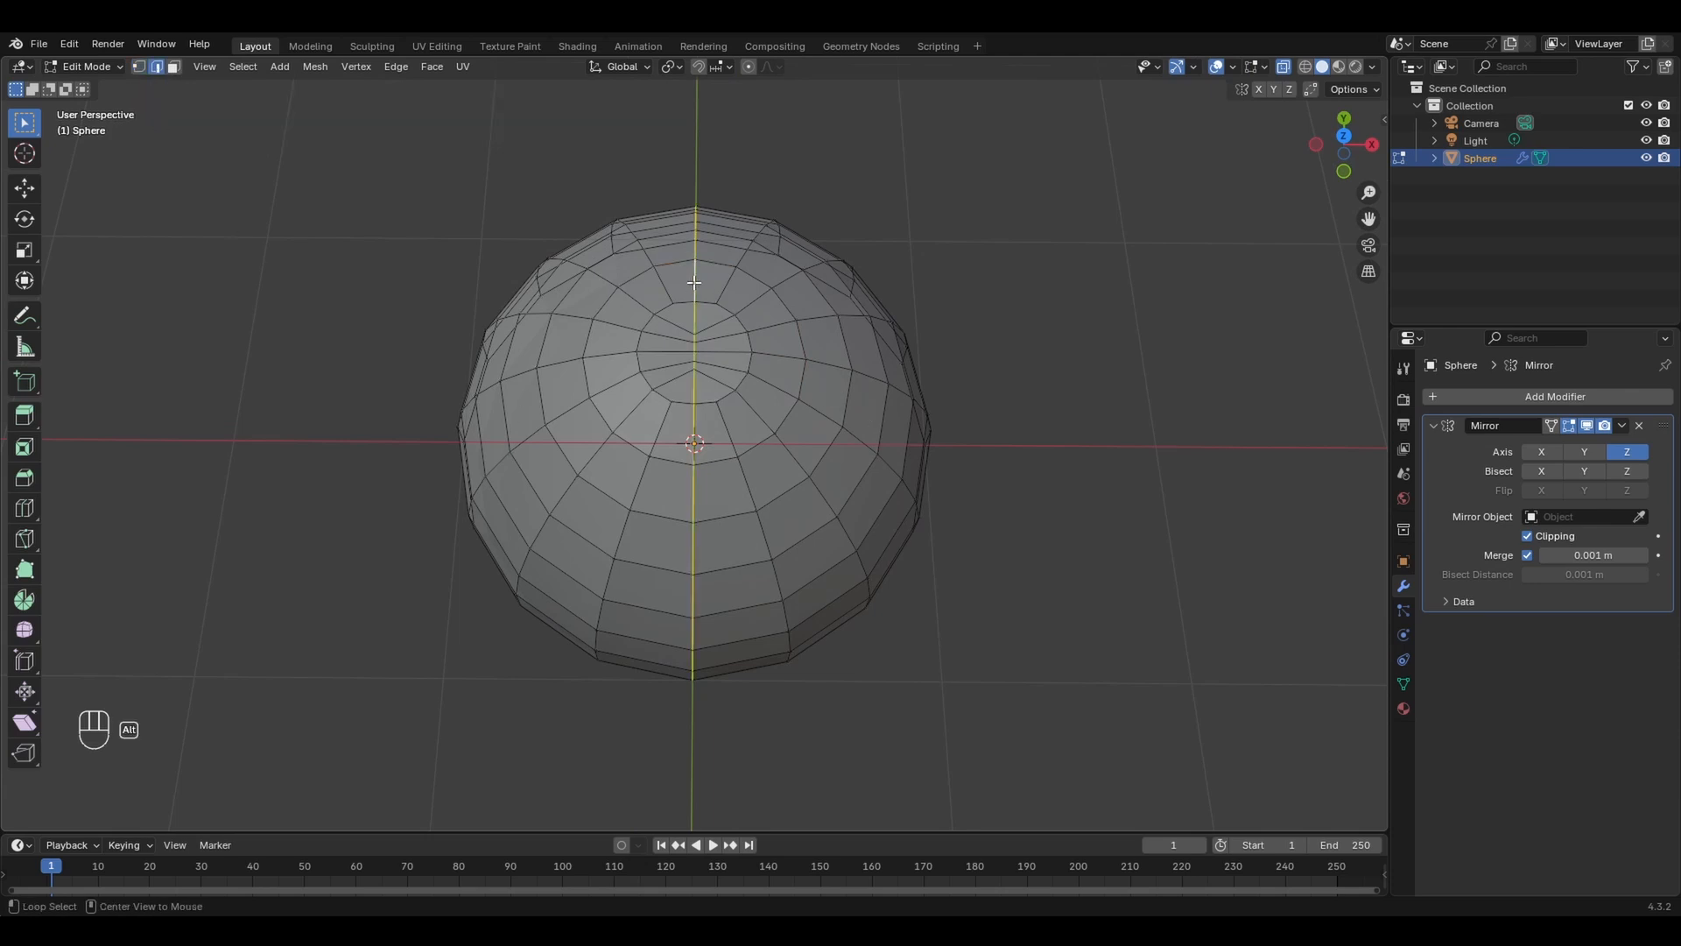
pyautogui.keyDown('alt'); pyautogui.keyDown('shift'); pyautogui.click(777, 353); pyautogui.keyUp('shift'); pyautogui.keyUp('alt')
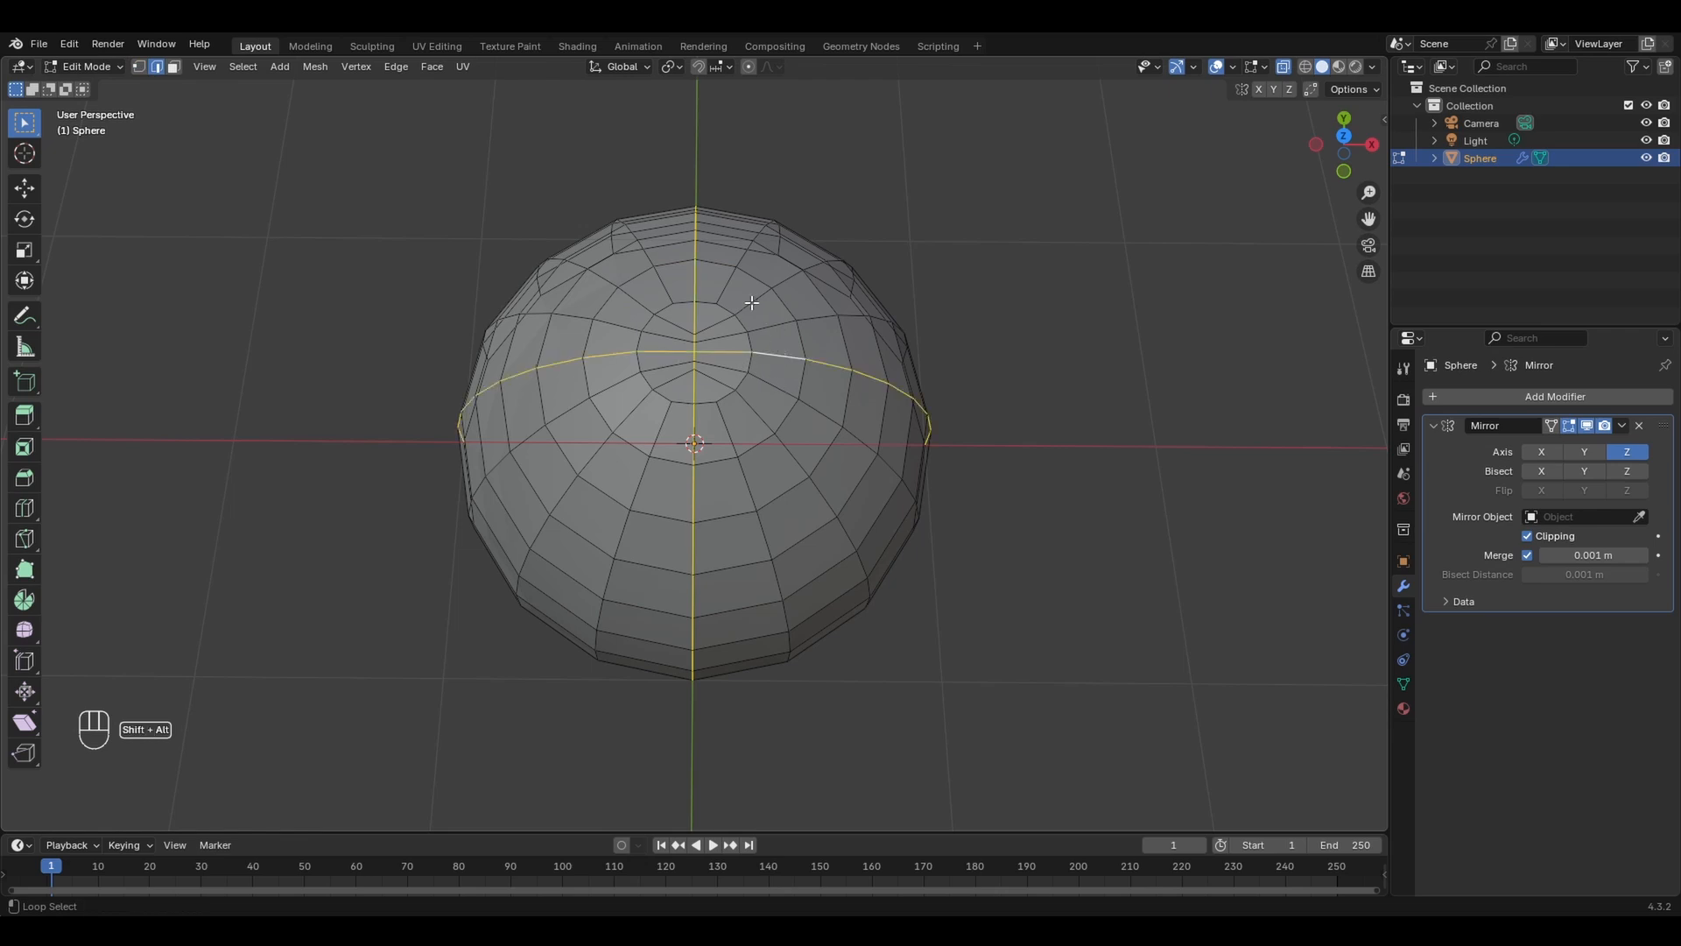
pyautogui.keyDown('alt'); pyautogui.keyDown('shift'); pyautogui.click(751, 302); pyautogui.keyUp('shift'); pyautogui.keyUp('alt')
pyautogui.keyDown('alt'); pyautogui.keyDown('shift'); pyautogui.click(752, 407); pyautogui.keyUp('shift'); pyautogui.keyUp('alt')
pyautogui.moveTo(775, 499); pyautogui.dragTo(829, 432, button='middle')
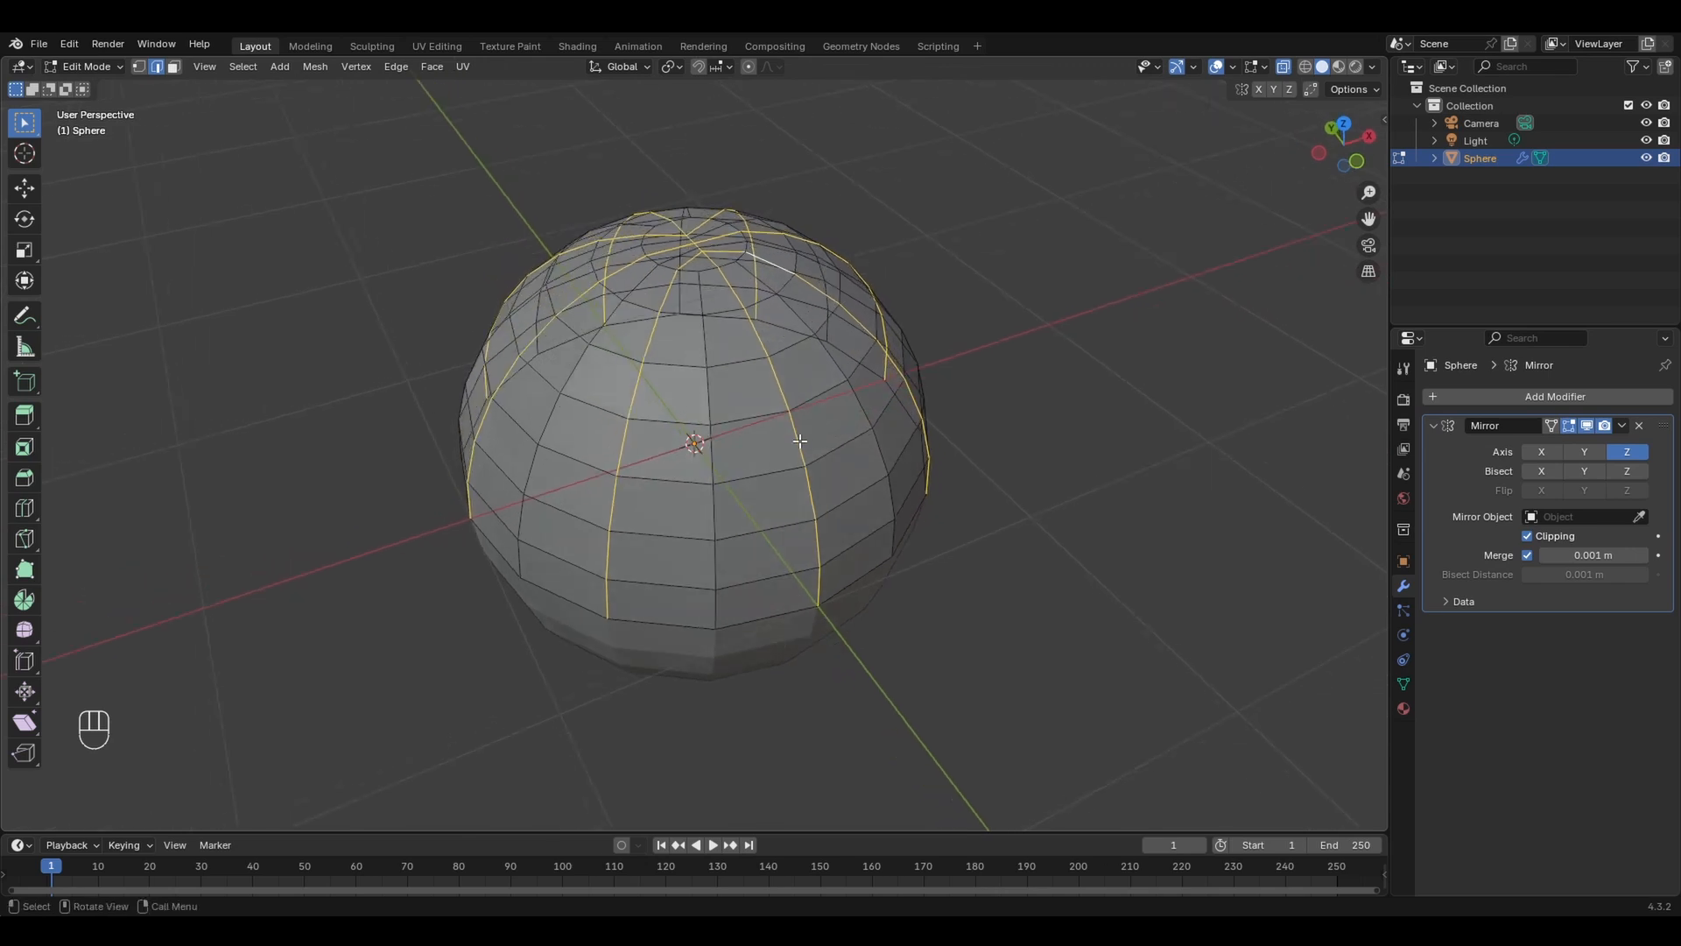
pyautogui.hotkey('ctrl', 'b')
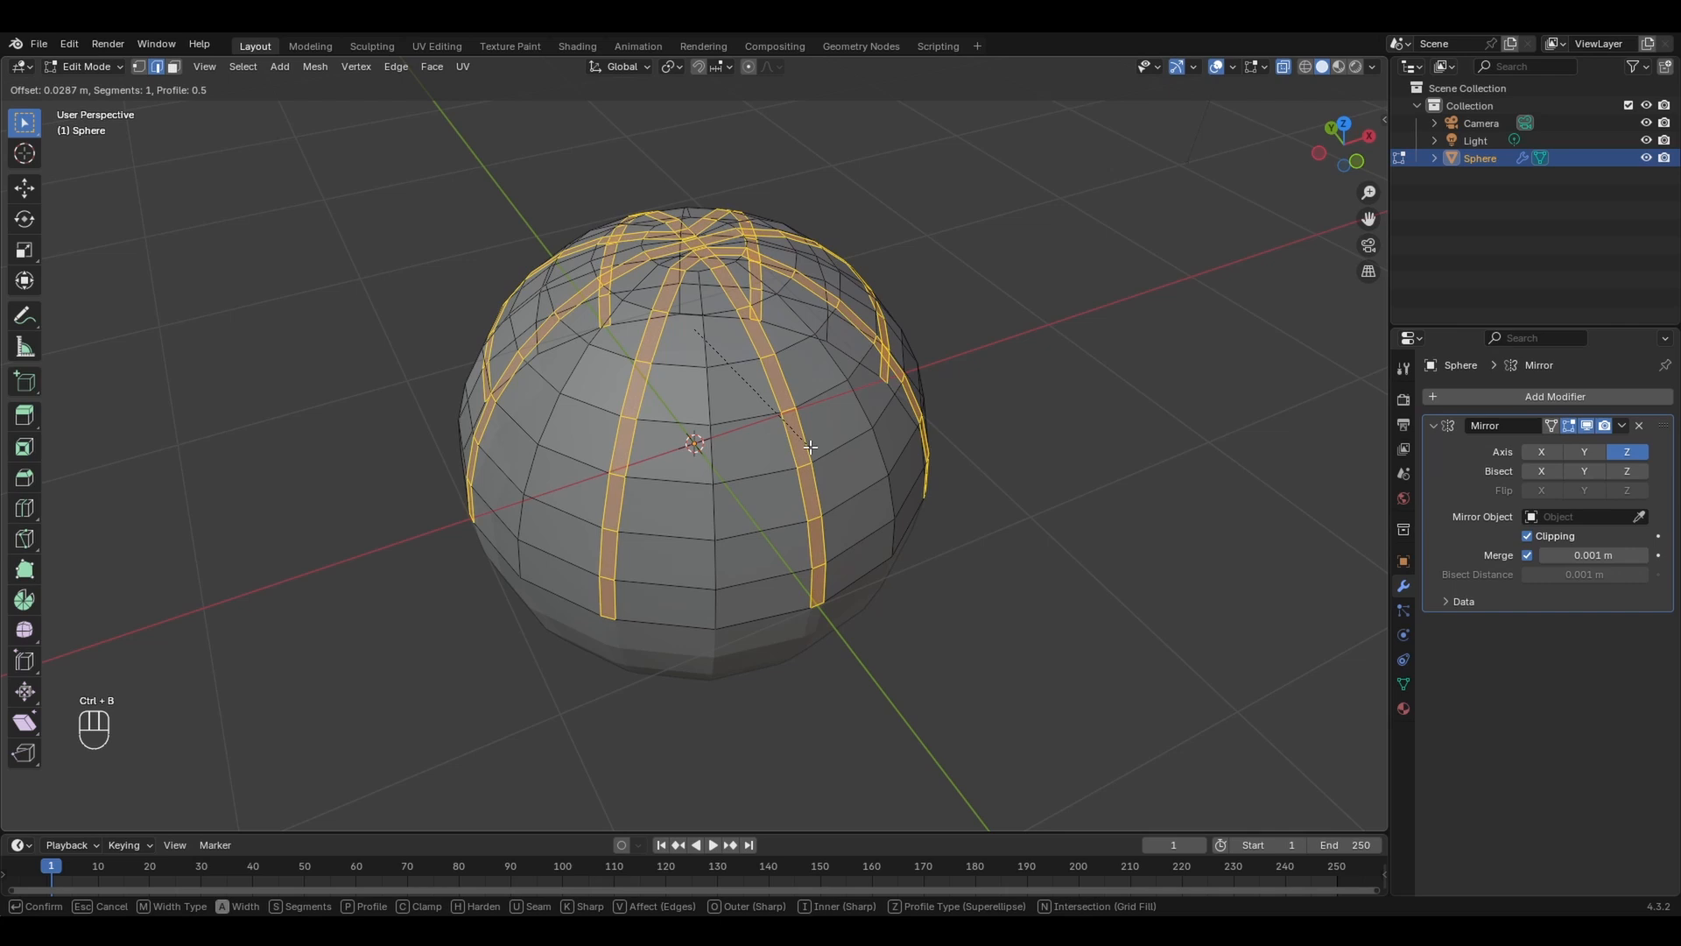
pyautogui.scroll(1, 810, 447)
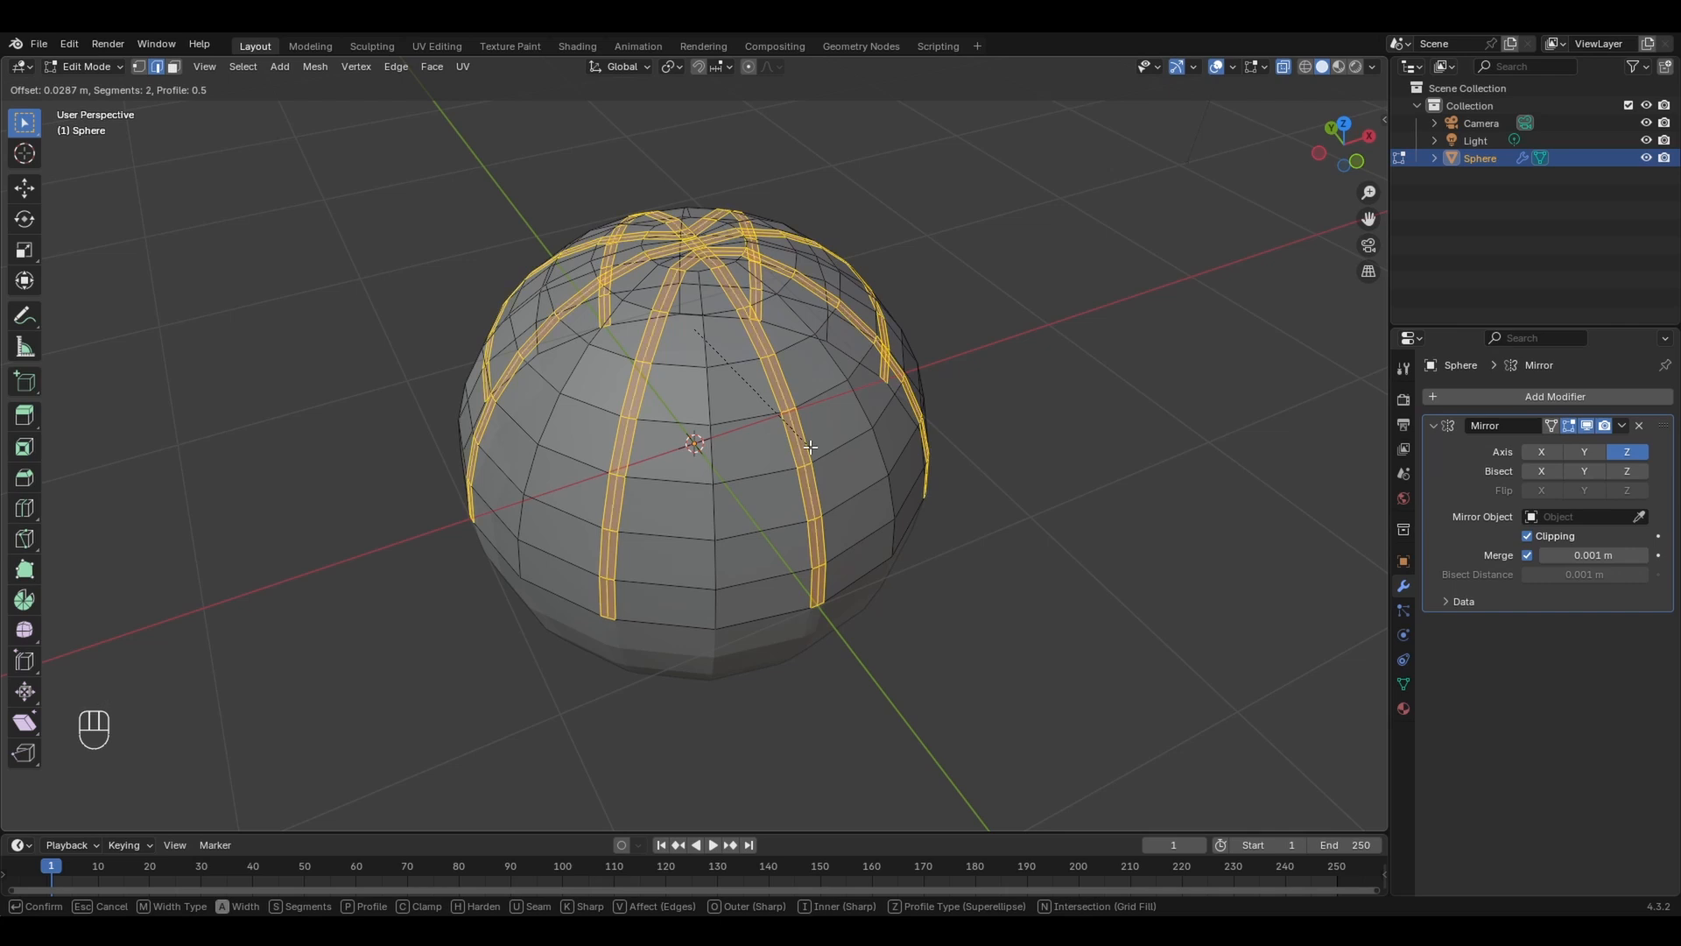
pyautogui.scroll(1, 810, 447)
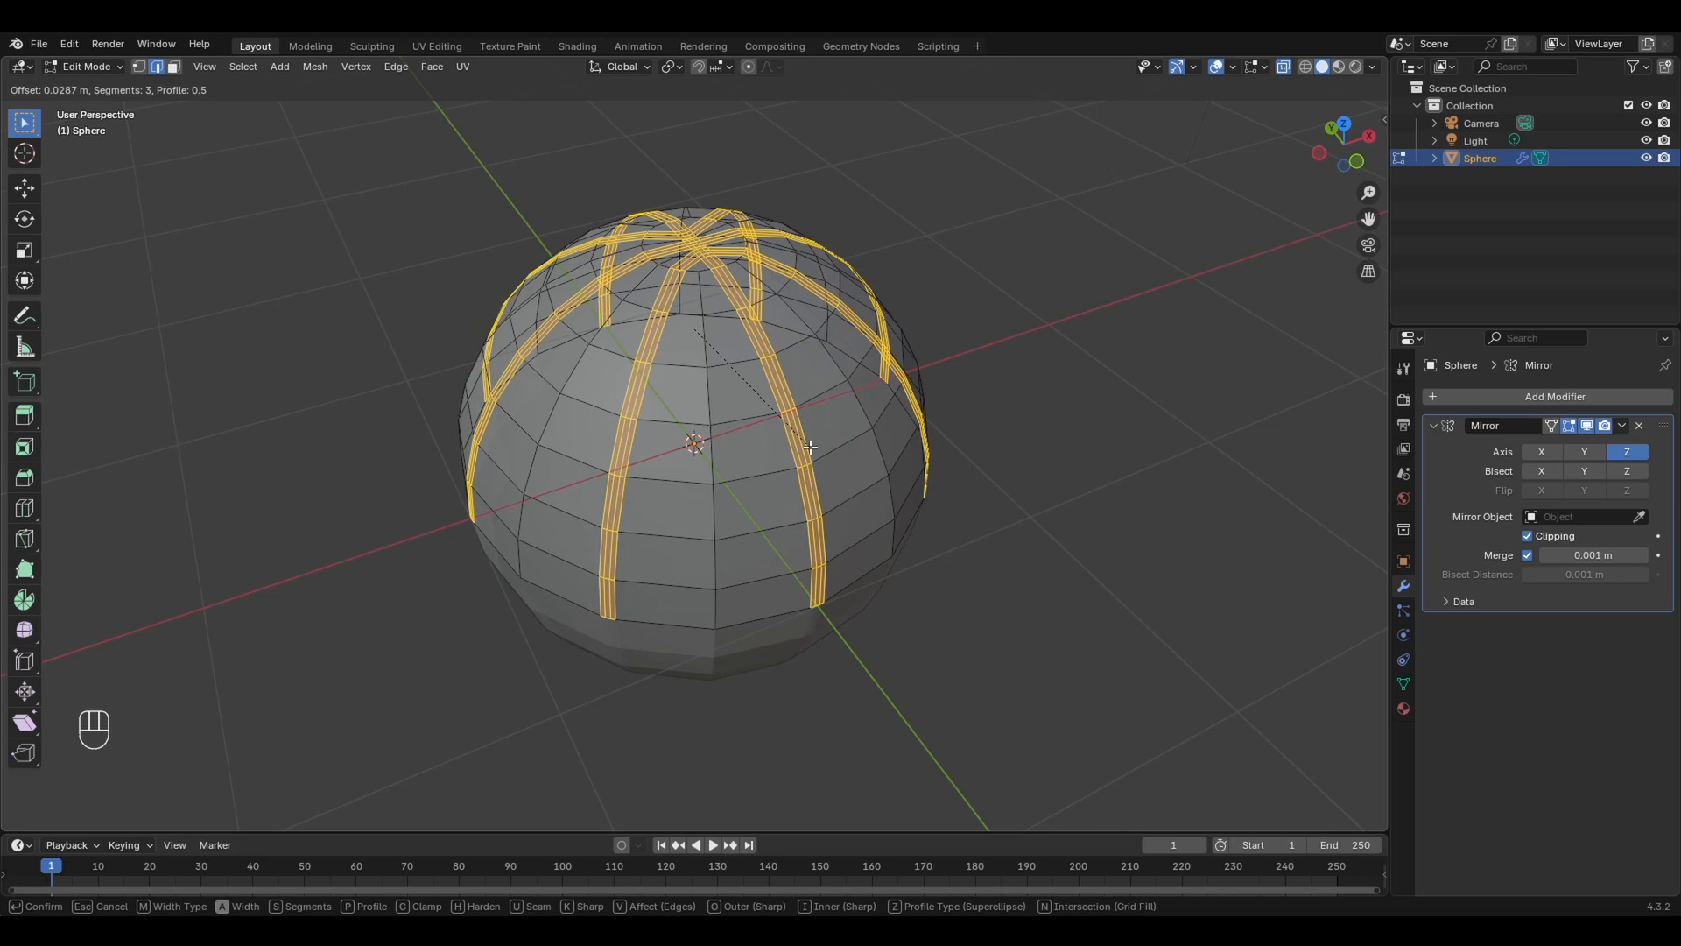
pyautogui.click(810, 446)
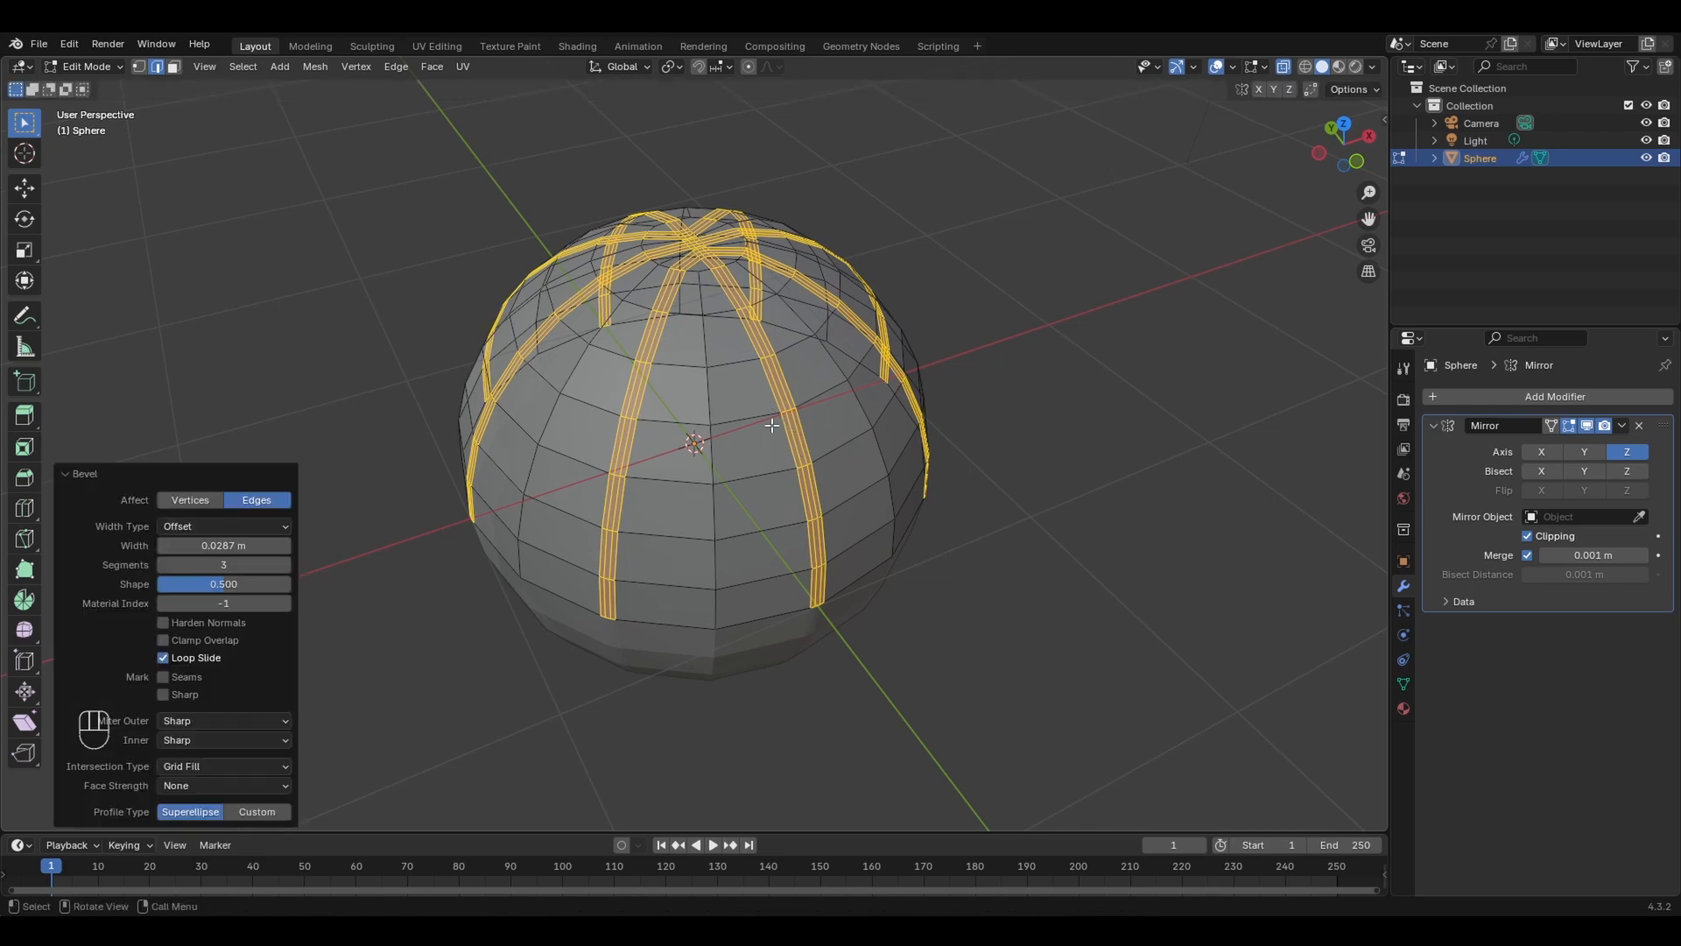
# - Shrink the selection to the bevels' middle strips and scale them inward uniformly to about 0.972
pyautogui.moveTo(772, 426); pyautogui.dragTo(807, 440, button='middle')
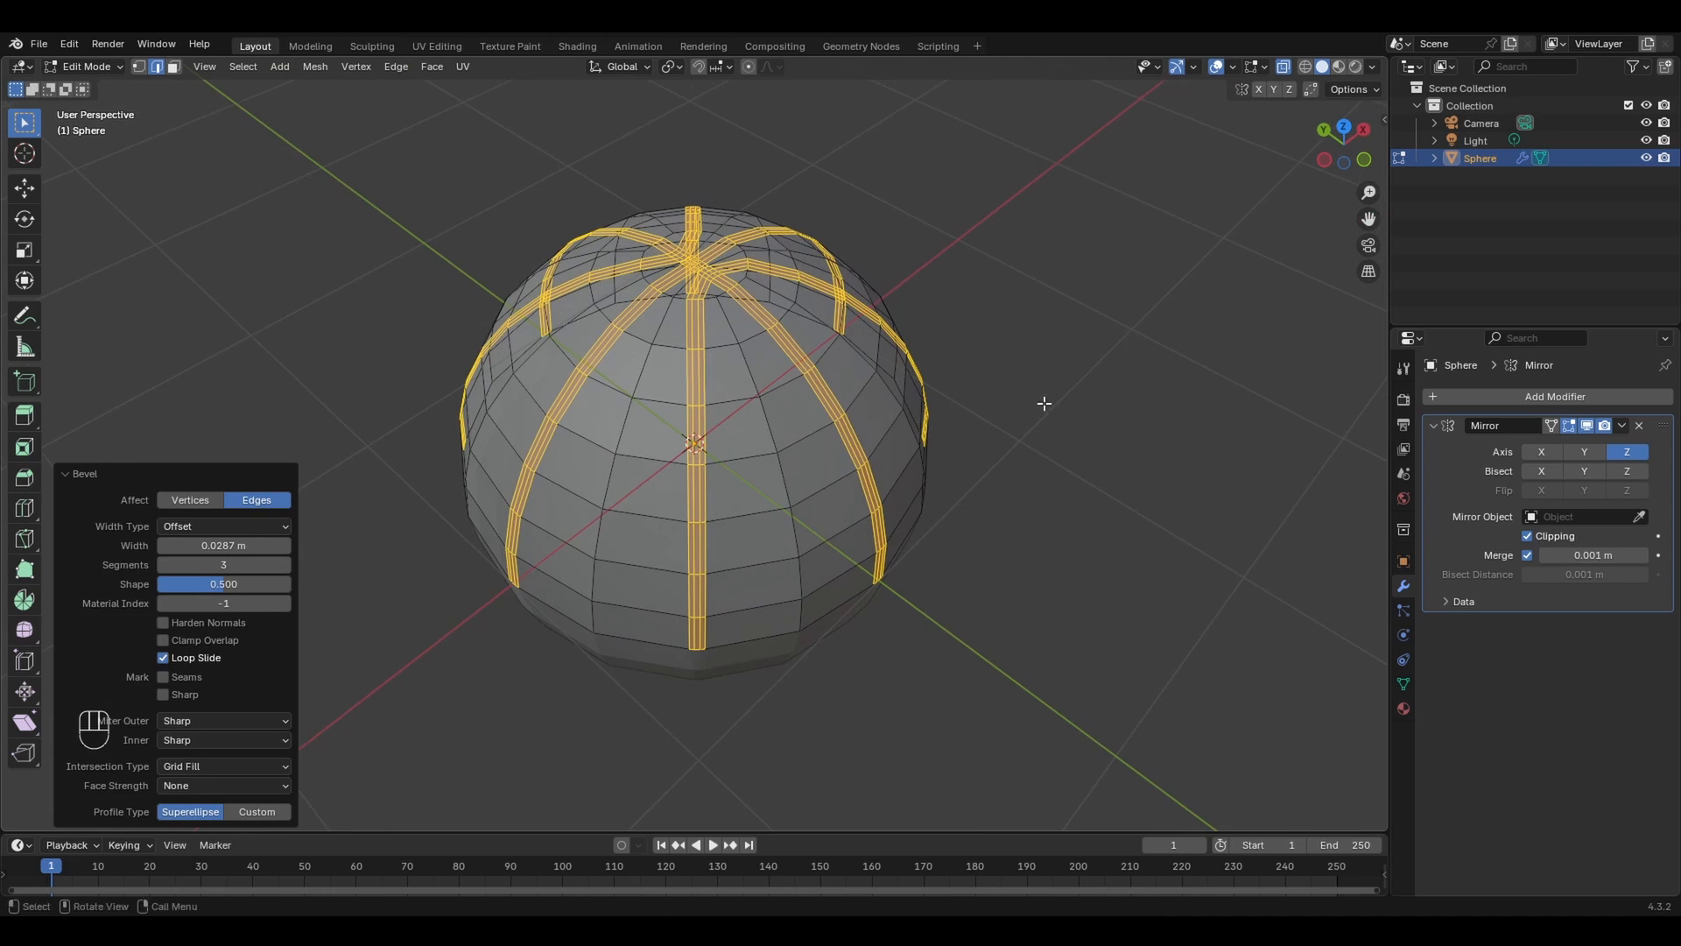
pyautogui.press('ctrl')
pyautogui.press('ctrl+KP_Subtract')
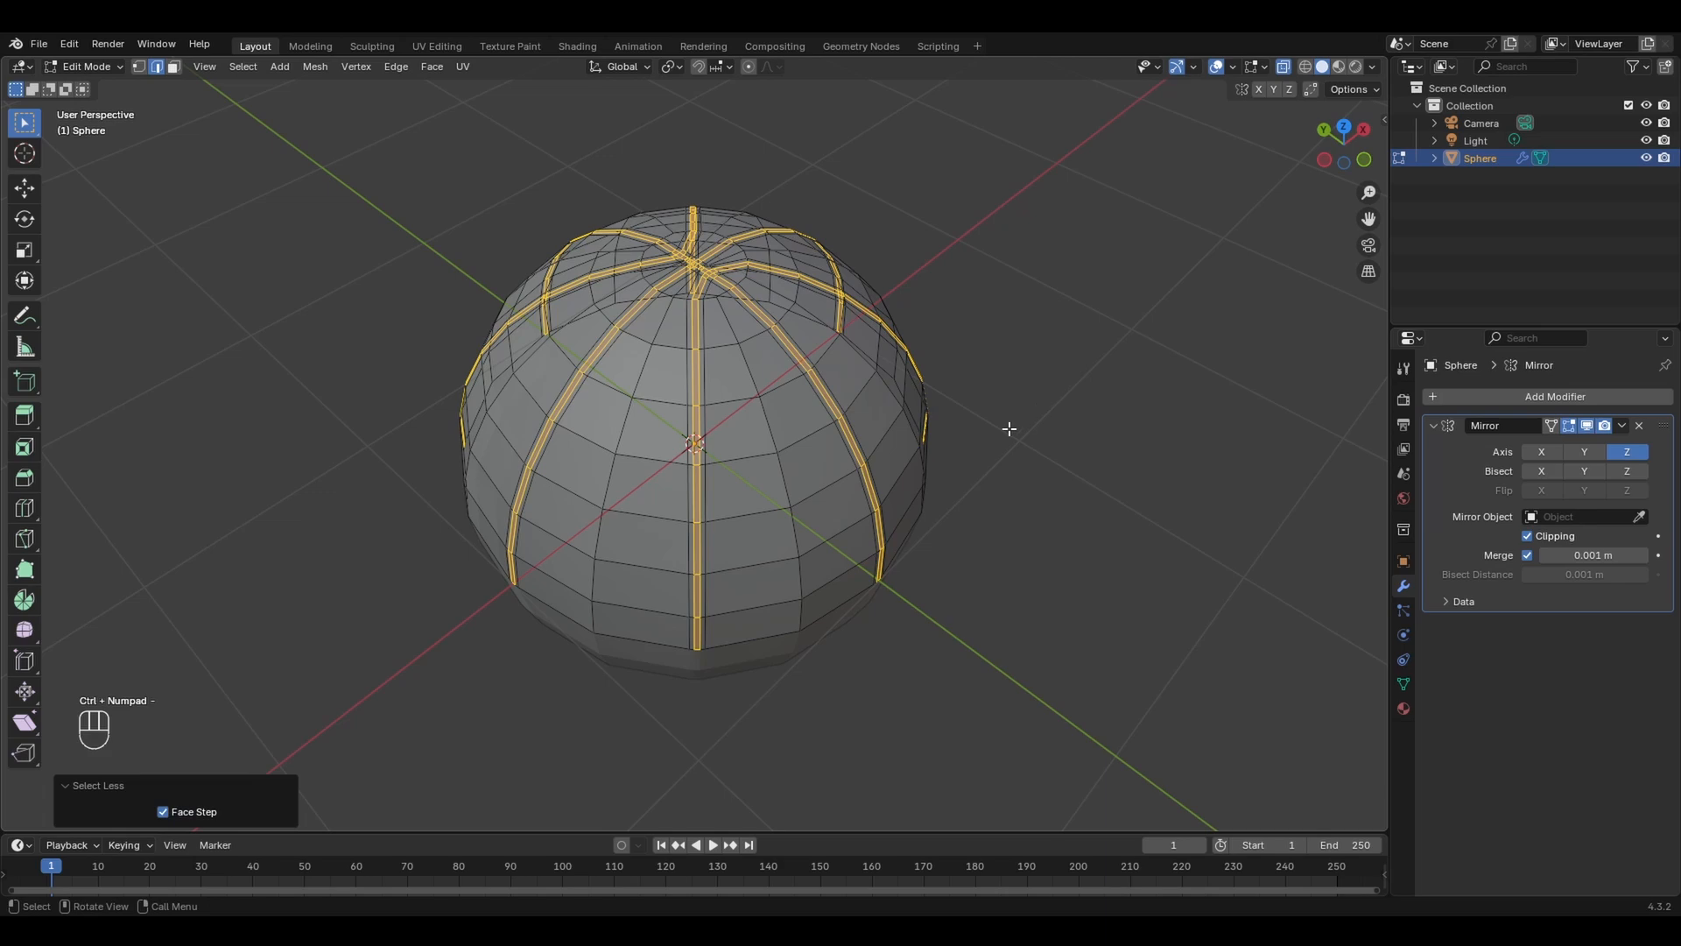
pyautogui.moveTo(767, 648); pyautogui.dragTo(844, 624, button='middle')
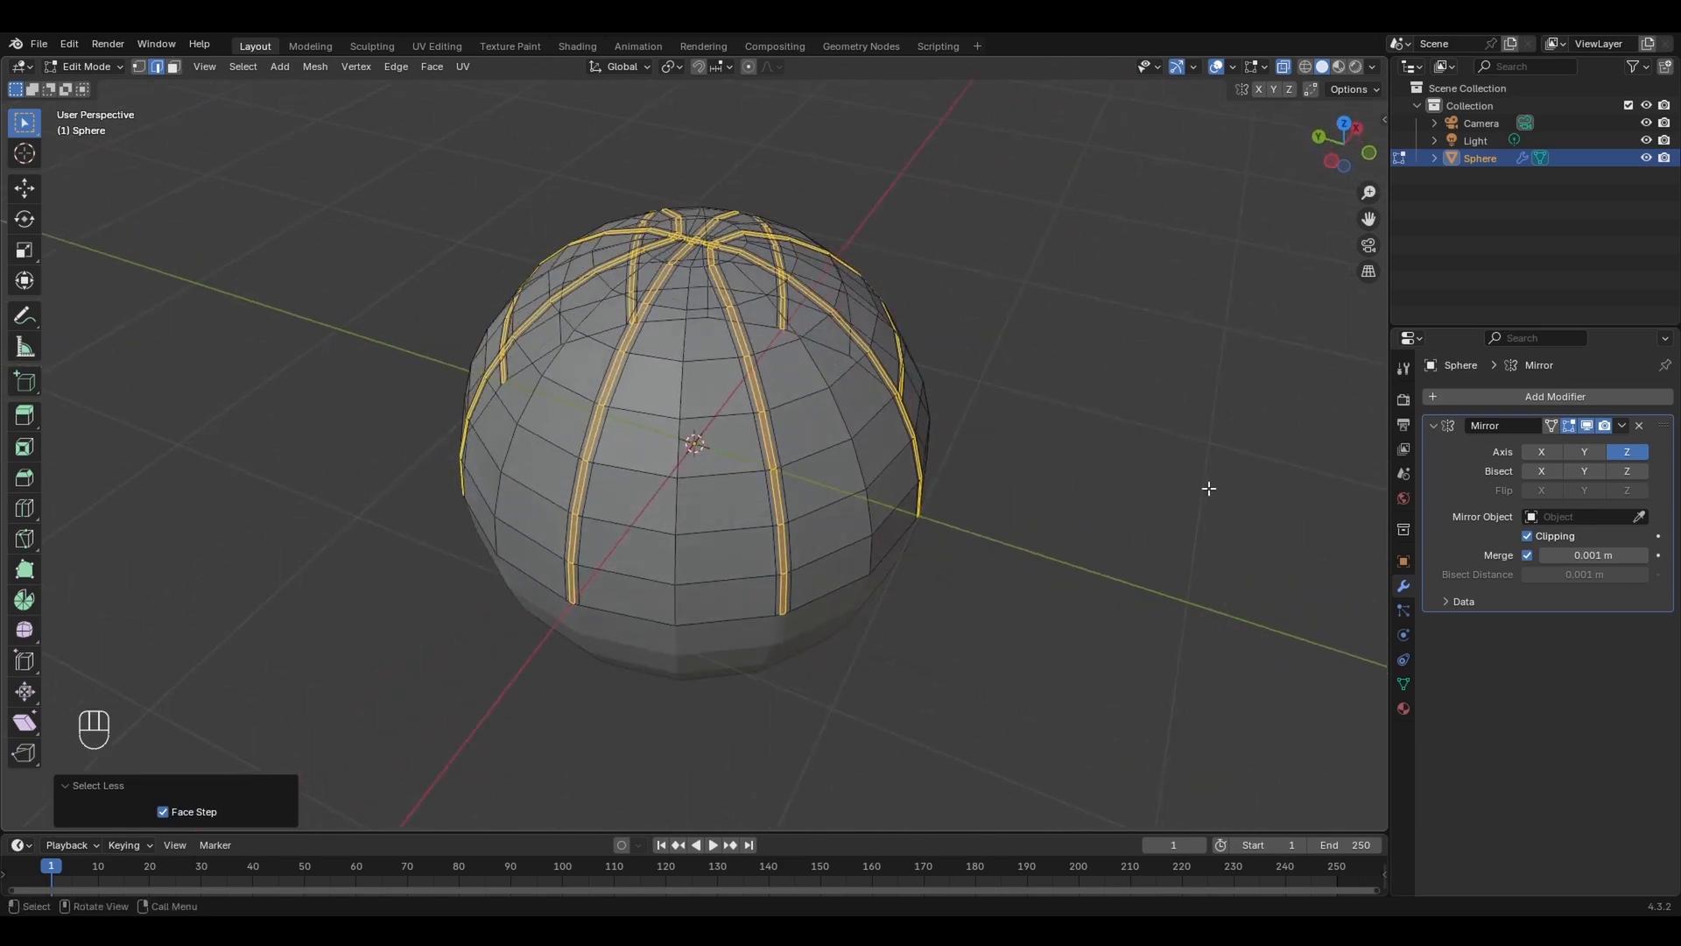
pyautogui.press('s')
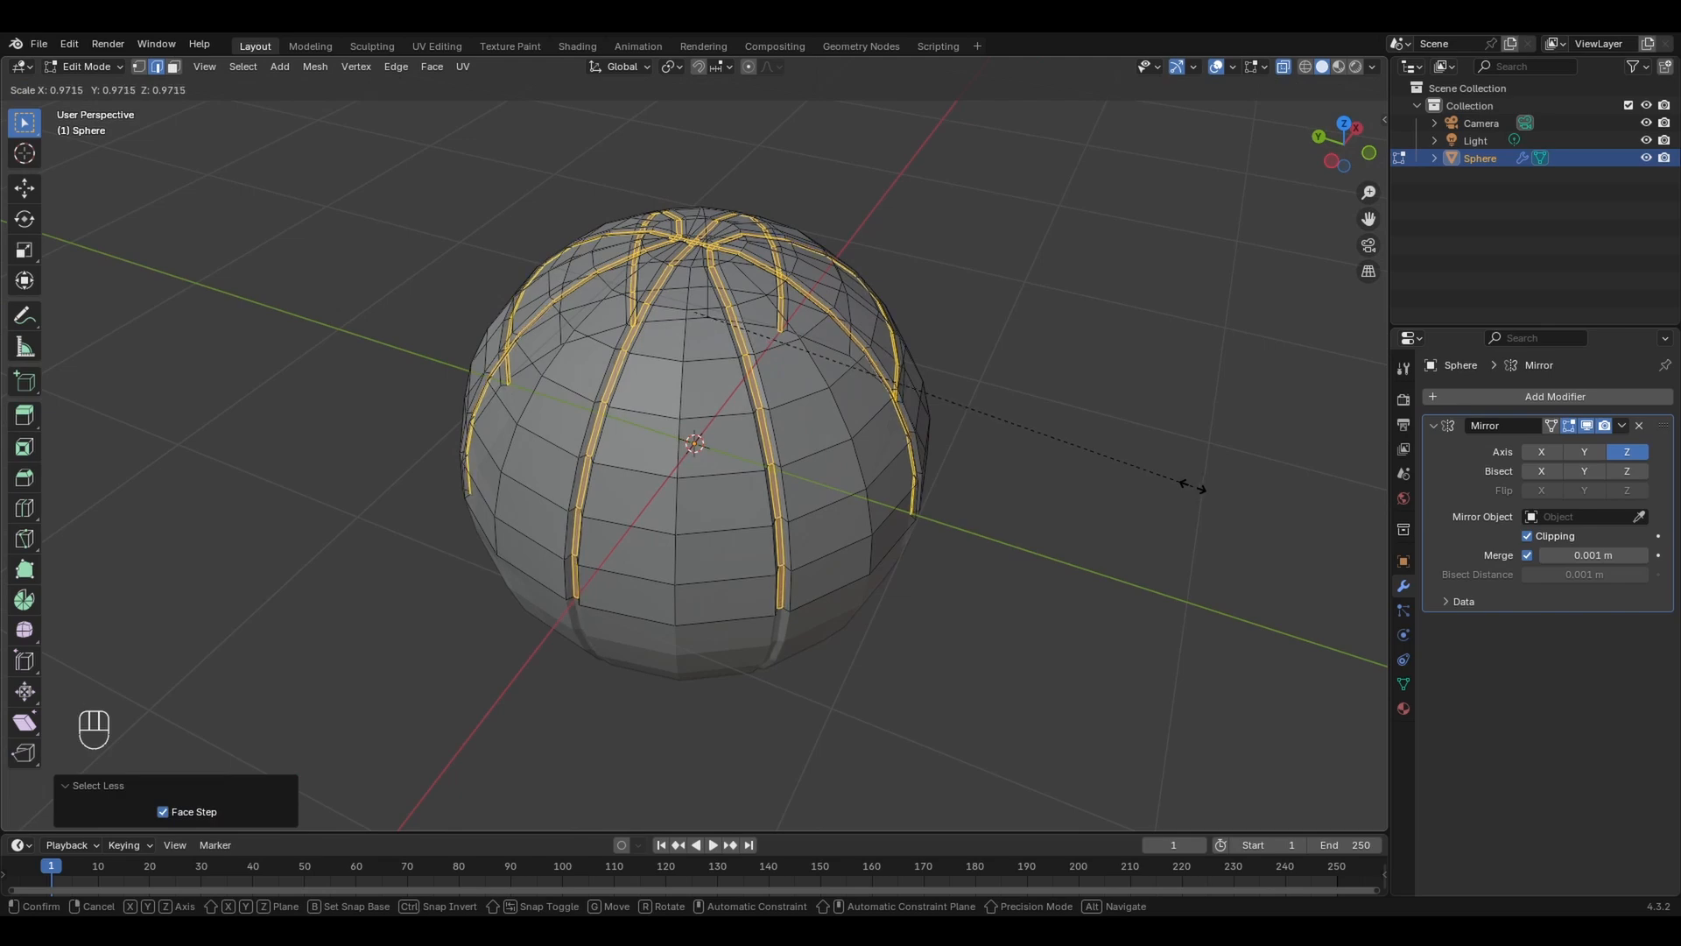
pyautogui.click(1193, 486)
pyautogui.moveTo(1179, 443); pyautogui.dragTo(1206, 420, button='middle')
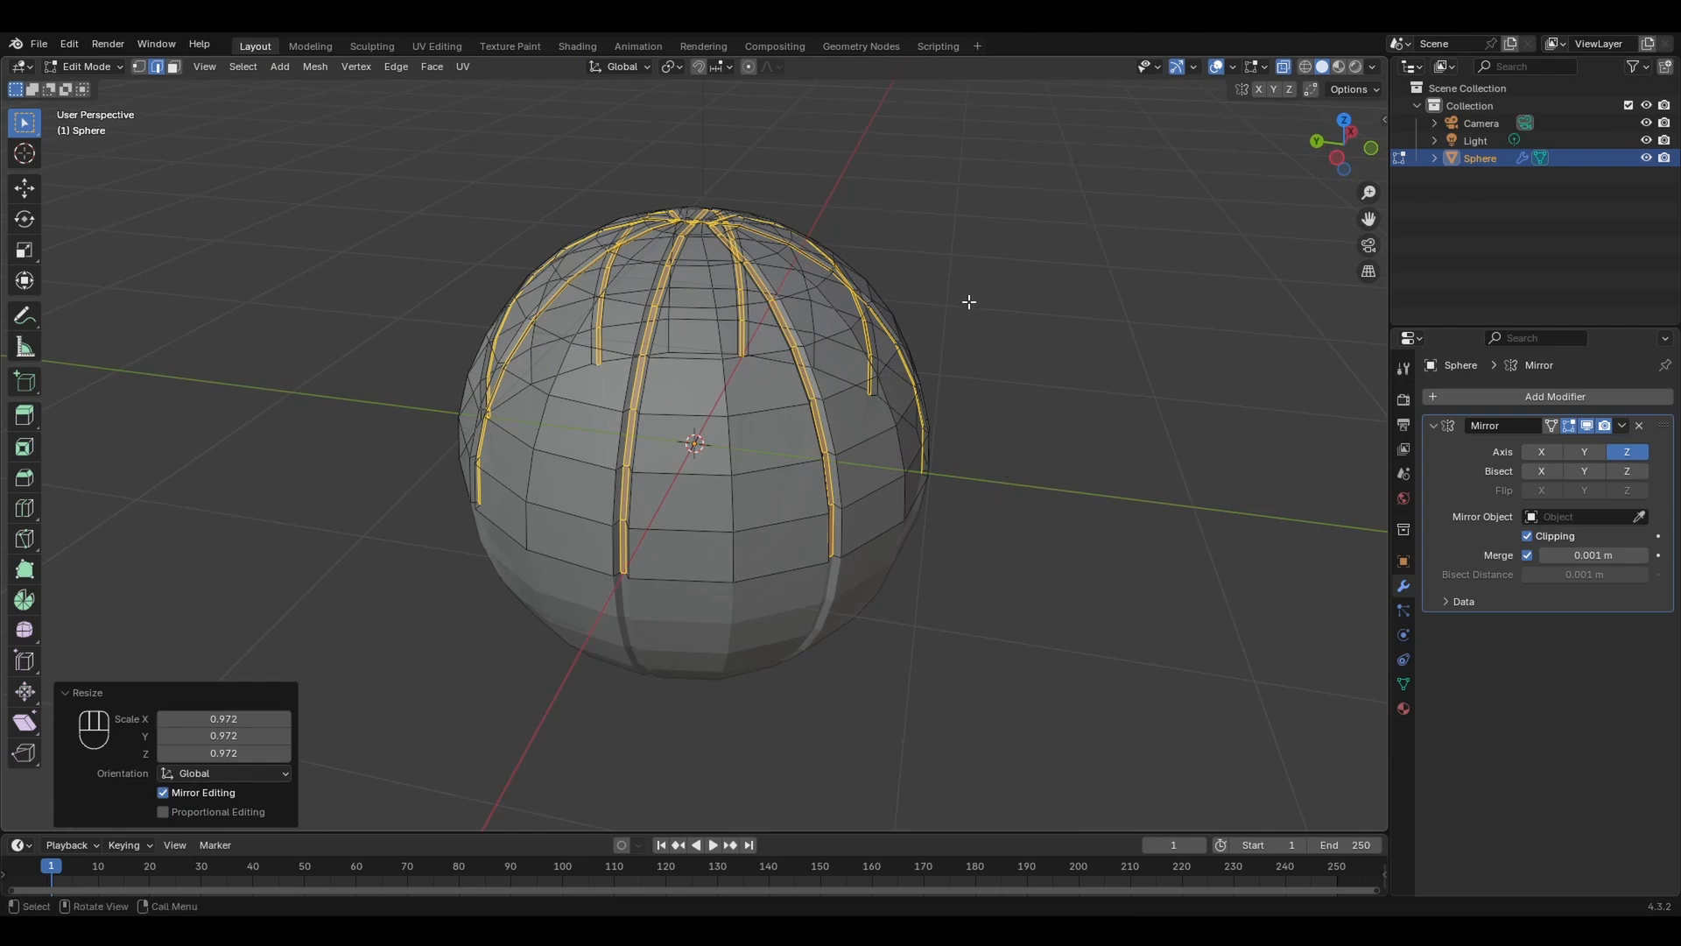
pyautogui.moveTo(968, 300); pyautogui.dragTo(986, 335, button='middle')
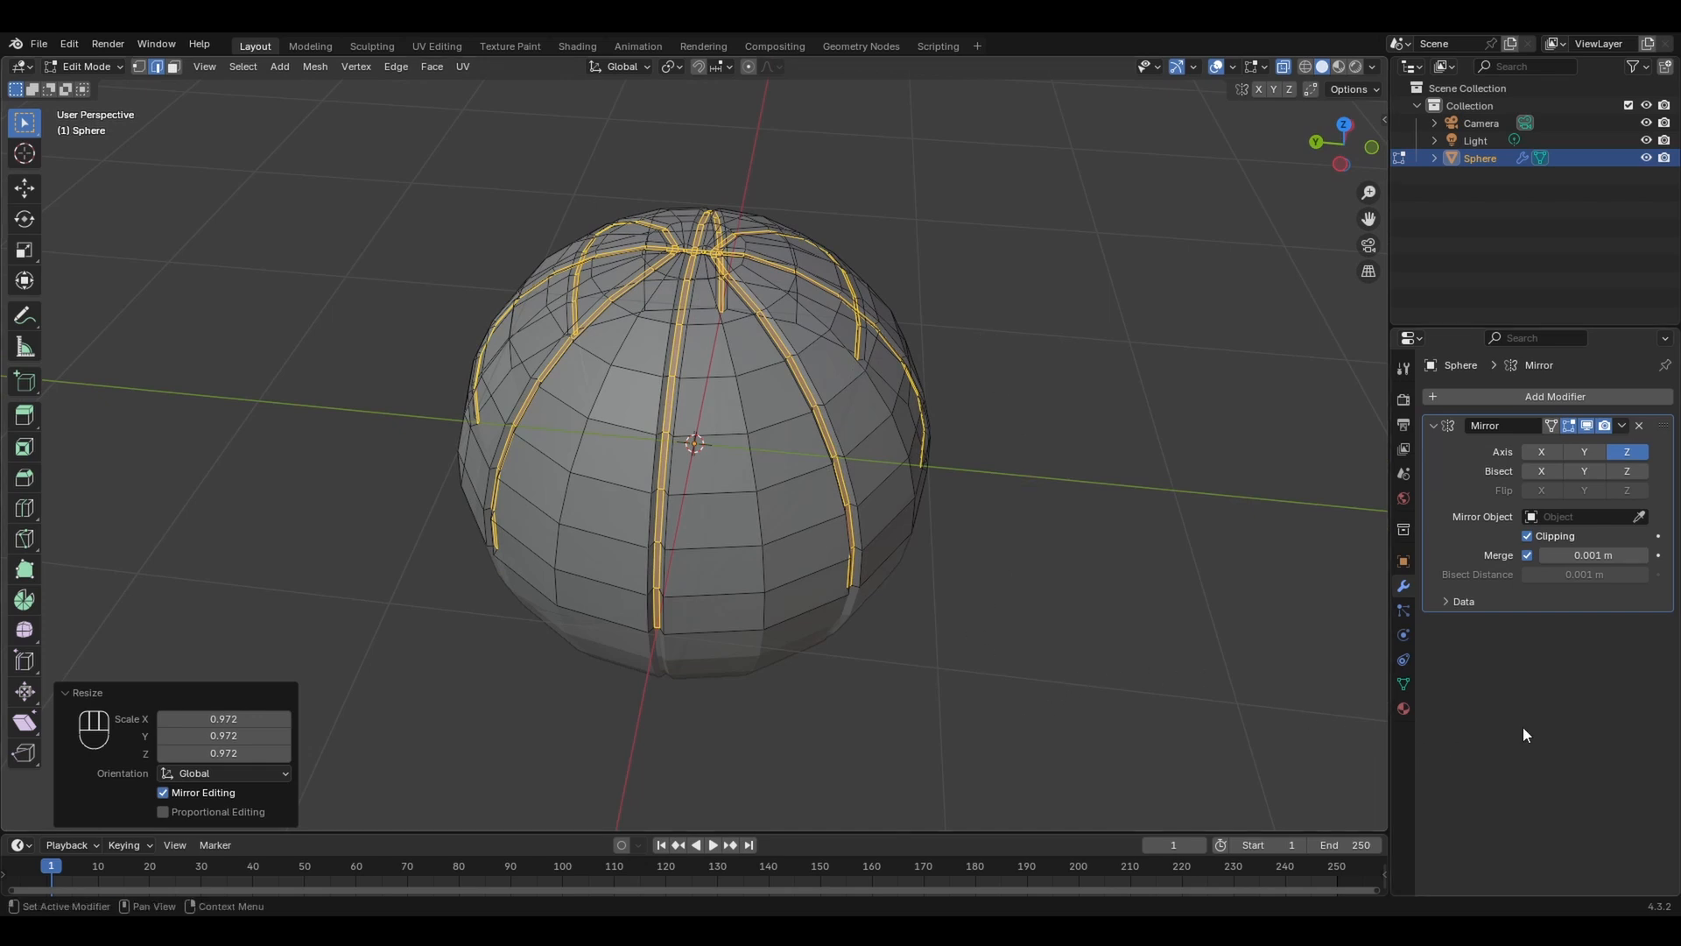
# - Create a new material on the sphere and name it Black Line
pyautogui.click(1403, 710)
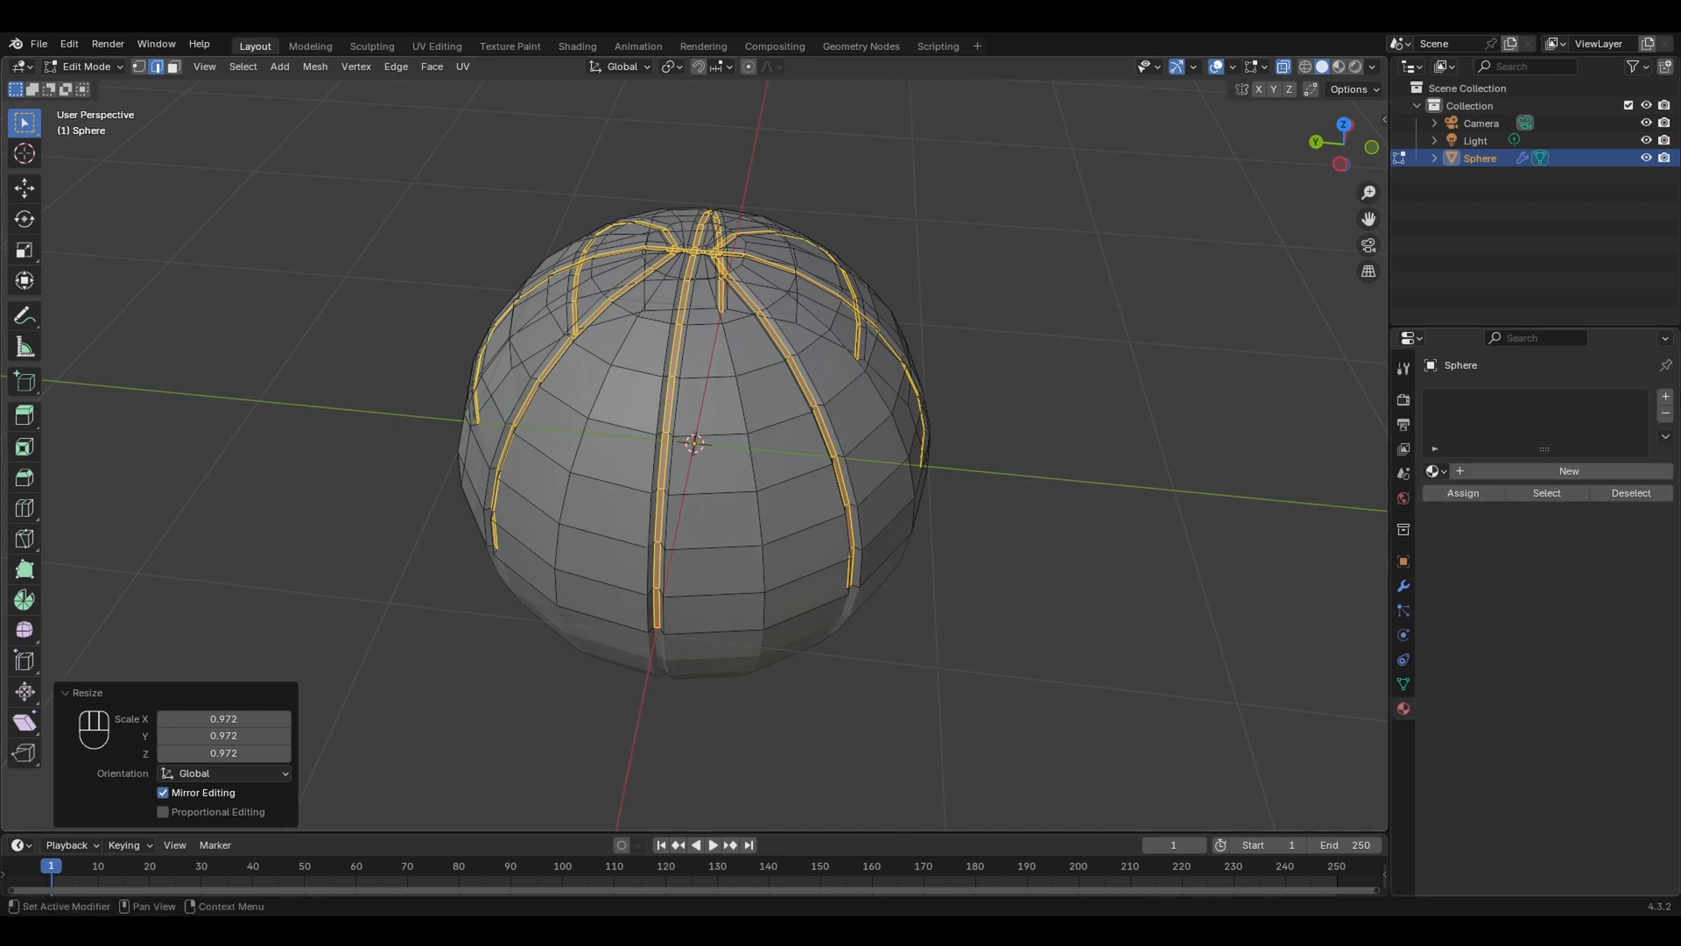
pyautogui.click(1564, 470)
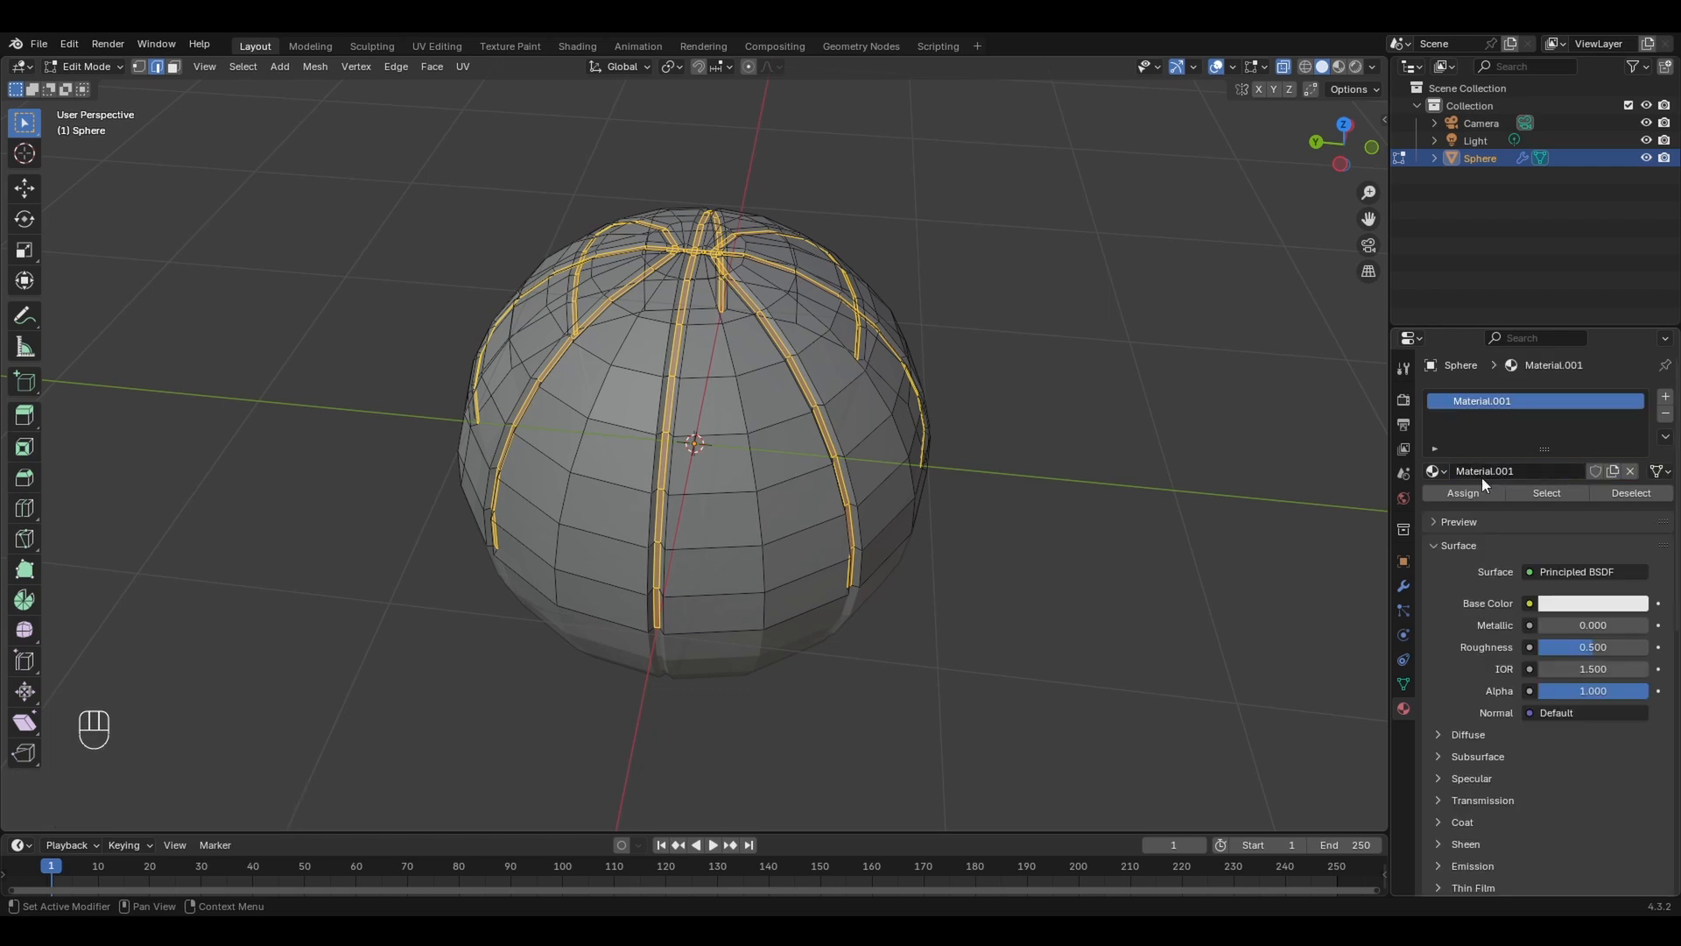
pyautogui.click(1539, 471)
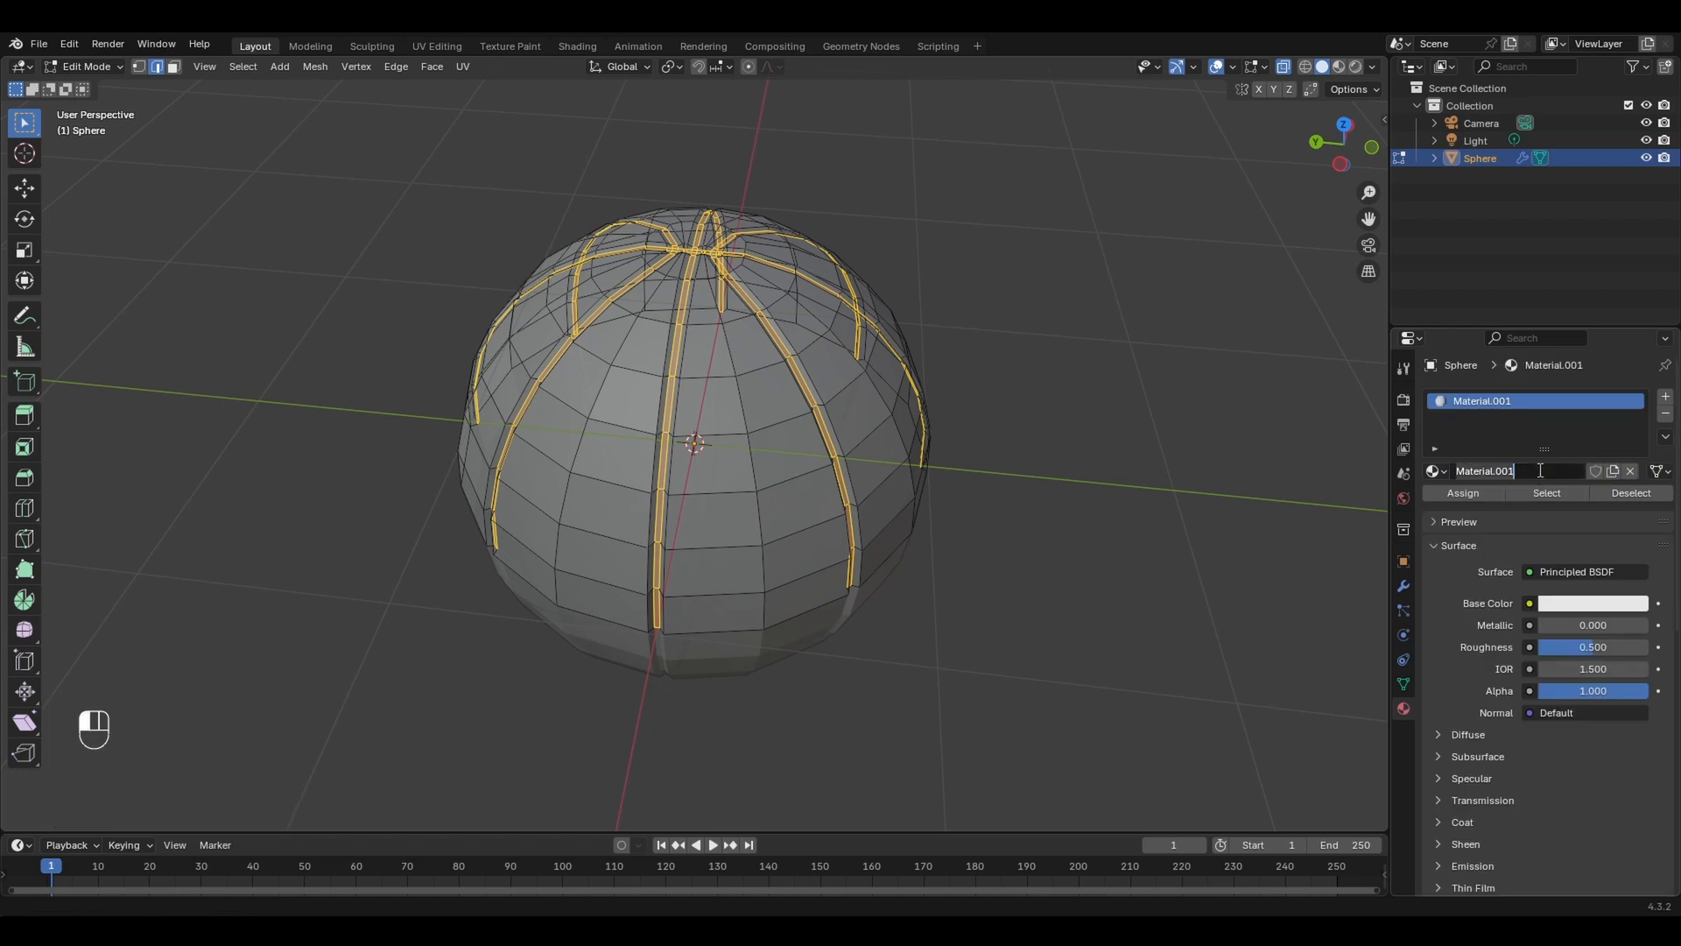
pyautogui.write('Black Line')
pyautogui.press('Return')
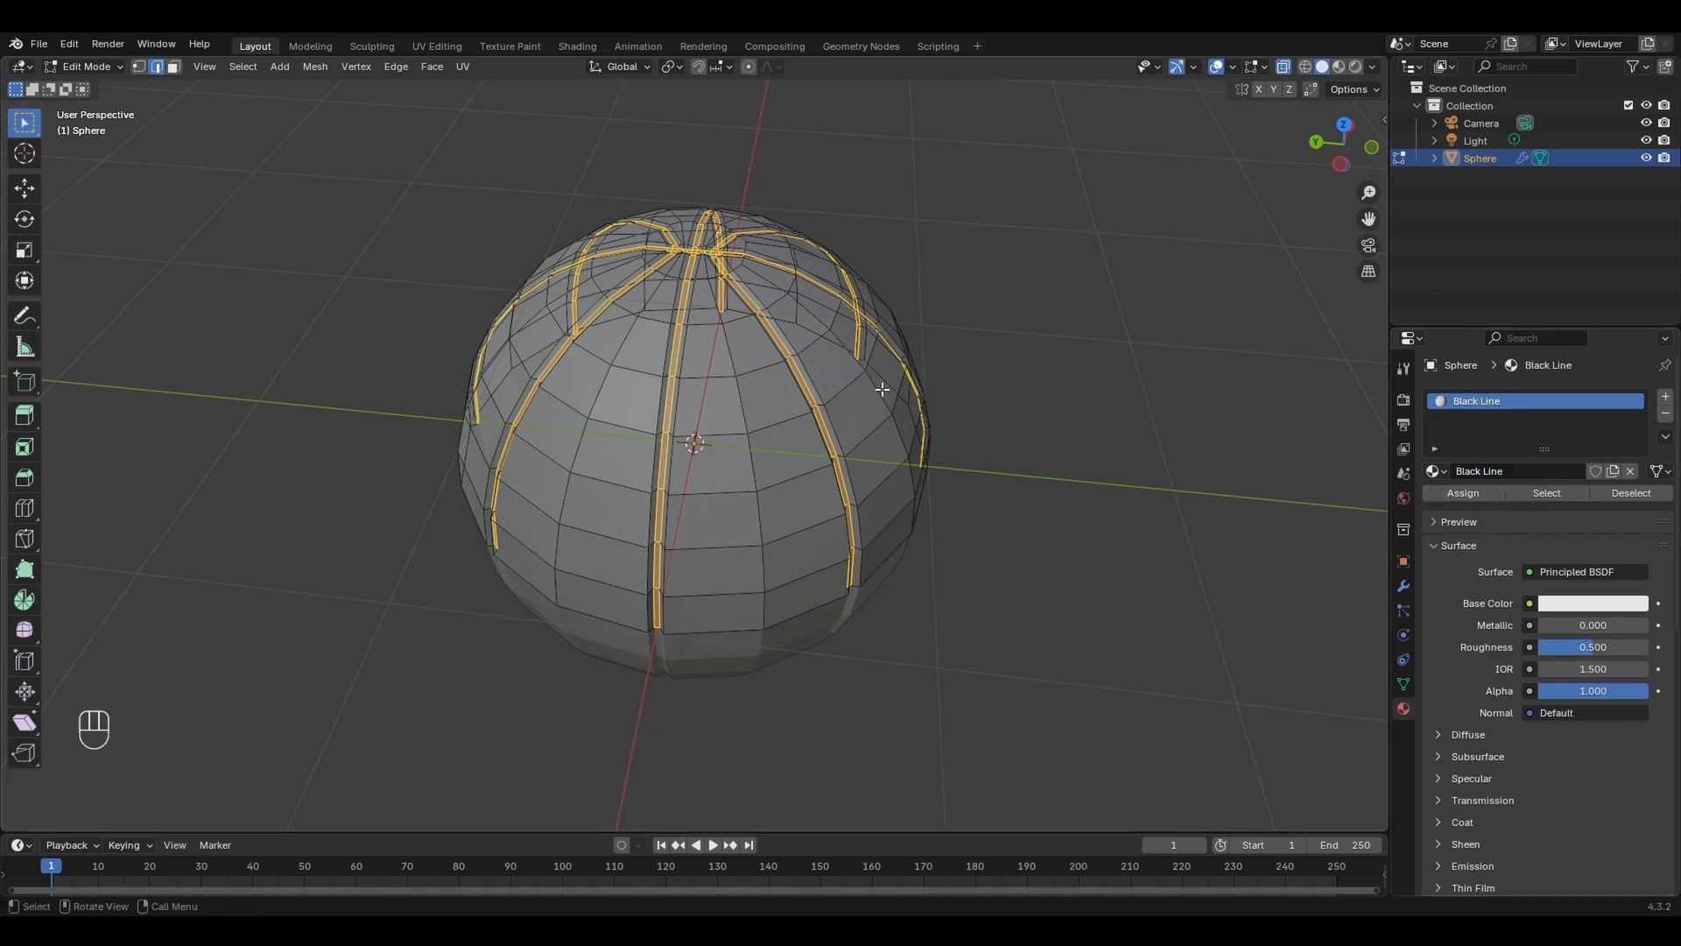
# - Invert the selection to the panel faces, add a second material named Orange Ball and assign it to them
pyautogui.moveTo(1003, 365)
pyautogui.mouseDown(button='middle')
pyautogui.moveTo(1070, 371)
pyautogui.moveTo(1137, 349)
pyautogui.moveTo(975, 383)
pyautogui.moveTo(1014, 365)
pyautogui.mouseUp(button='middle')
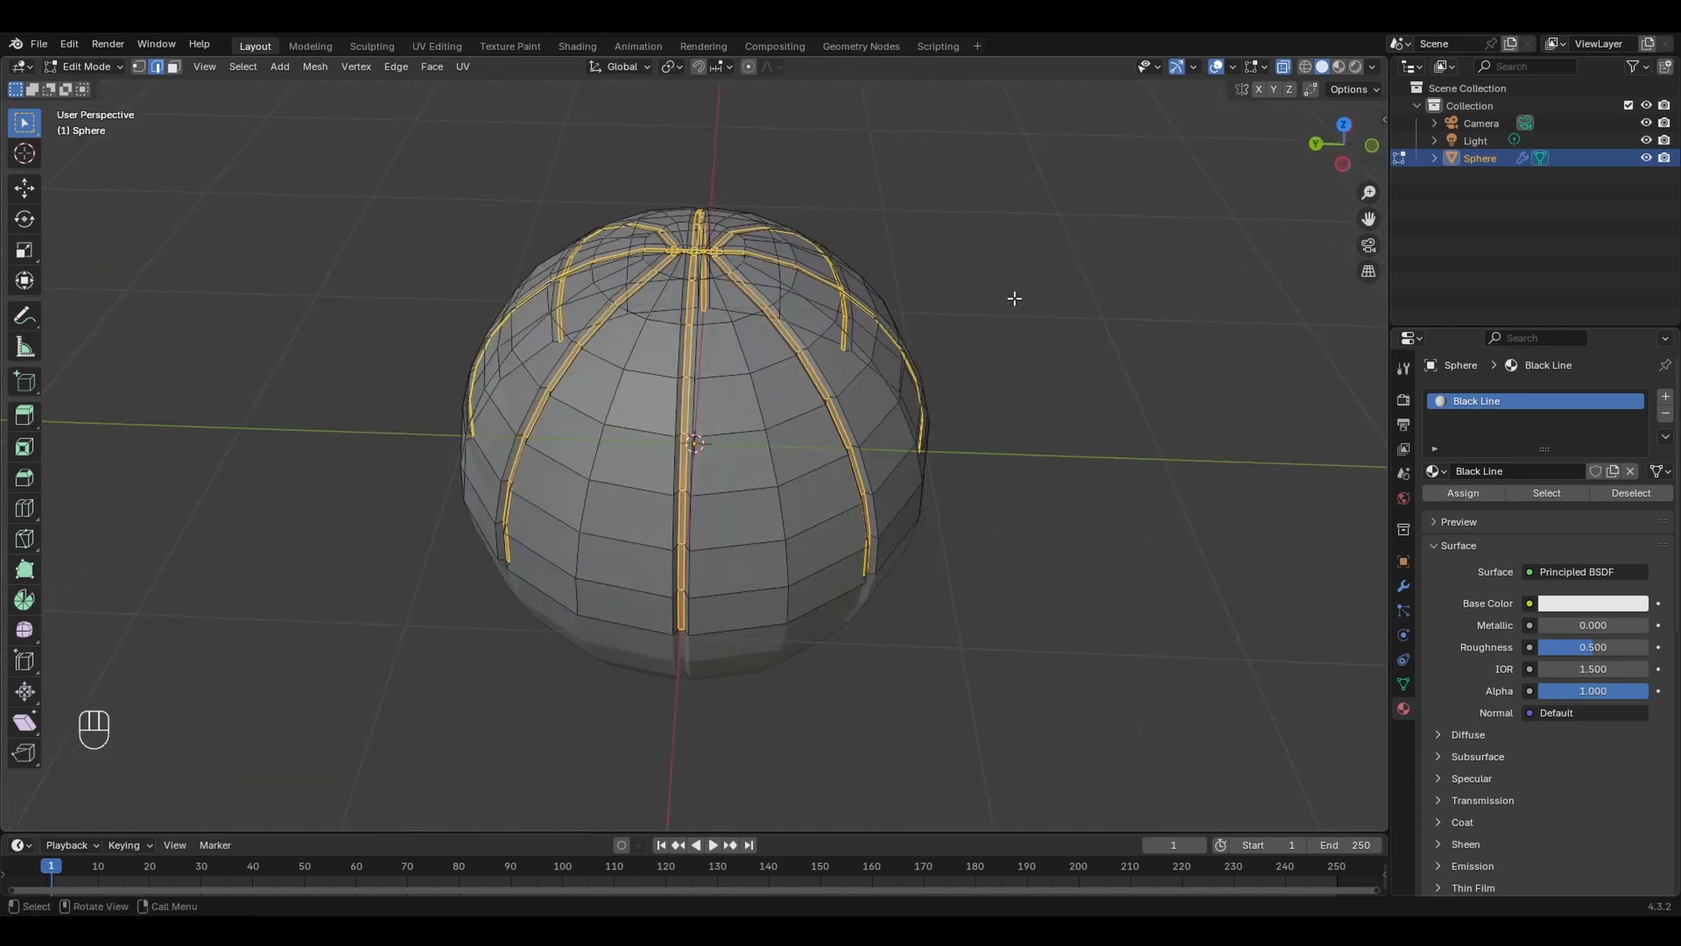
pyautogui.hotkey('ctrl', 'i')
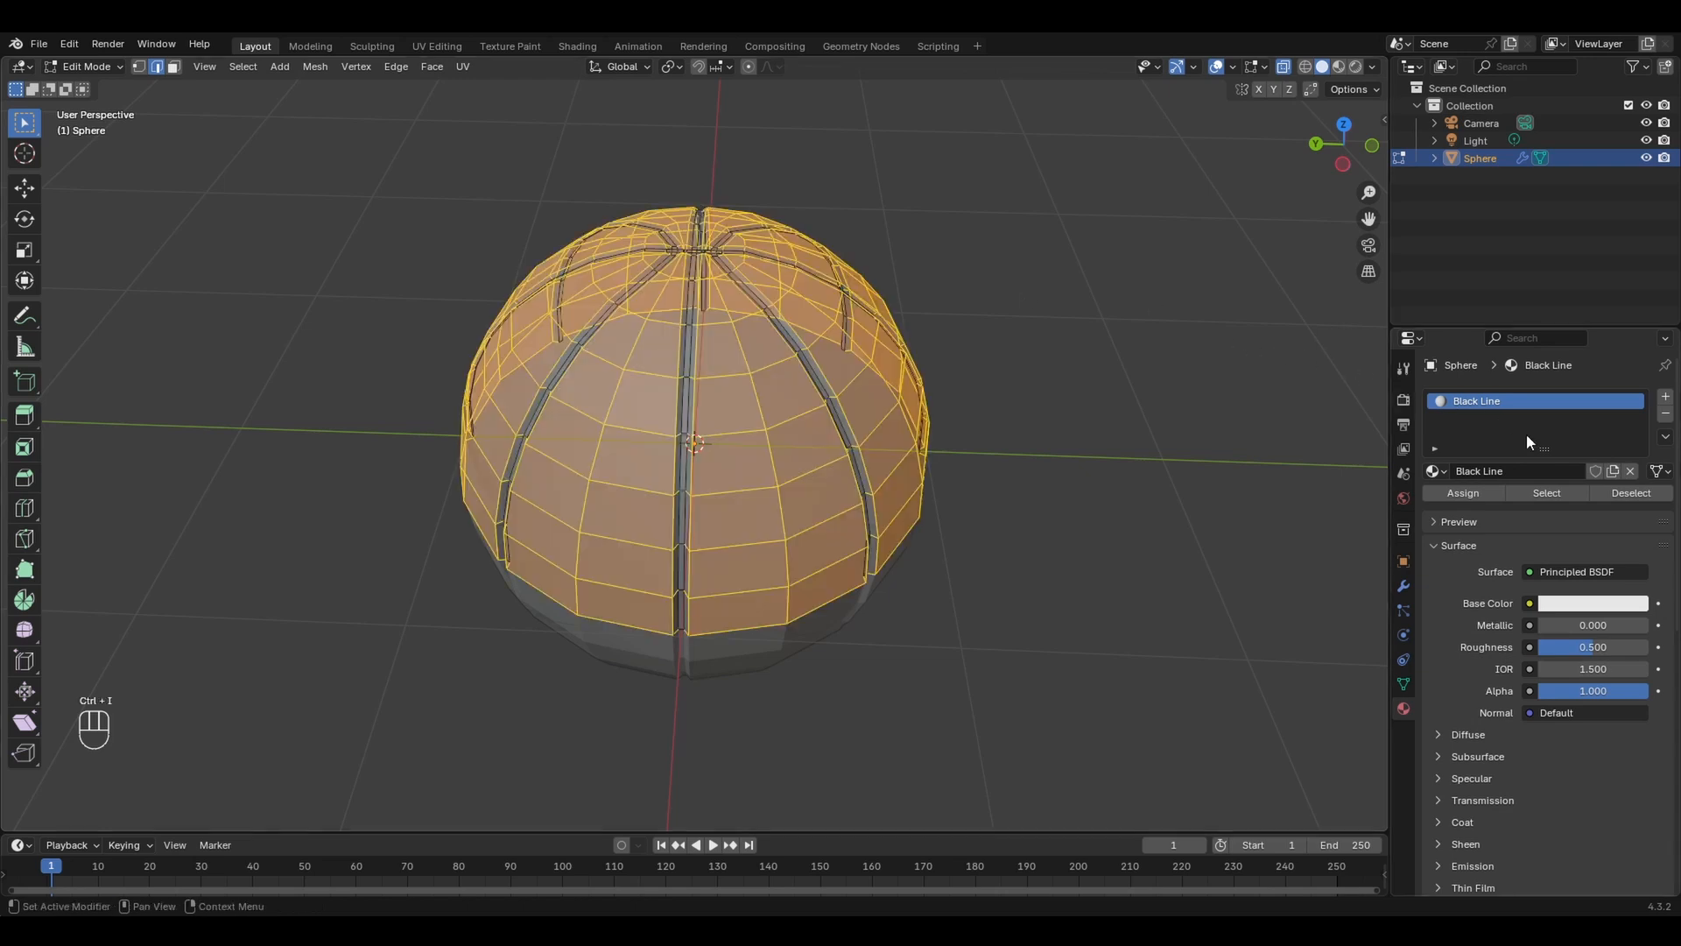
pyautogui.click(1666, 398)
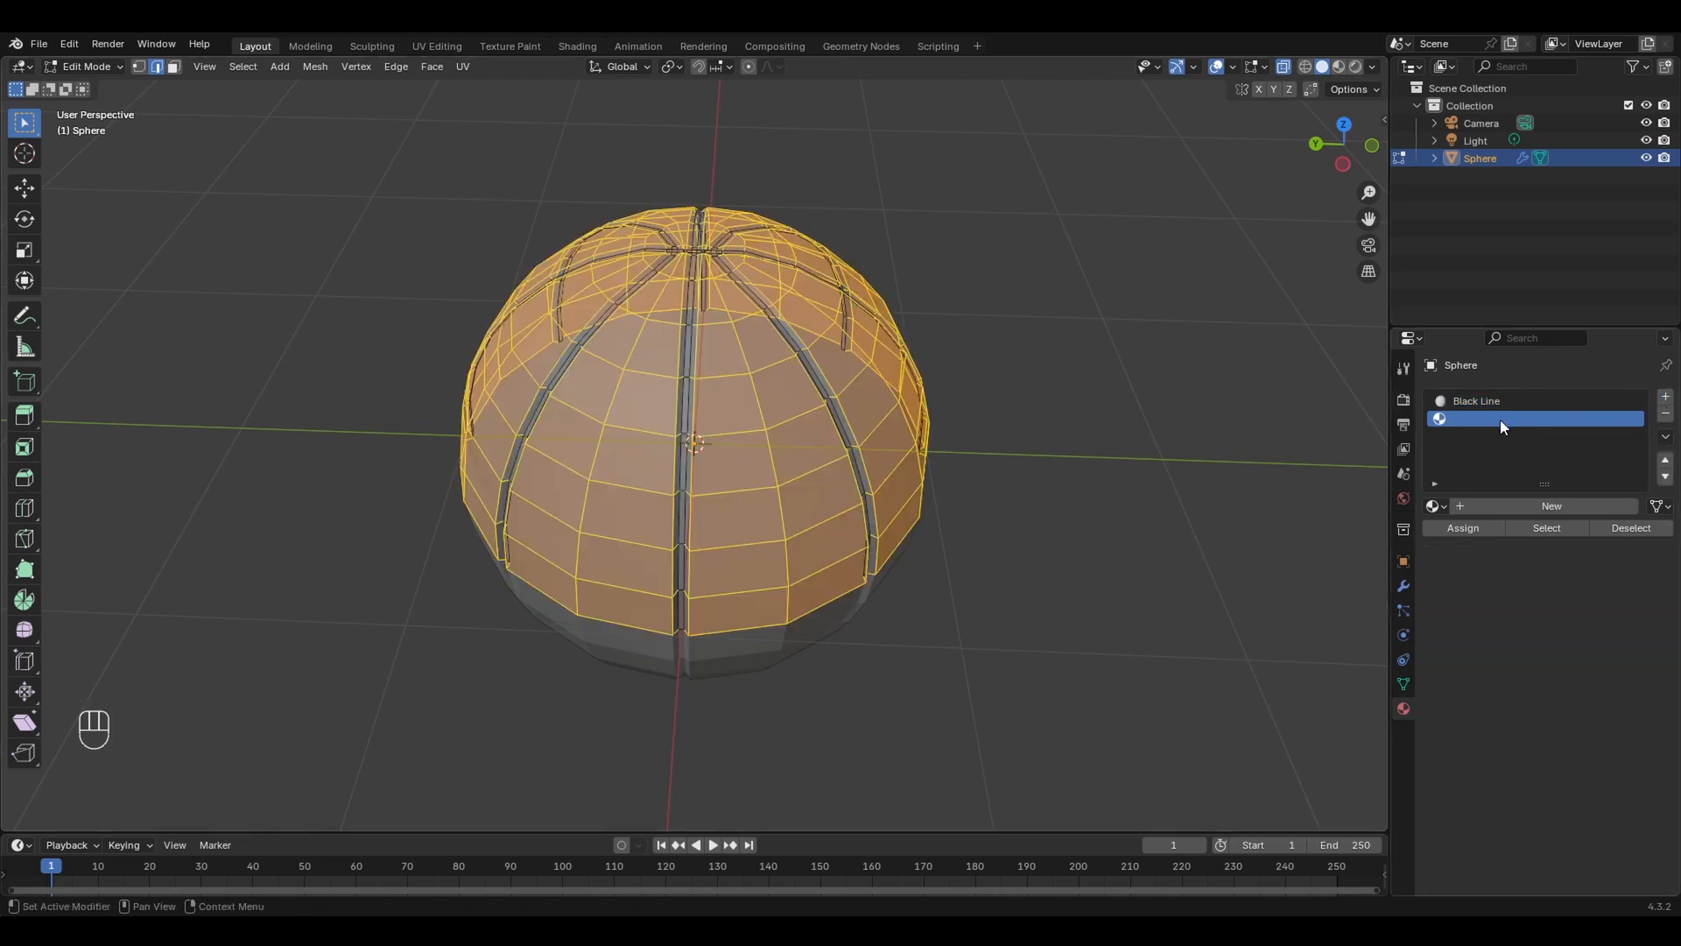
pyautogui.click(1551, 506)
pyautogui.doubleClick(1549, 507)
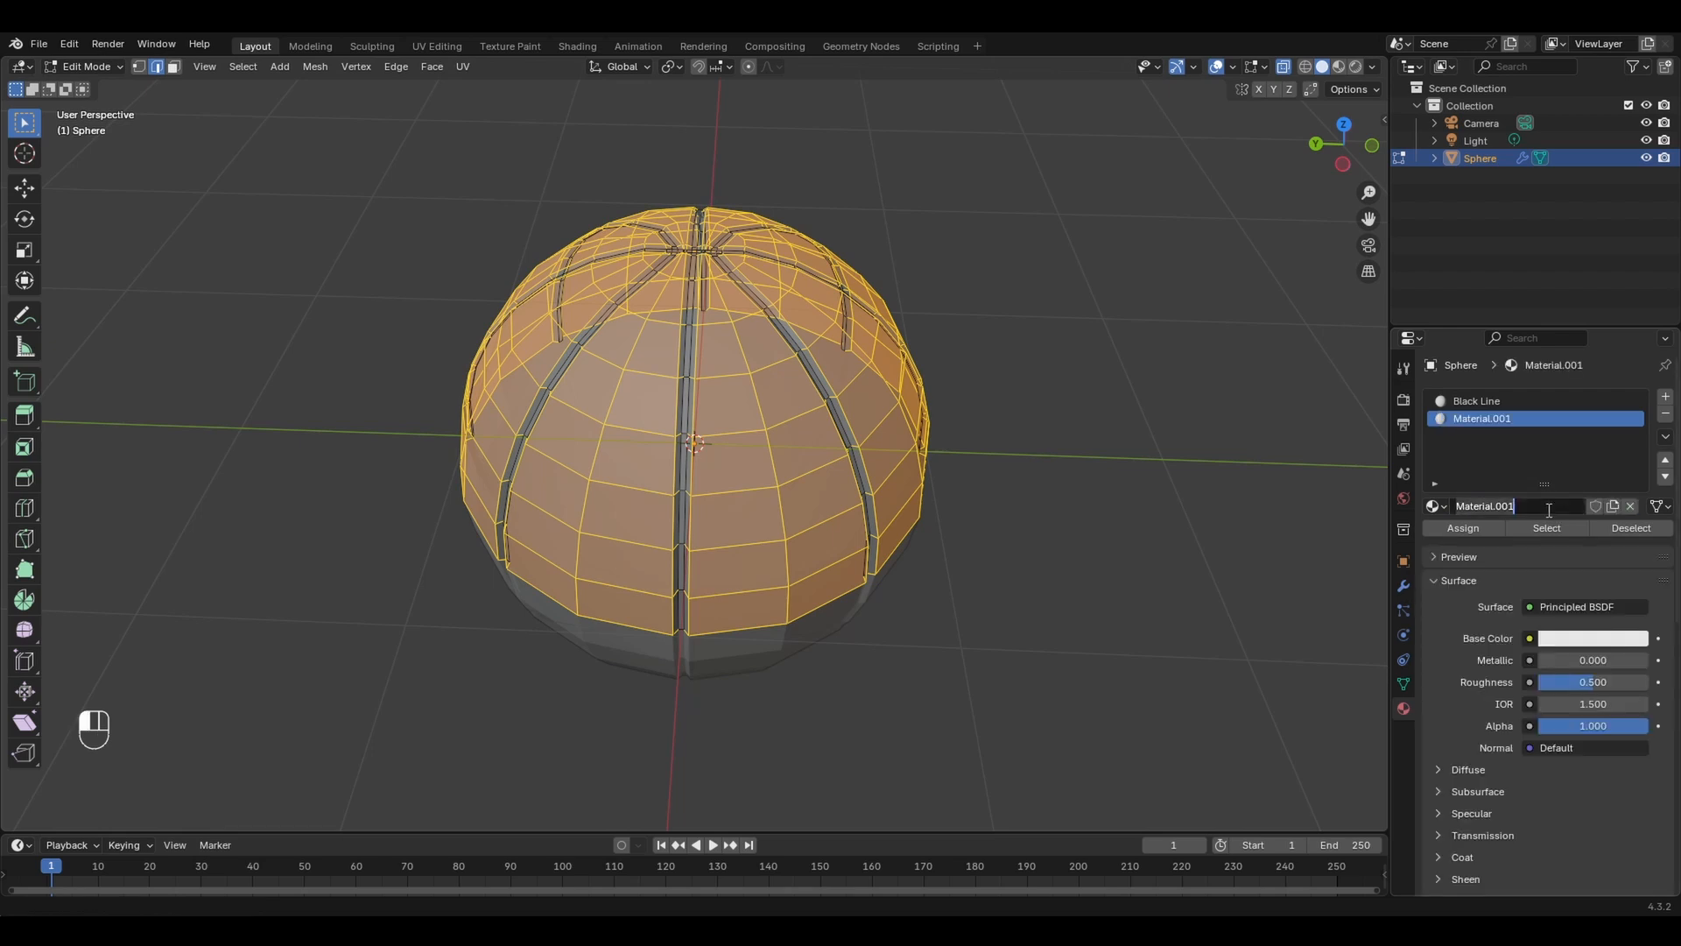
pyautogui.write('Orange Ball')
pyautogui.press('Return')
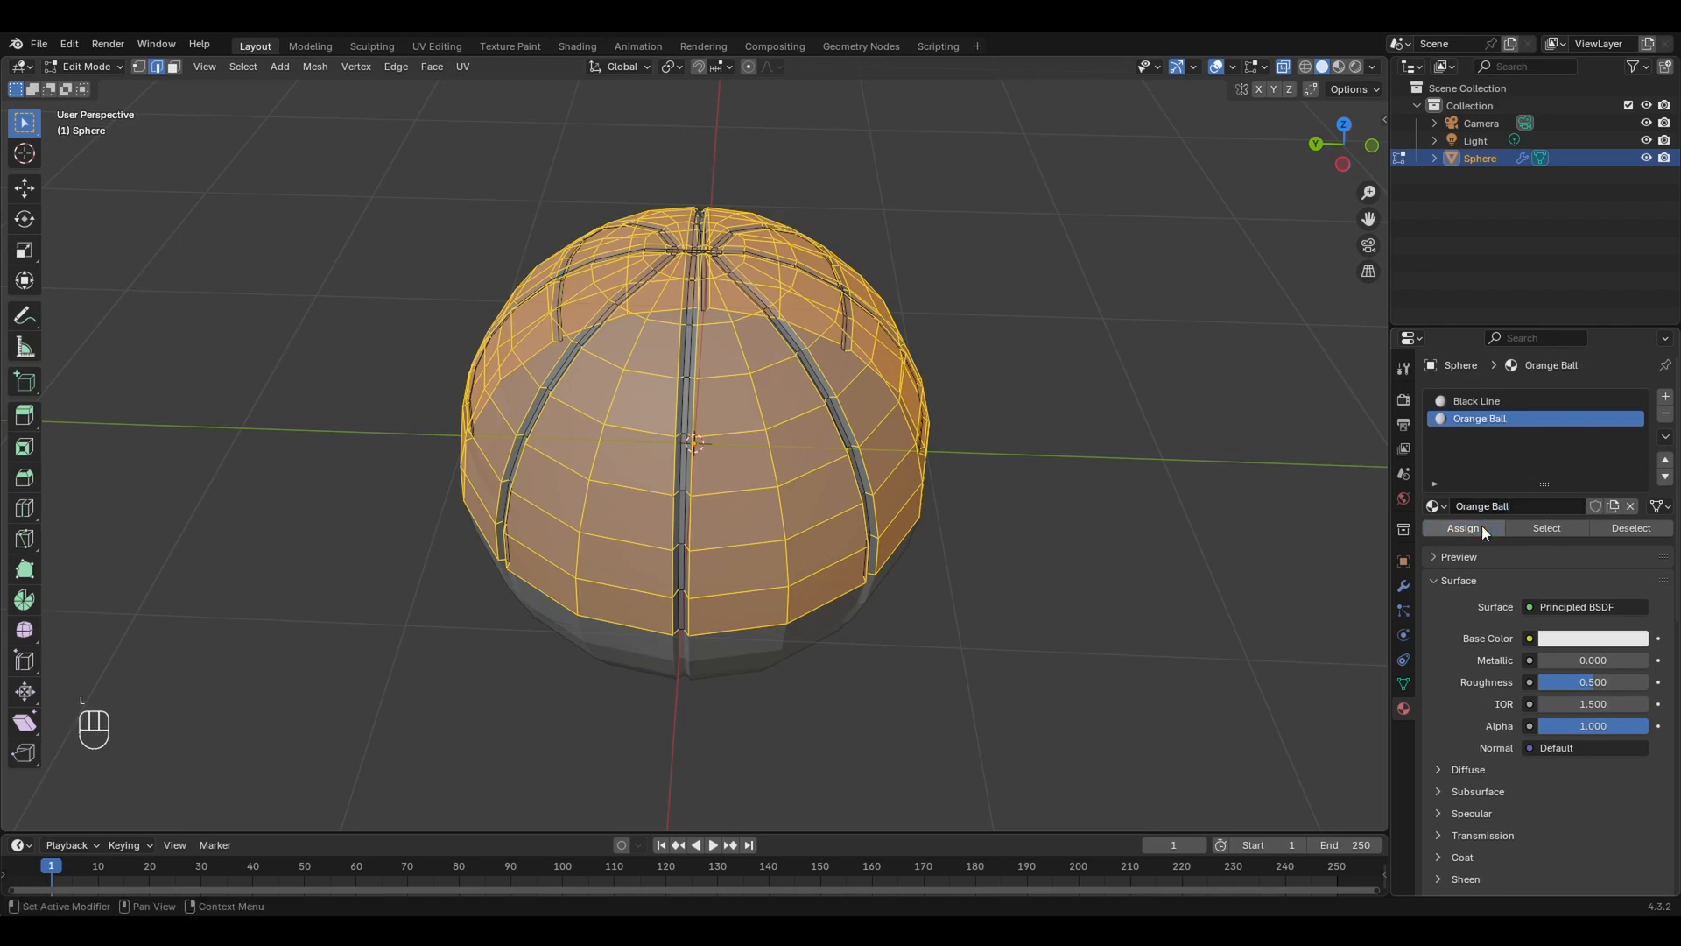
pyautogui.click(994, 401)
# - Return to Object Mode and apply the sphere's Mirror modifier
pyautogui.moveTo(945, 401); pyautogui.dragTo(778, 450, button='middle')
pyautogui.press('Tab')
pyautogui.moveTo(925, 512); pyautogui.dragTo(855, 515, button='middle')
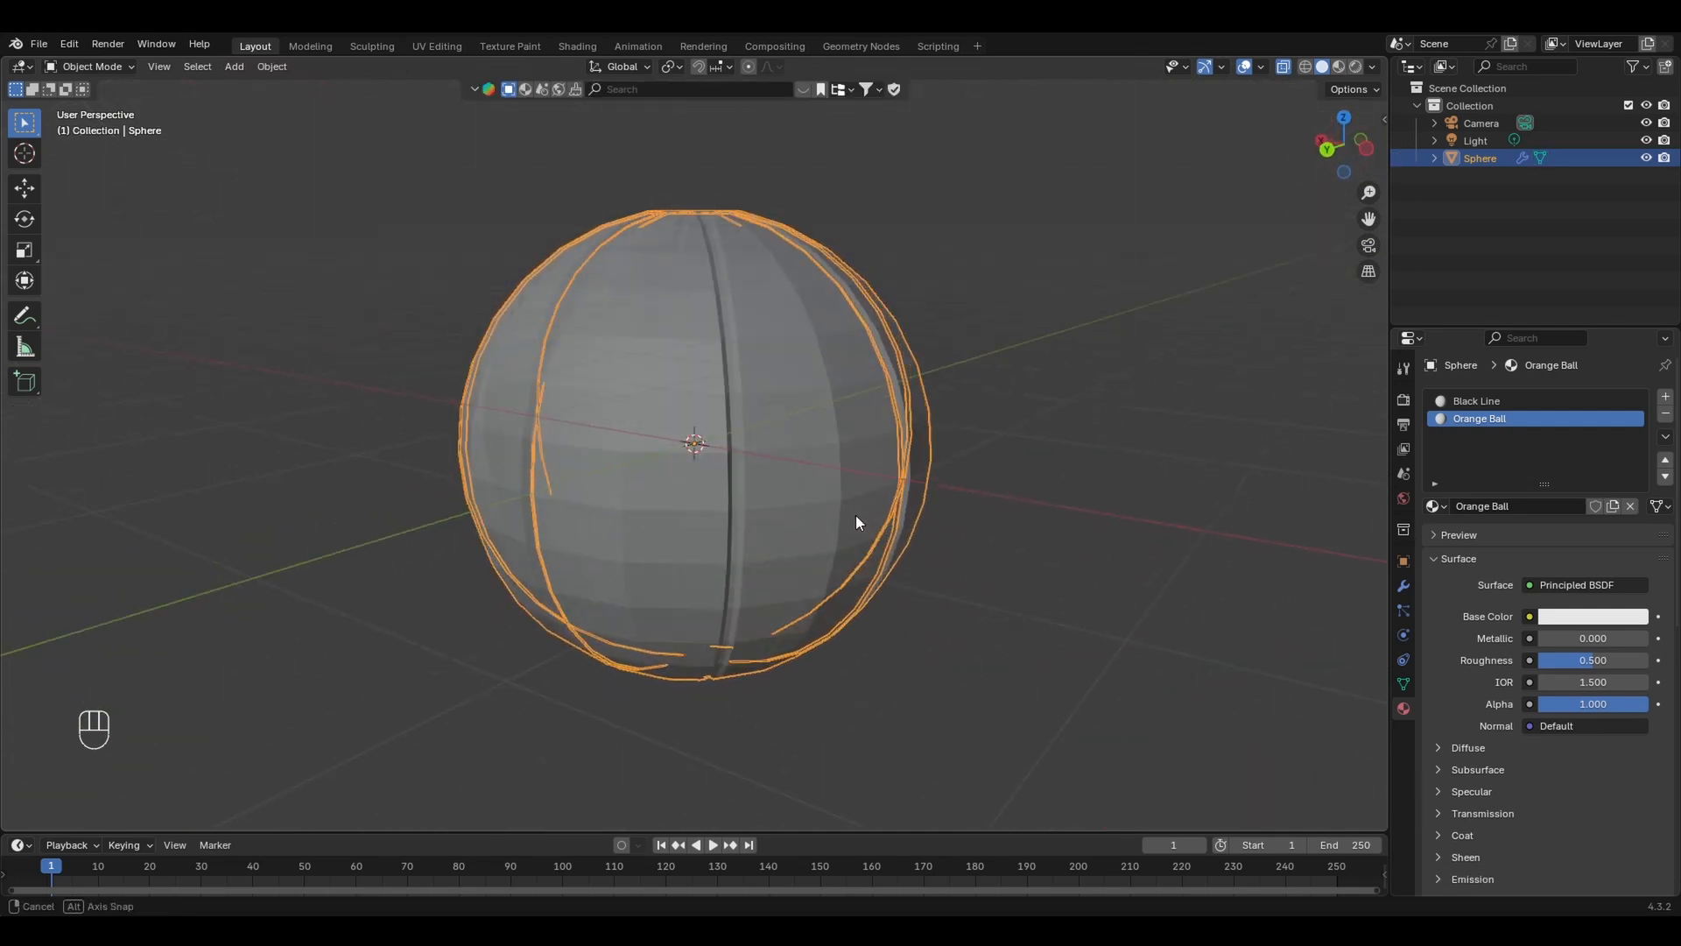
pyautogui.click(1403, 586)
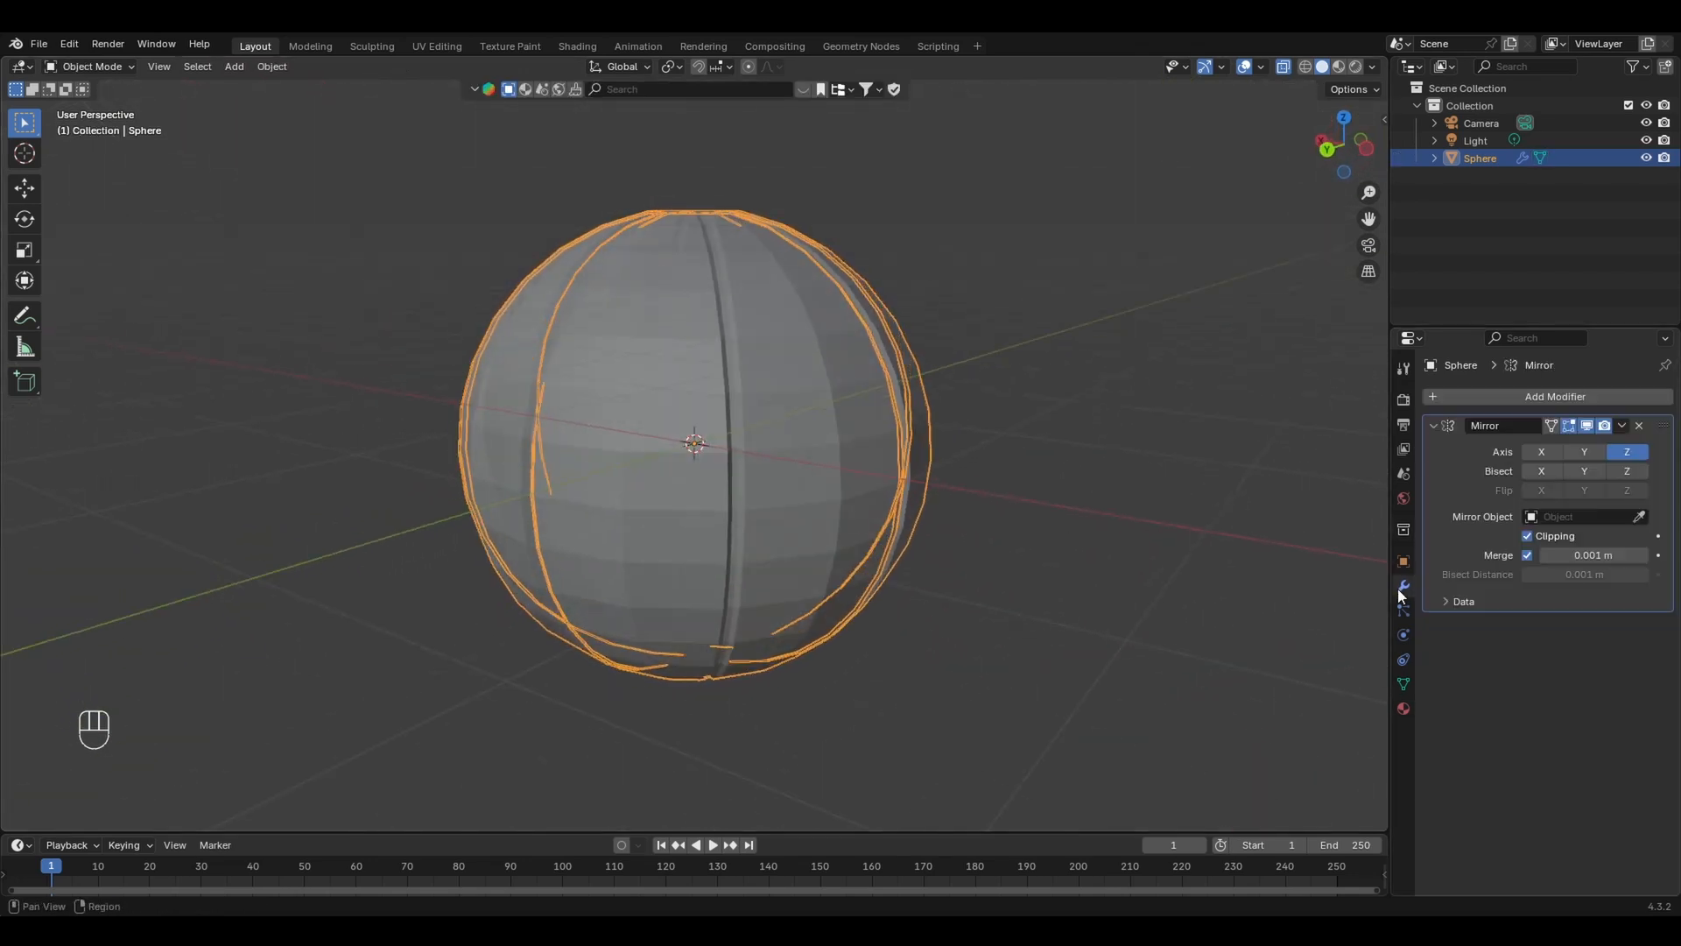
pyautogui.click(1625, 425)
pyautogui.click(1573, 445)
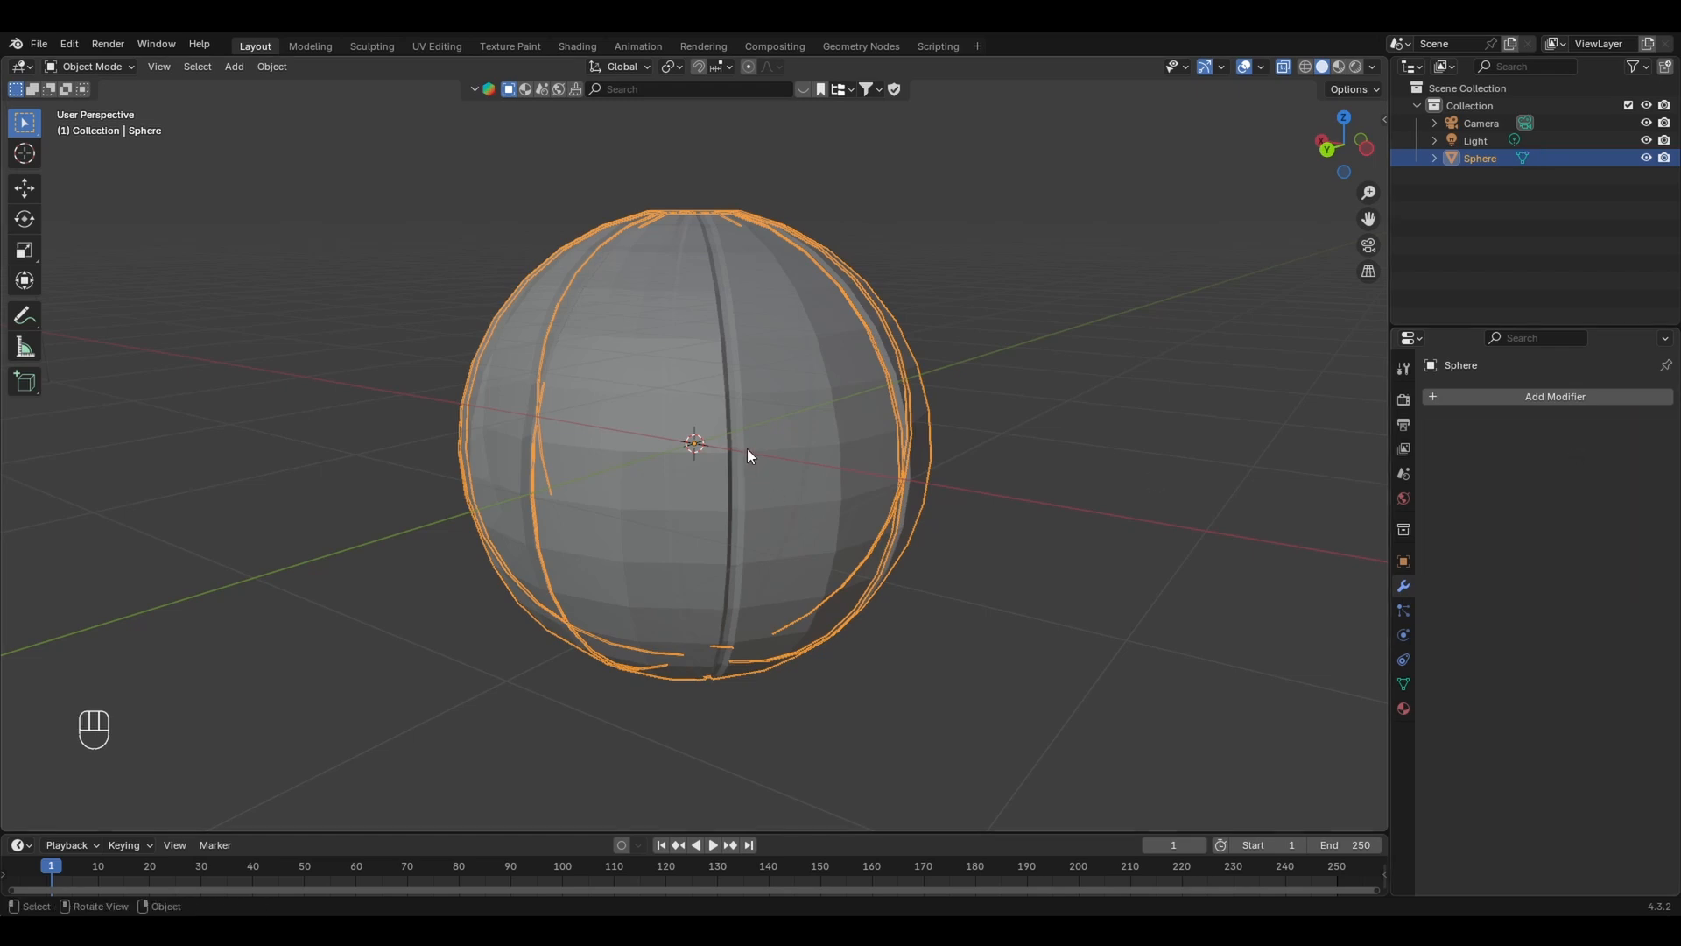
# - Add a Subdivision Surface modifier to the sphere, set its viewport level to 2 and apply it
pyautogui.moveTo(747, 448); pyautogui.dragTo(781, 492, button='middle')
pyautogui.click(1578, 398)
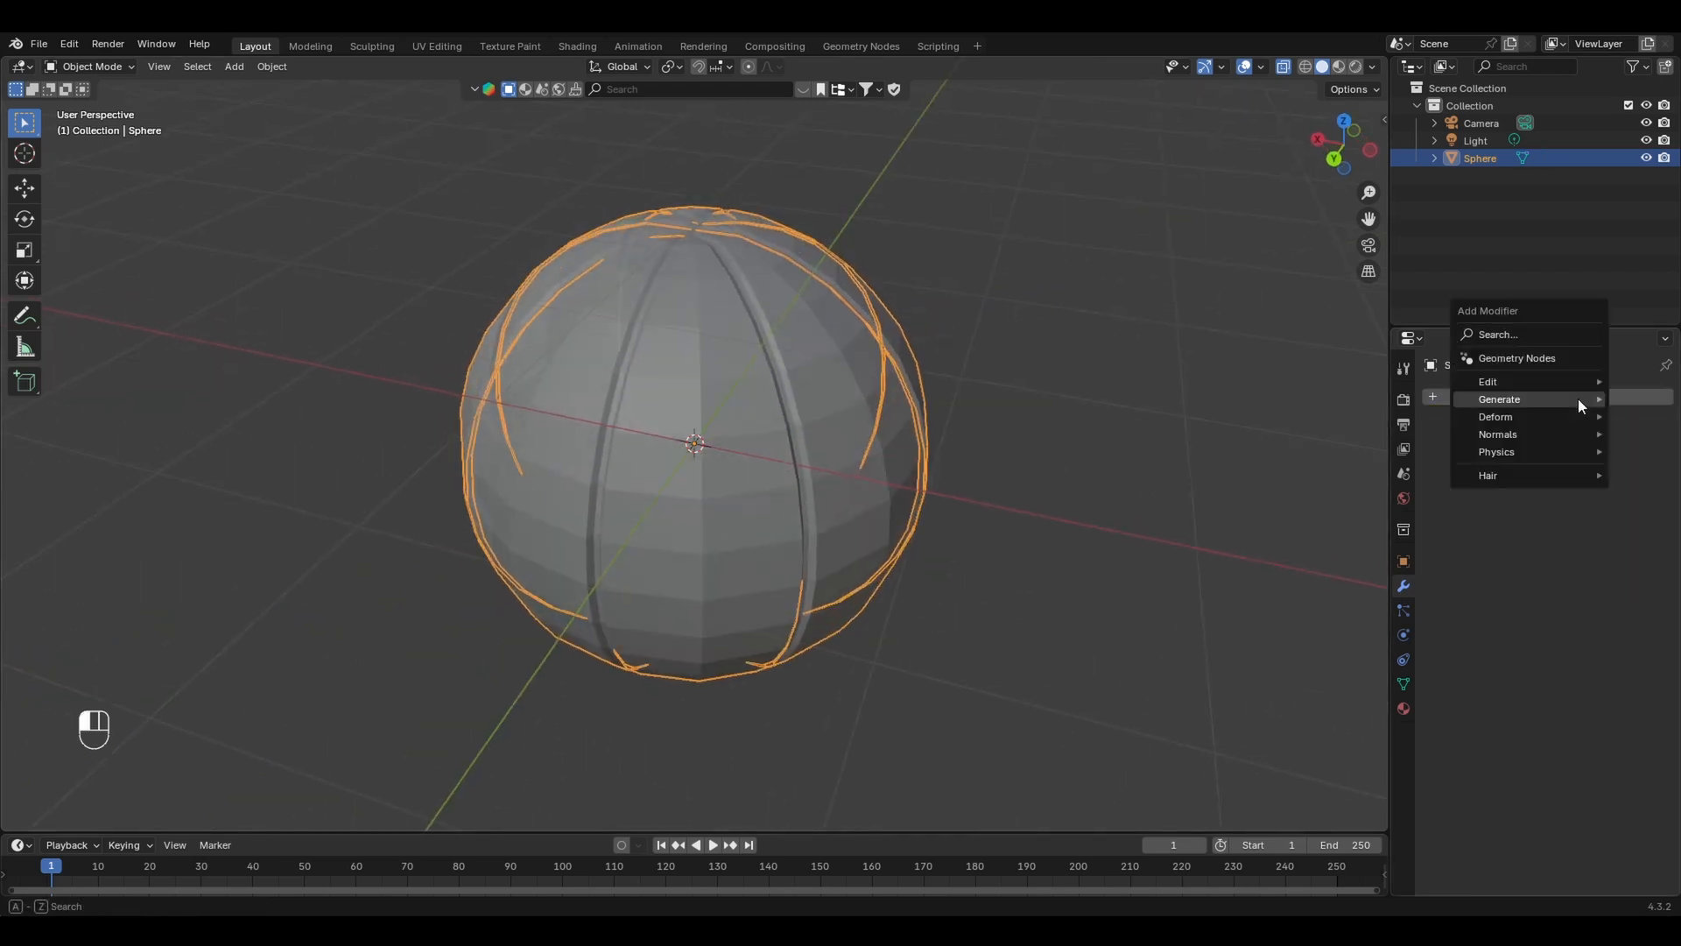
pyautogui.moveTo(1578, 398)
pyautogui.click(1366, 624)
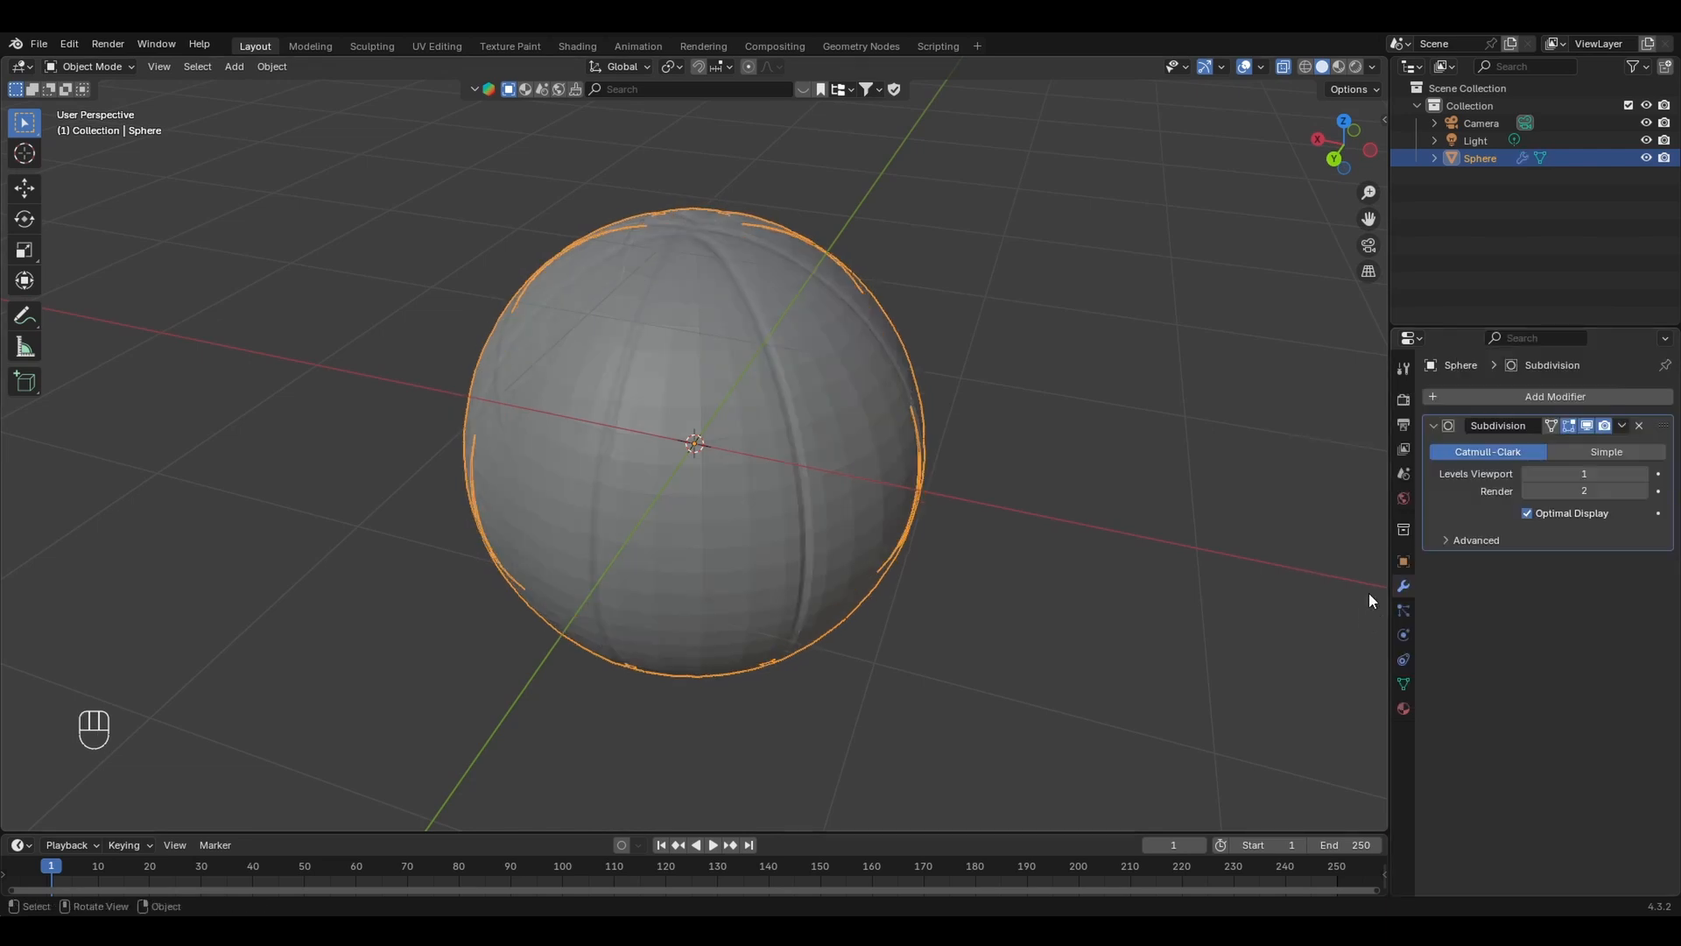
pyautogui.click(1645, 473)
pyautogui.moveTo(743, 359); pyautogui.dragTo(877, 417, button='middle')
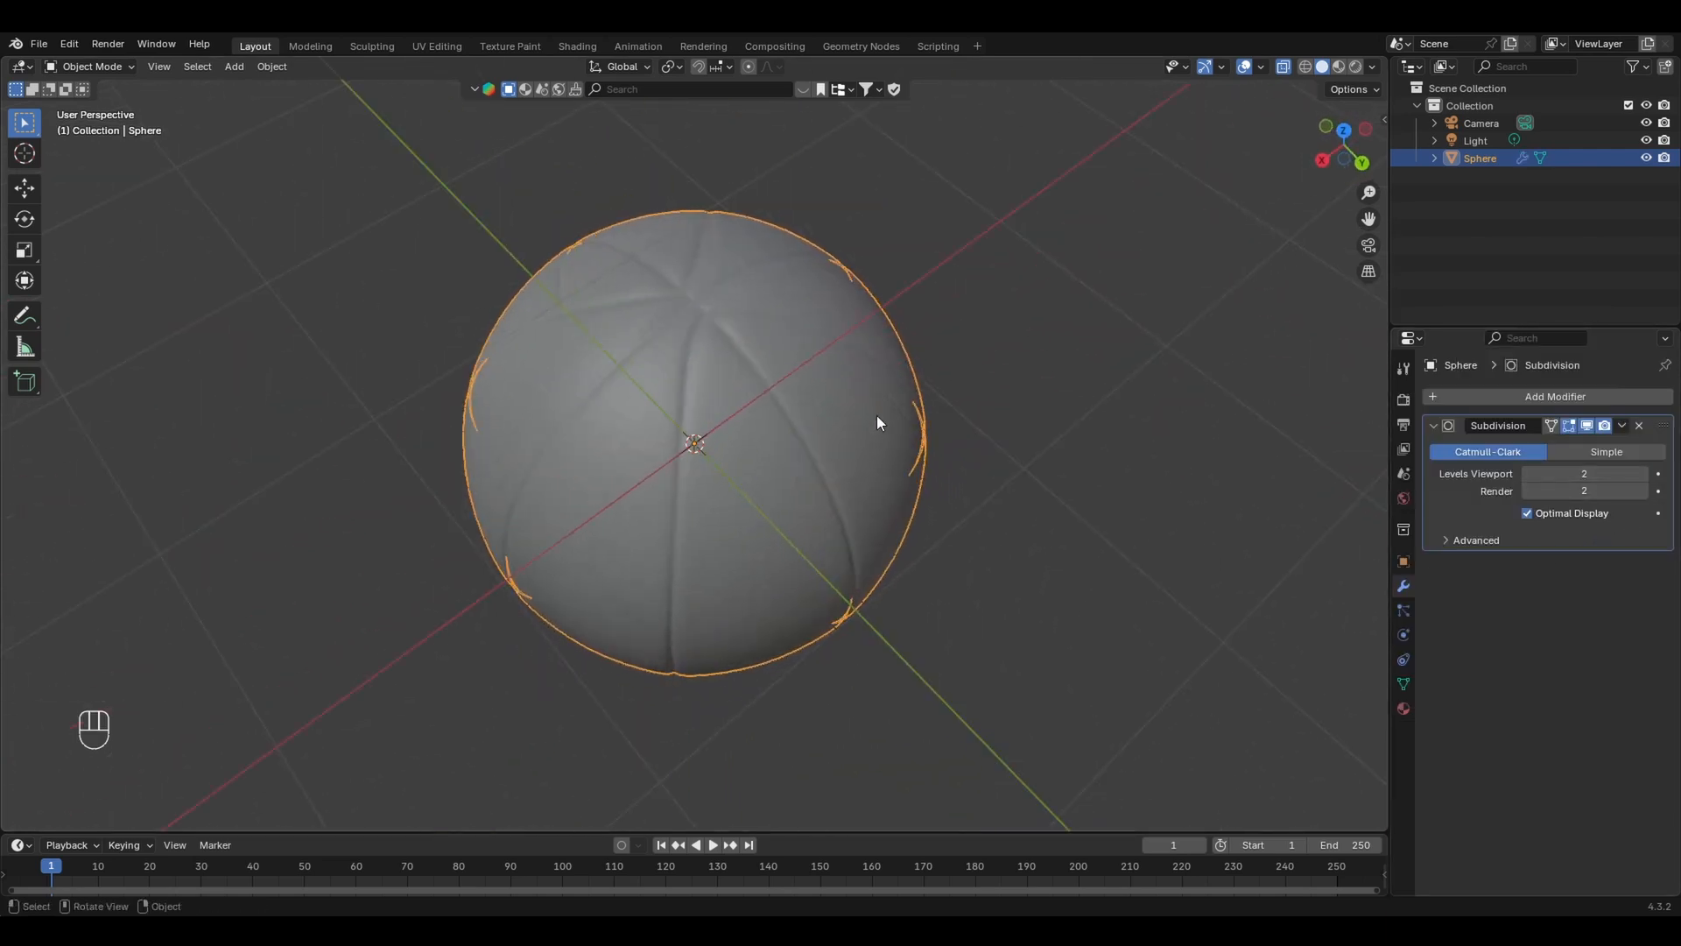
pyautogui.click(1622, 425)
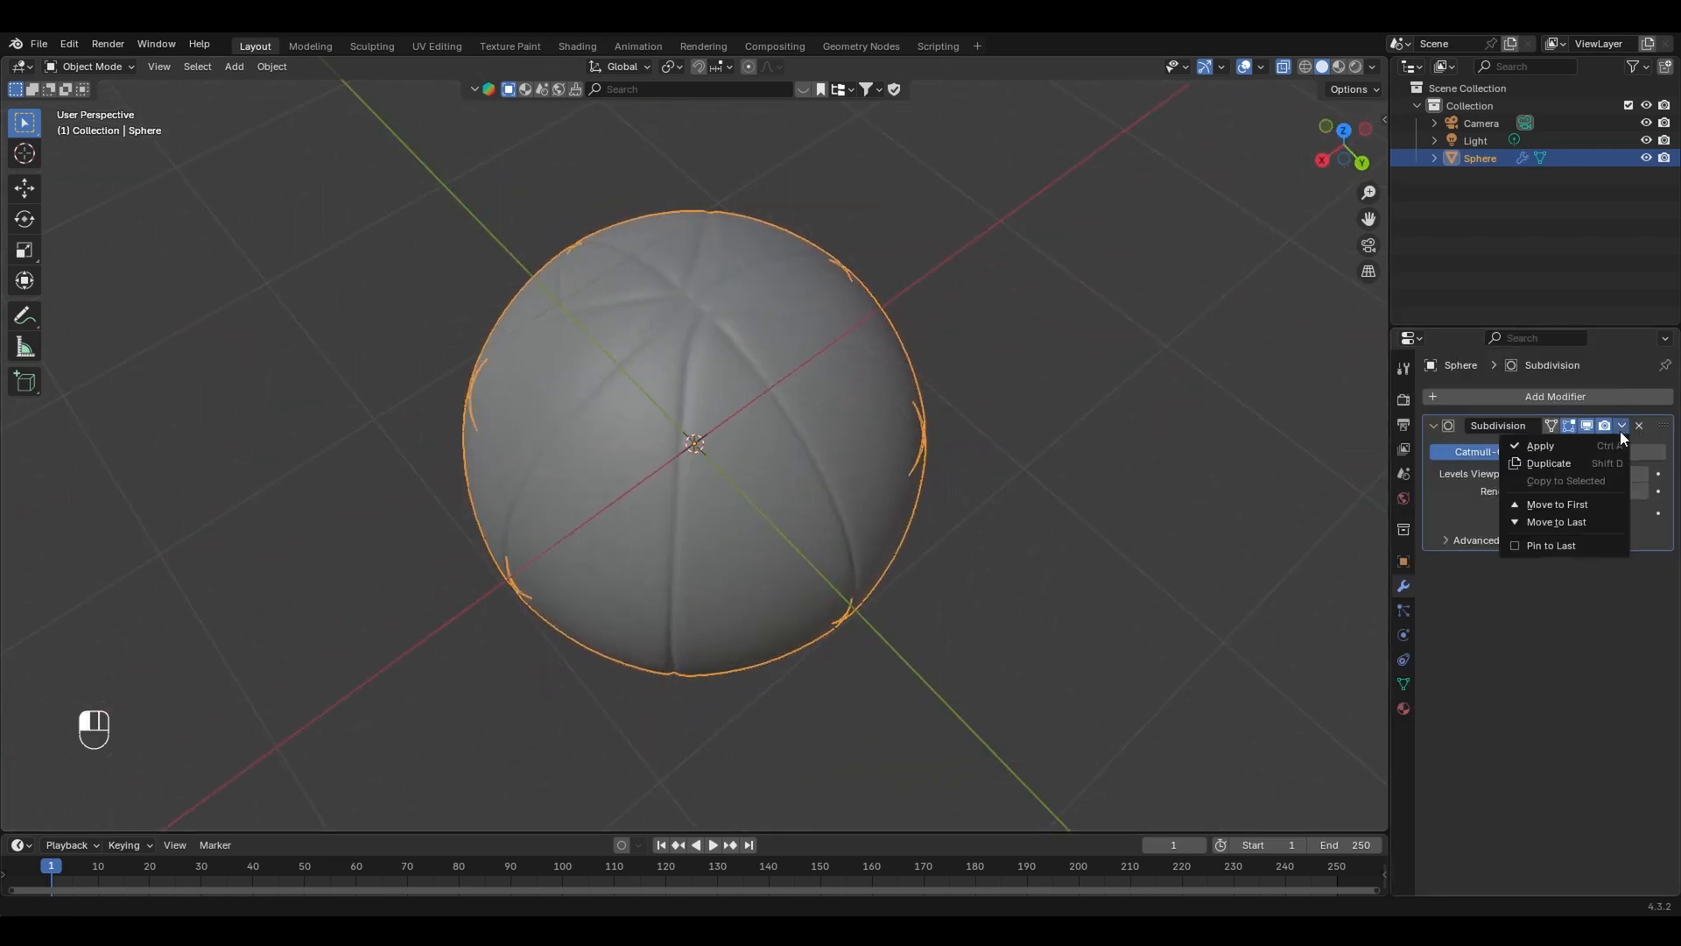
pyautogui.click(1559, 447)
# - Shade the whole sphere smooth
pyautogui.rightClick(850, 460)
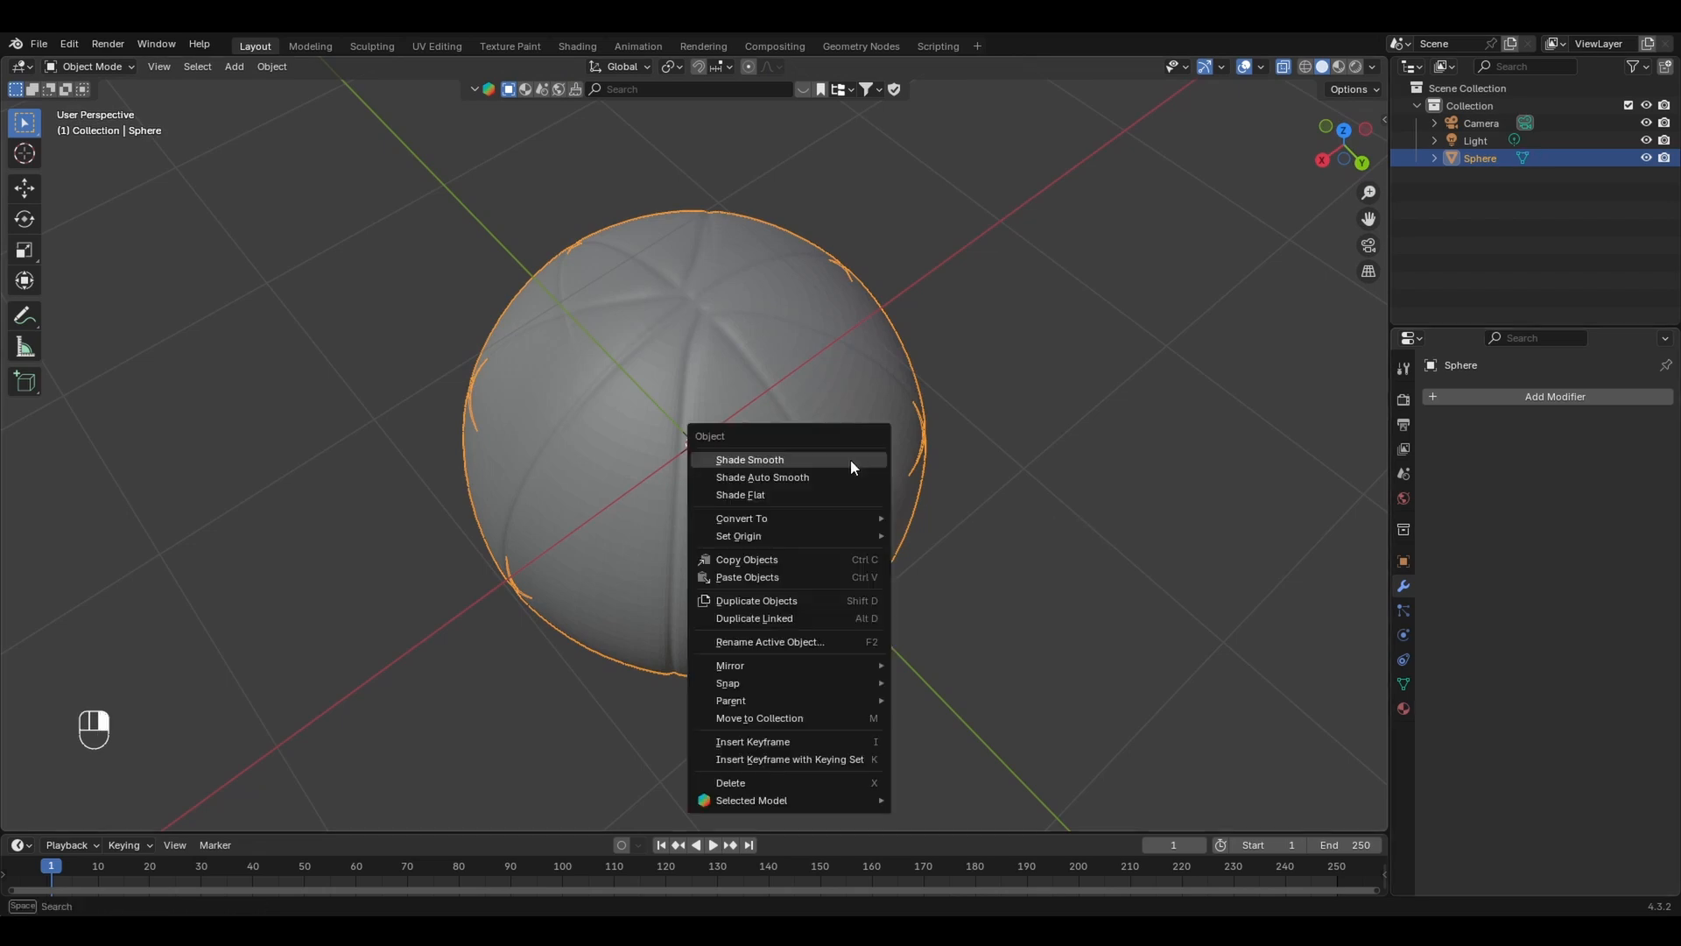
pyautogui.click(849, 460)
pyautogui.moveTo(843, 466); pyautogui.dragTo(953, 520, button='middle')
# - Set the Orange Ball material's base color to a saturated orange
pyautogui.click(1404, 708)
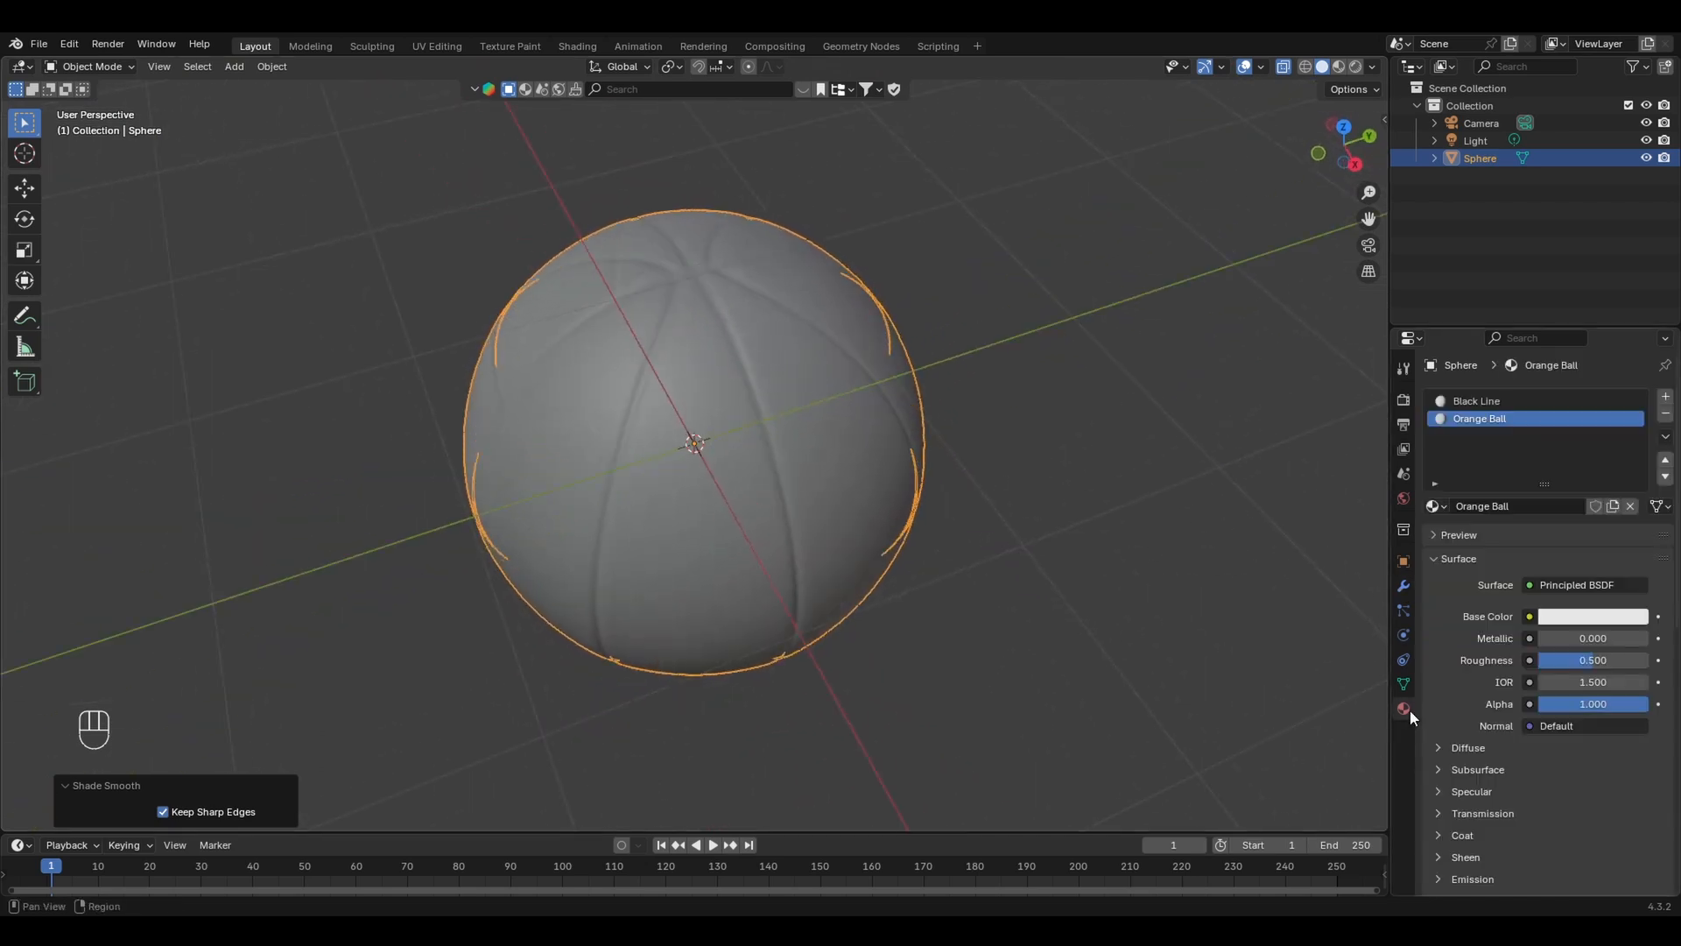
pyautogui.moveTo(832, 515); pyautogui.dragTo(841, 505, button='middle')
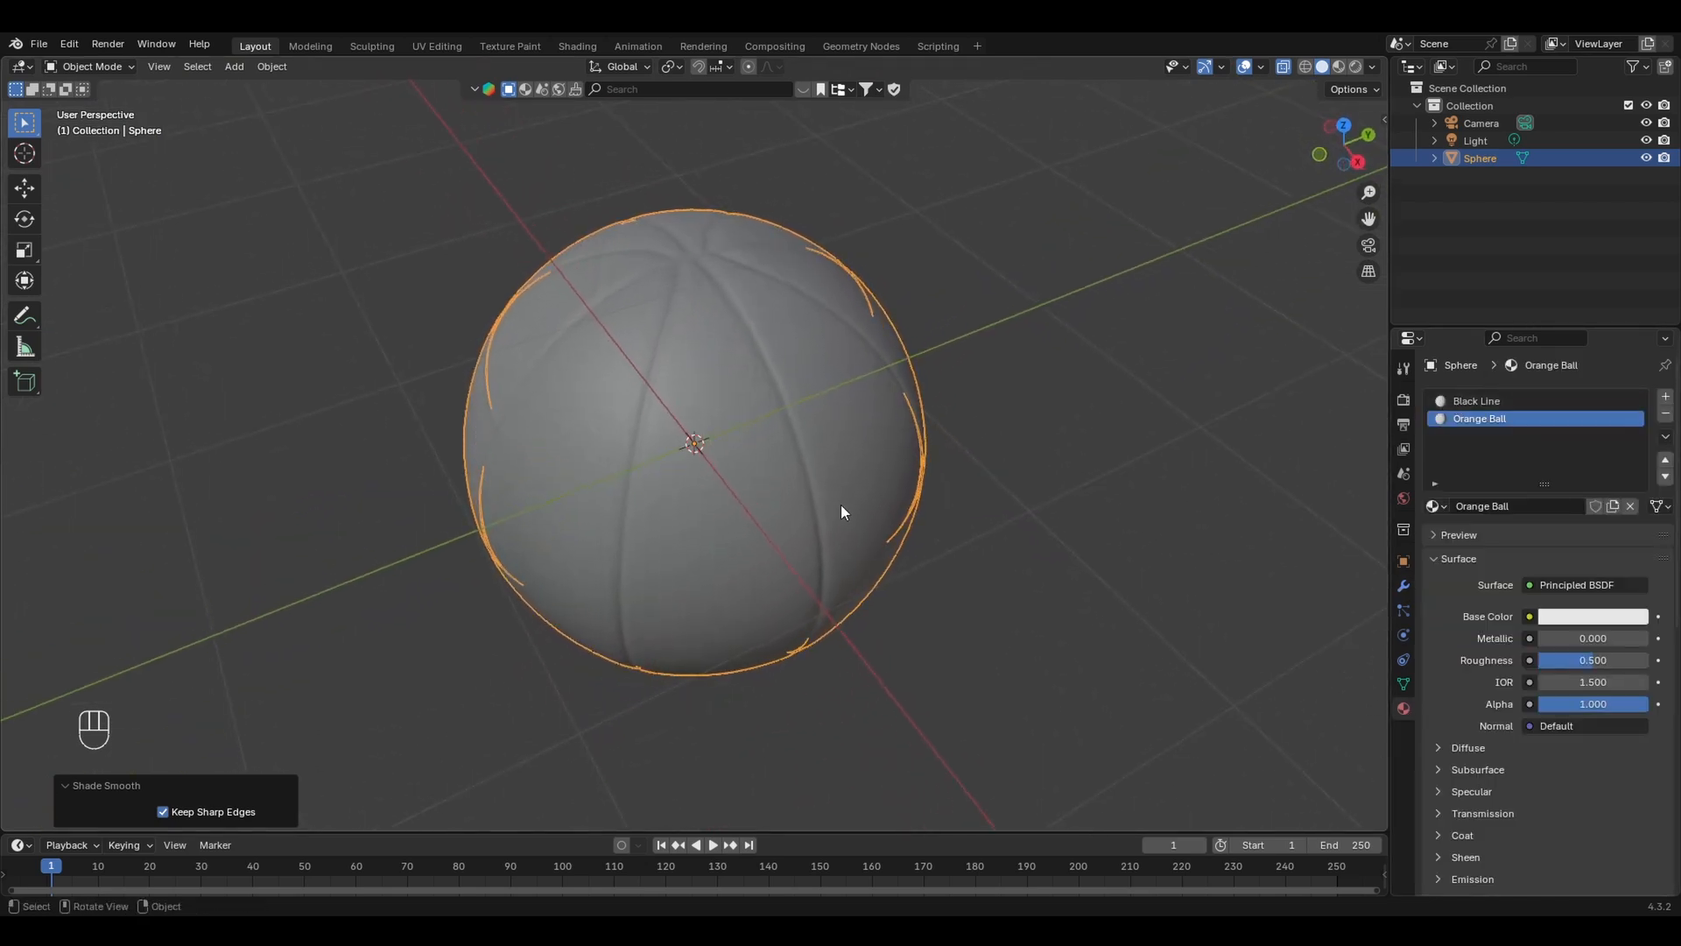
pyautogui.click(1592, 623)
pyautogui.moveTo(1527, 441); pyautogui.dragTo(1509, 453)
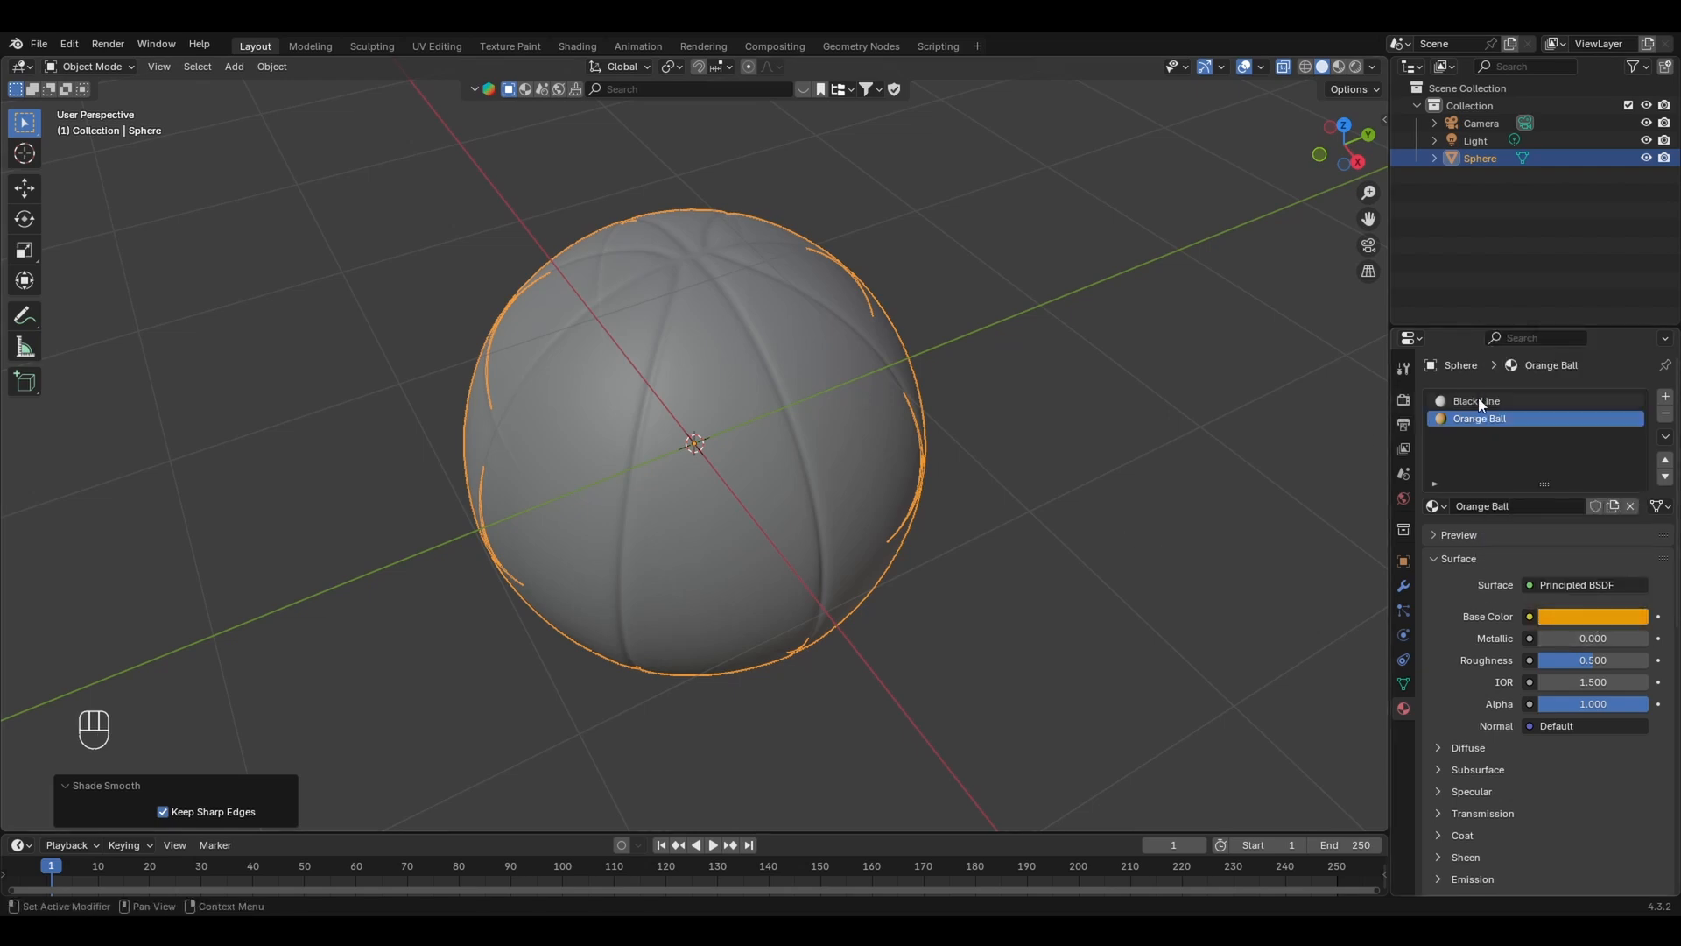
# - Darken the Black Line material's base color to near-black #181818FF and deselect the sphere
pyautogui.click(1478, 399)
pyautogui.click(1581, 622)
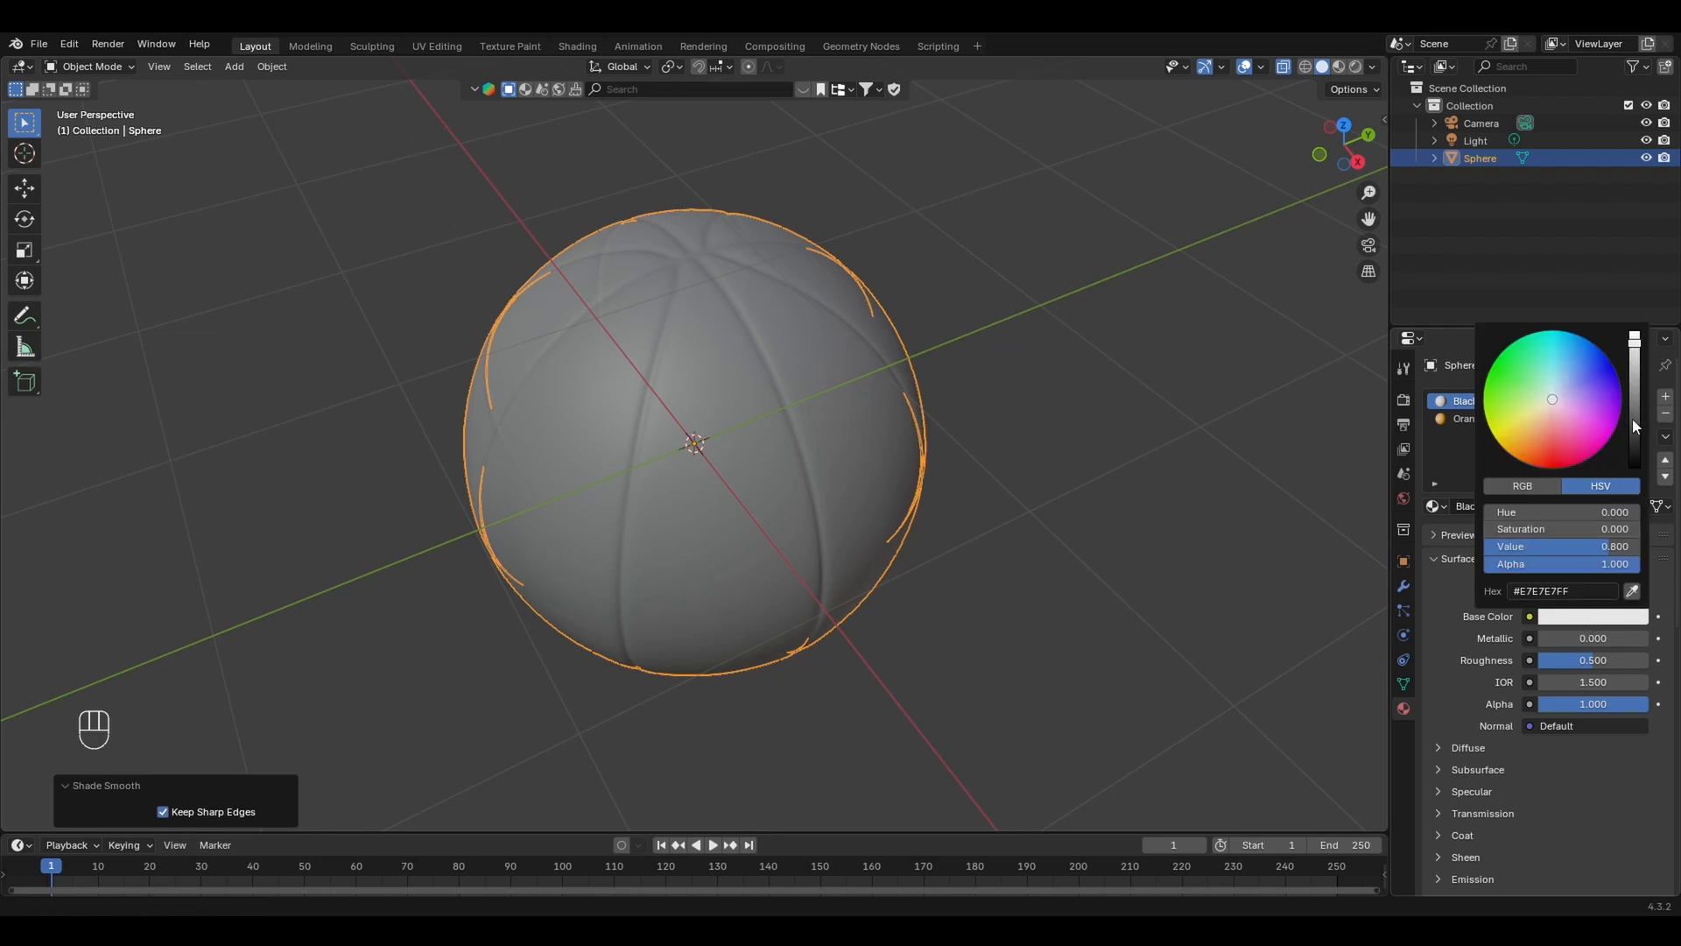
pyautogui.moveTo(1633, 419); pyautogui.dragTo(1634, 453)
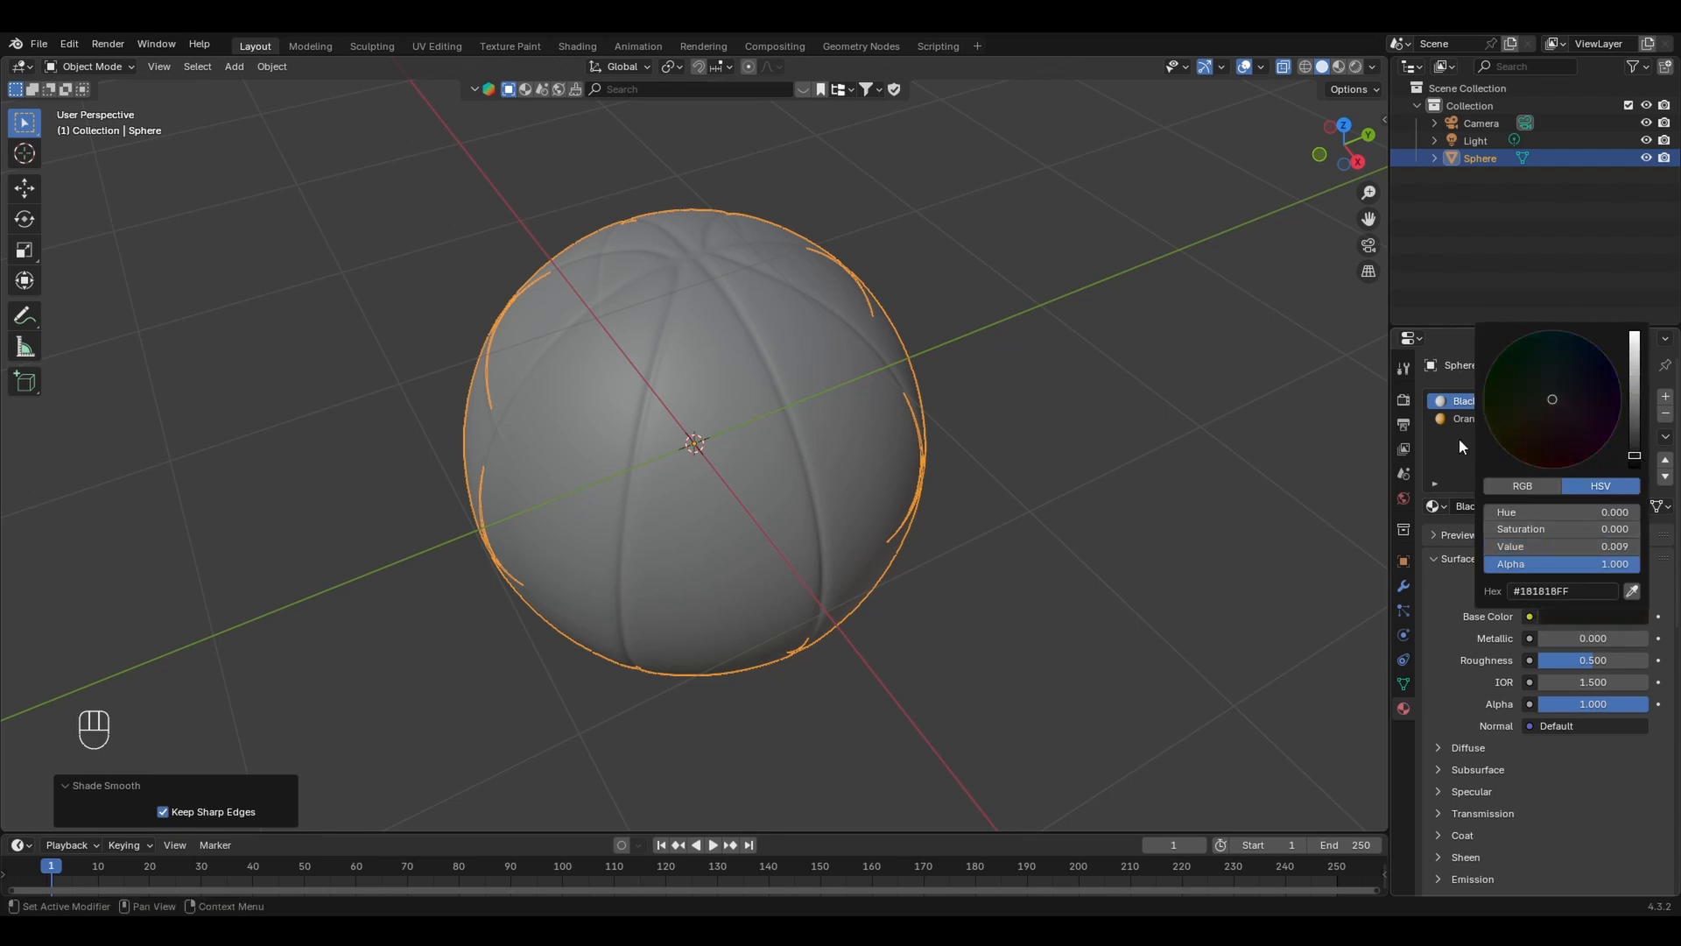
pyautogui.click(915, 466)
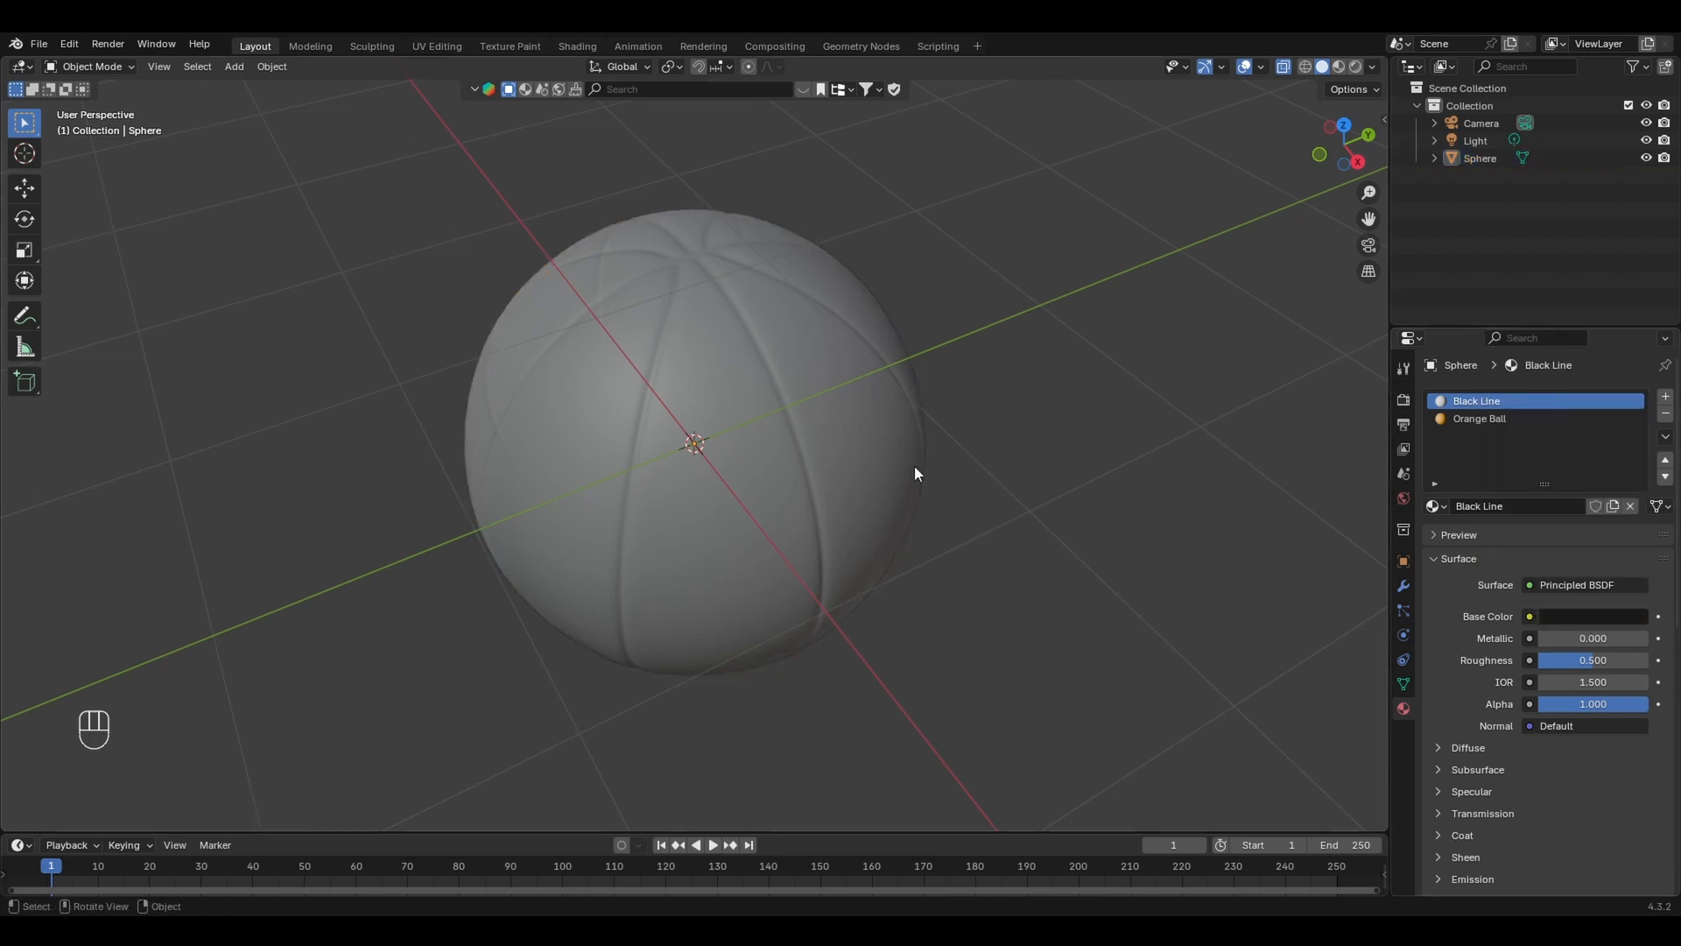
# - Switch the viewport to rendered shading to check the orange panels and black seams
pyautogui.click(1357, 66)
pyautogui.moveTo(803, 386); pyautogui.dragTo(716, 412, button='middle')
pyautogui.scroll(2, 670, 417)
pyautogui.scroll(-2, 858, 370)
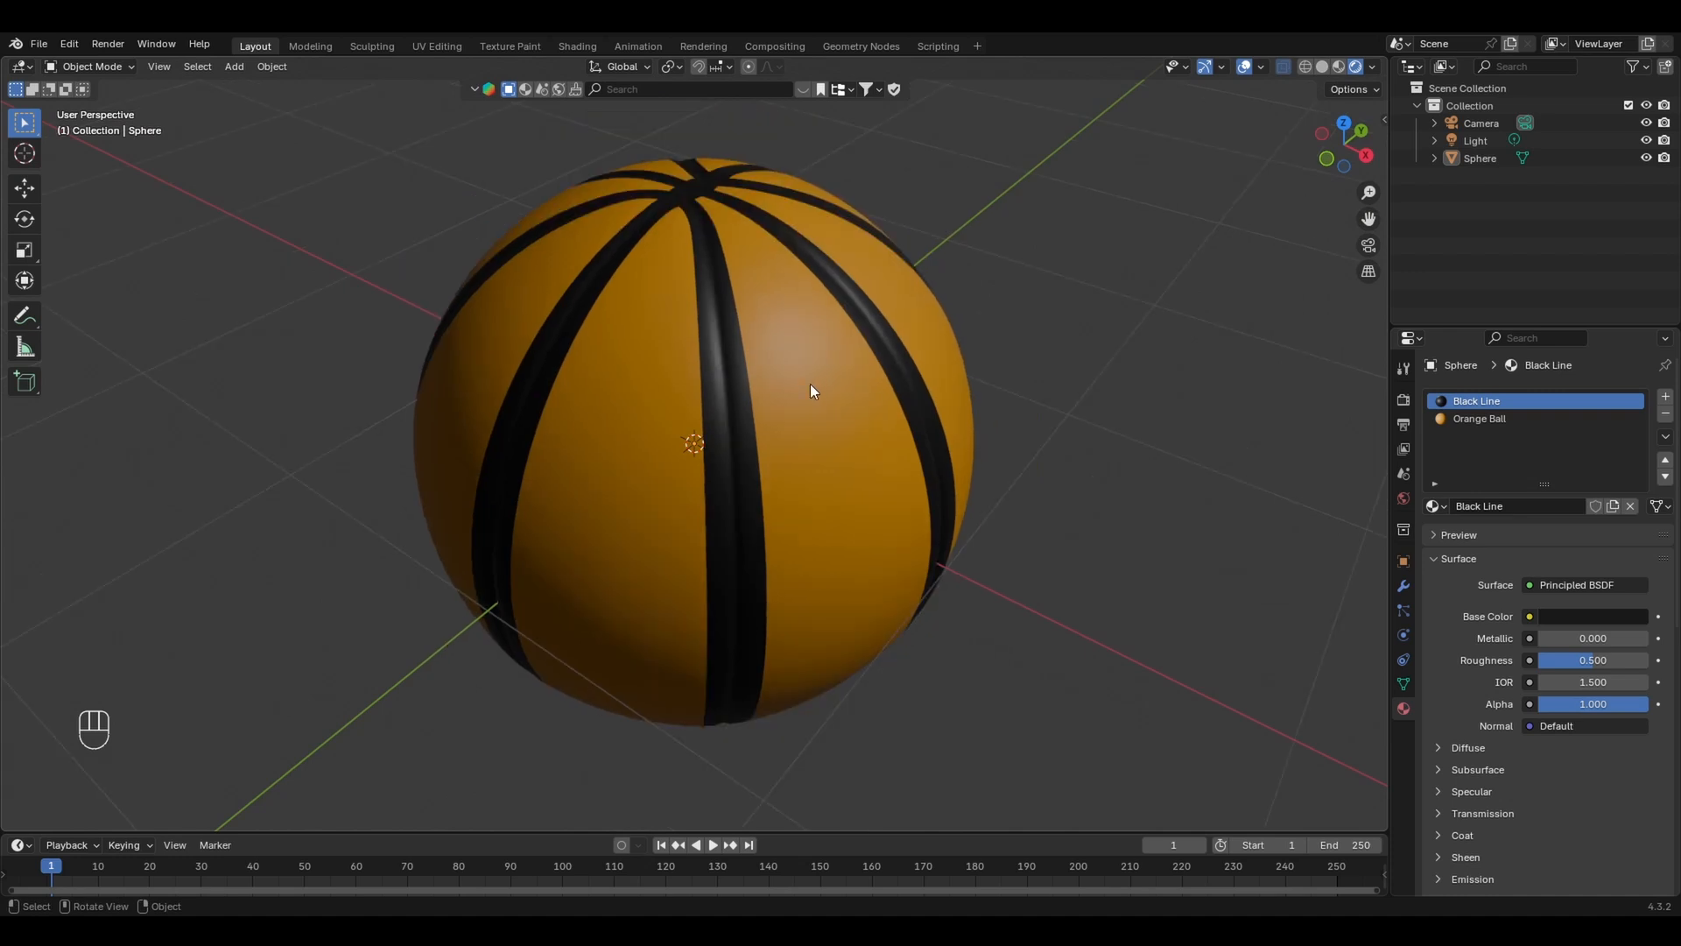
pyautogui.moveTo(811, 384); pyautogui.dragTo(826, 404, button='middle')
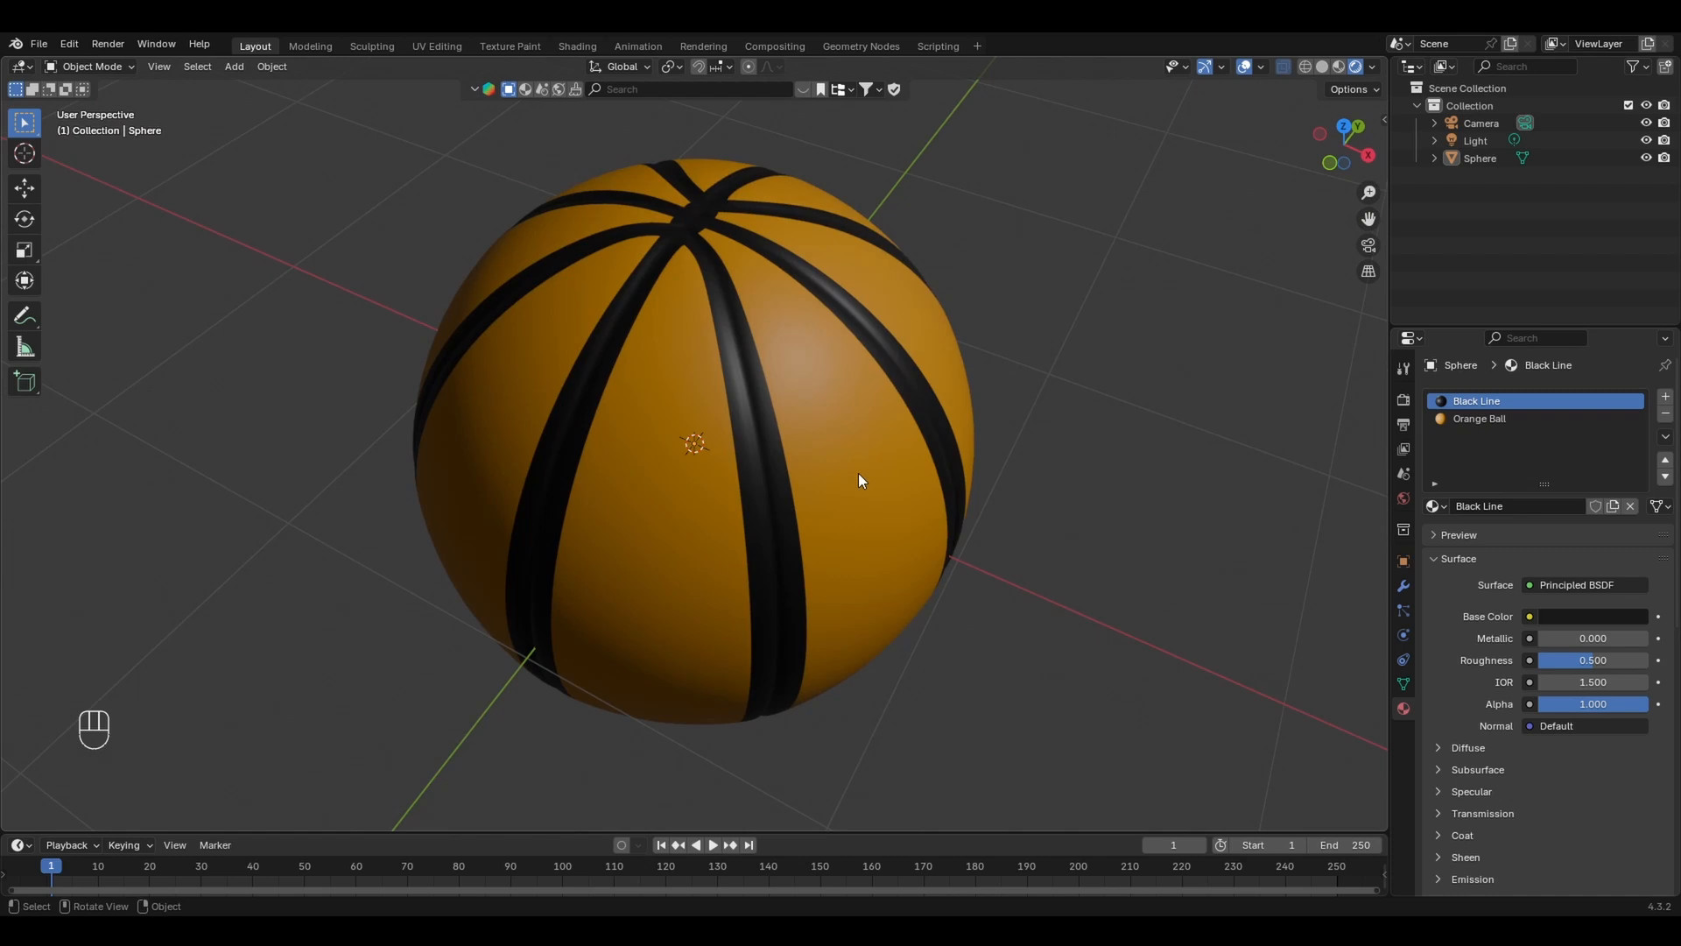
# - In Edit Mode, select all faces using the Orange Ball material and grow the selection twice into the black seams
pyautogui.press('Tab')
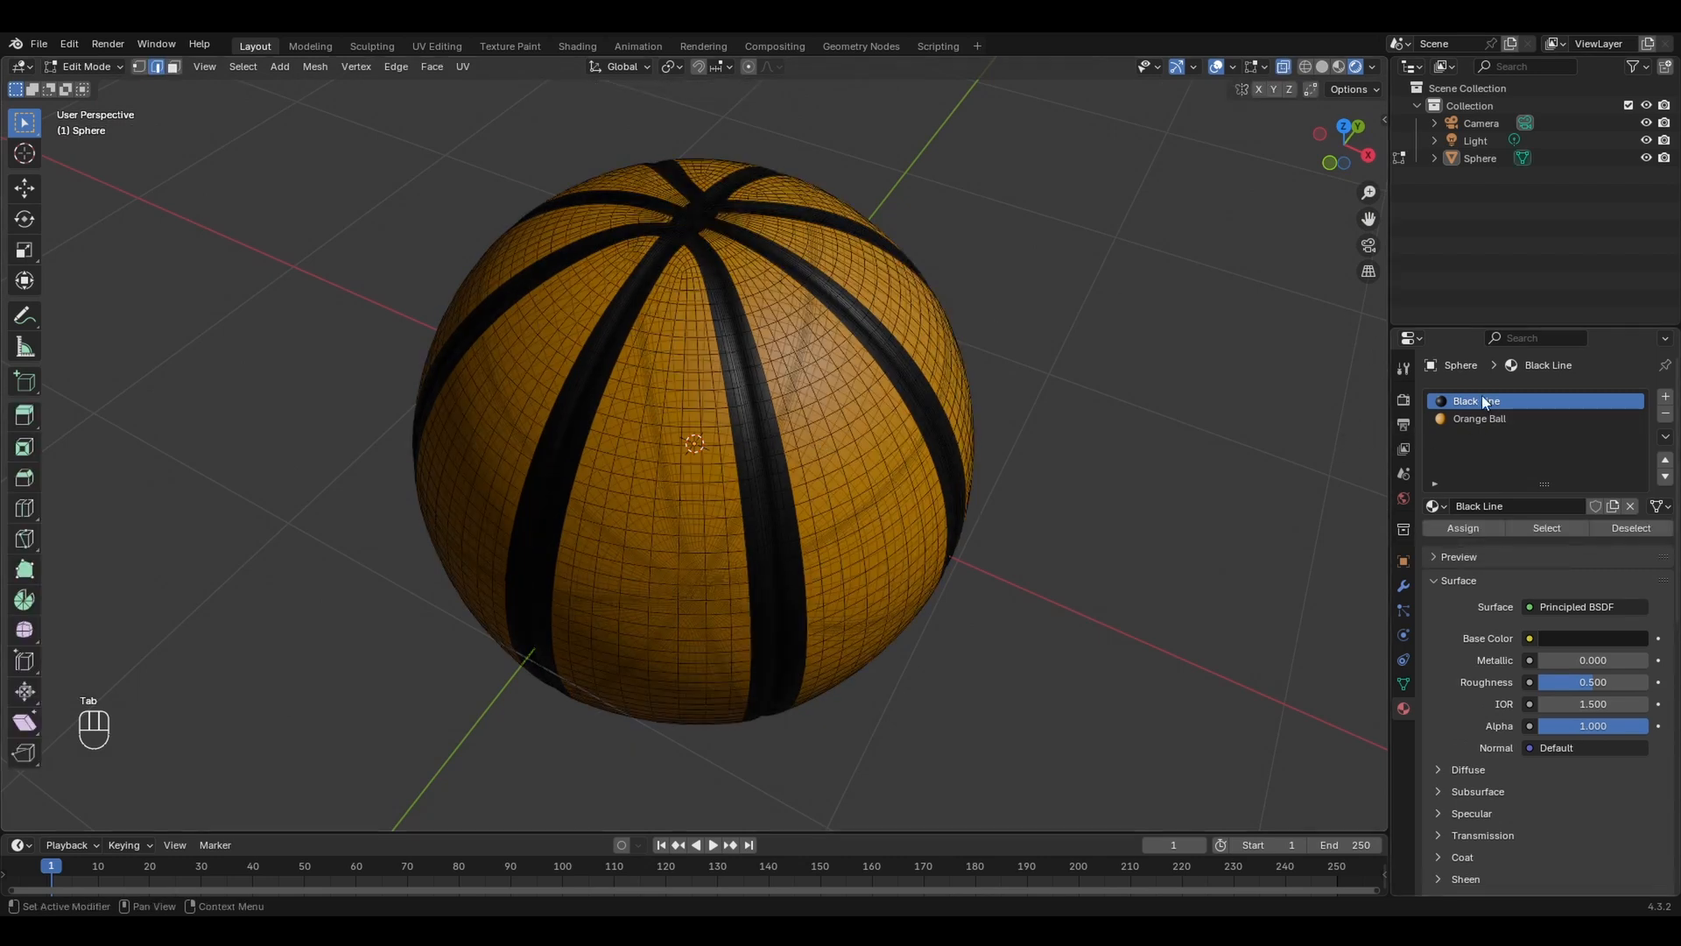
pyautogui.click(1467, 424)
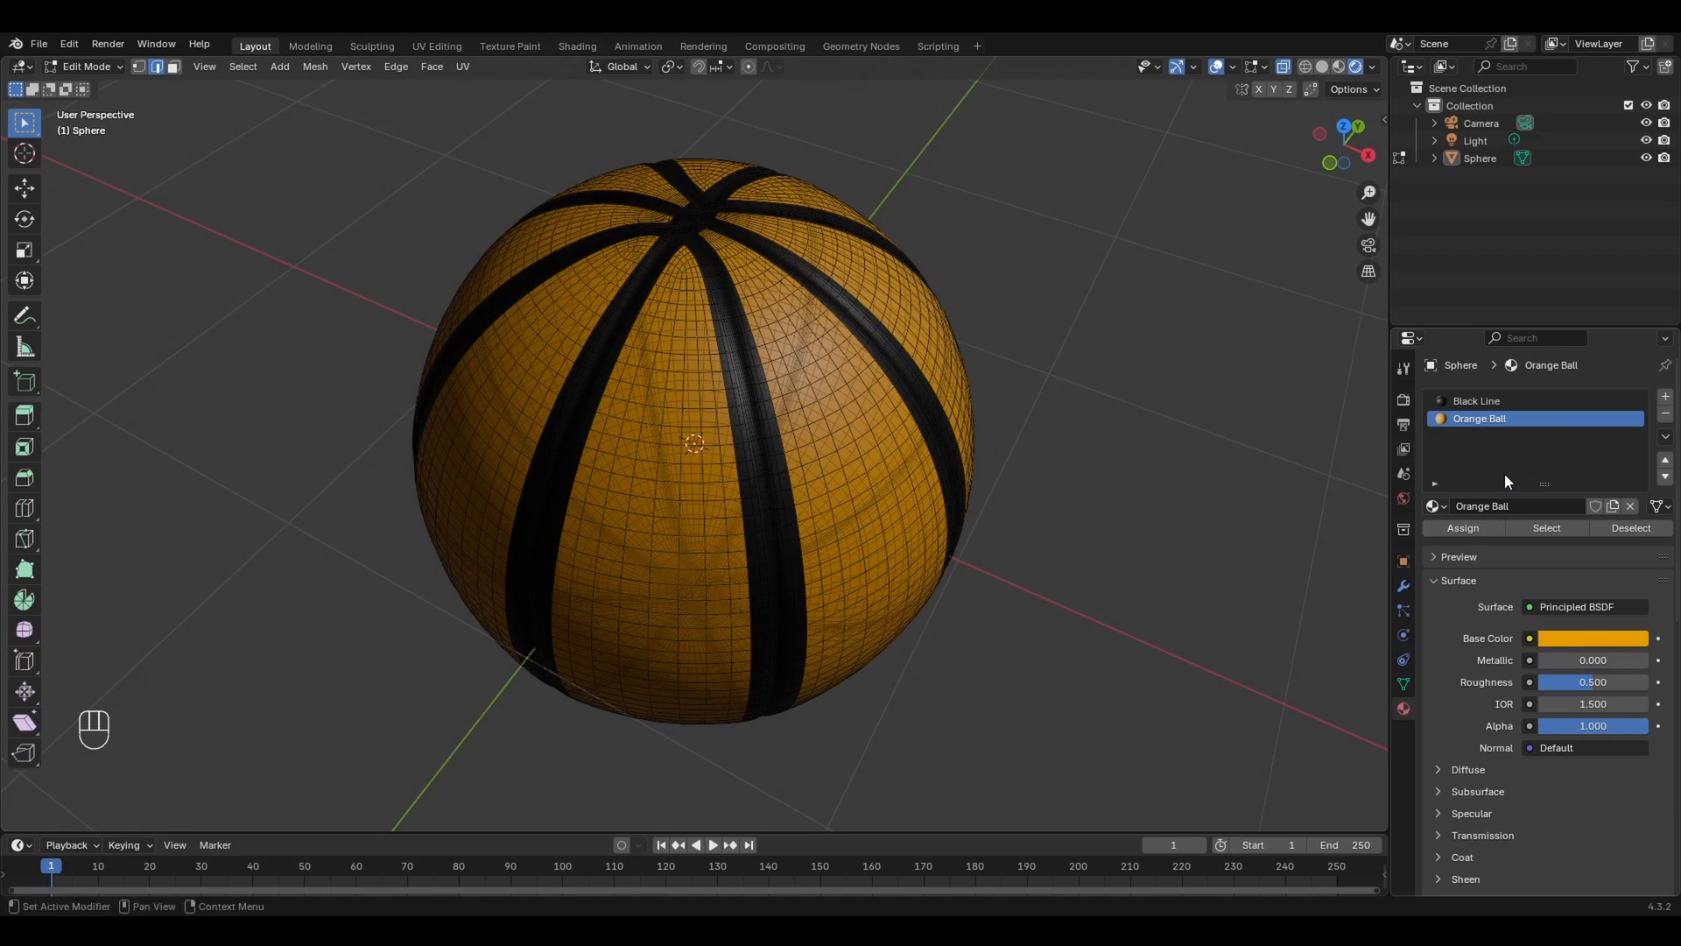
pyautogui.click(1564, 534)
pyautogui.moveTo(855, 489); pyautogui.dragTo(1060, 233, button='middle')
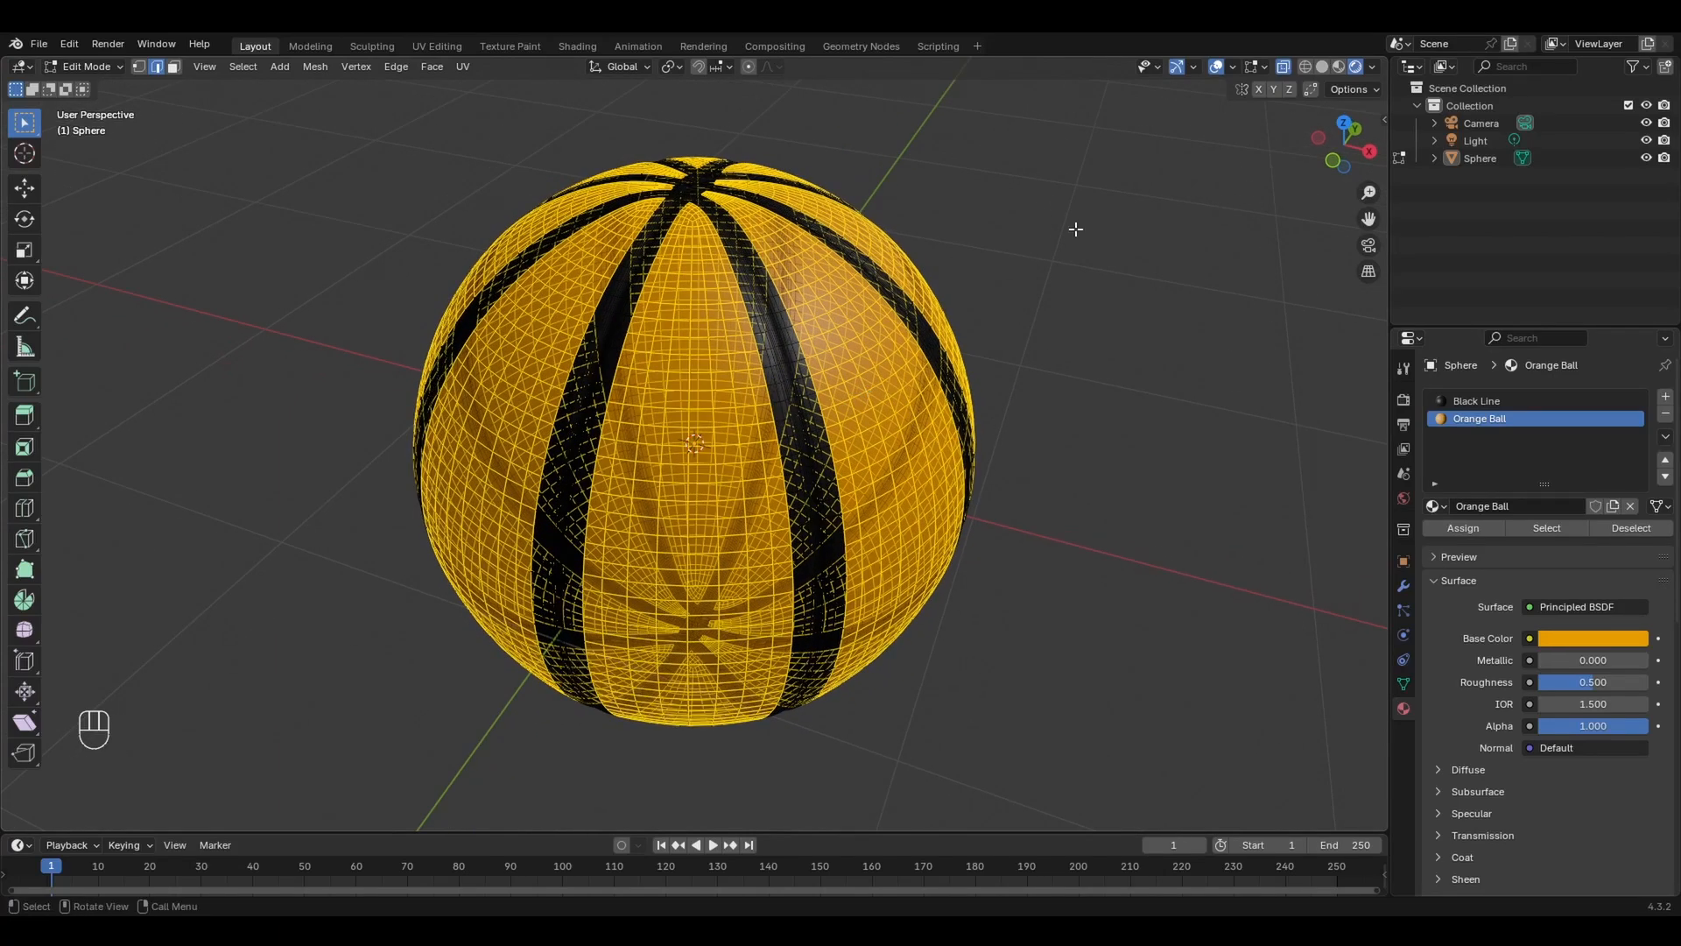
pyautogui.press('ctrl+KP_Add')
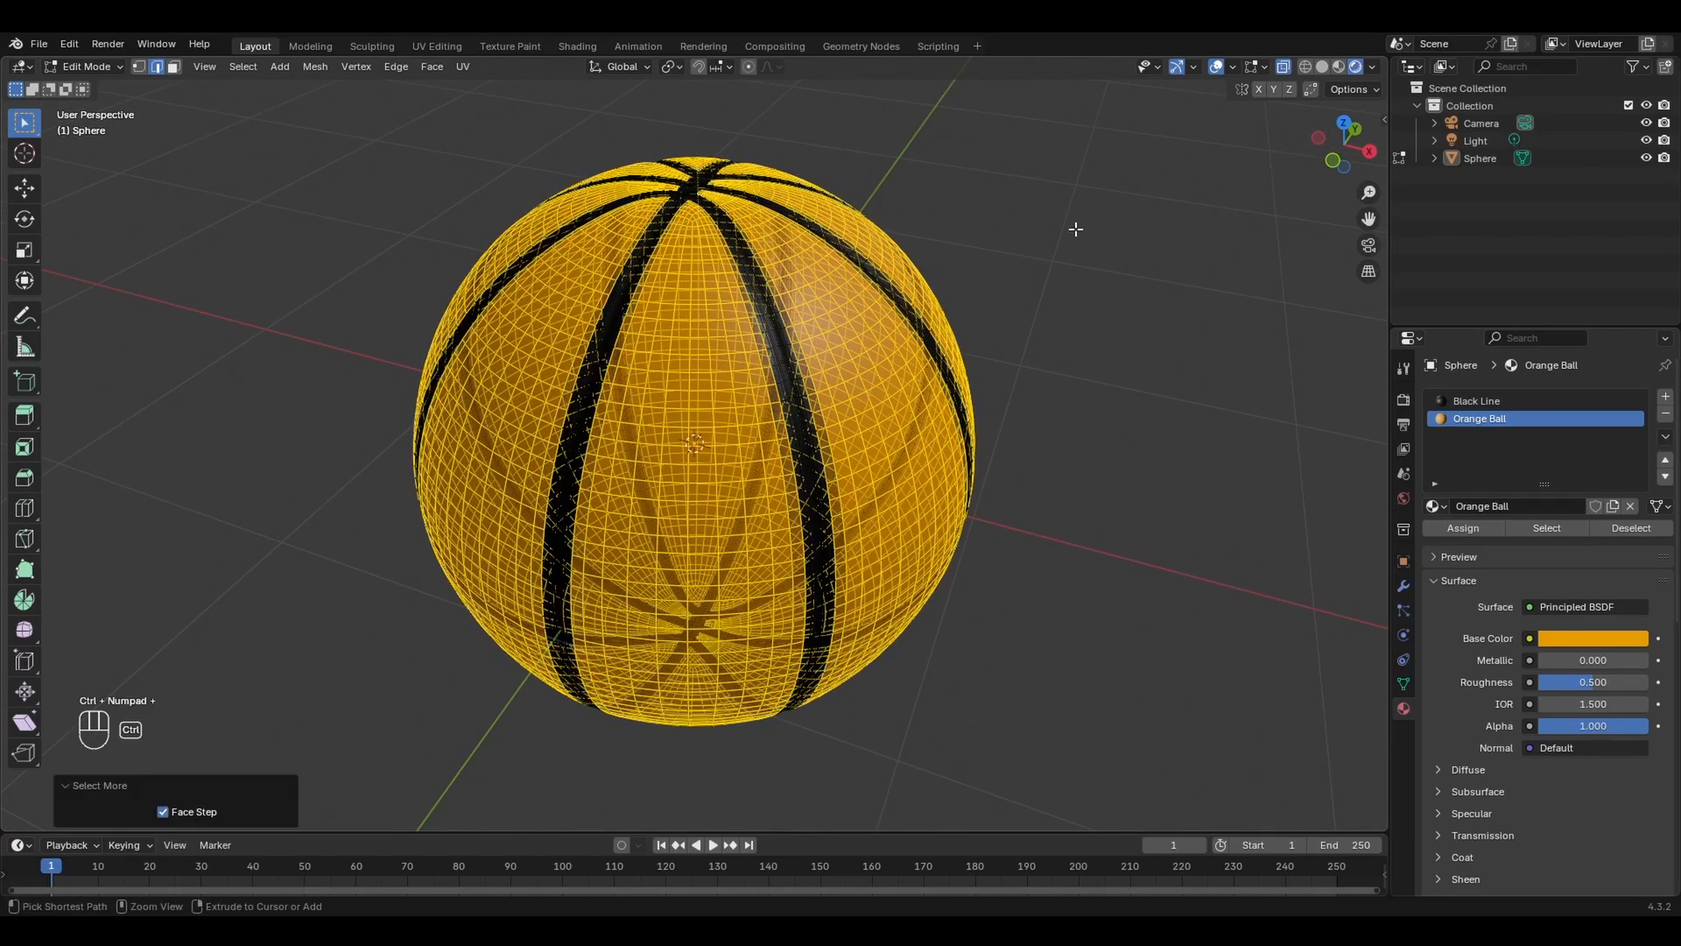
pyautogui.press('ctrl+KP_Add')
# - Assign Orange Ball to the enlarged selection to narrow the black lines, then deselect and return to Object Mode
pyautogui.moveTo(989, 274); pyautogui.dragTo(1039, 312, button='middle')
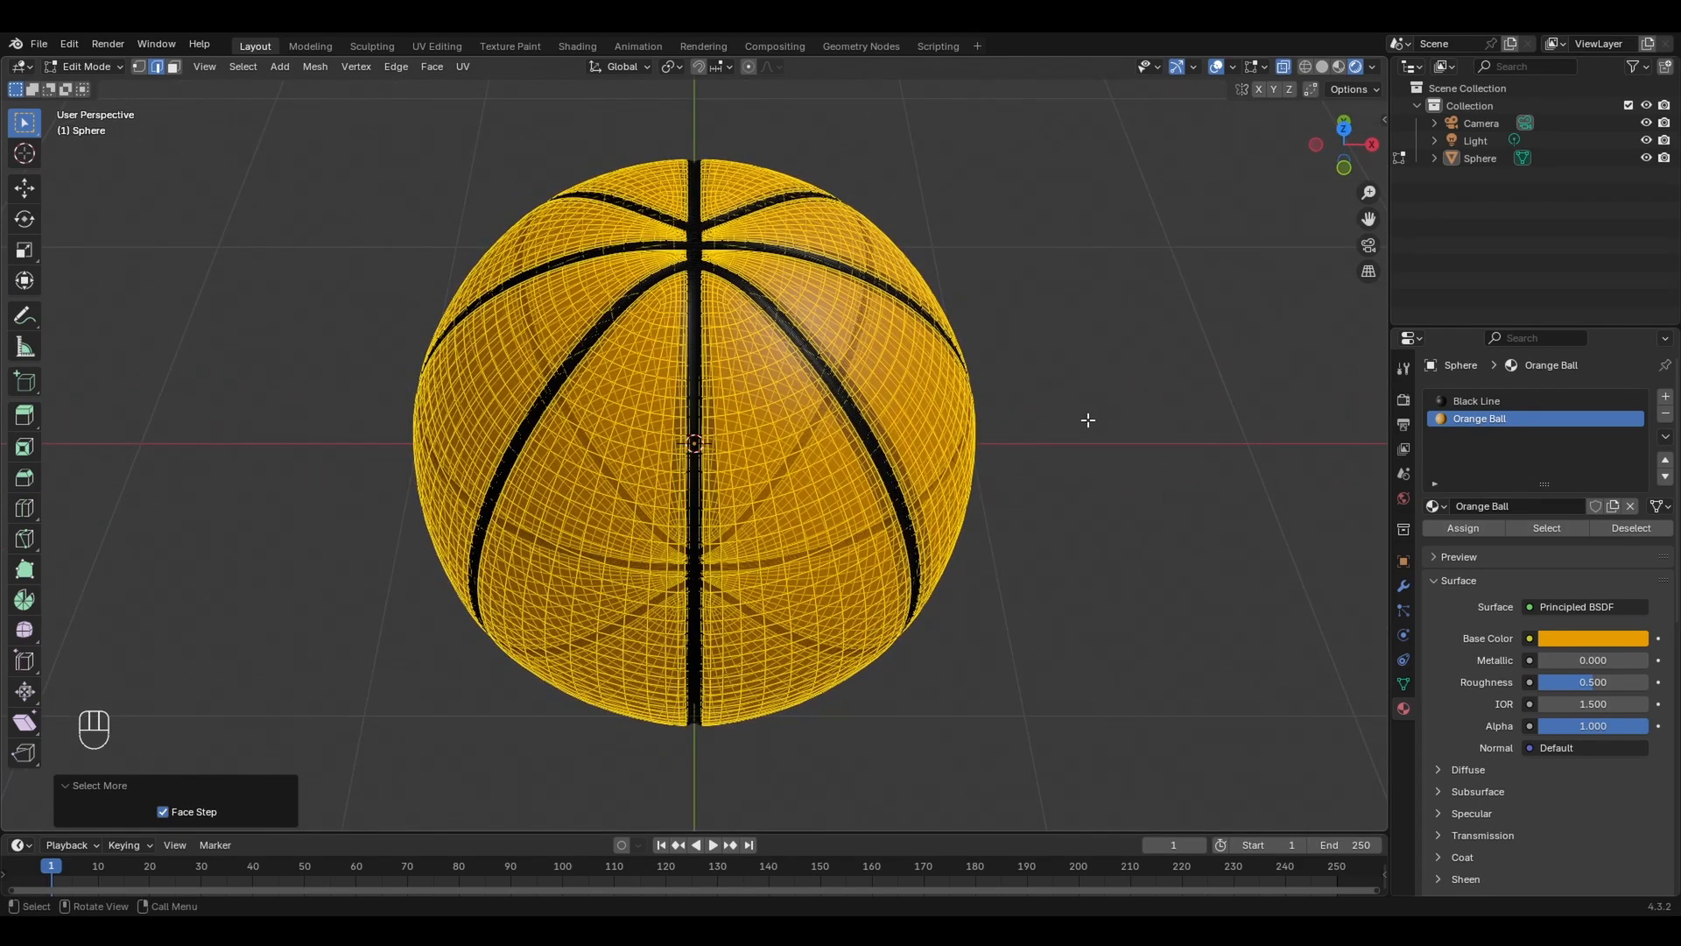
pyautogui.moveTo(1087, 420); pyautogui.dragTo(1047, 370, button='middle')
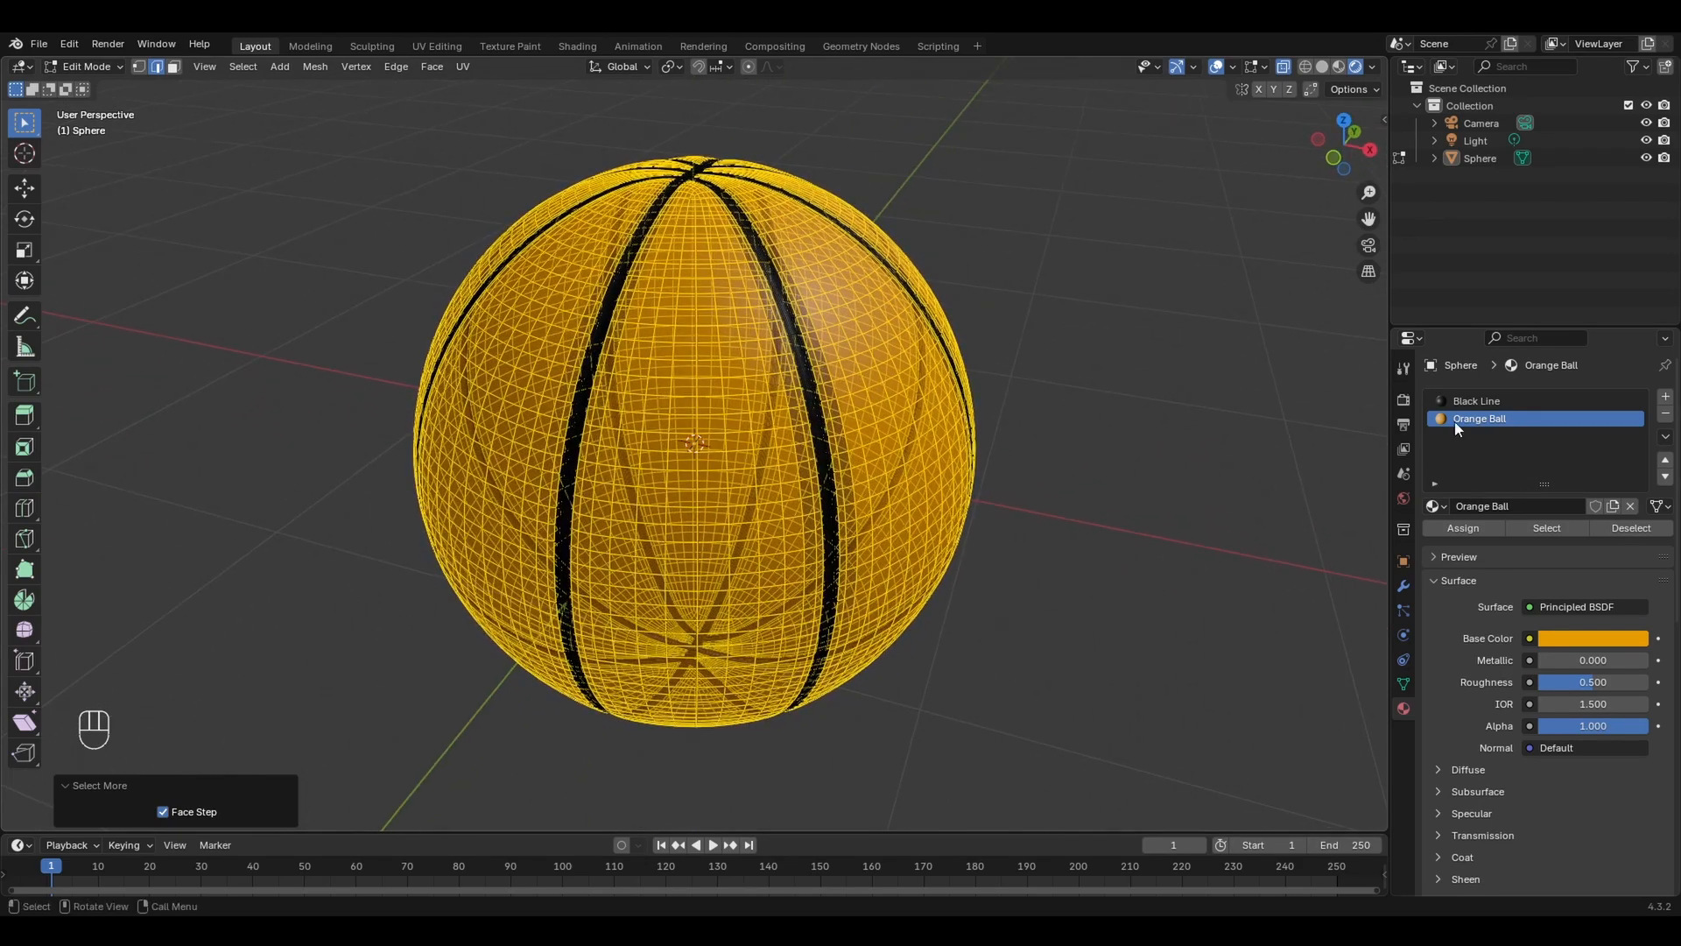
pyautogui.click(1482, 528)
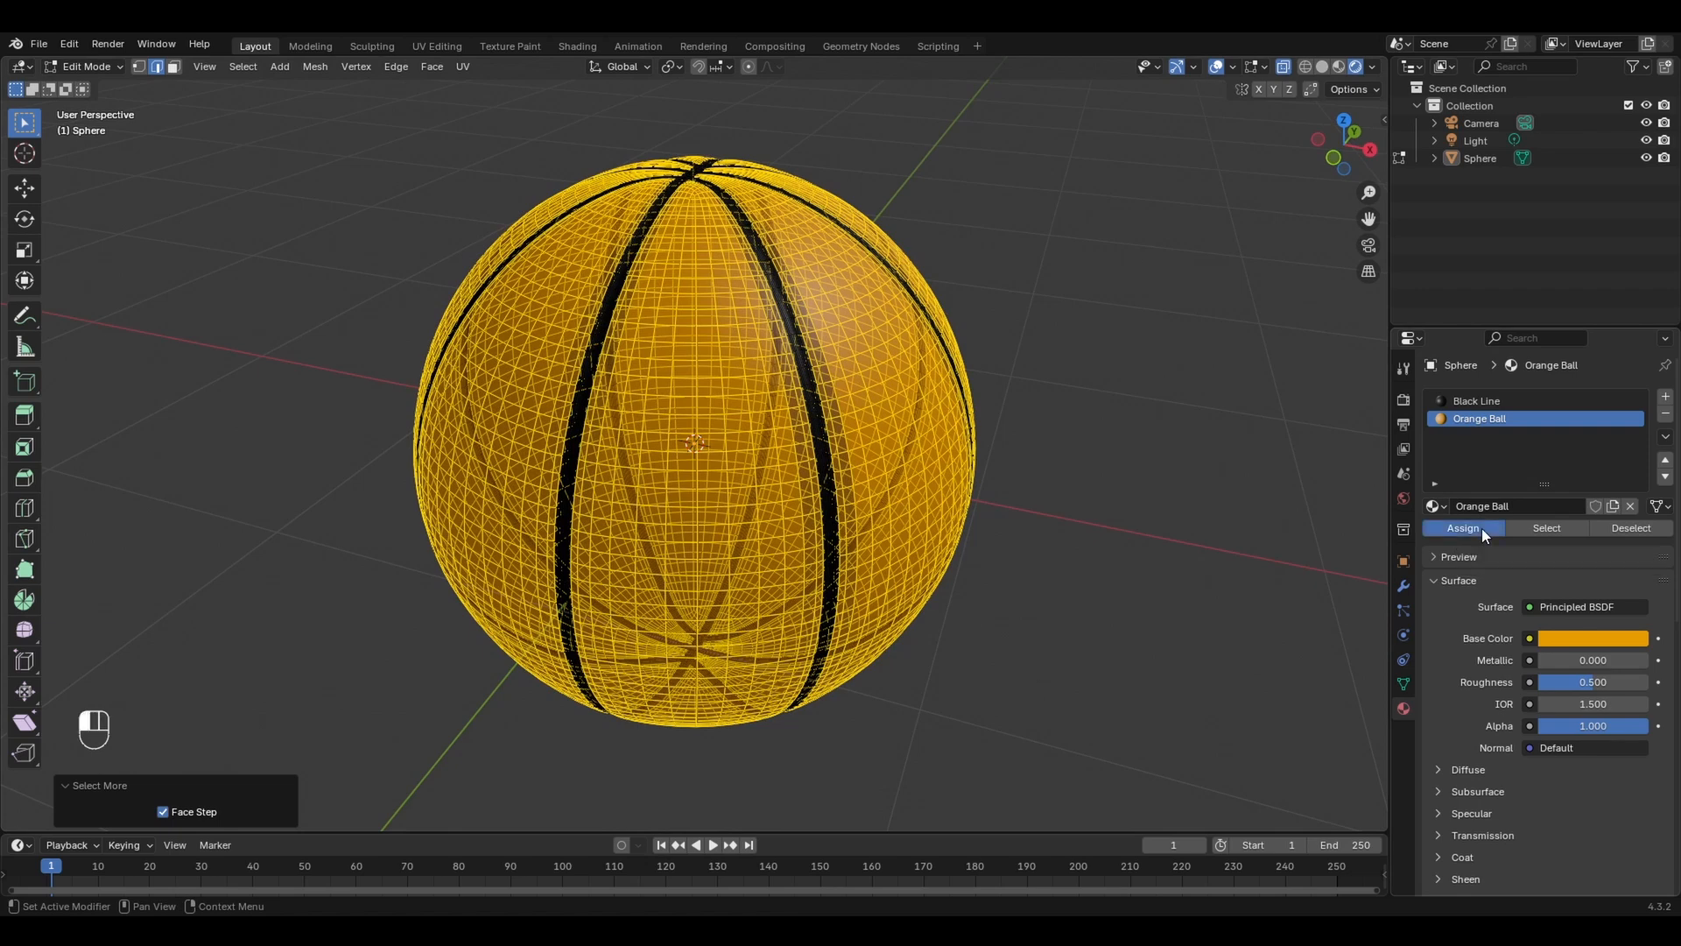
pyautogui.click(1024, 324)
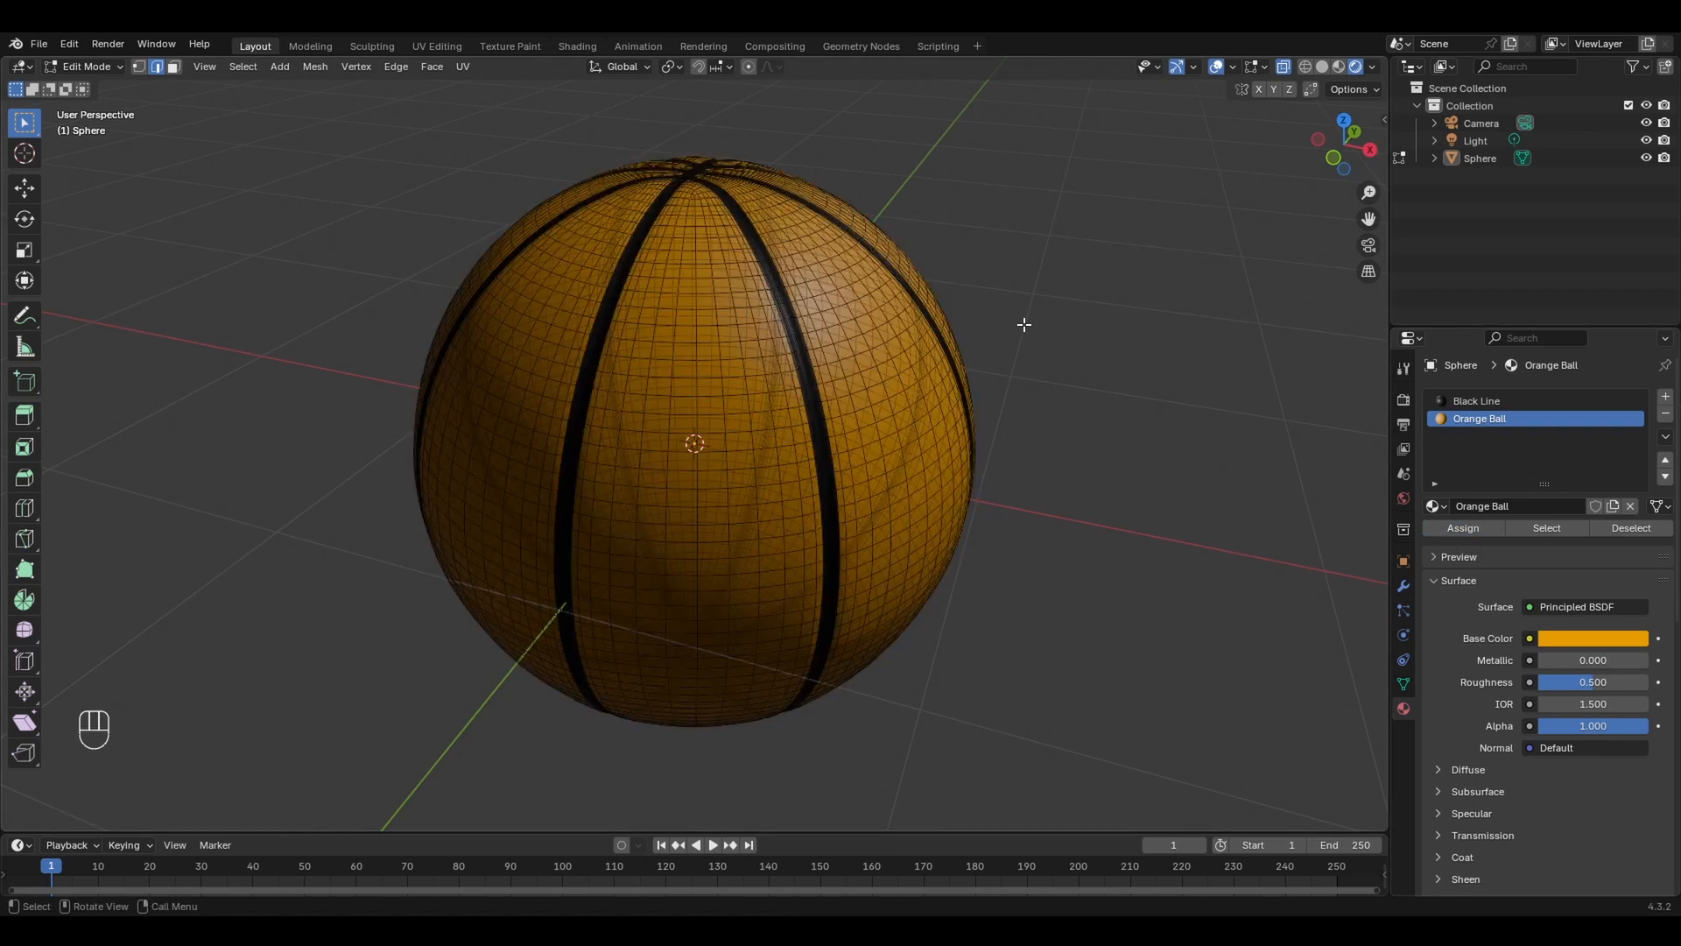
pyautogui.press('Tab')
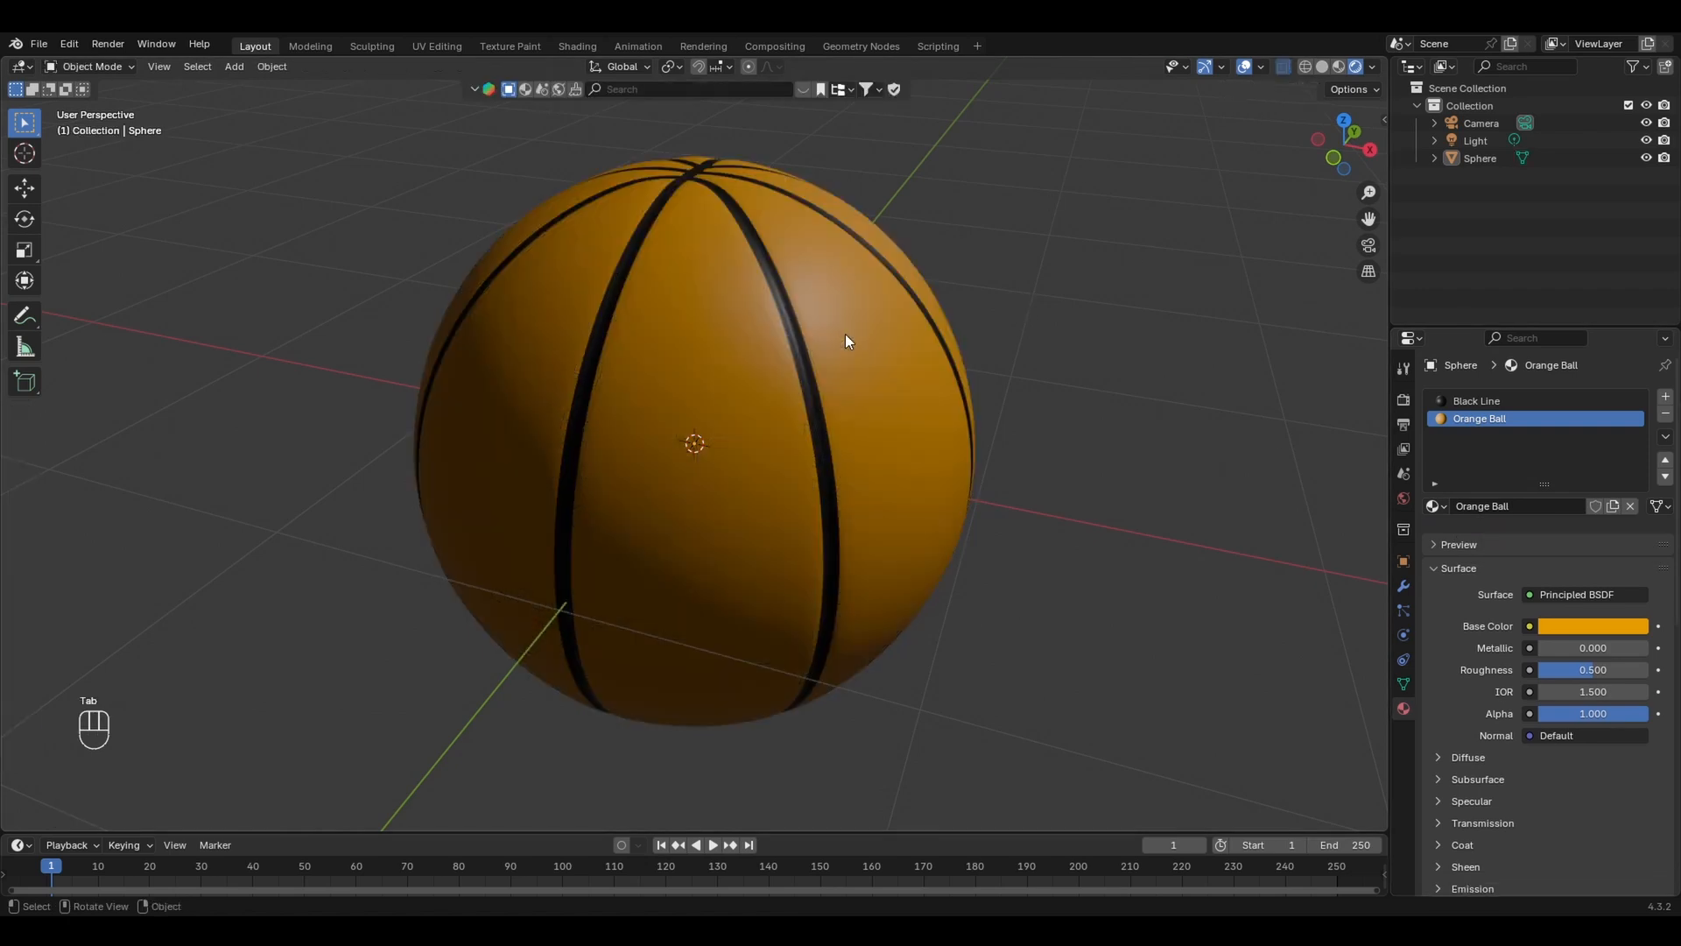
# - Examine the rendered ball's narrowed black seams and orange panels from several sides and distances
pyautogui.moveTo(1066, 271); pyautogui.dragTo(1123, 276, button='middle')
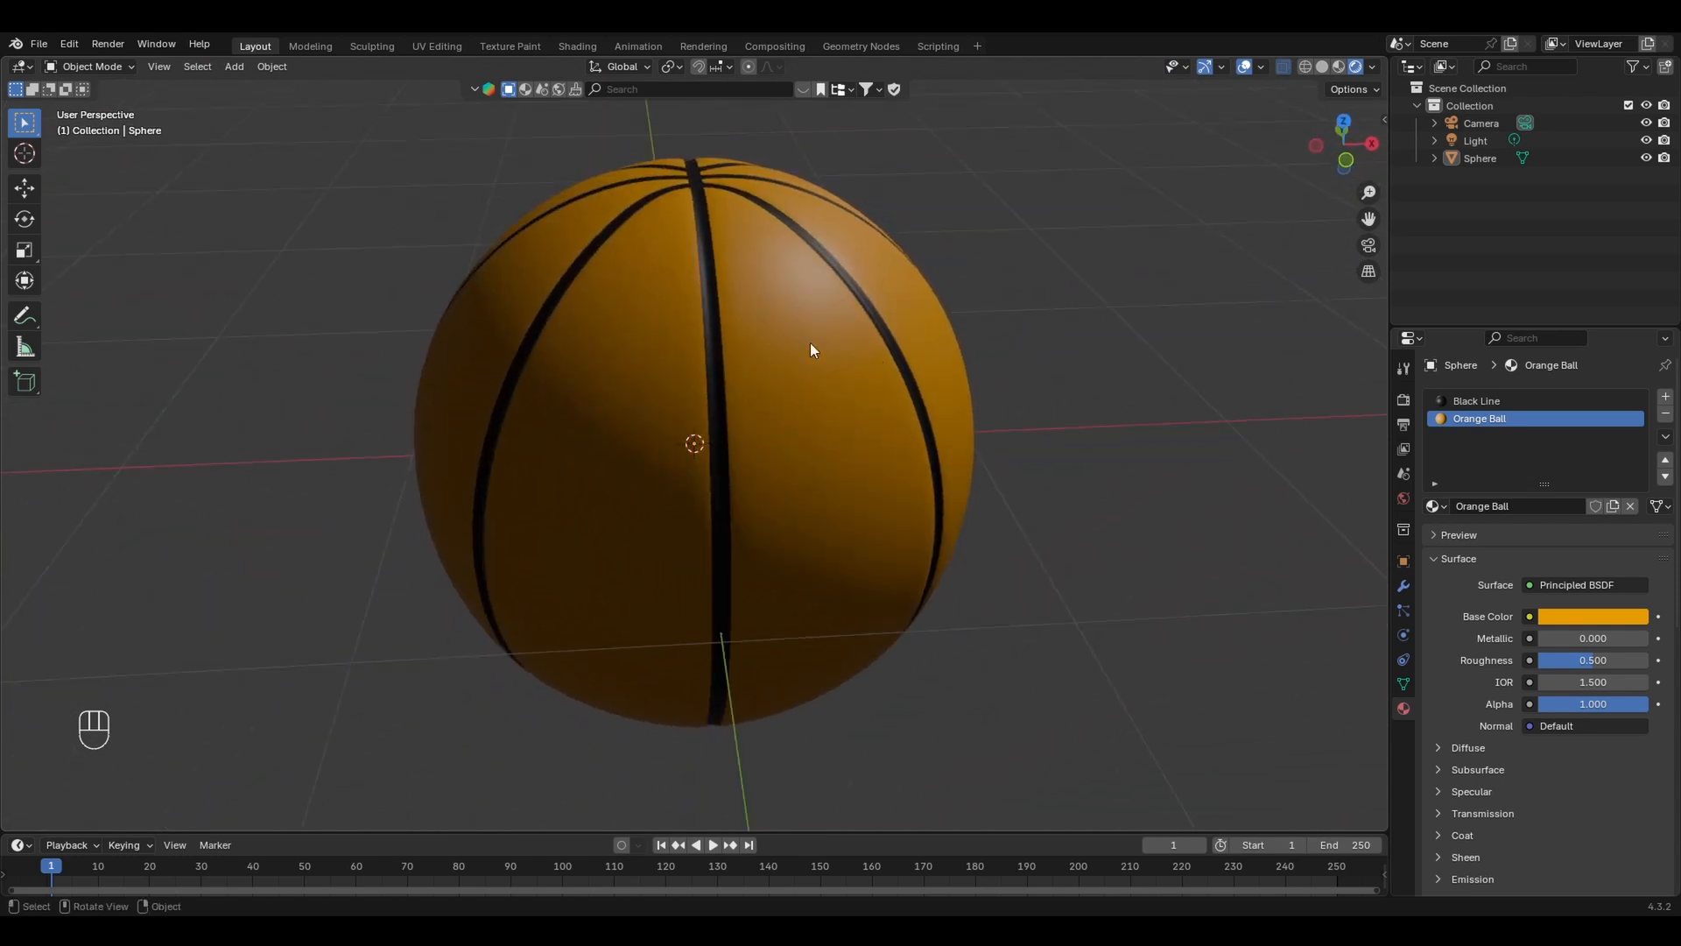
pyautogui.moveTo(811, 343); pyautogui.dragTo(779, 244, button='middle')
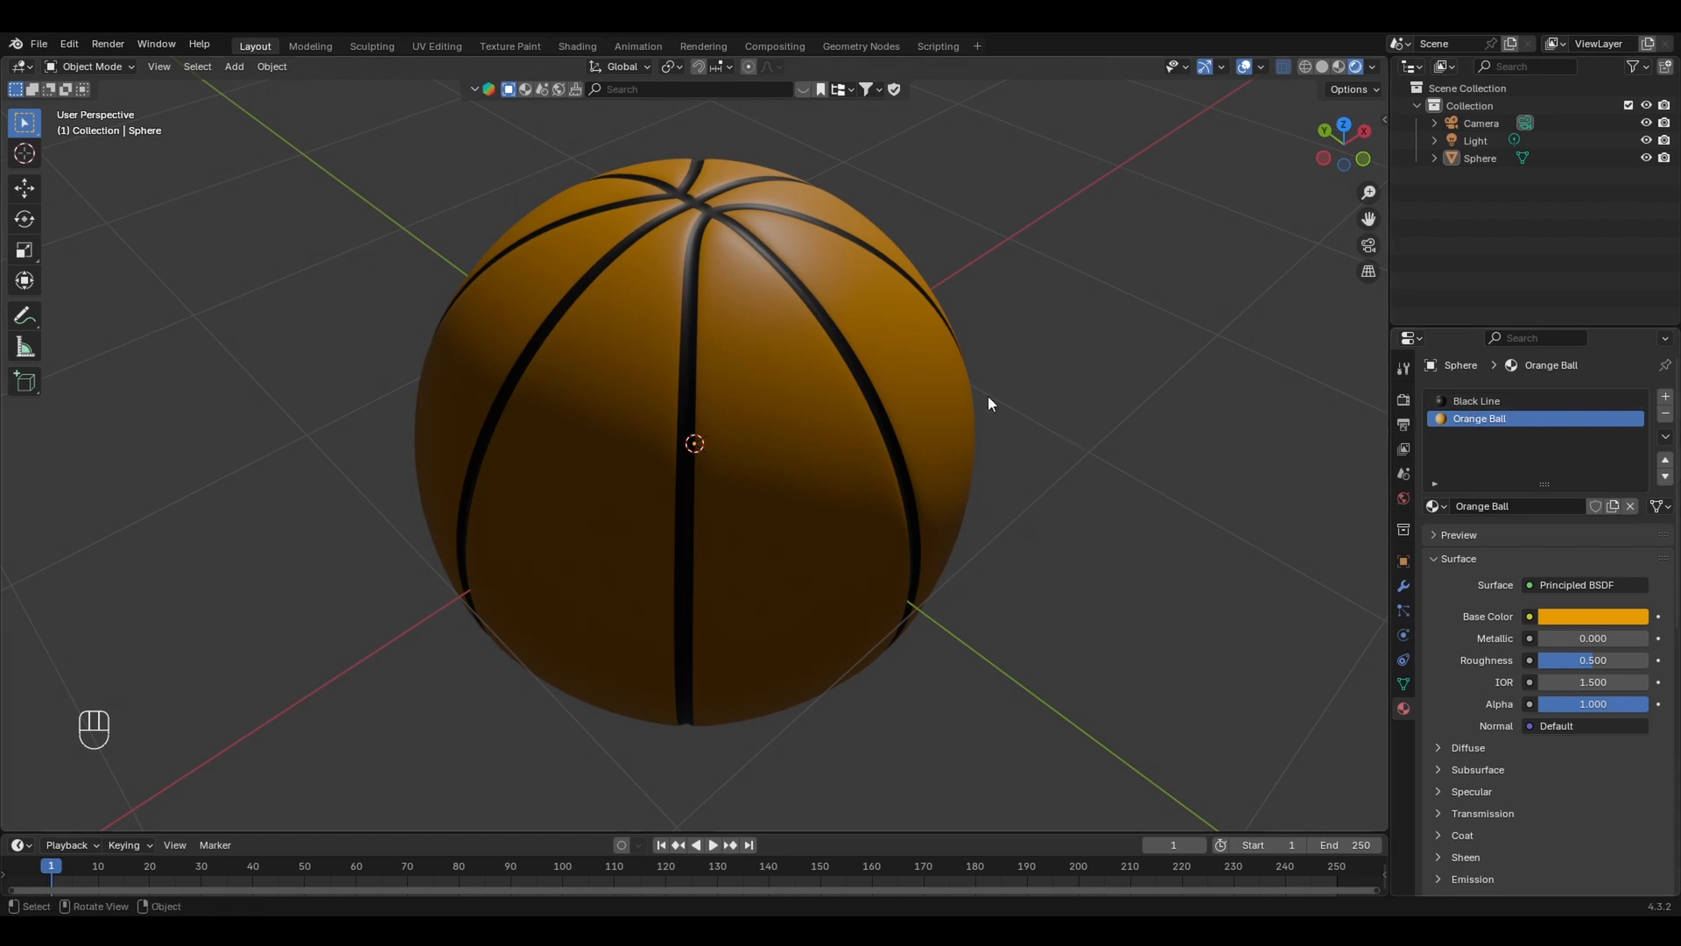
pyautogui.scroll(-5, 846, 425)
pyautogui.scroll(4, 838, 420)
pyautogui.scroll(-1, 876, 407)
pyautogui.moveTo(923, 394); pyautogui.dragTo(727, 341, button='middle')
pyautogui.scroll(2, 647, 308)
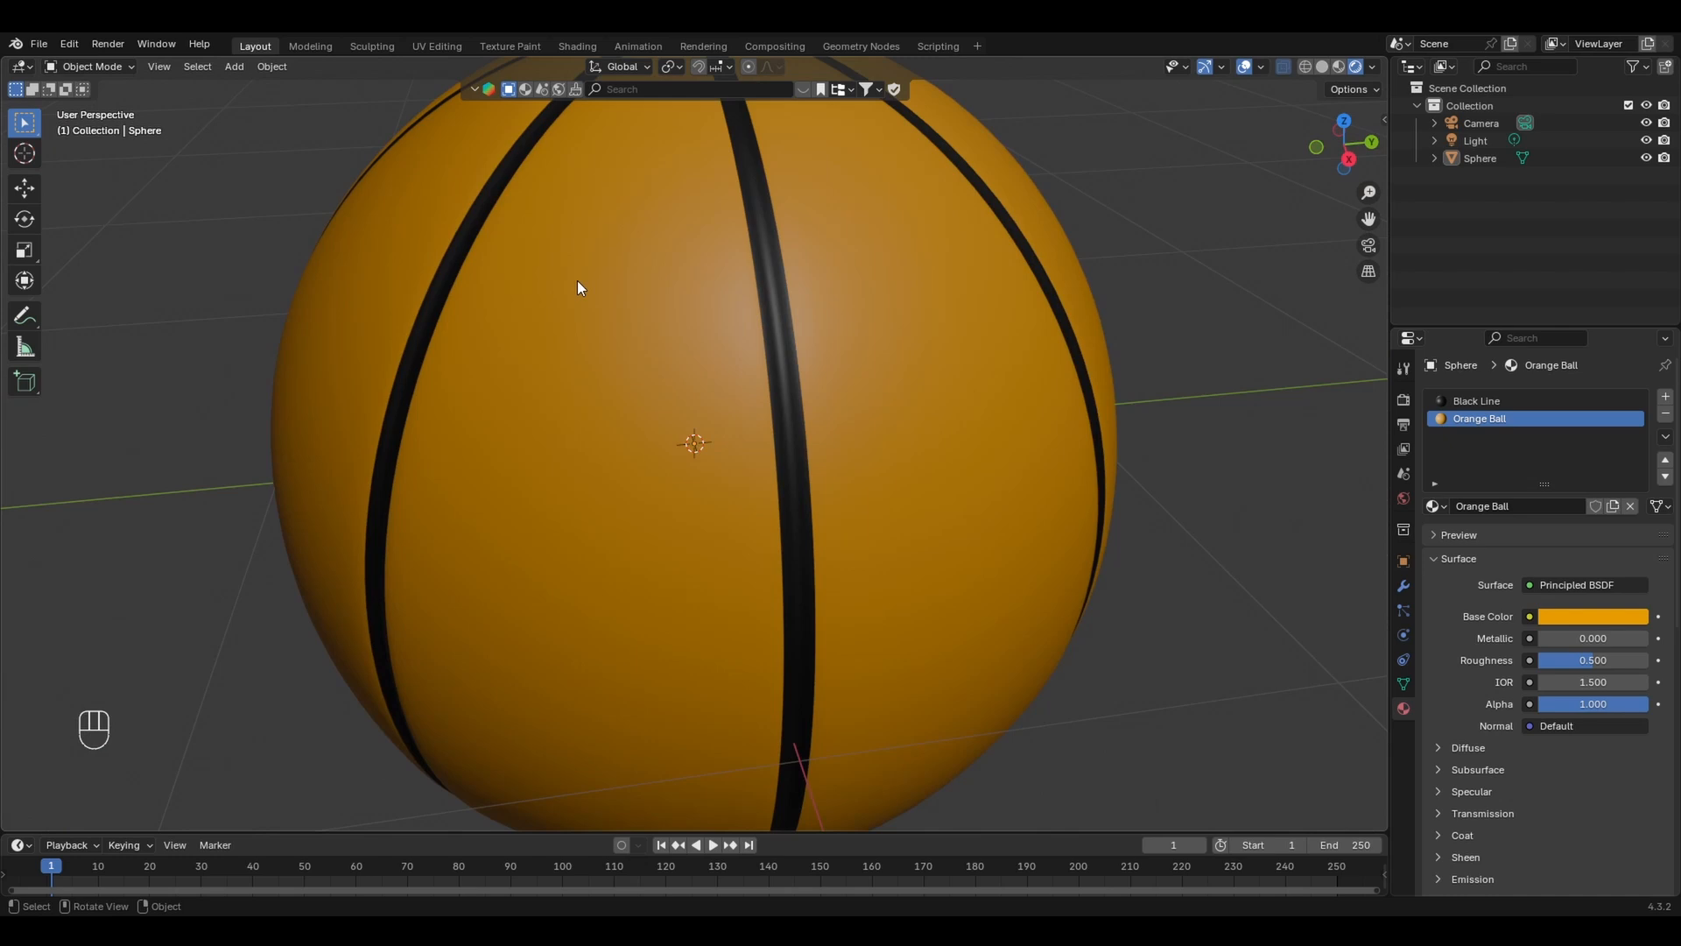
pyautogui.scroll(-3, 578, 282)
pyautogui.moveTo(578, 282)
pyautogui.mouseDown(button='middle')
pyautogui.moveTo(713, 309)
pyautogui.moveTo(544, 293)
pyautogui.moveTo(563, 289)
pyautogui.mouseUp(button='middle')
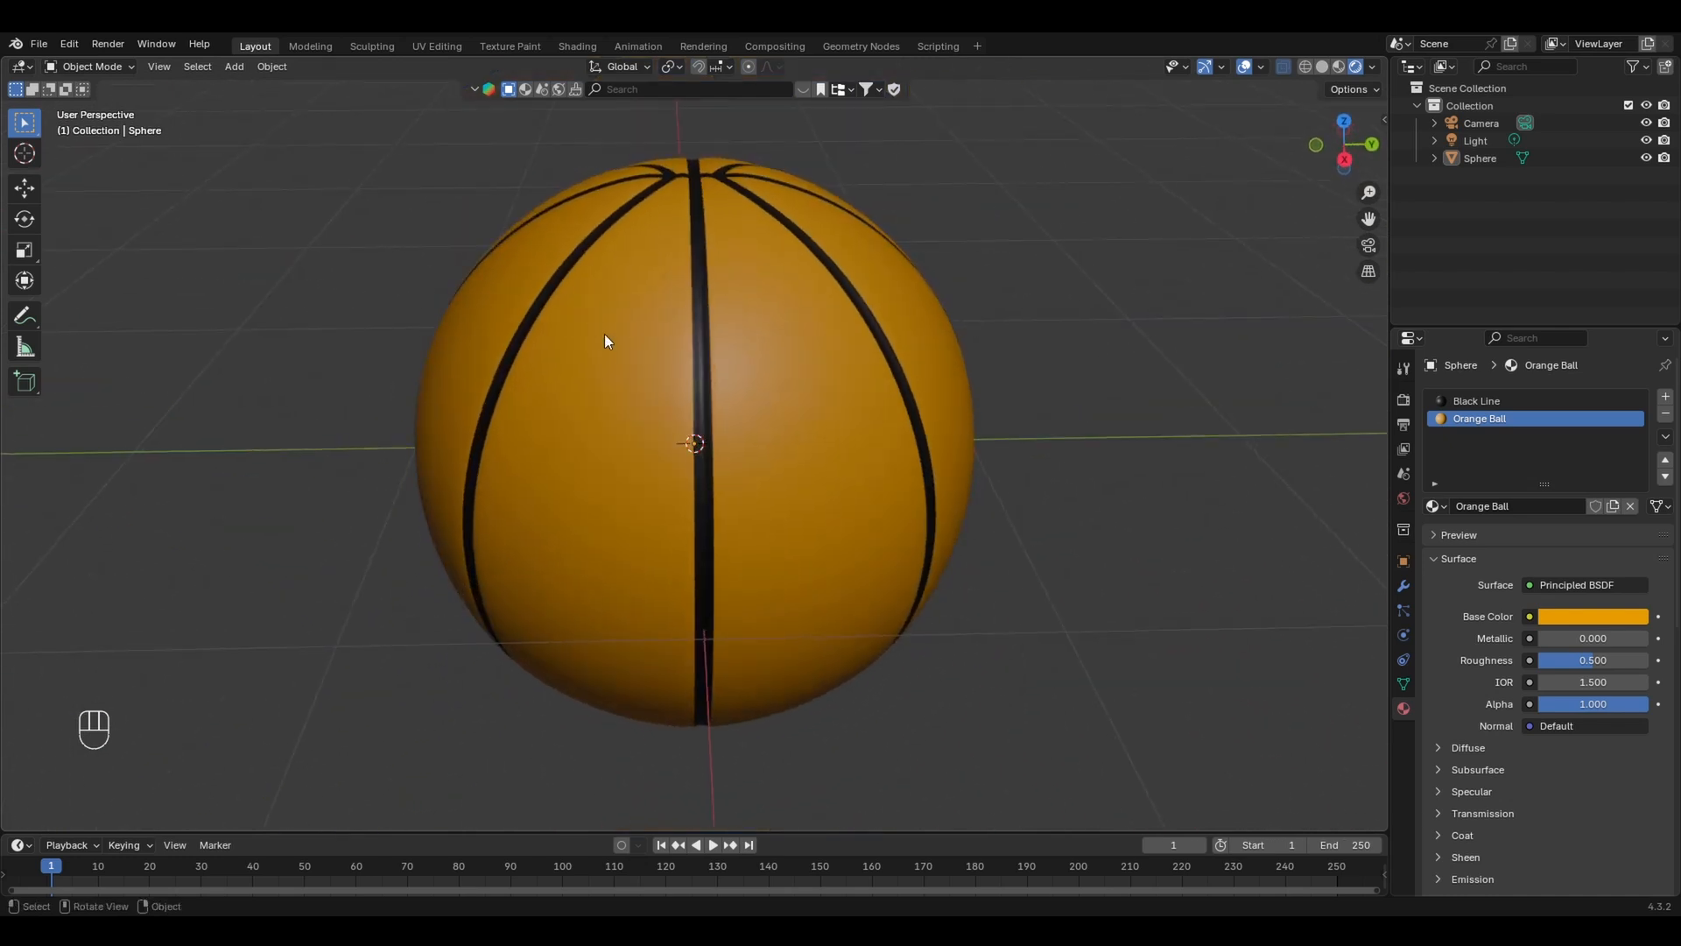
pyautogui.scroll(-1, 630, 359)
pyautogui.moveTo(630, 359); pyautogui.dragTo(698, 398, button='middle')
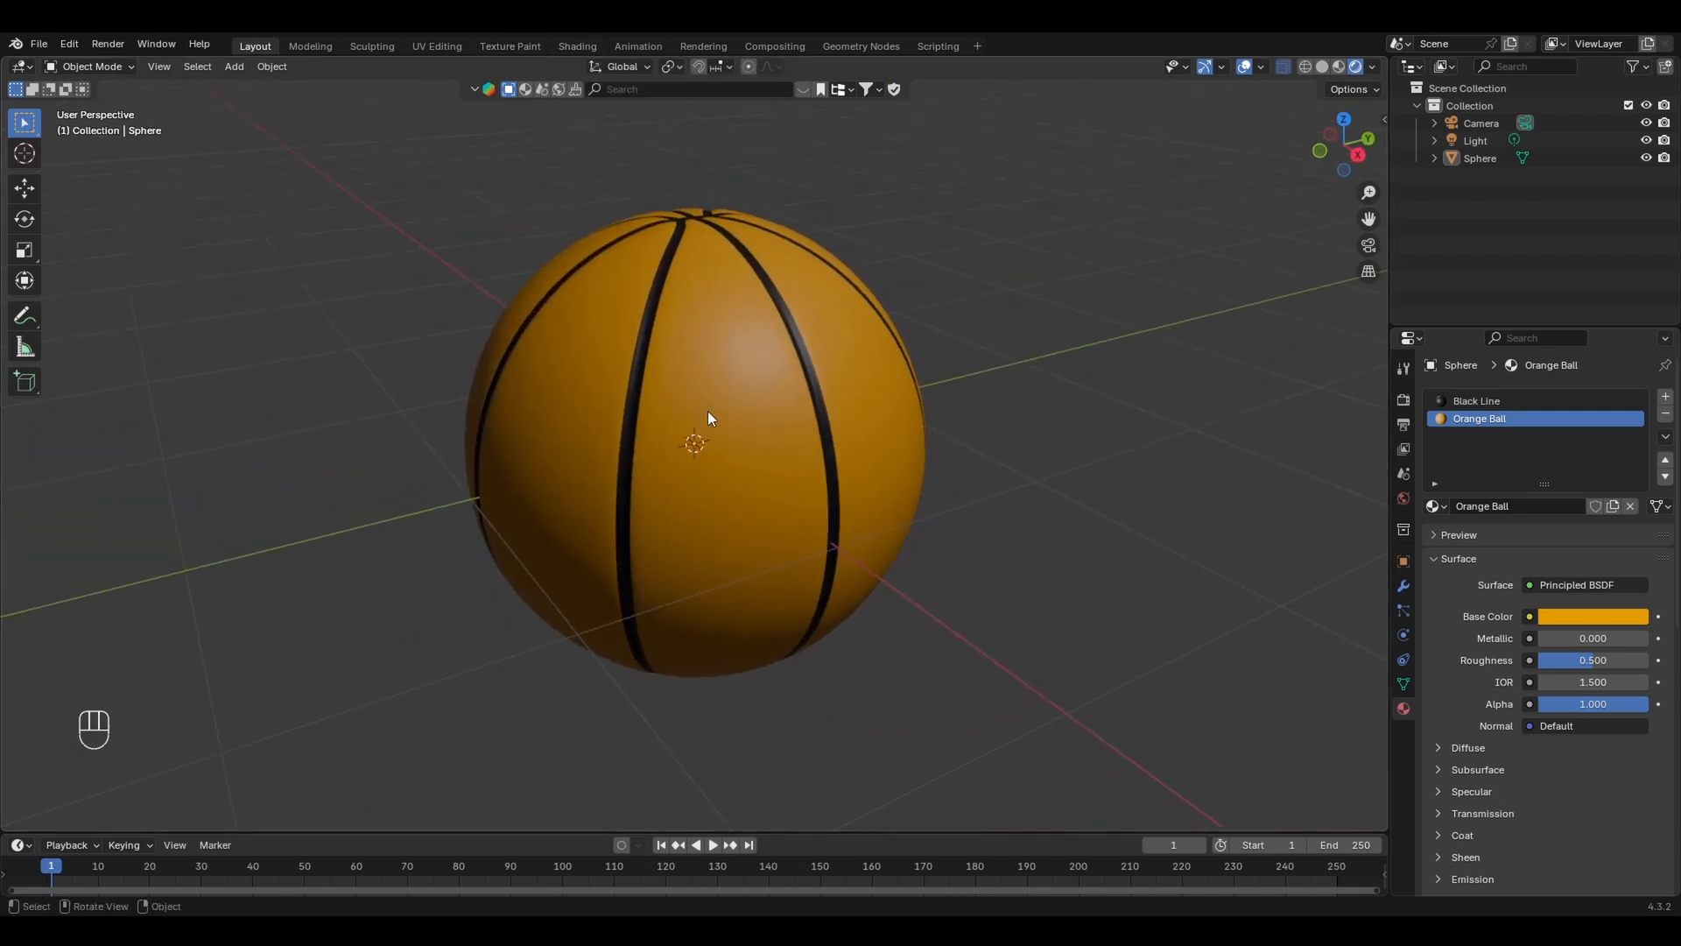
pyautogui.scroll(-2, 743, 405)
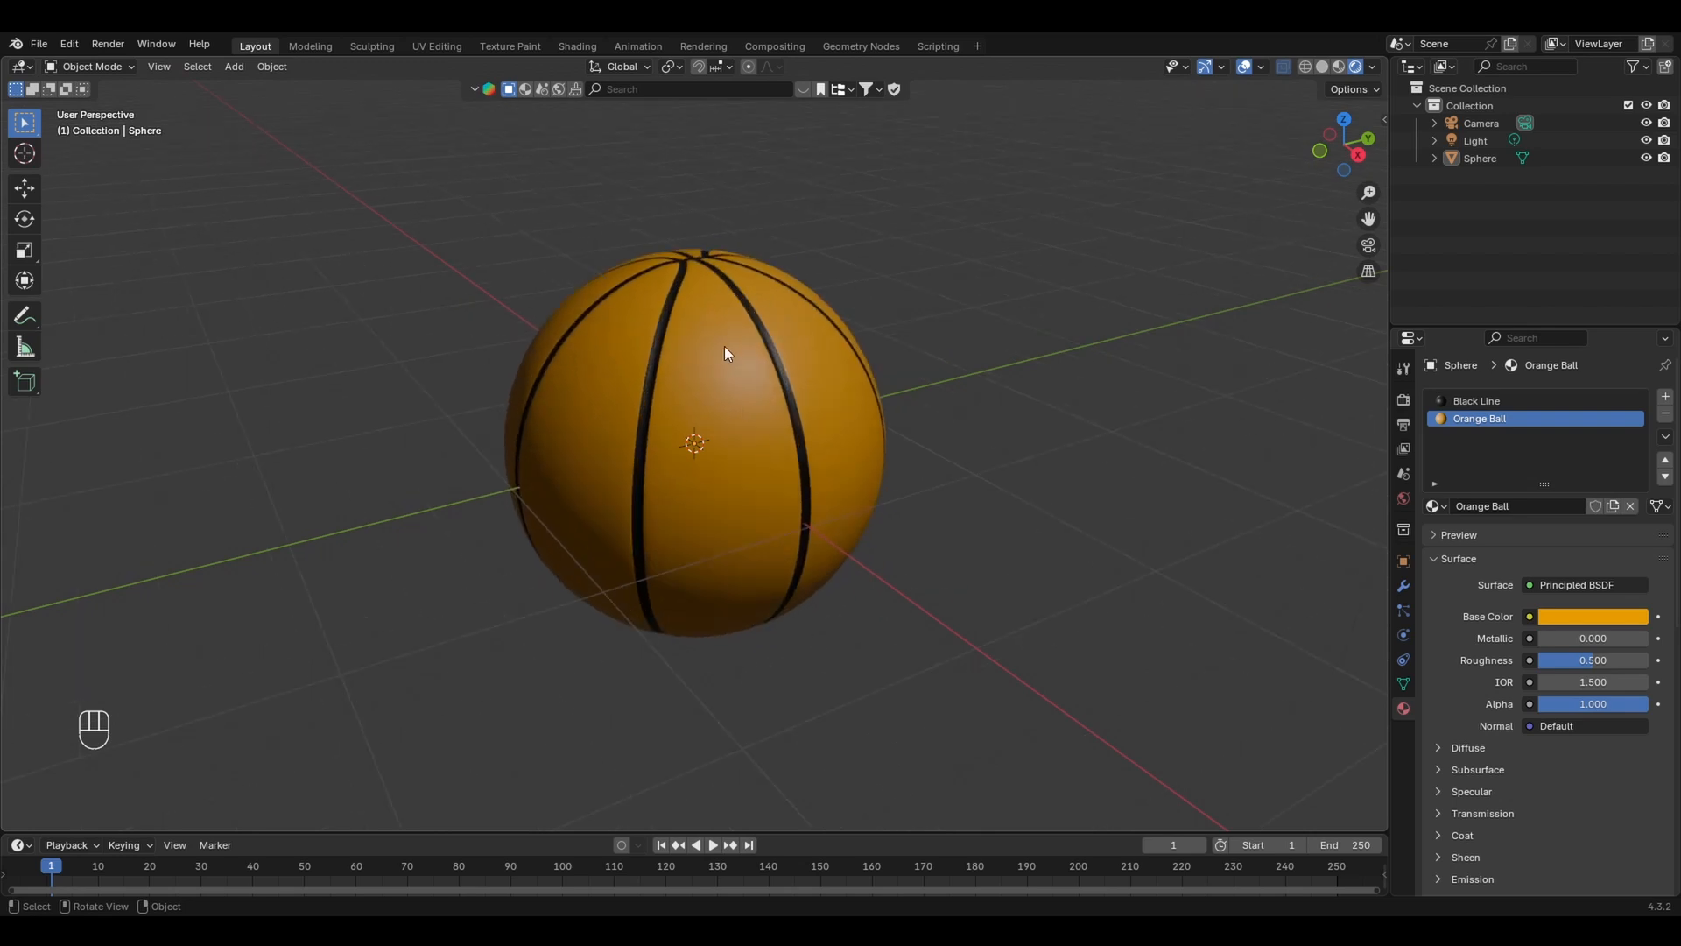
# - Select the basketball sphere and switch it to Edit Mode
pyautogui.click(693, 368)
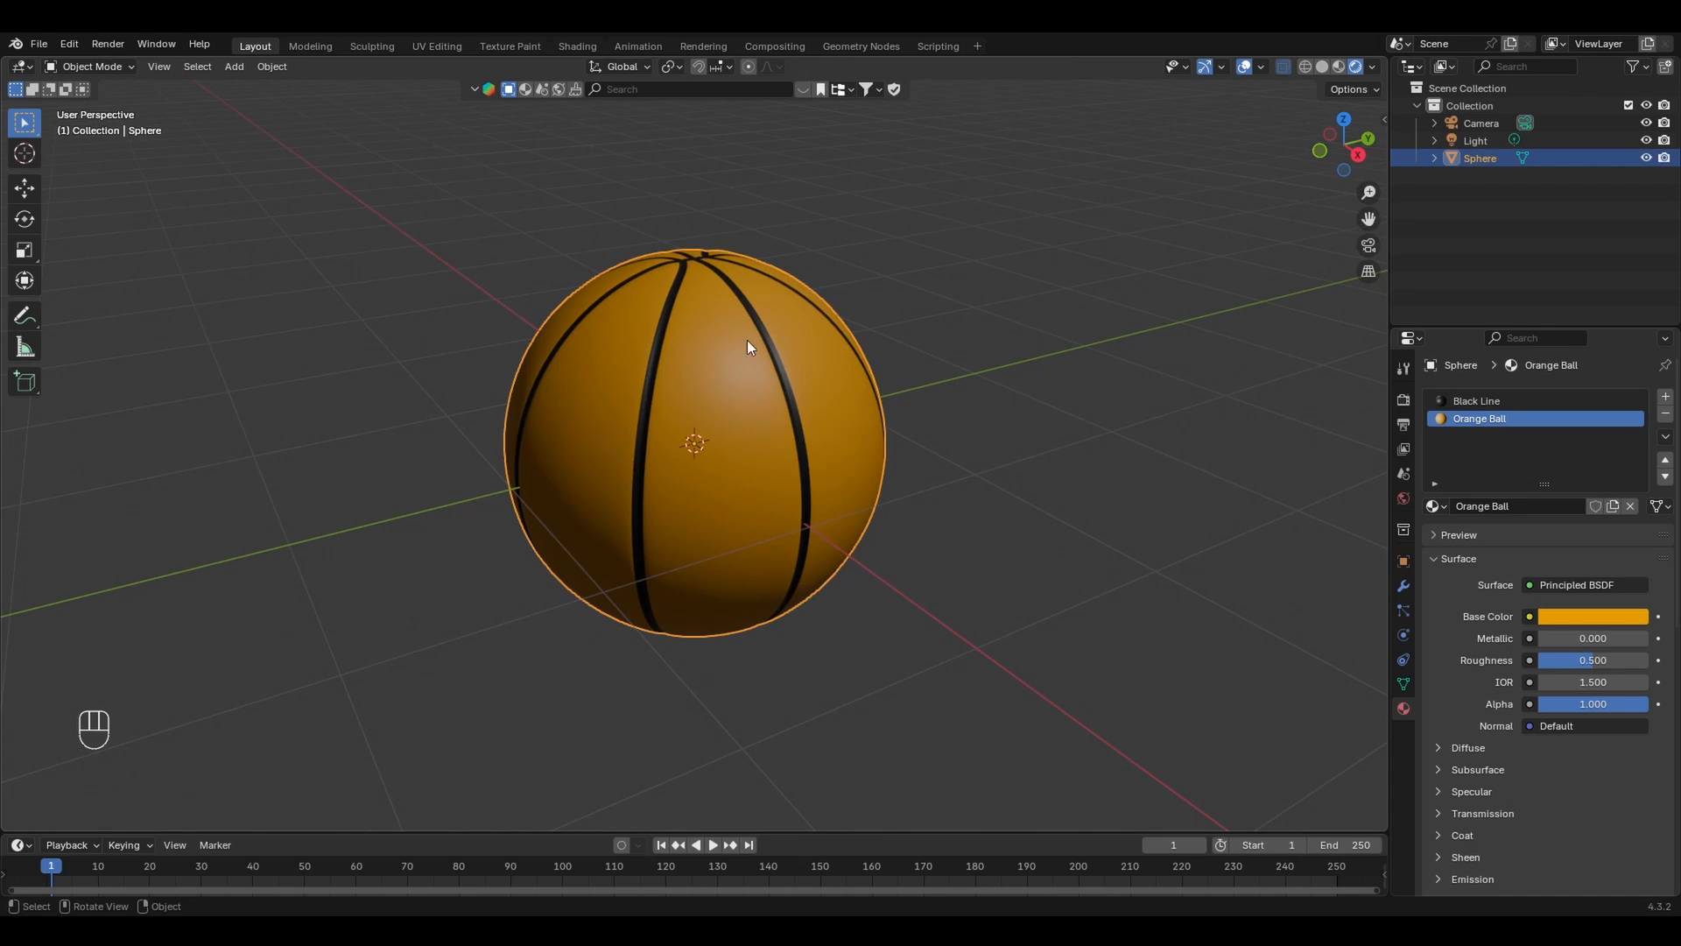
pyautogui.moveTo(742, 317); pyautogui.dragTo(749, 350, button='middle')
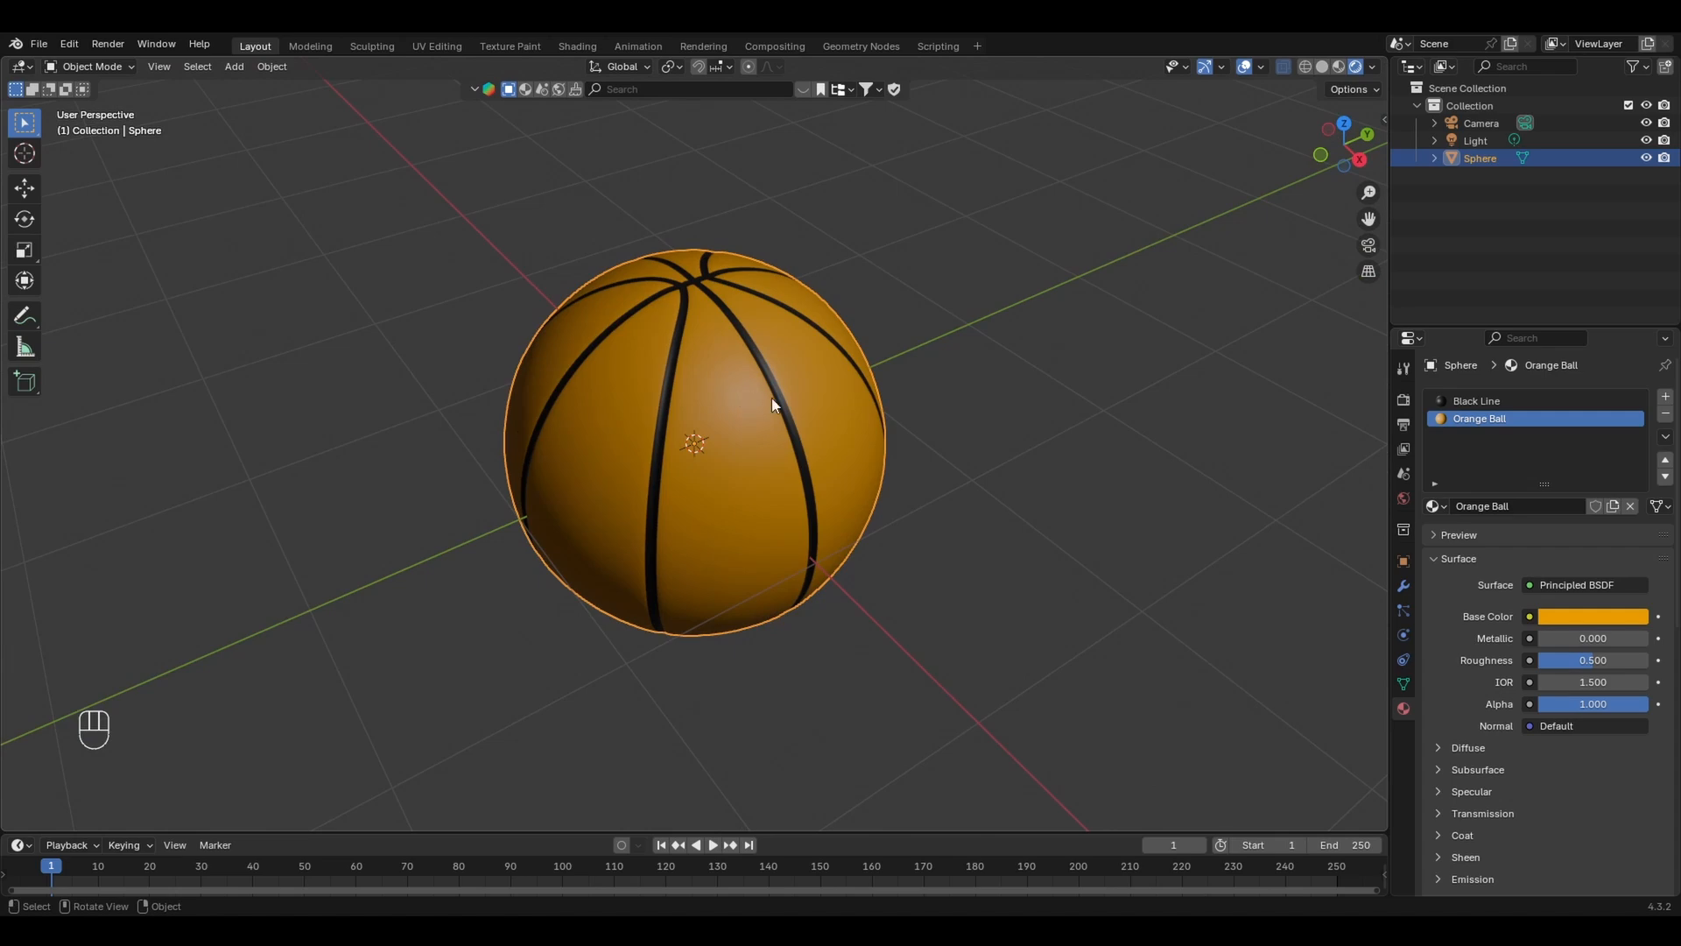
pyautogui.press('Tab')
pyautogui.moveTo(739, 375); pyautogui.dragTo(701, 395, button='middle')
pyautogui.scroll(3, 701, 396)
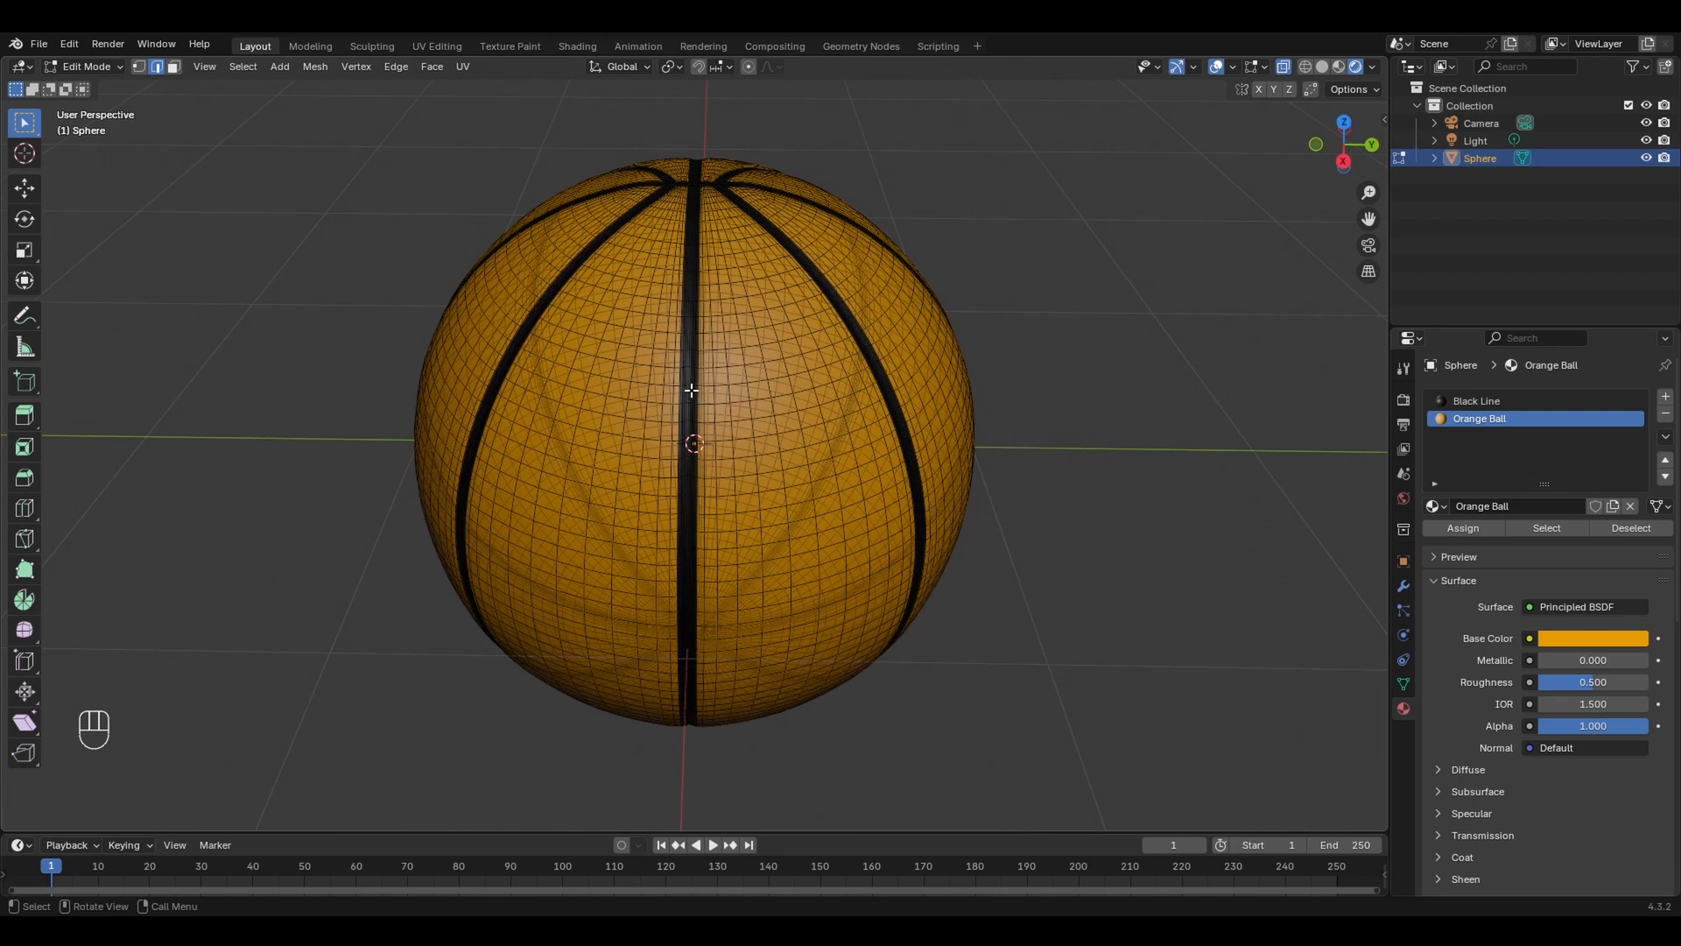
pyautogui.keyDown('alt'); pyautogui.click(688, 388); pyautogui.keyUp('alt')
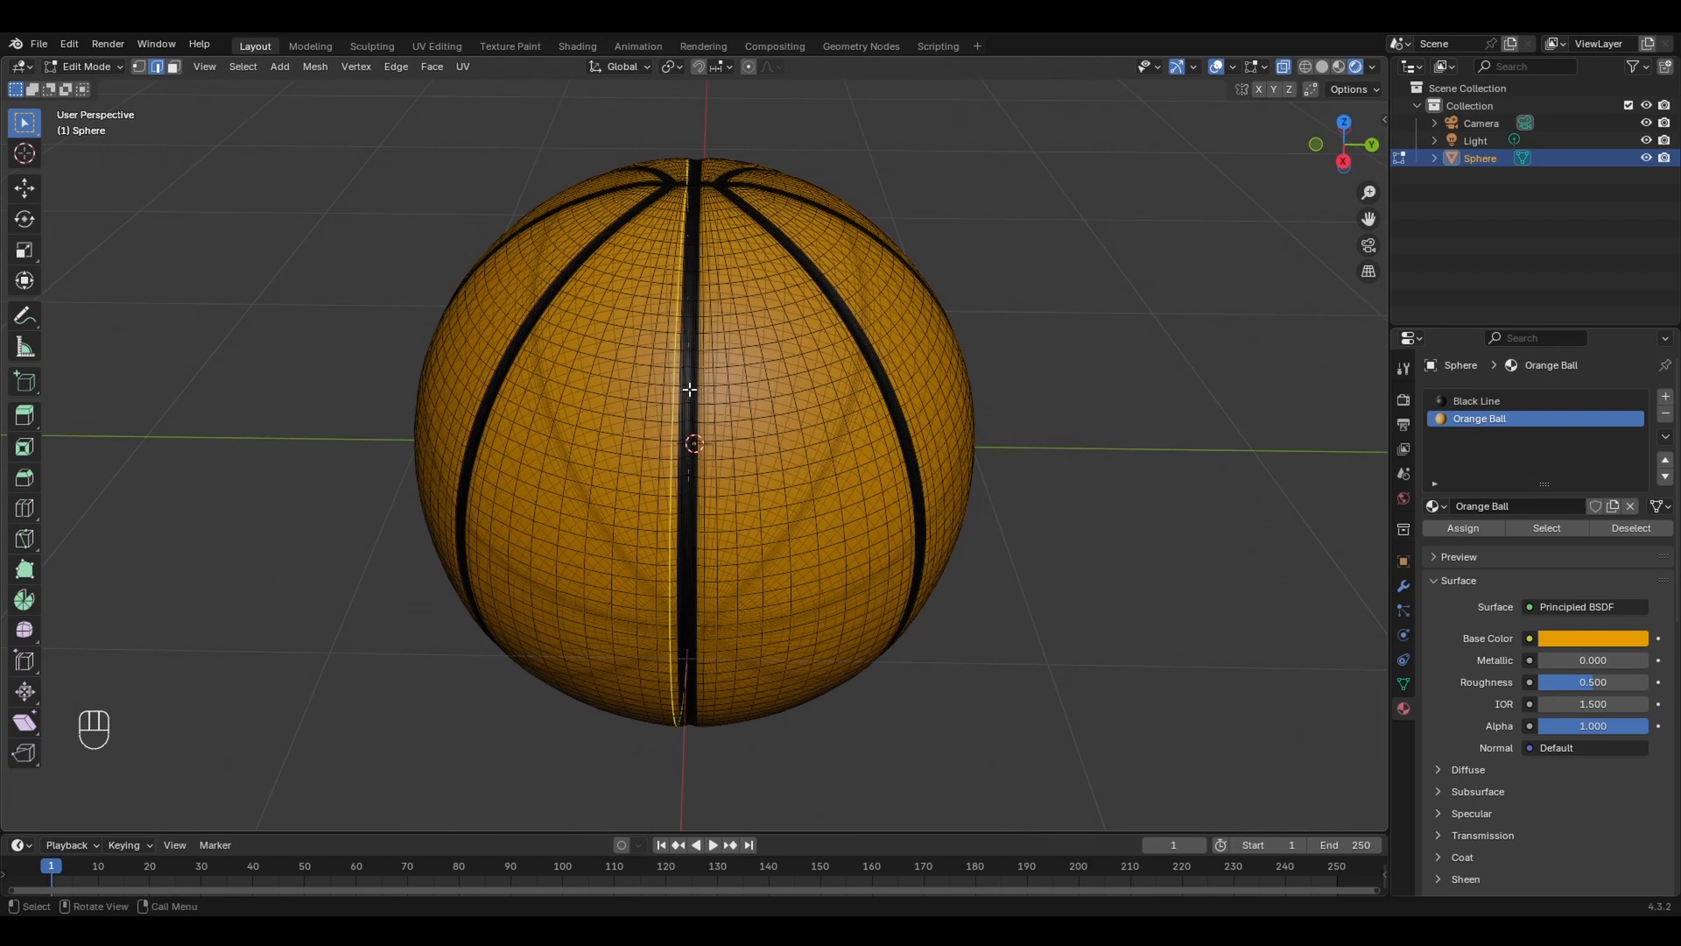
pyautogui.click(691, 390)
pyautogui.keyDown('alt'); pyautogui.click(691, 390); pyautogui.keyUp('alt')
pyautogui.moveTo(651, 373); pyautogui.dragTo(809, 419, button='middle')
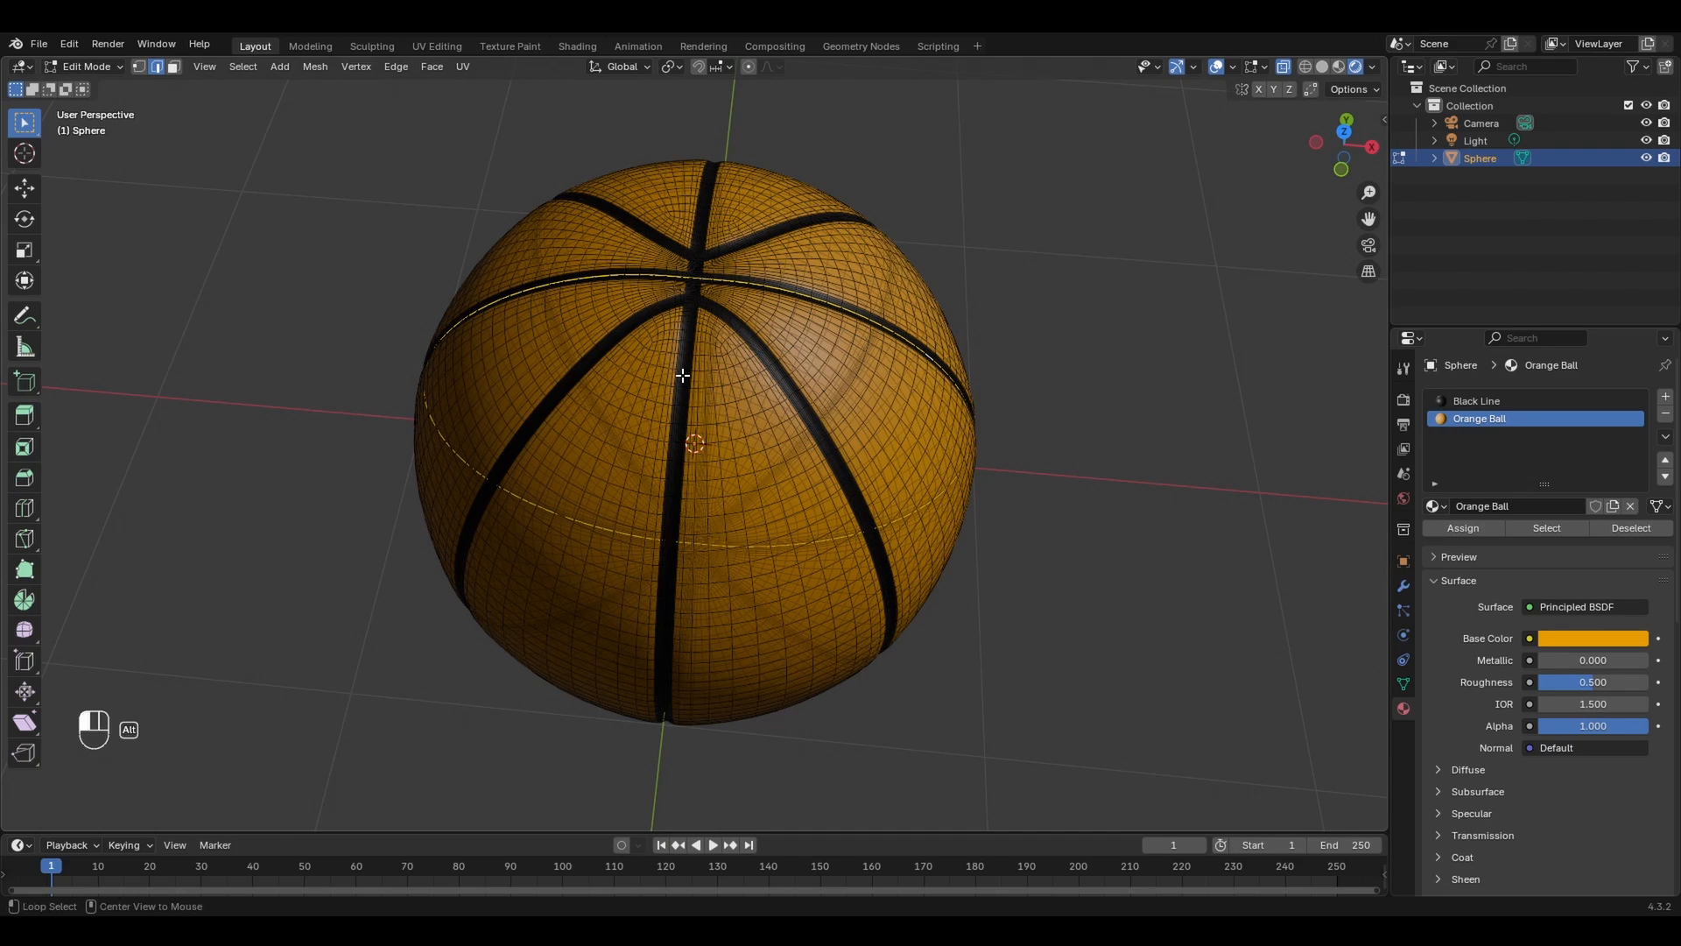
# - Select the edge loops running down the middle of one straight and one curved black seam, and turn off X-ray
pyautogui.keyDown('alt'); pyautogui.click(682, 376); pyautogui.keyUp('alt')
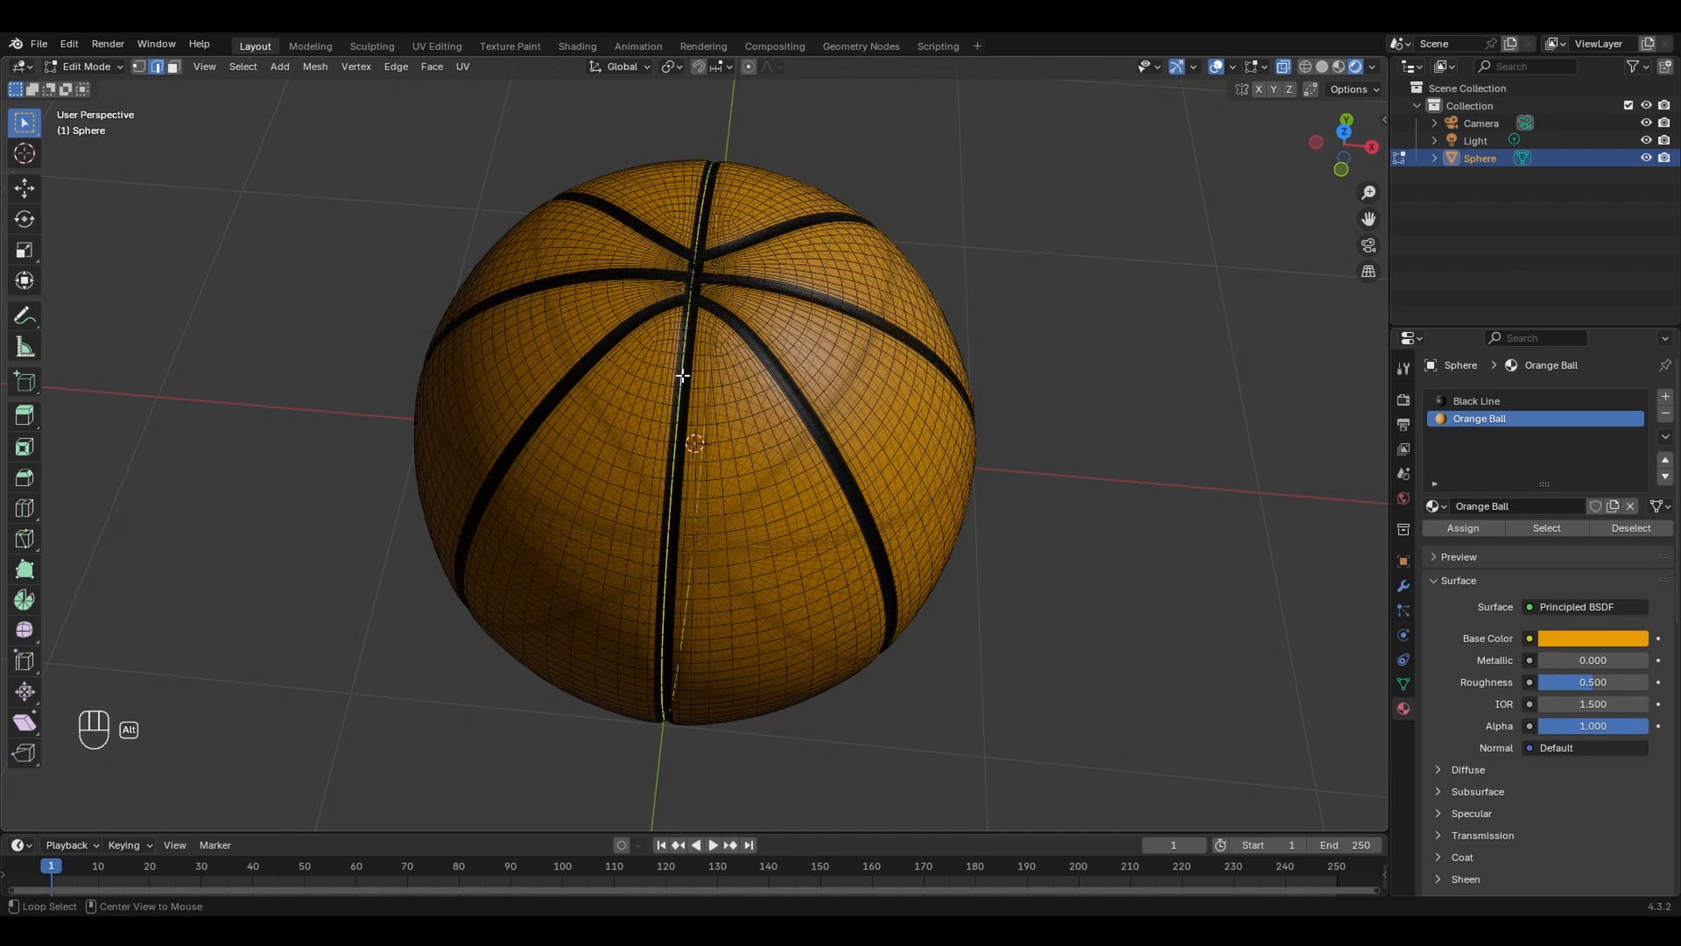
pyautogui.keyDown('alt'); pyautogui.keyDown('shift'); pyautogui.click(776, 371); pyautogui.keyUp('shift'); pyautogui.keyUp('alt')
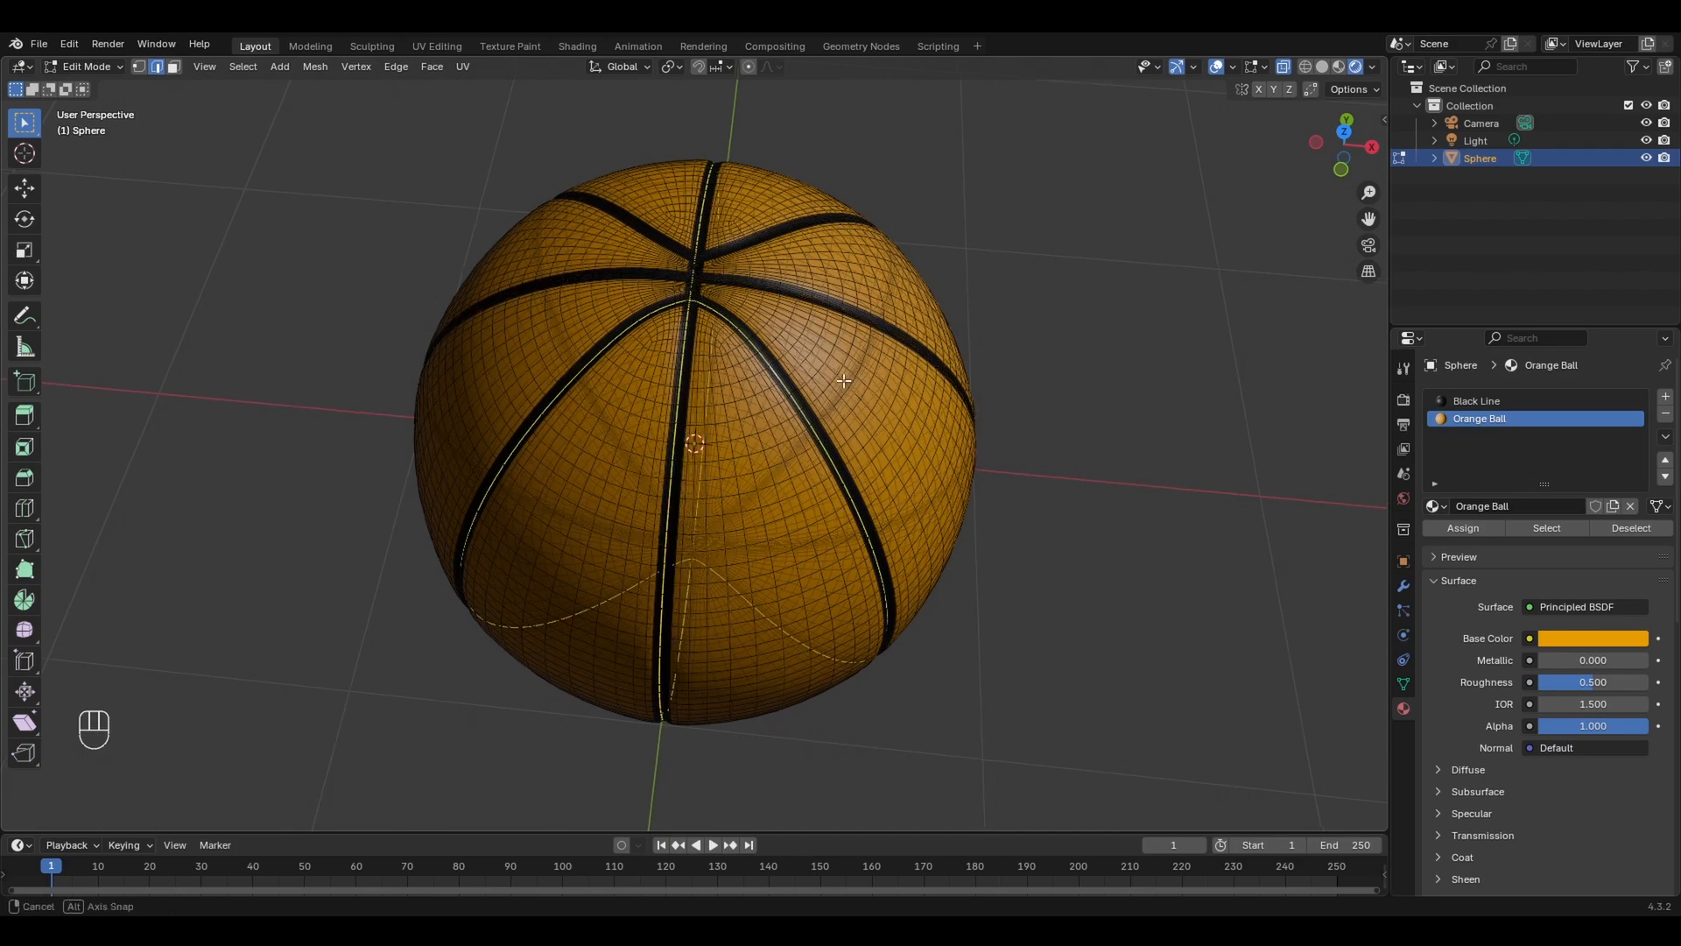
pyautogui.moveTo(776, 372); pyautogui.dragTo(696, 347, button='middle')
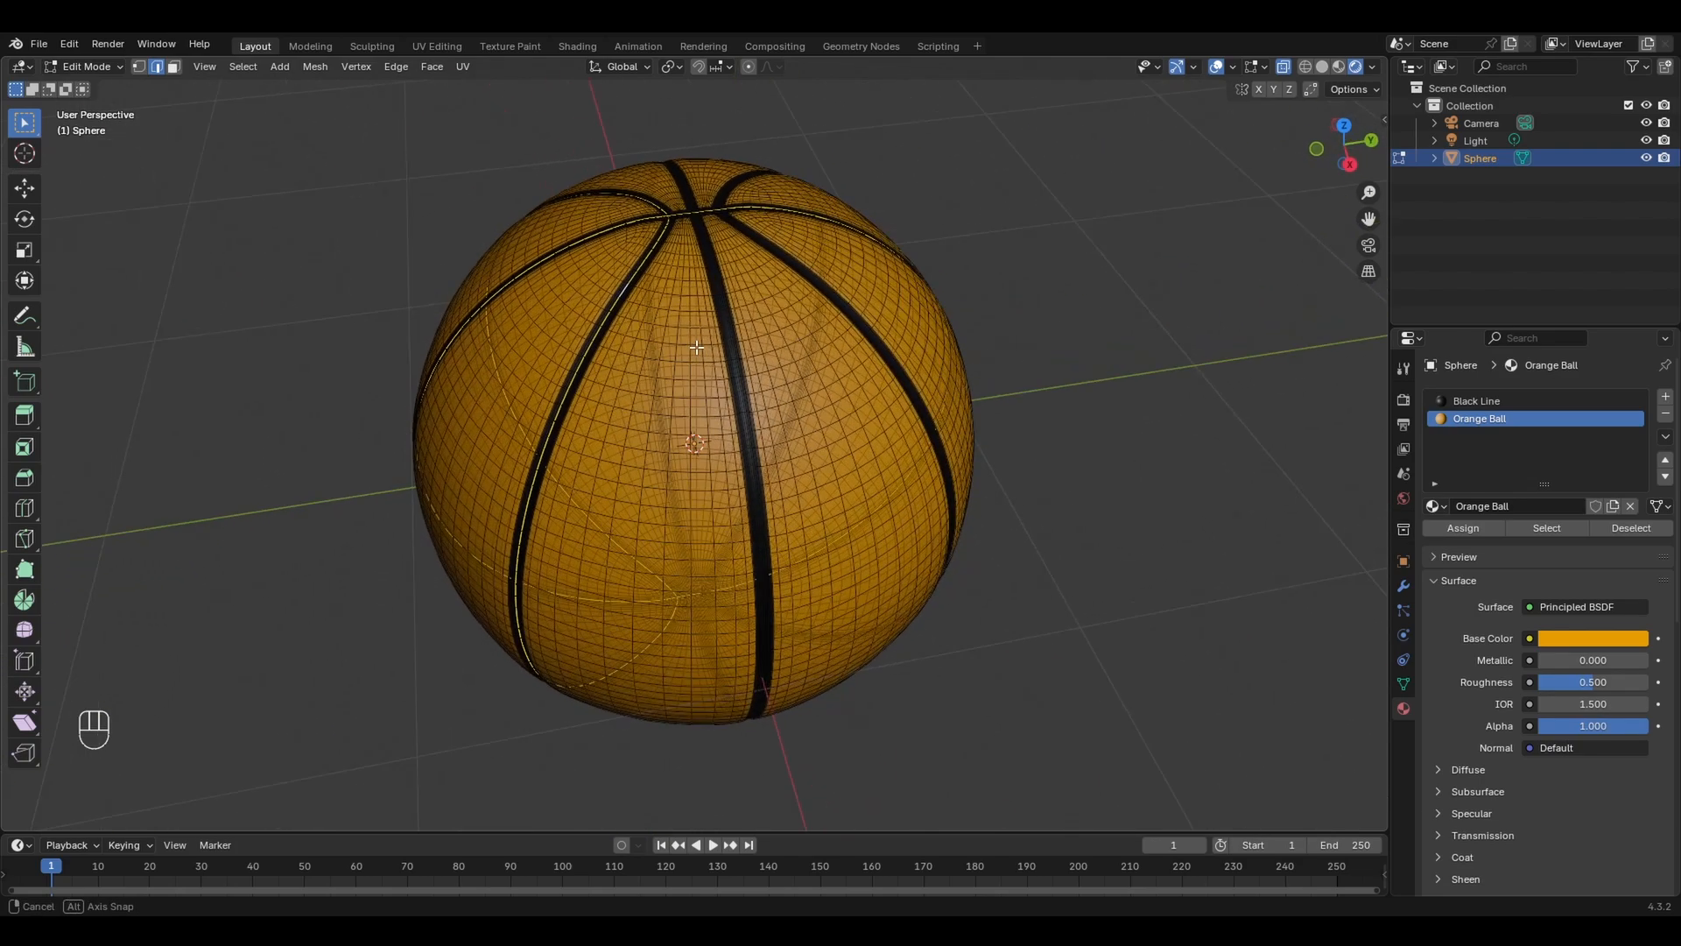
pyautogui.keyDown('alt'); pyautogui.keyDown('shift'); pyautogui.click(734, 379); pyautogui.keyUp('shift'); pyautogui.keyUp('alt')
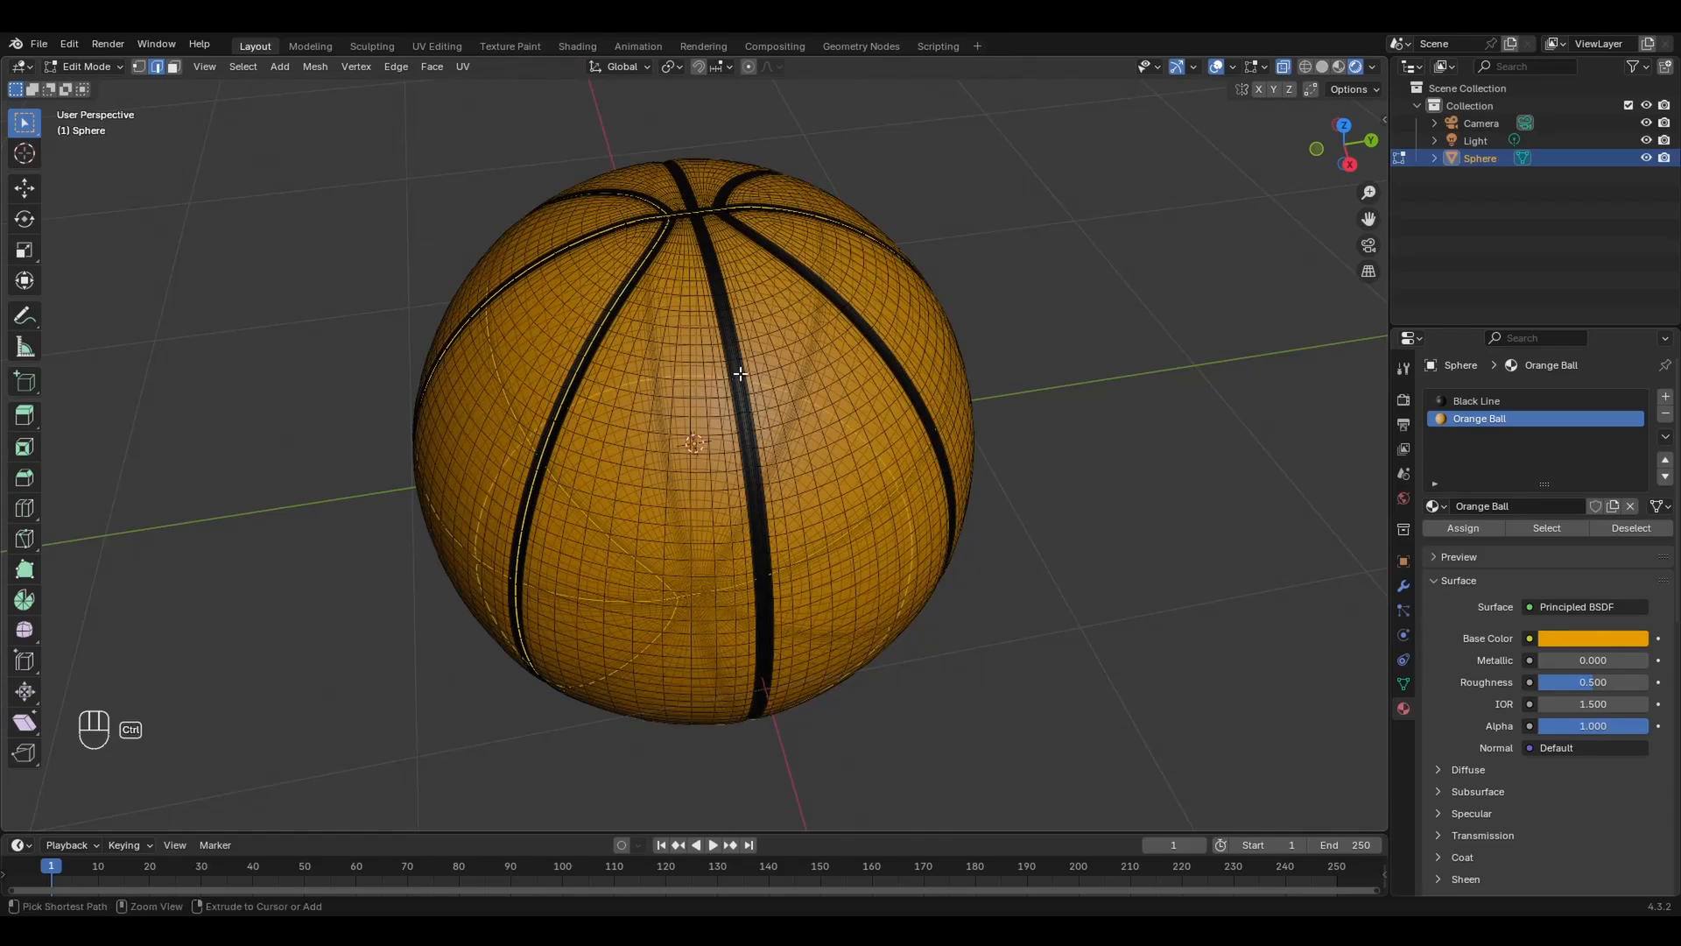
pyautogui.hotkey('ctrl', 'z')
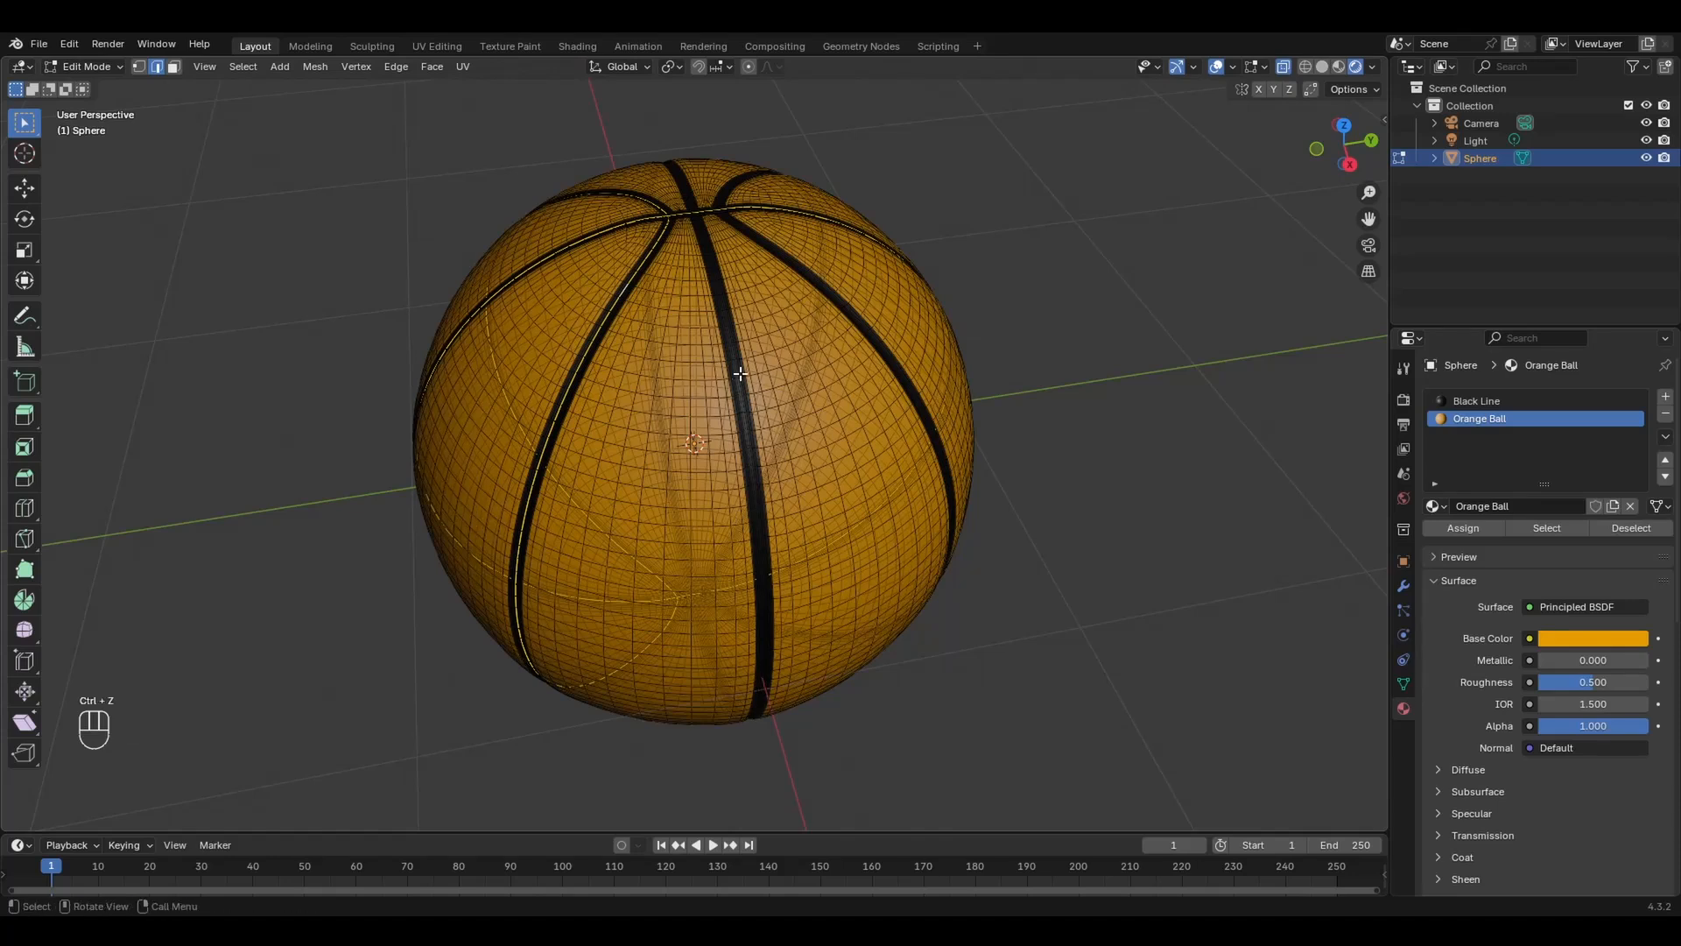
pyautogui.click(1285, 67)
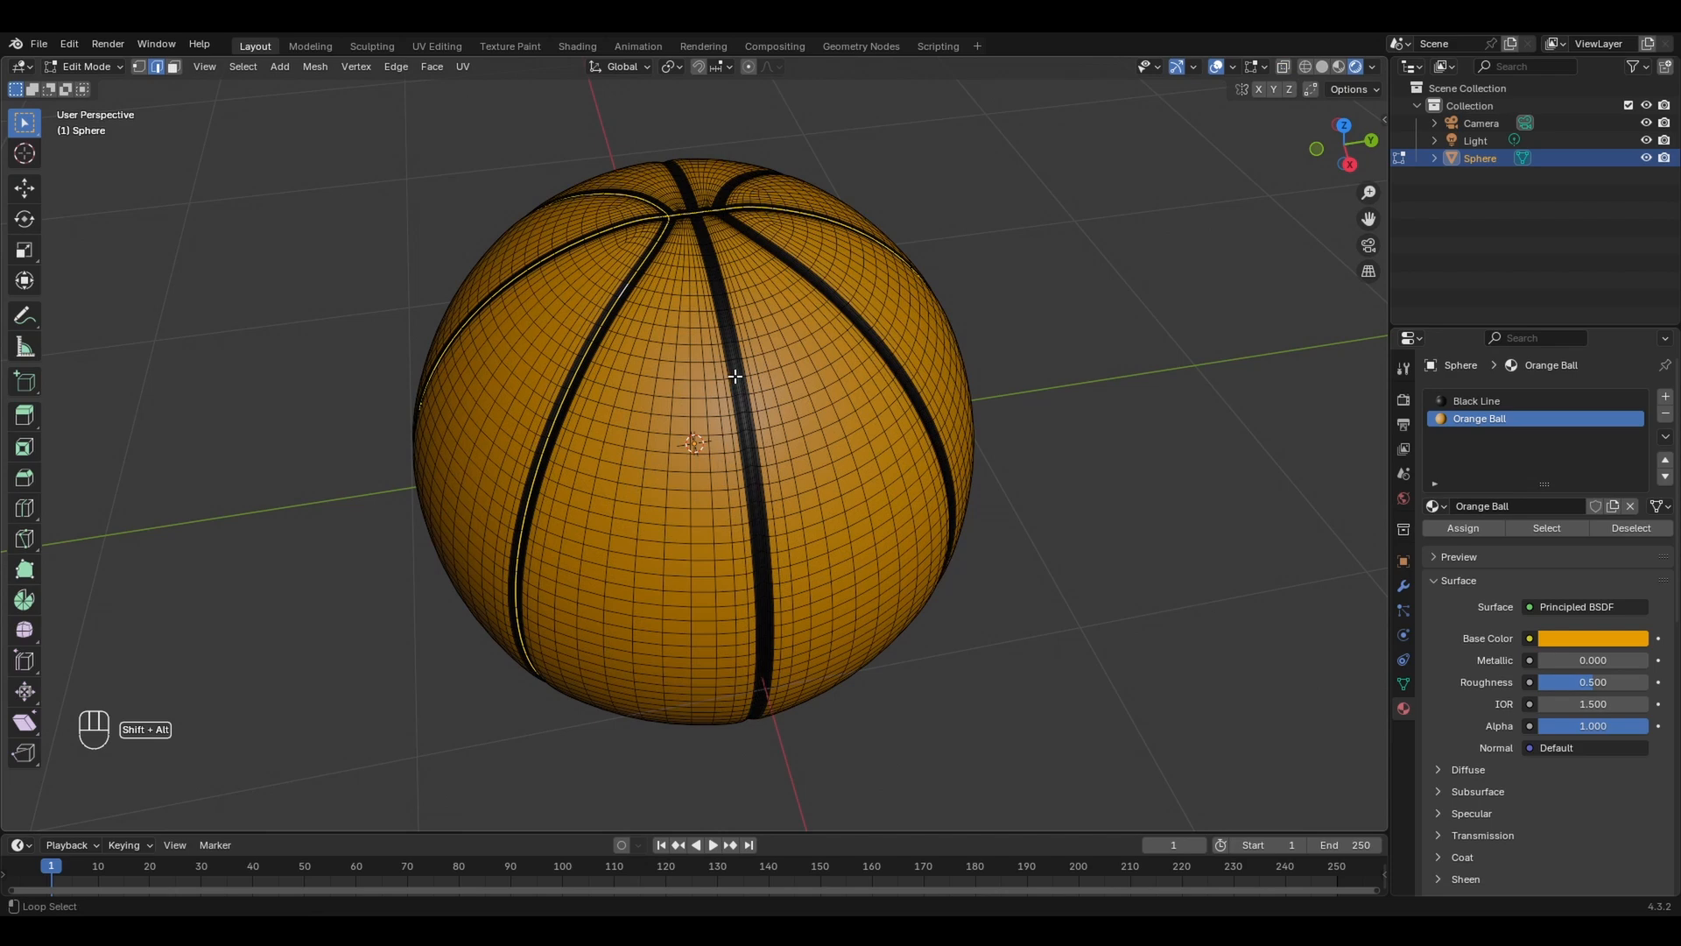
# - Add the centre edge loops of the remaining black lines to the selection and mark all selected loops as UV seams
pyautogui.keyDown('alt'); pyautogui.keyDown('shift'); pyautogui.click(734, 377); pyautogui.keyUp('shift'); pyautogui.keyUp('alt')
pyautogui.moveTo(734, 377); pyautogui.dragTo(751, 371, button='middle')
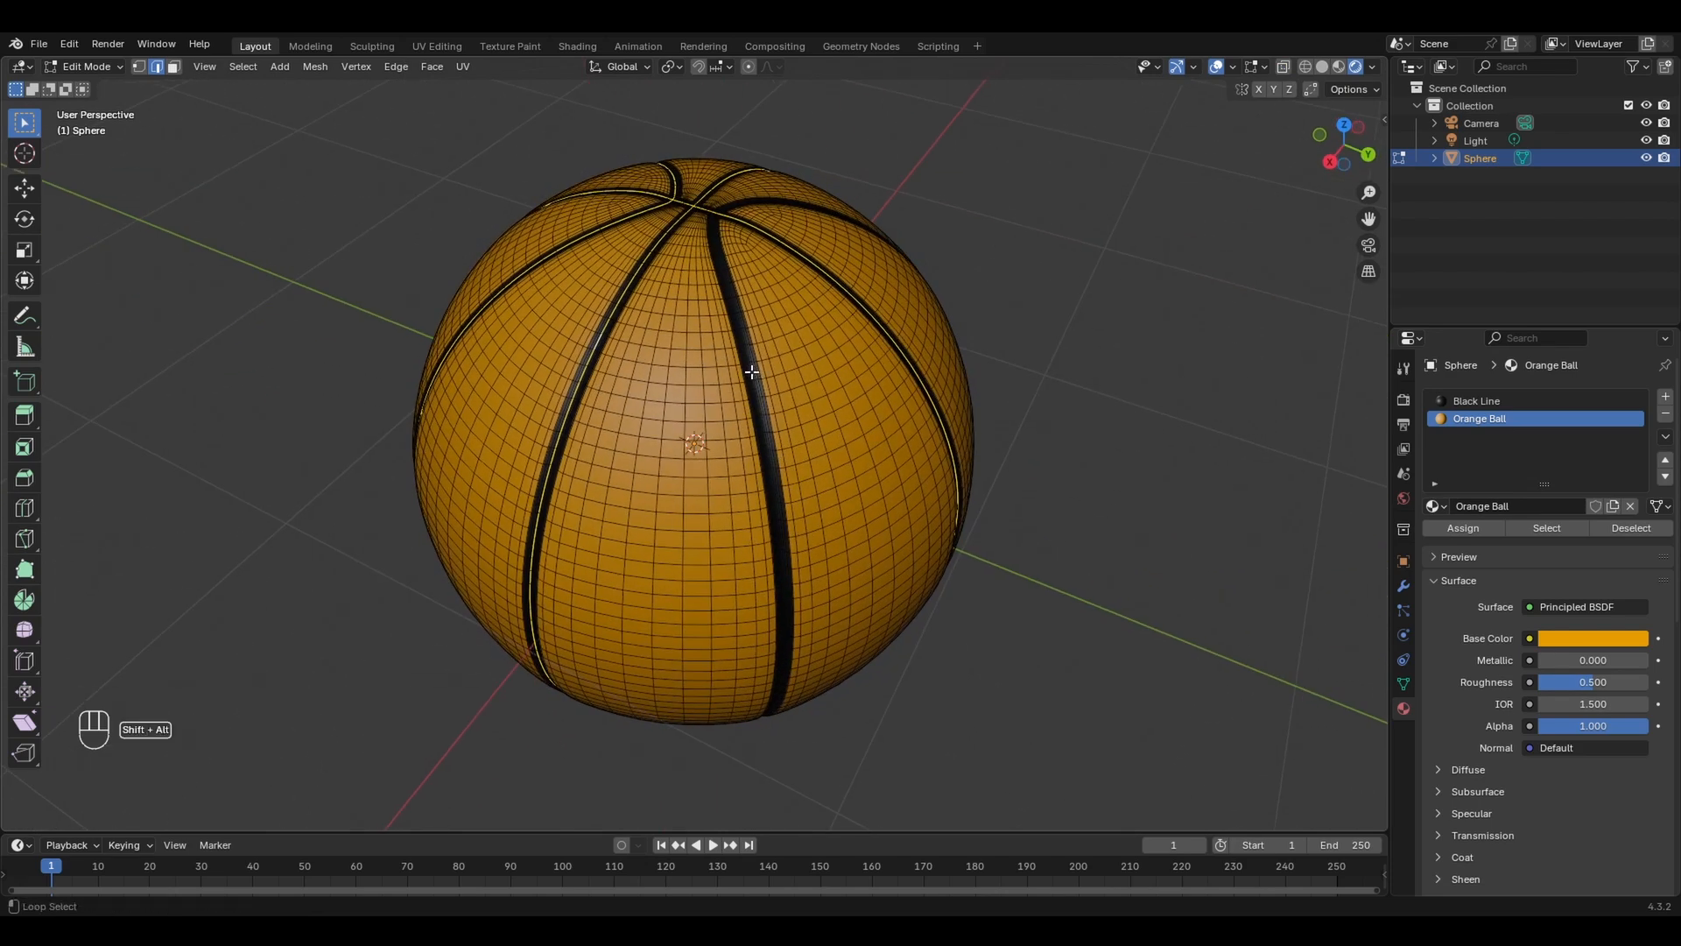
pyautogui.keyDown('alt'); pyautogui.keyDown('shift'); pyautogui.click(751, 371); pyautogui.keyUp('shift'); pyautogui.keyUp('alt')
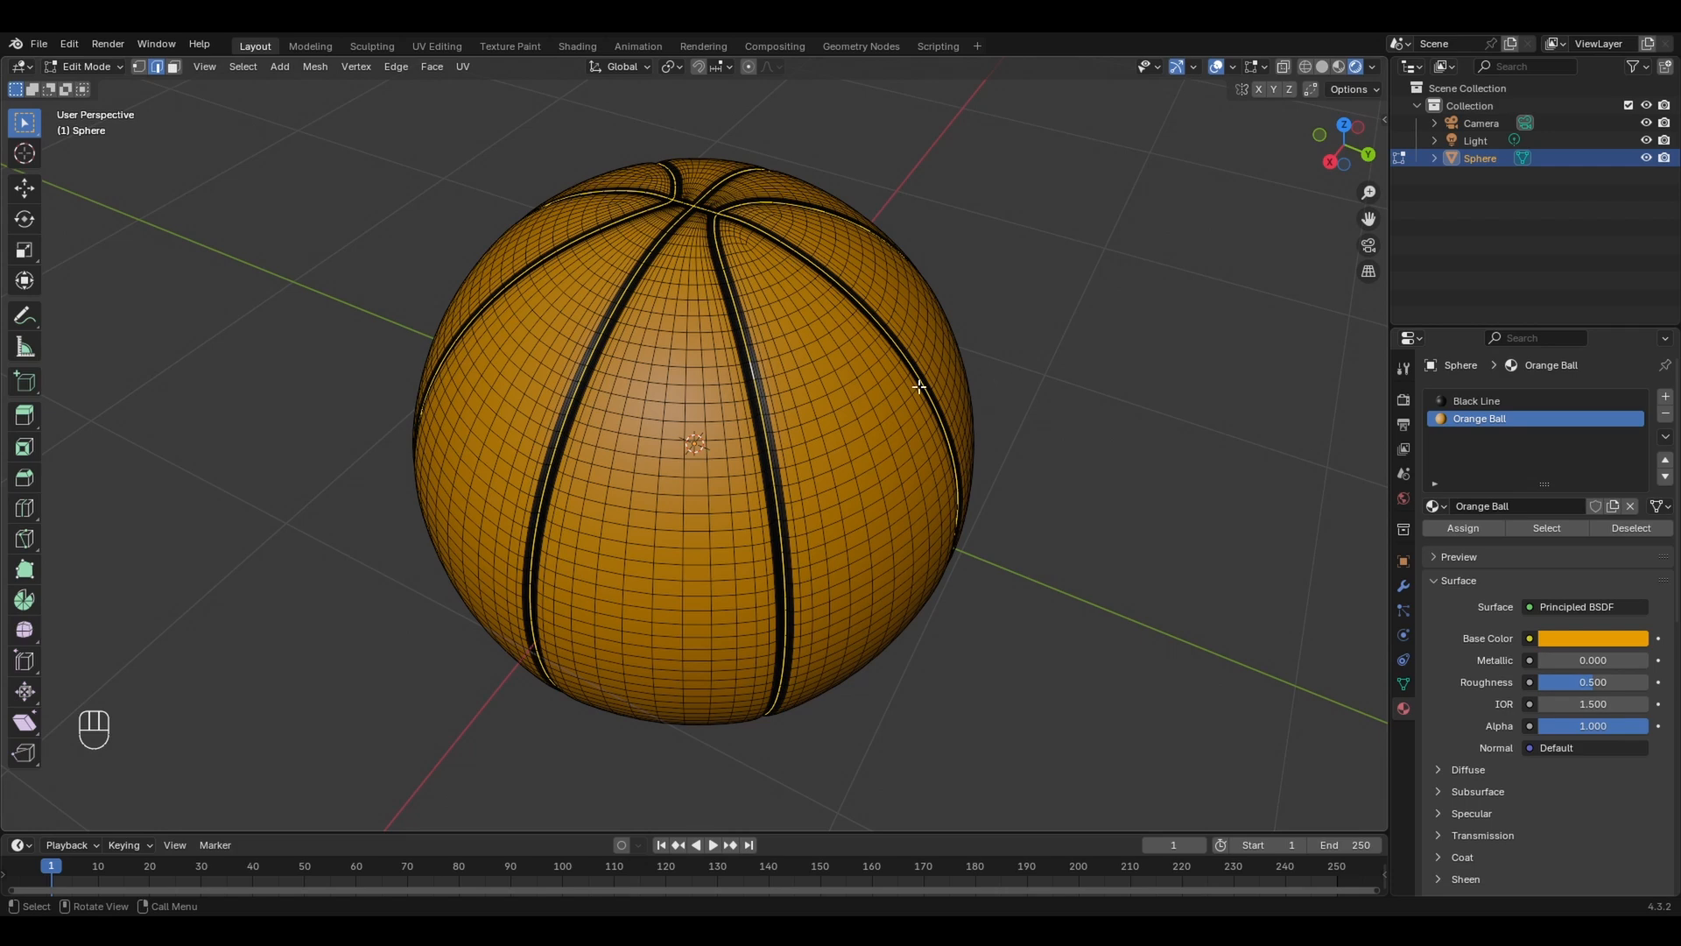
pyautogui.press('u')
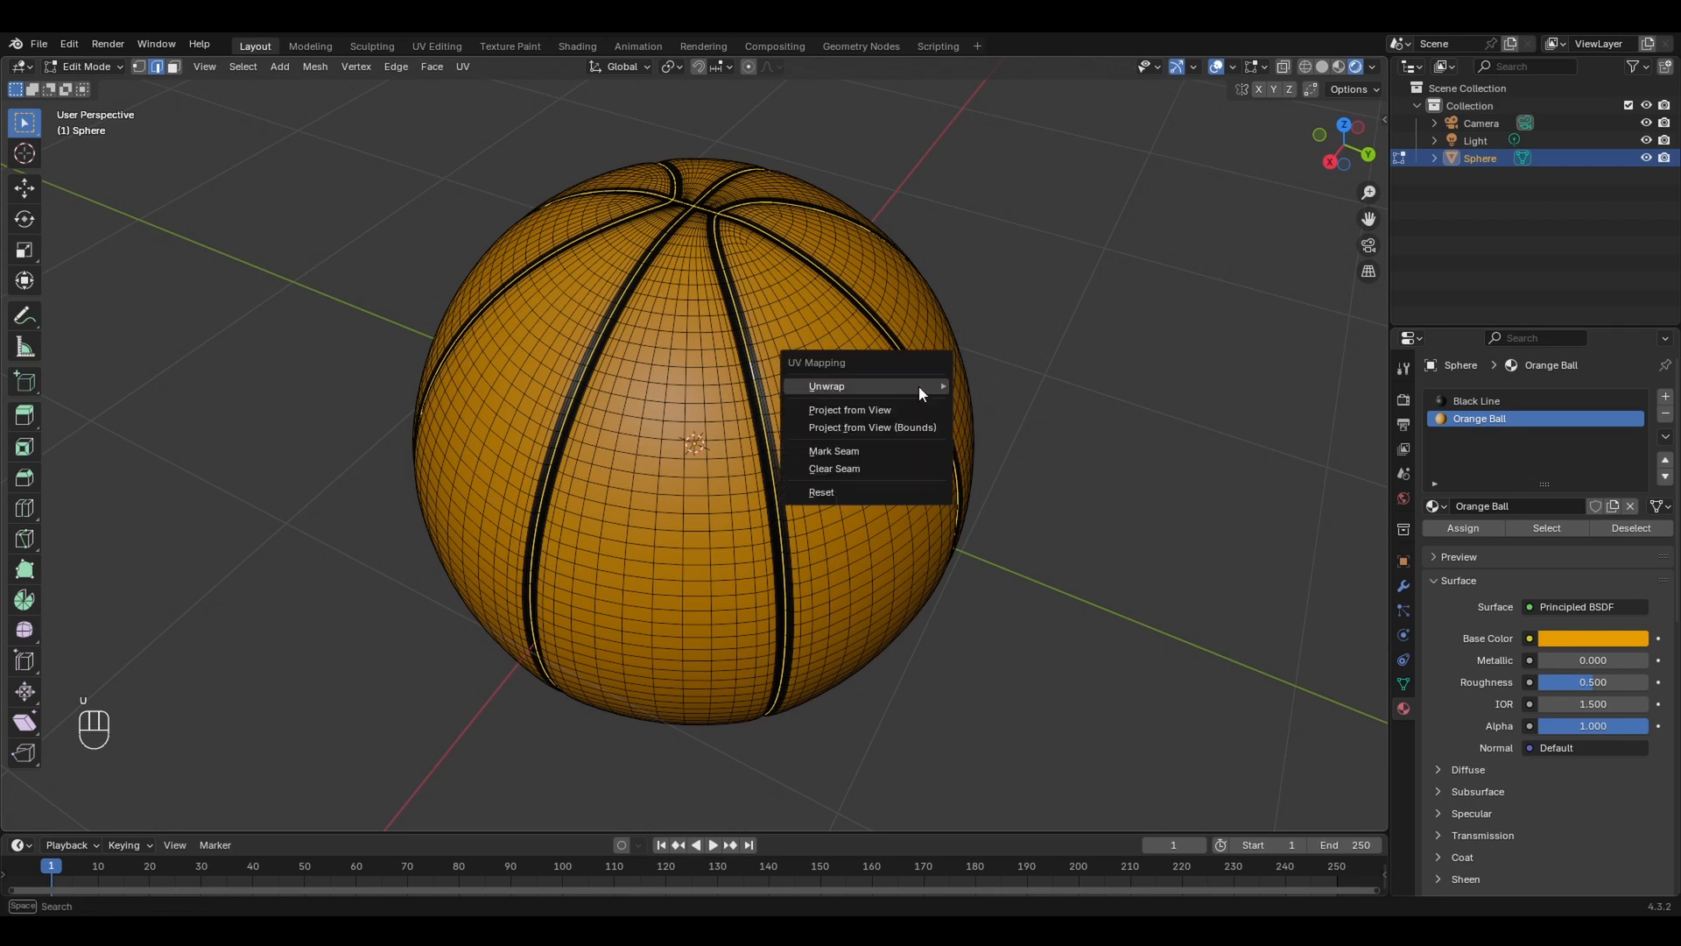
pyautogui.click(853, 449)
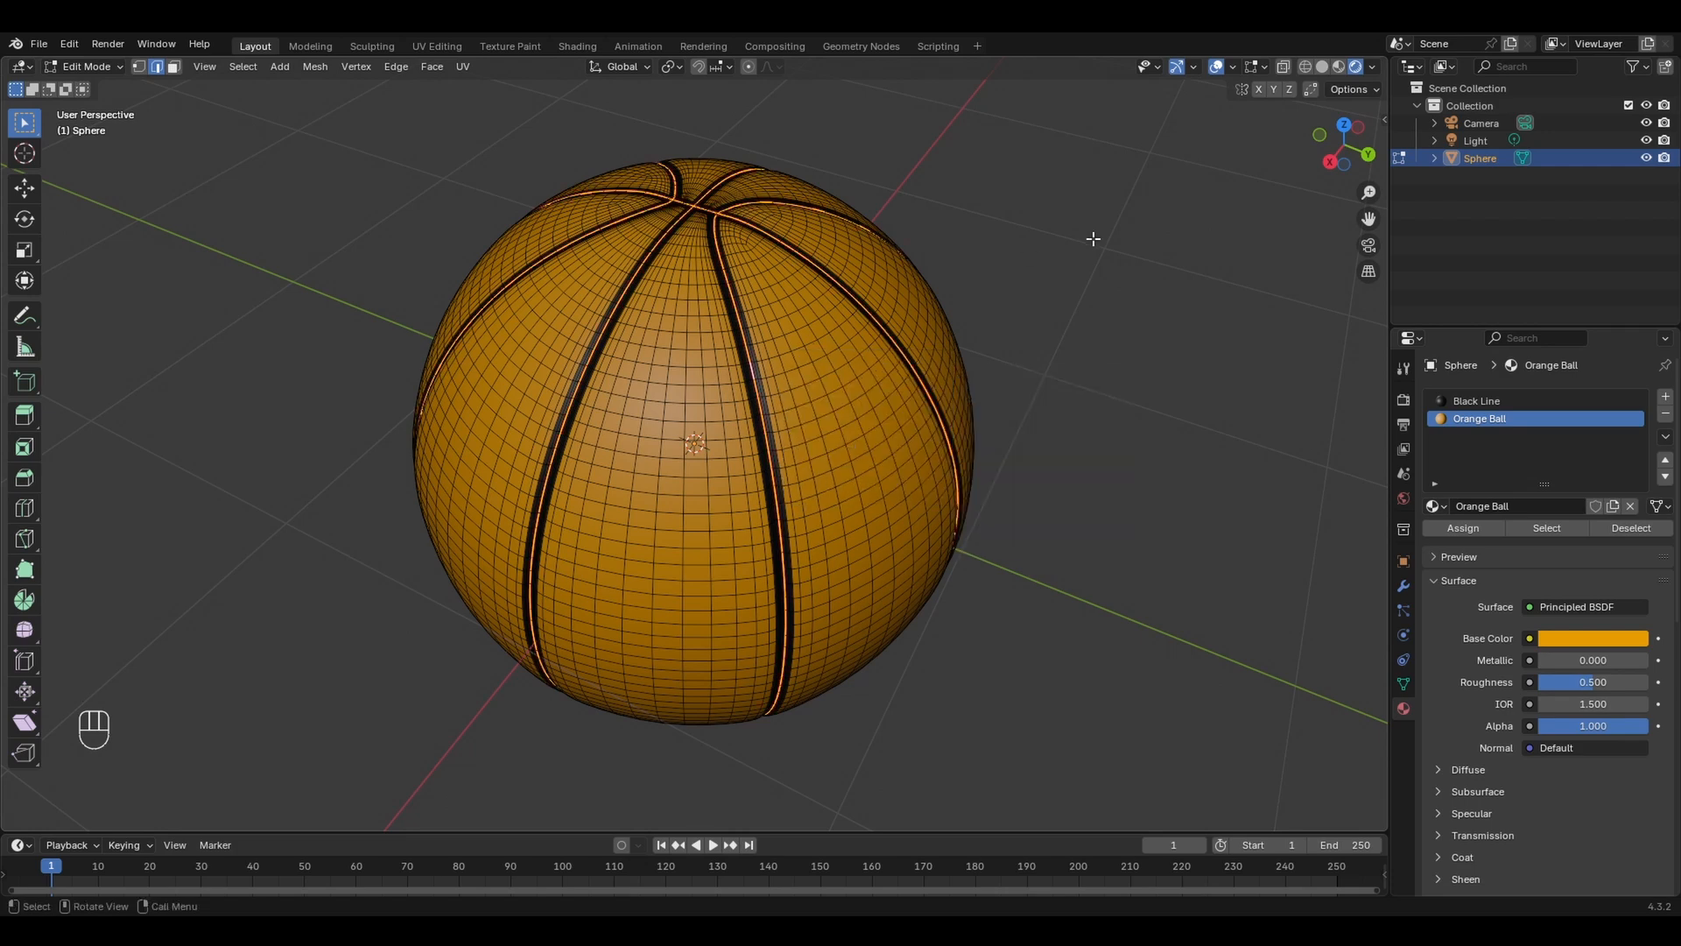
pyautogui.moveTo(730, 349); pyautogui.dragTo(846, 394, button='middle')
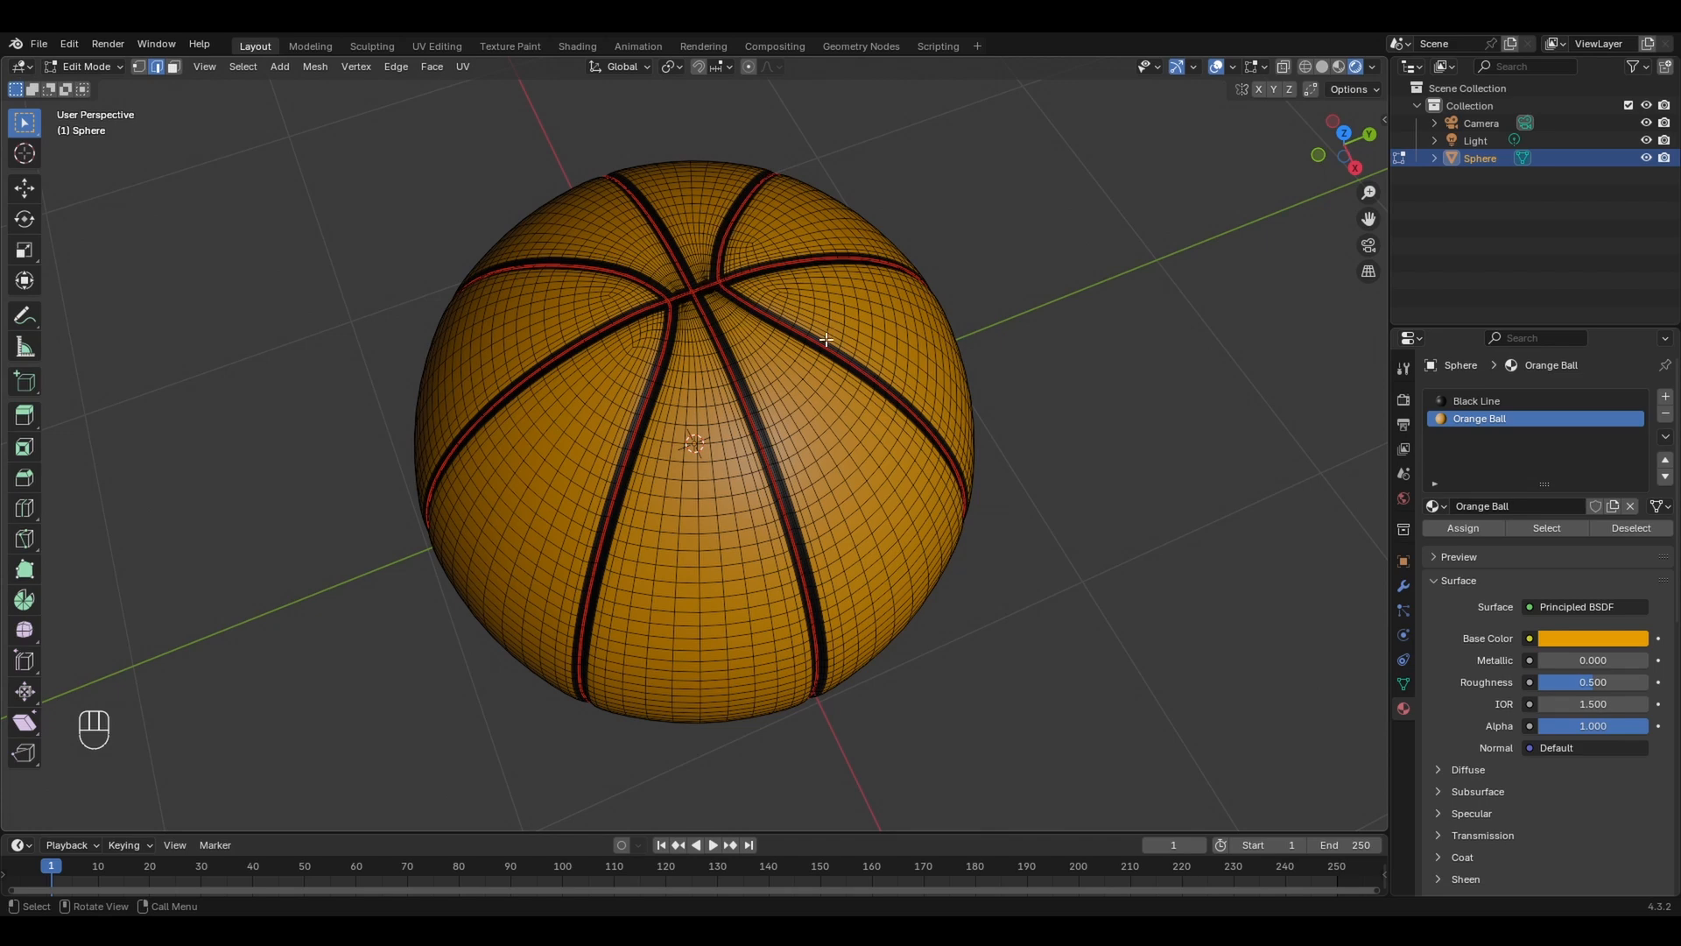
# - Unwrap the entire ball mesh with the Angle Based method, then clear the full selection
pyautogui.press('a')
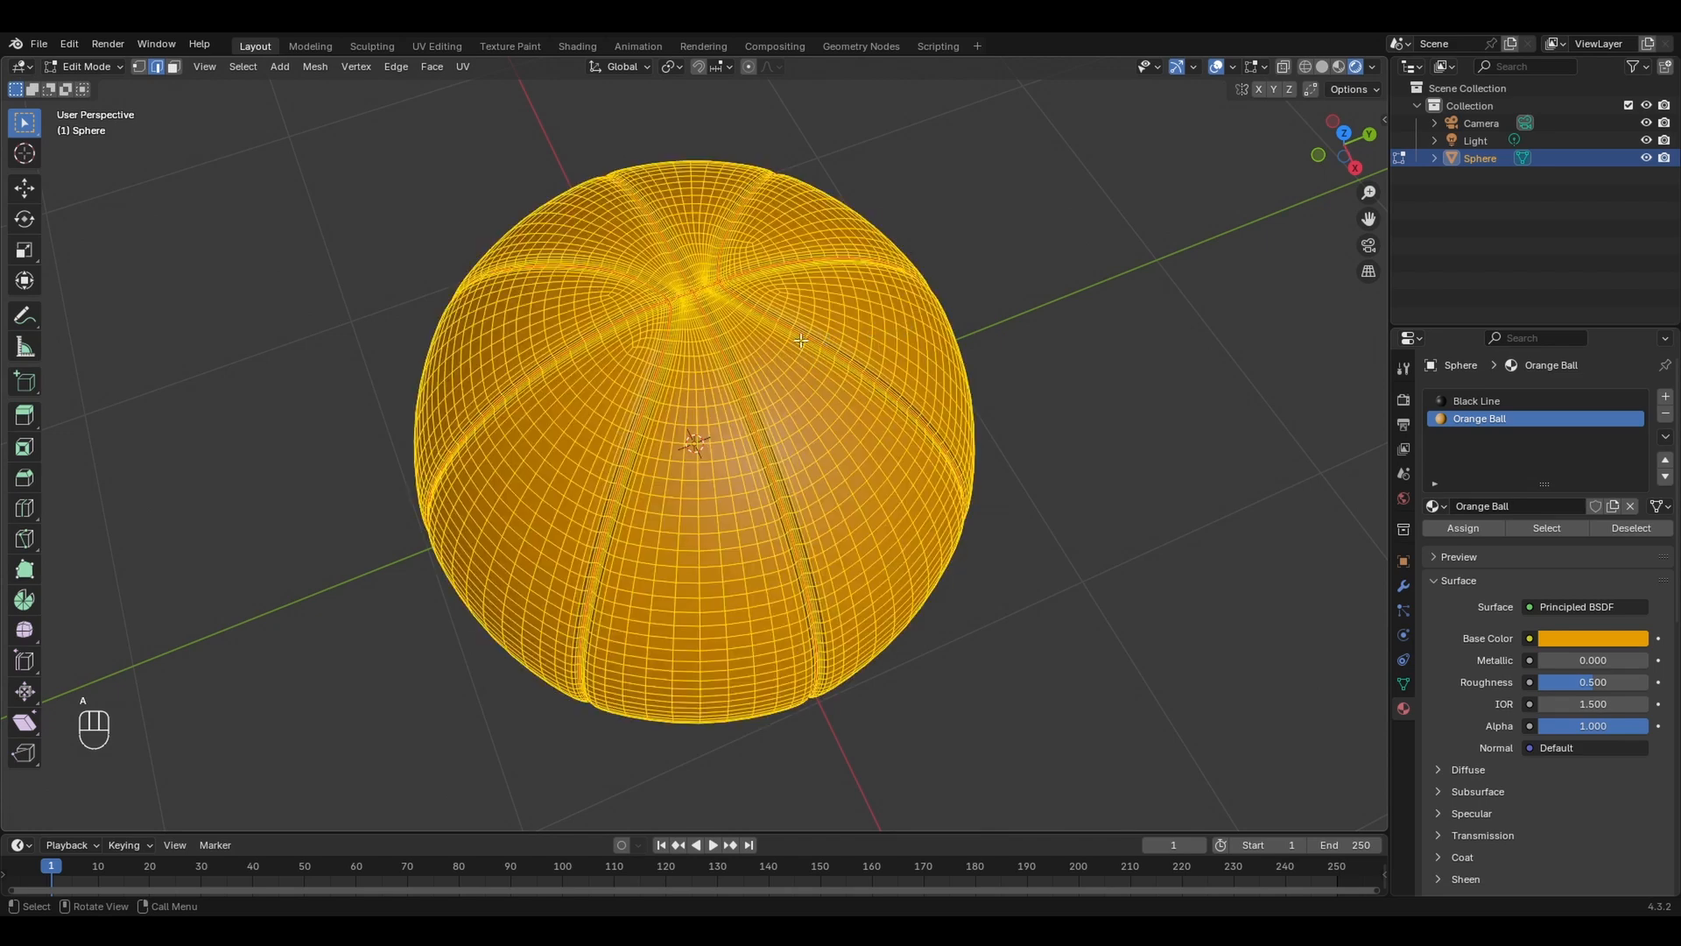
pyautogui.press('u')
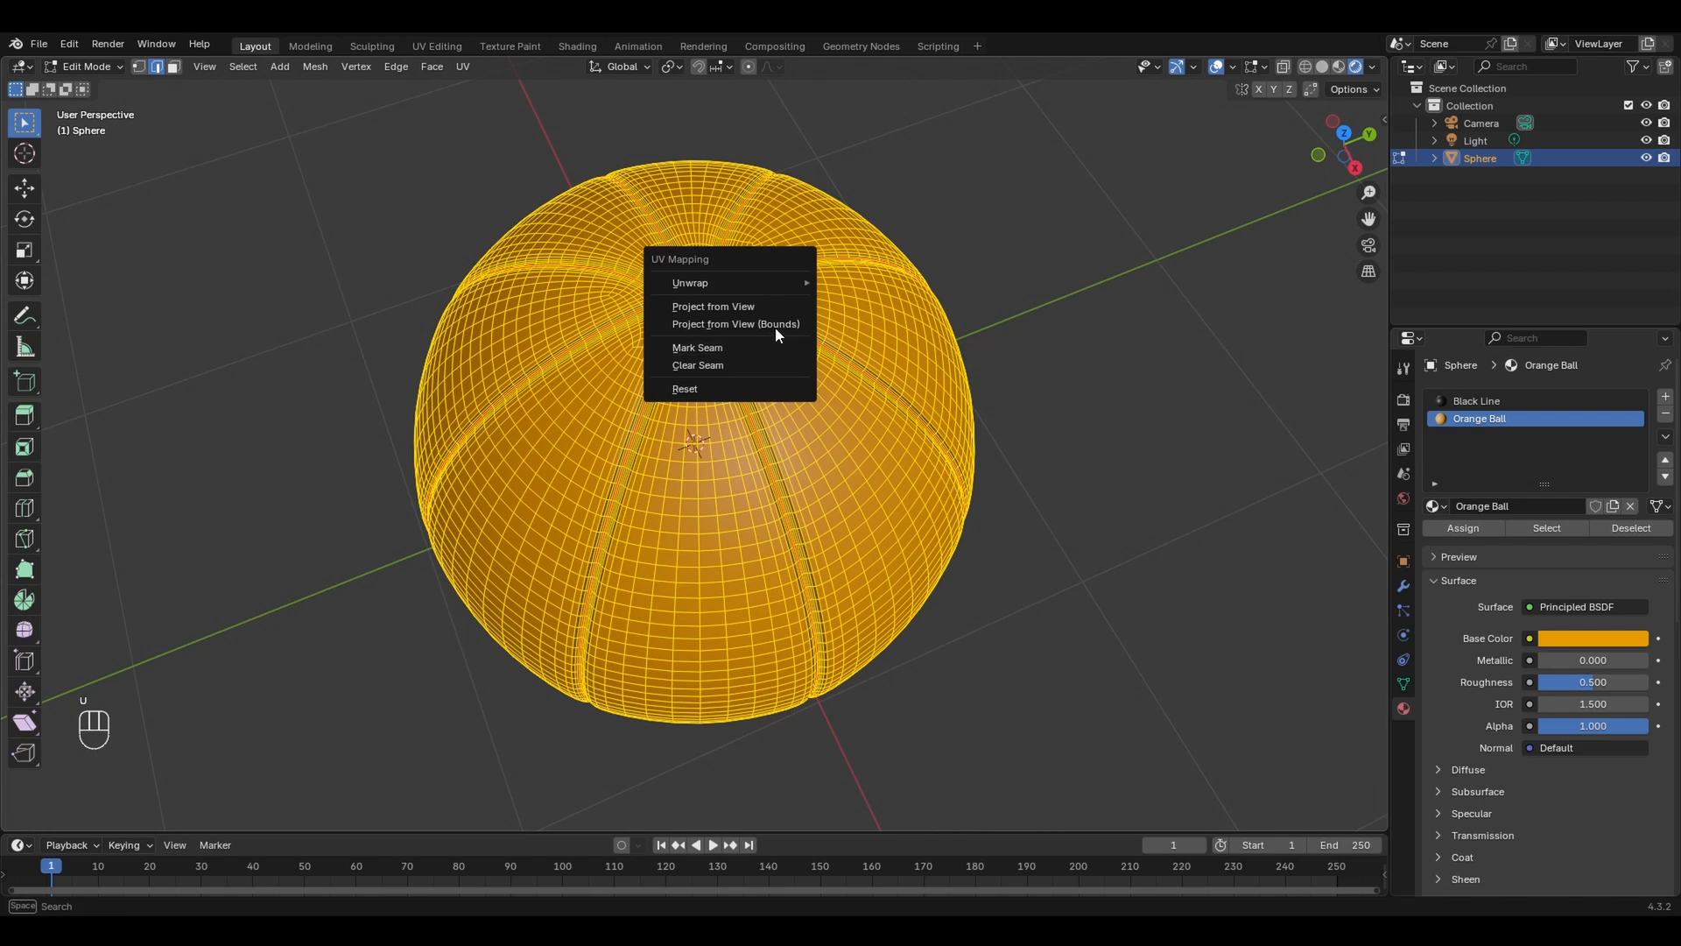
pyautogui.moveTo(740, 281)
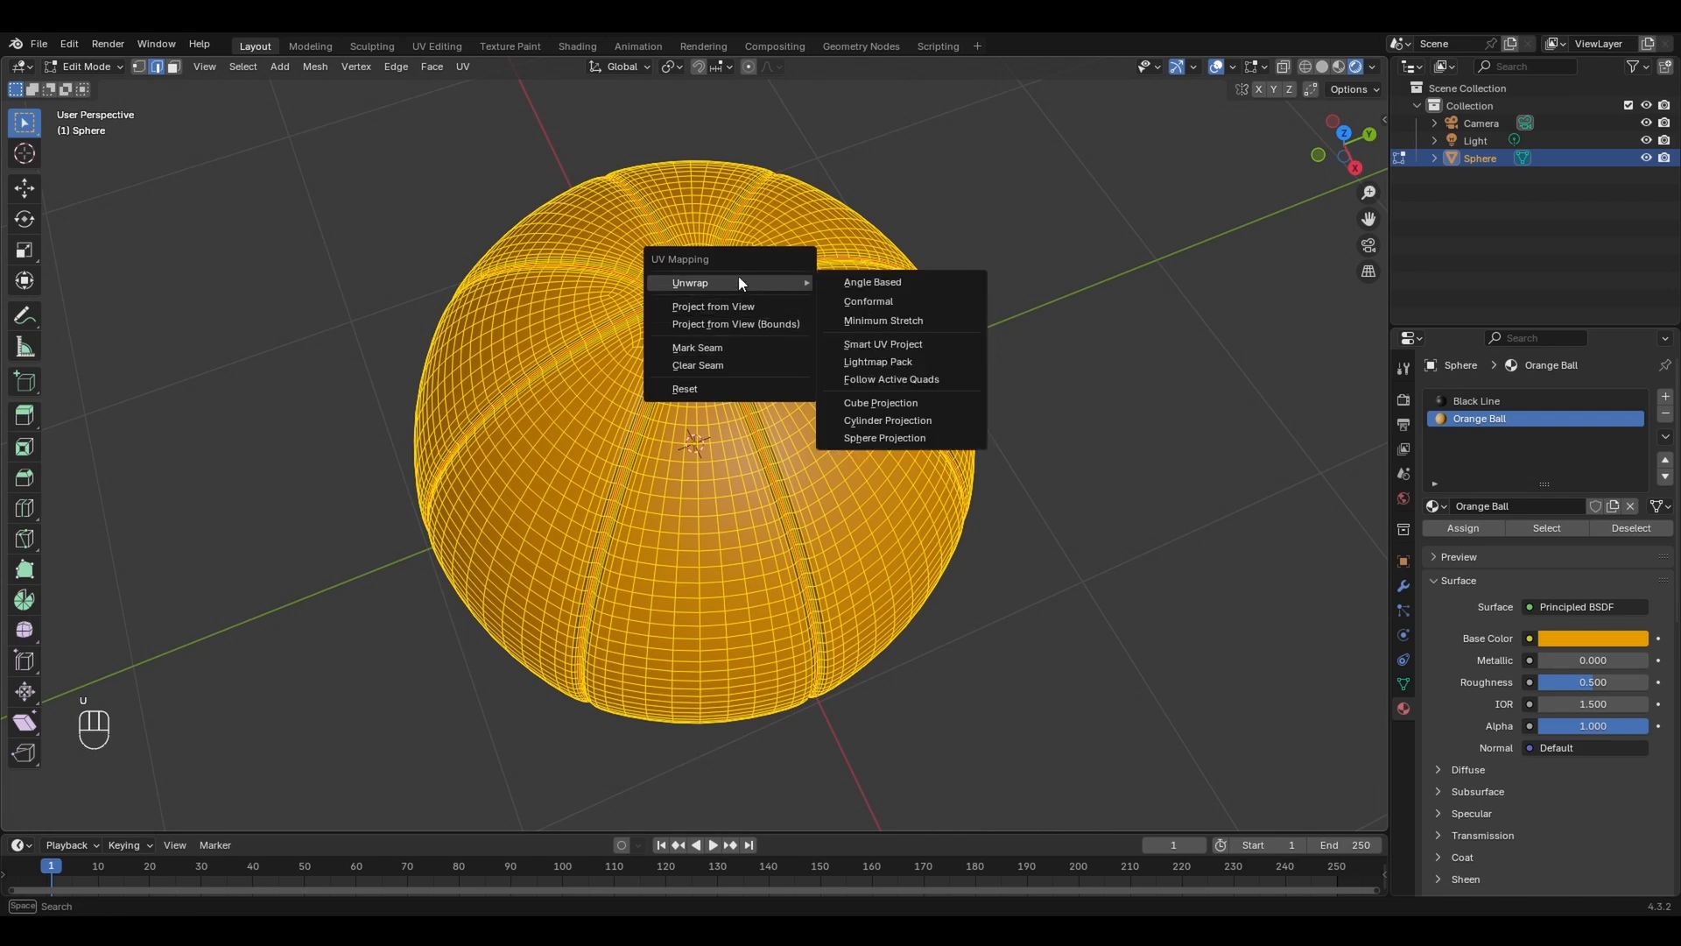
pyautogui.click(872, 284)
pyautogui.click(998, 254)
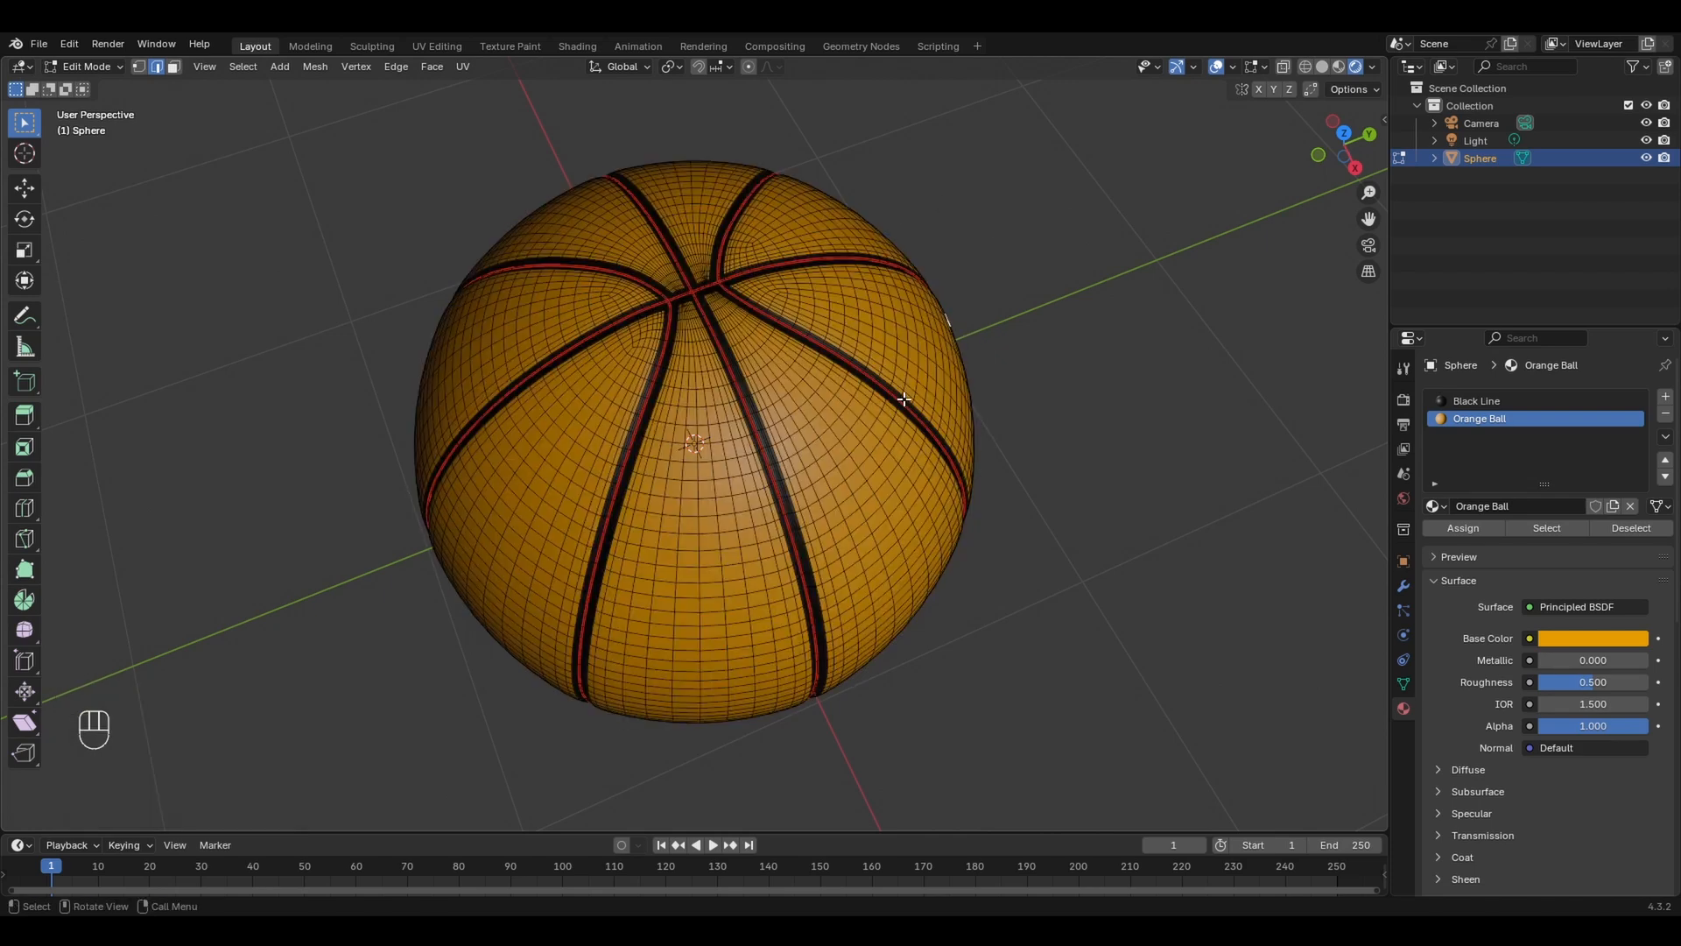
pyautogui.moveTo(901, 405); pyautogui.dragTo(860, 387, button='middle')
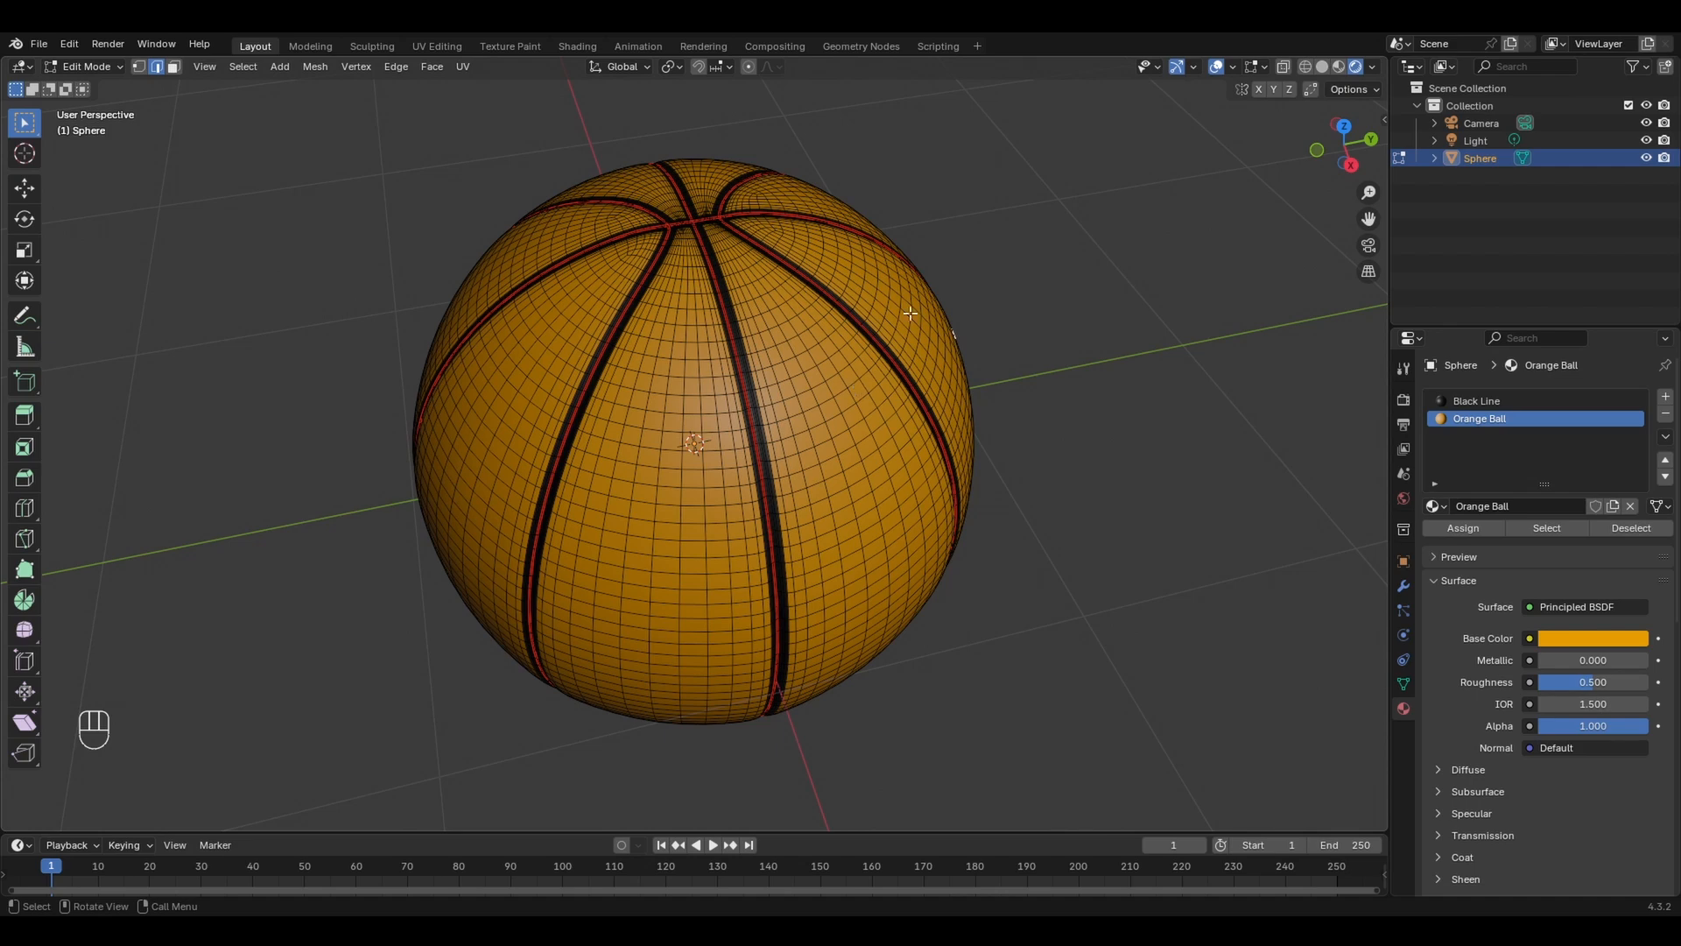
# - Examine the ball's unwrapped UV islands in the UV Editing workspace with all geometry selected, then return to Layout
pyautogui.click(437, 46)
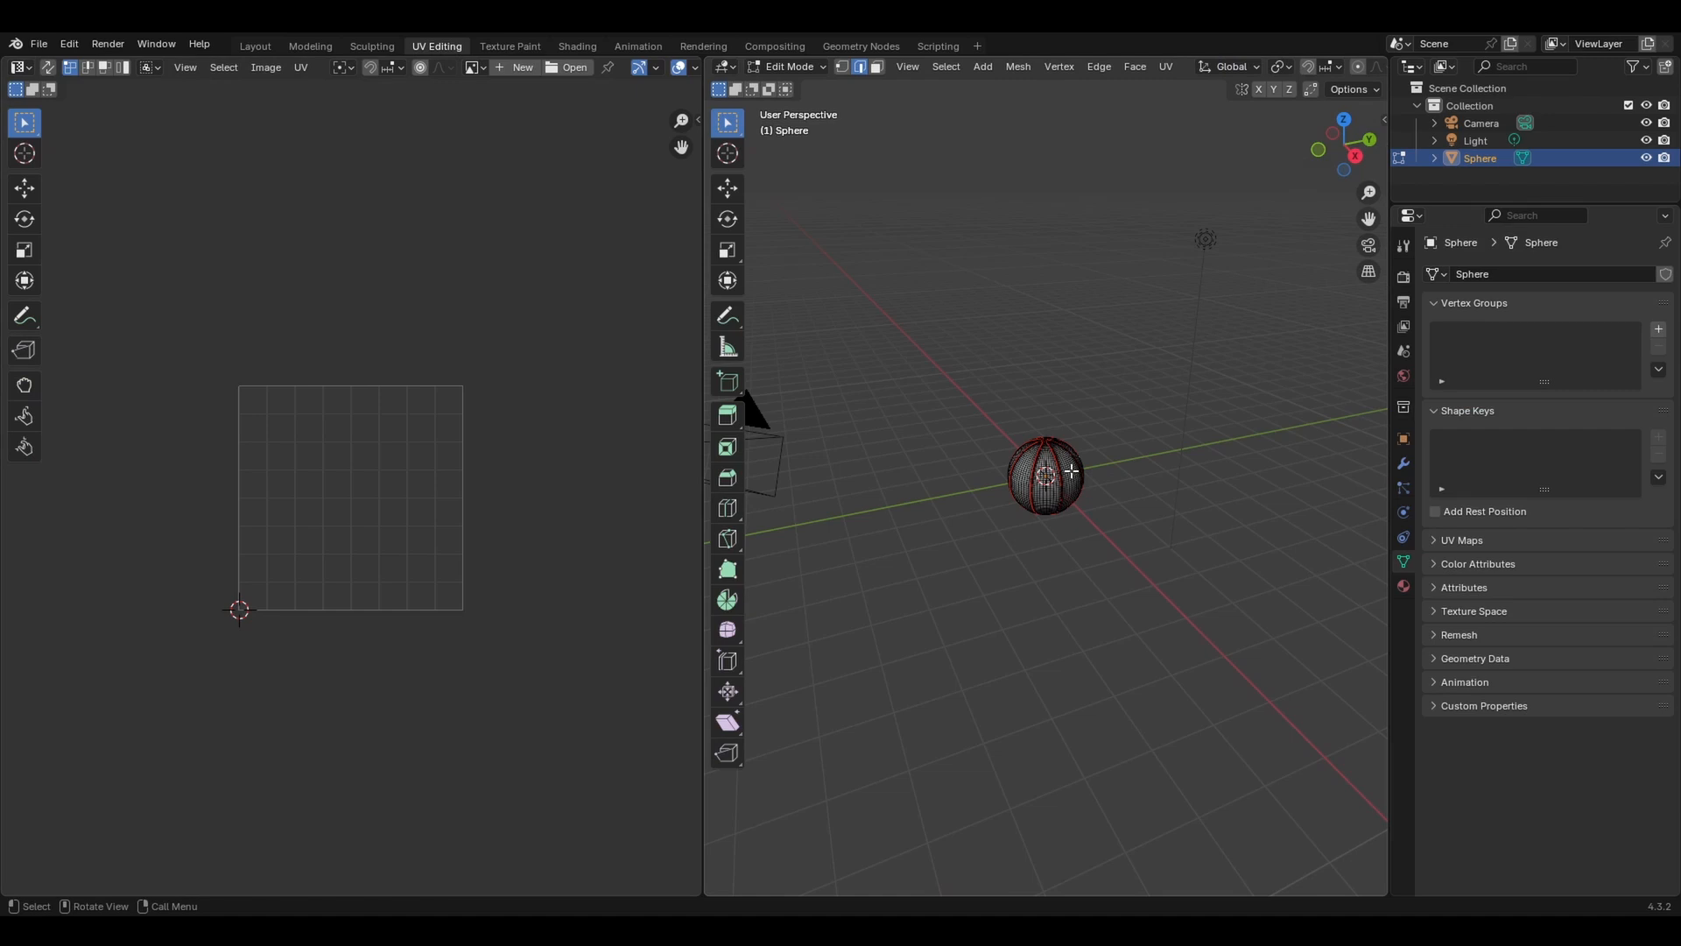
pyautogui.press('a')
pyautogui.scroll(4, 333, 579)
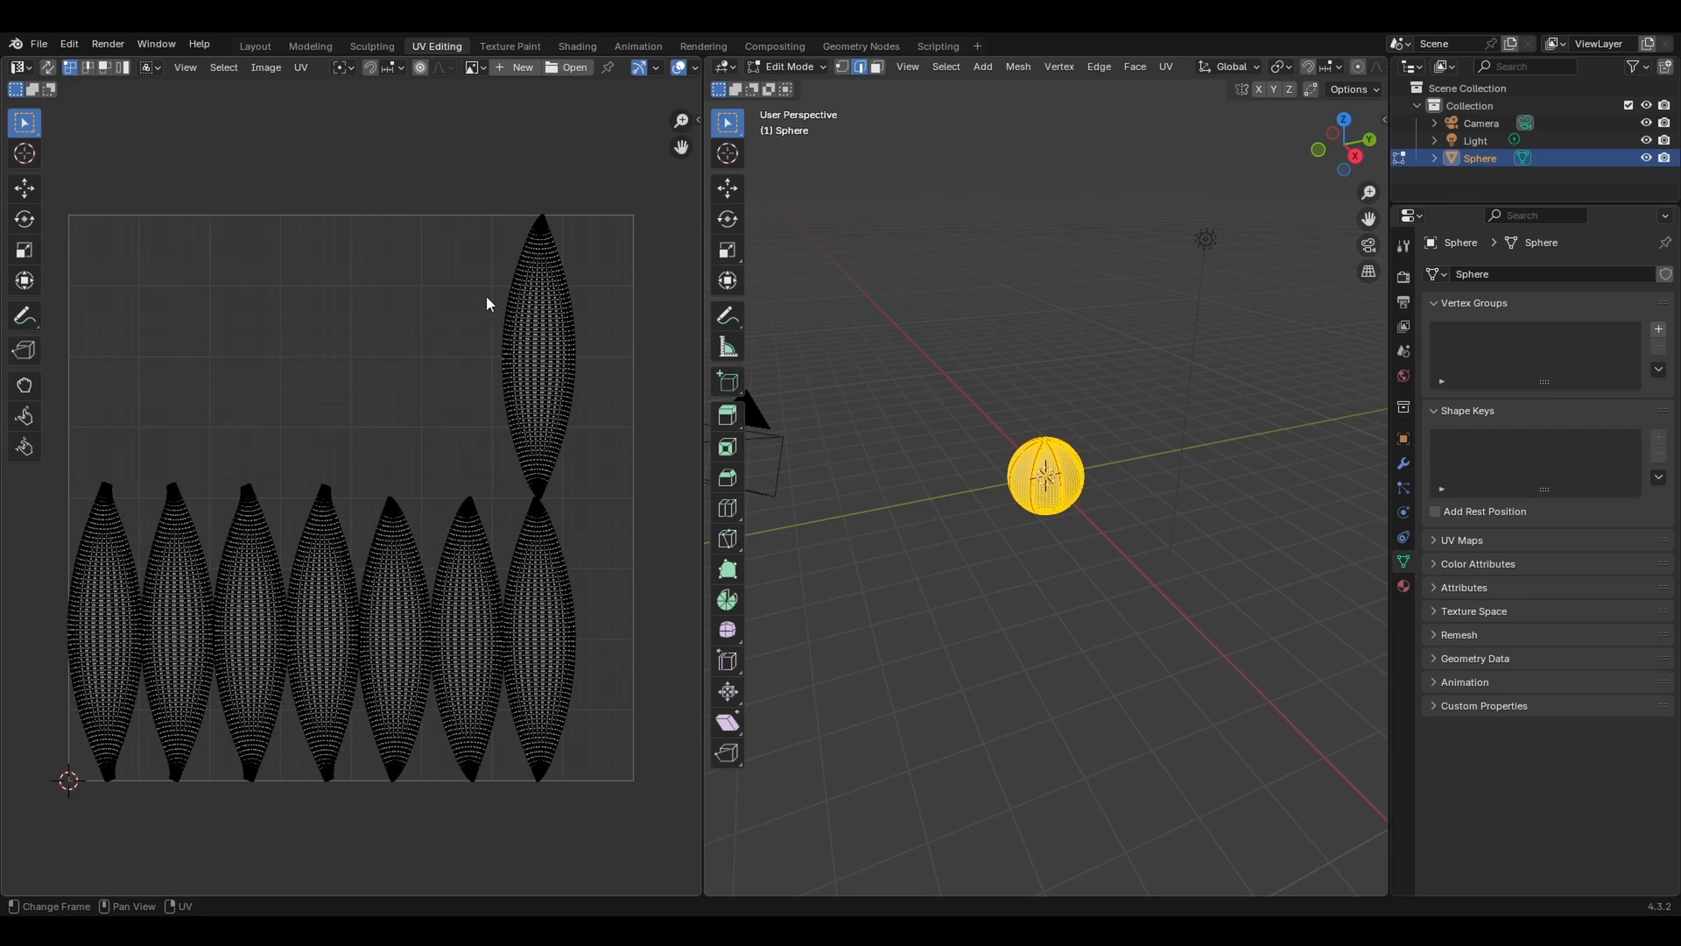
pyautogui.click(255, 45)
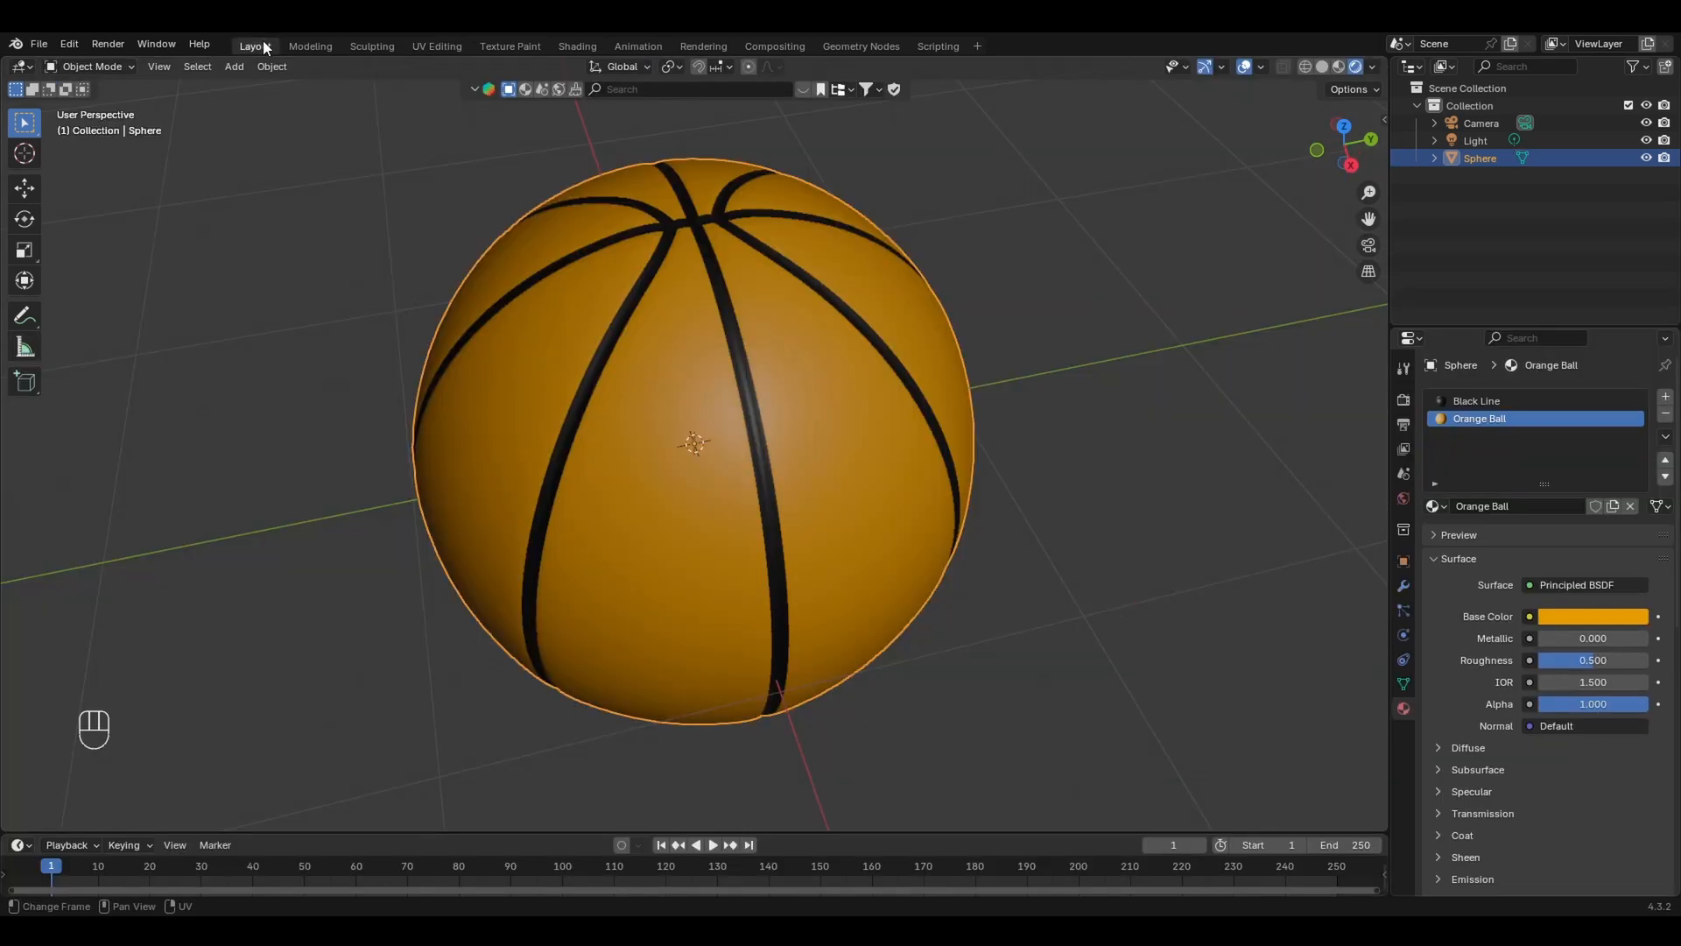
# - Switch to the Shading workspace and merge the file browser and image editor areas into the viewport and Shader Editor
pyautogui.click(577, 46)
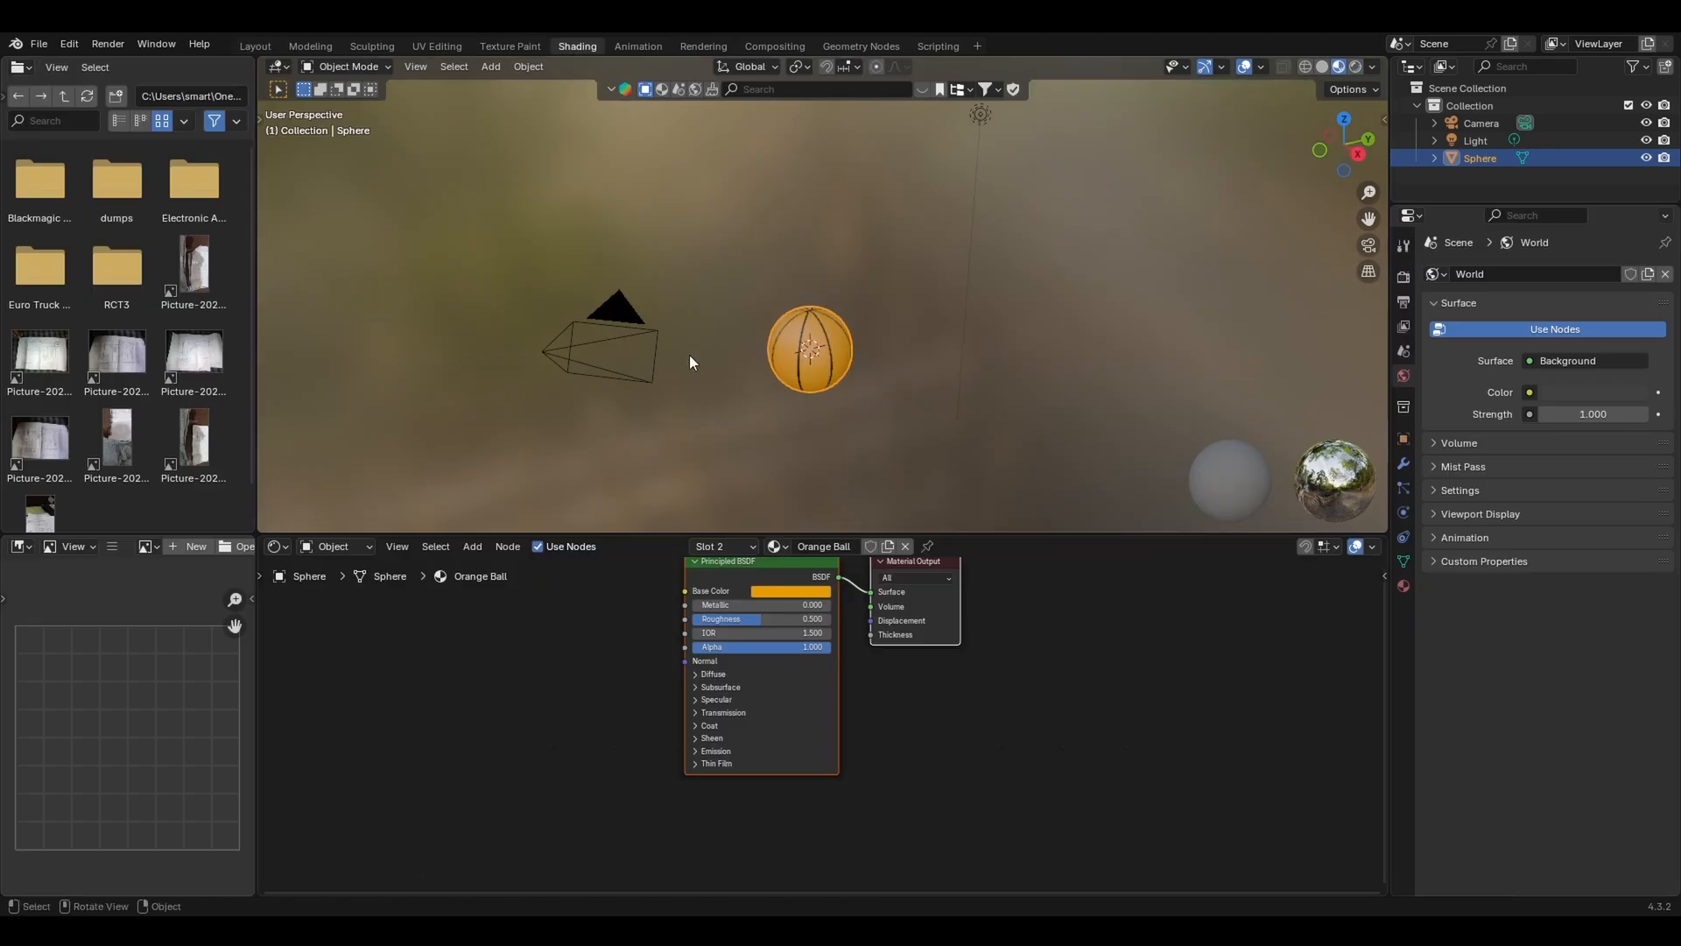
pyautogui.scroll(6, 737, 360)
pyautogui.keyDown('shift'); pyautogui.moveTo(802, 396); pyautogui.dragTo(763, 212, button='middle'); pyautogui.keyUp('shift')
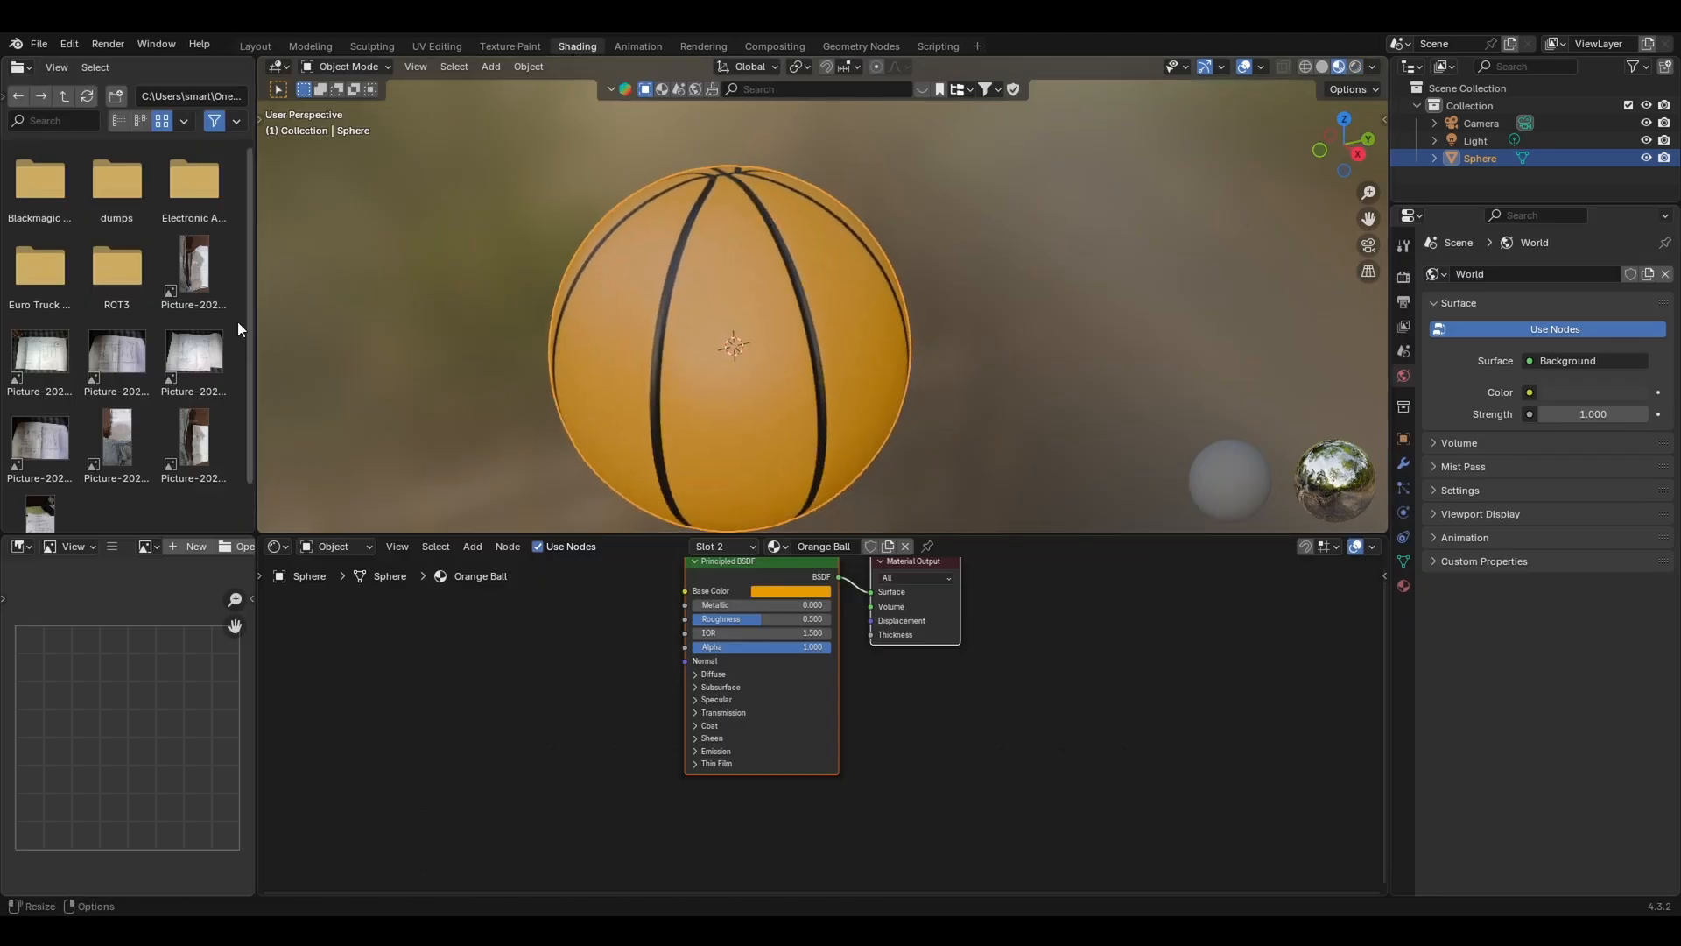
pyautogui.rightClick(259, 338)
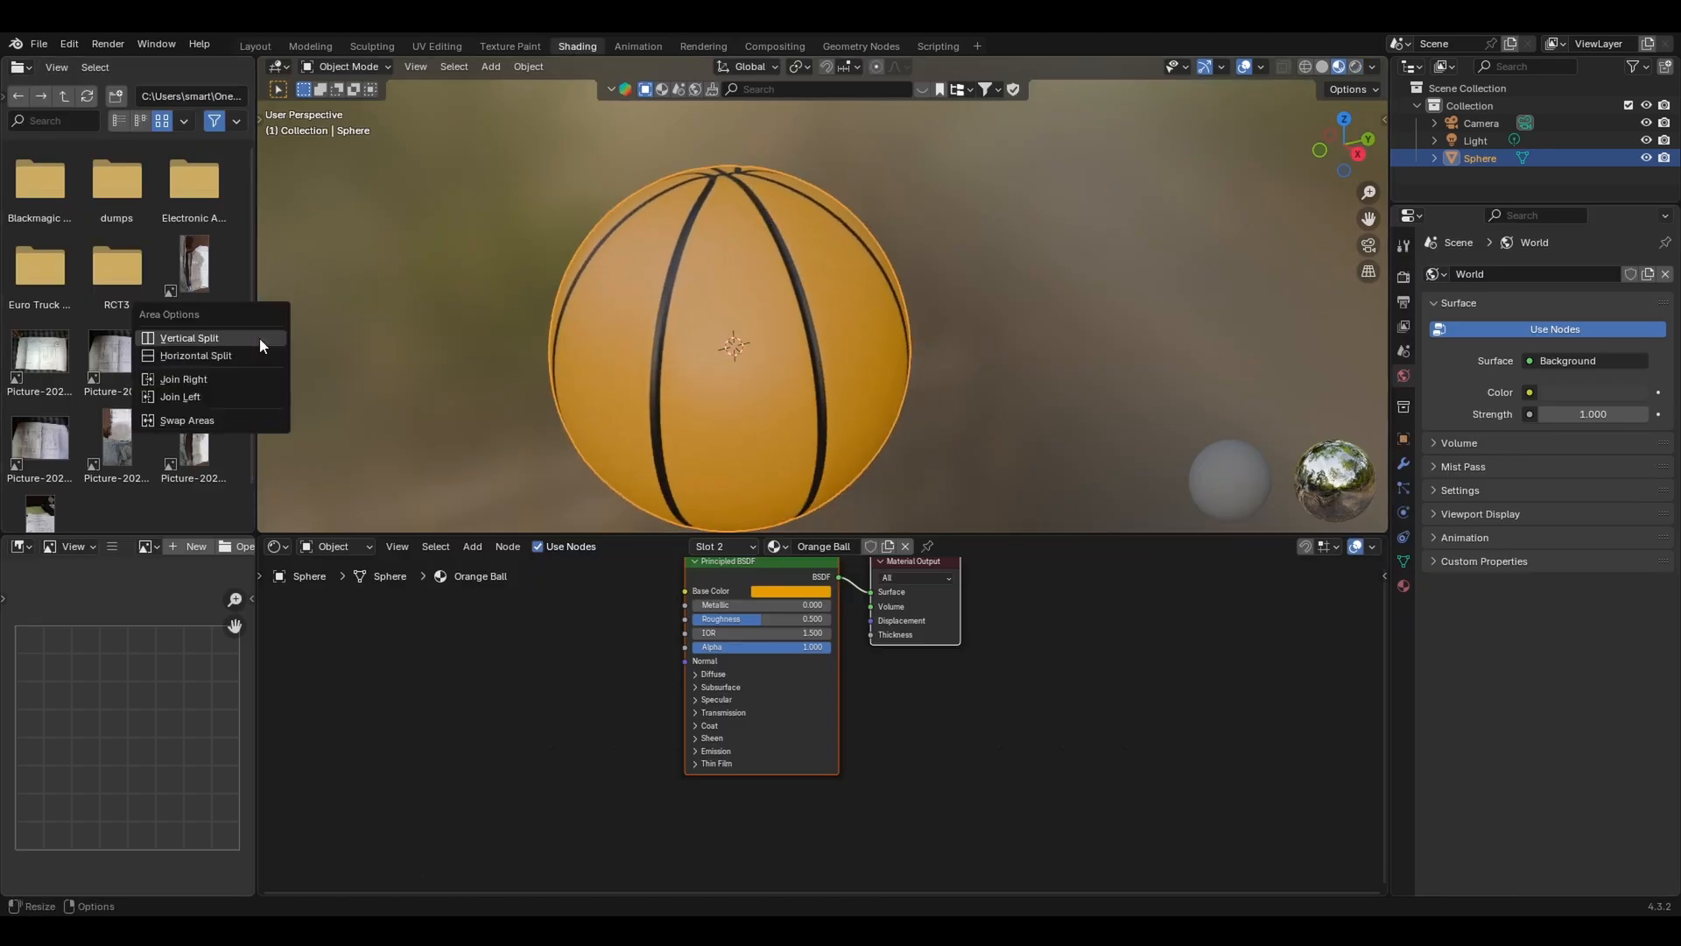
pyautogui.click(213, 395)
pyautogui.rightClick(255, 666)
pyautogui.click(239, 660)
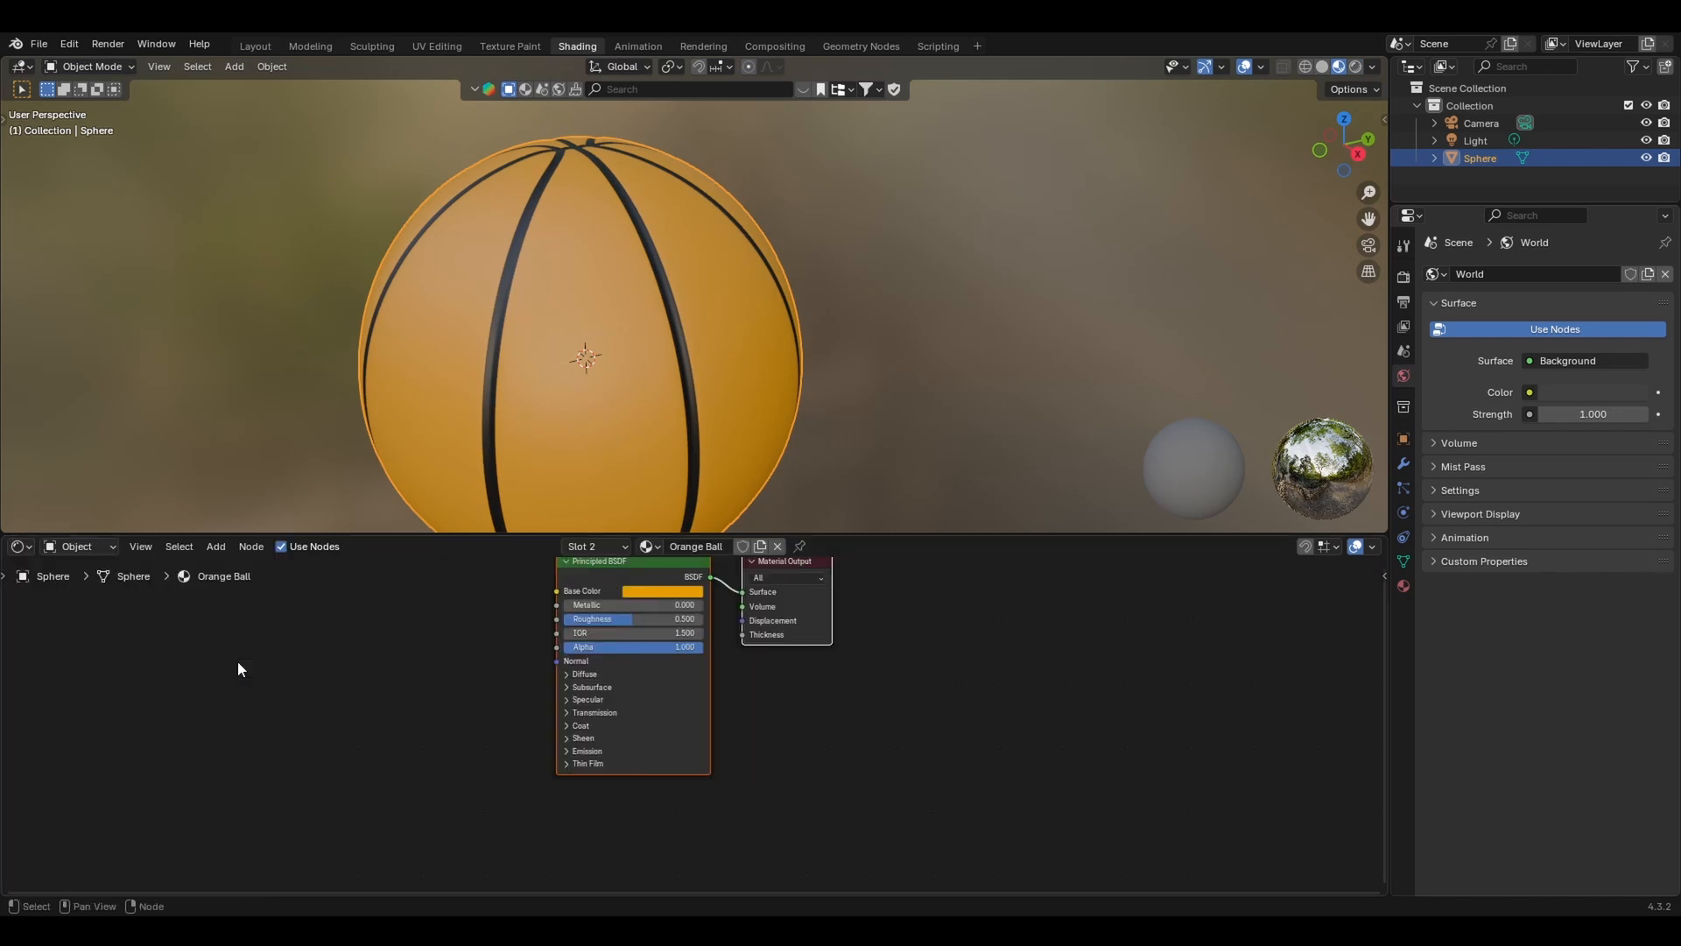
# - Enlarge the Shader Editor and move the Orange Ball material's Principled BSDF and Material Output nodes aside to free space
pyautogui.scroll(4, 571, 366)
pyautogui.moveTo(638, 229); pyautogui.dragTo(884, 282, button='middle')
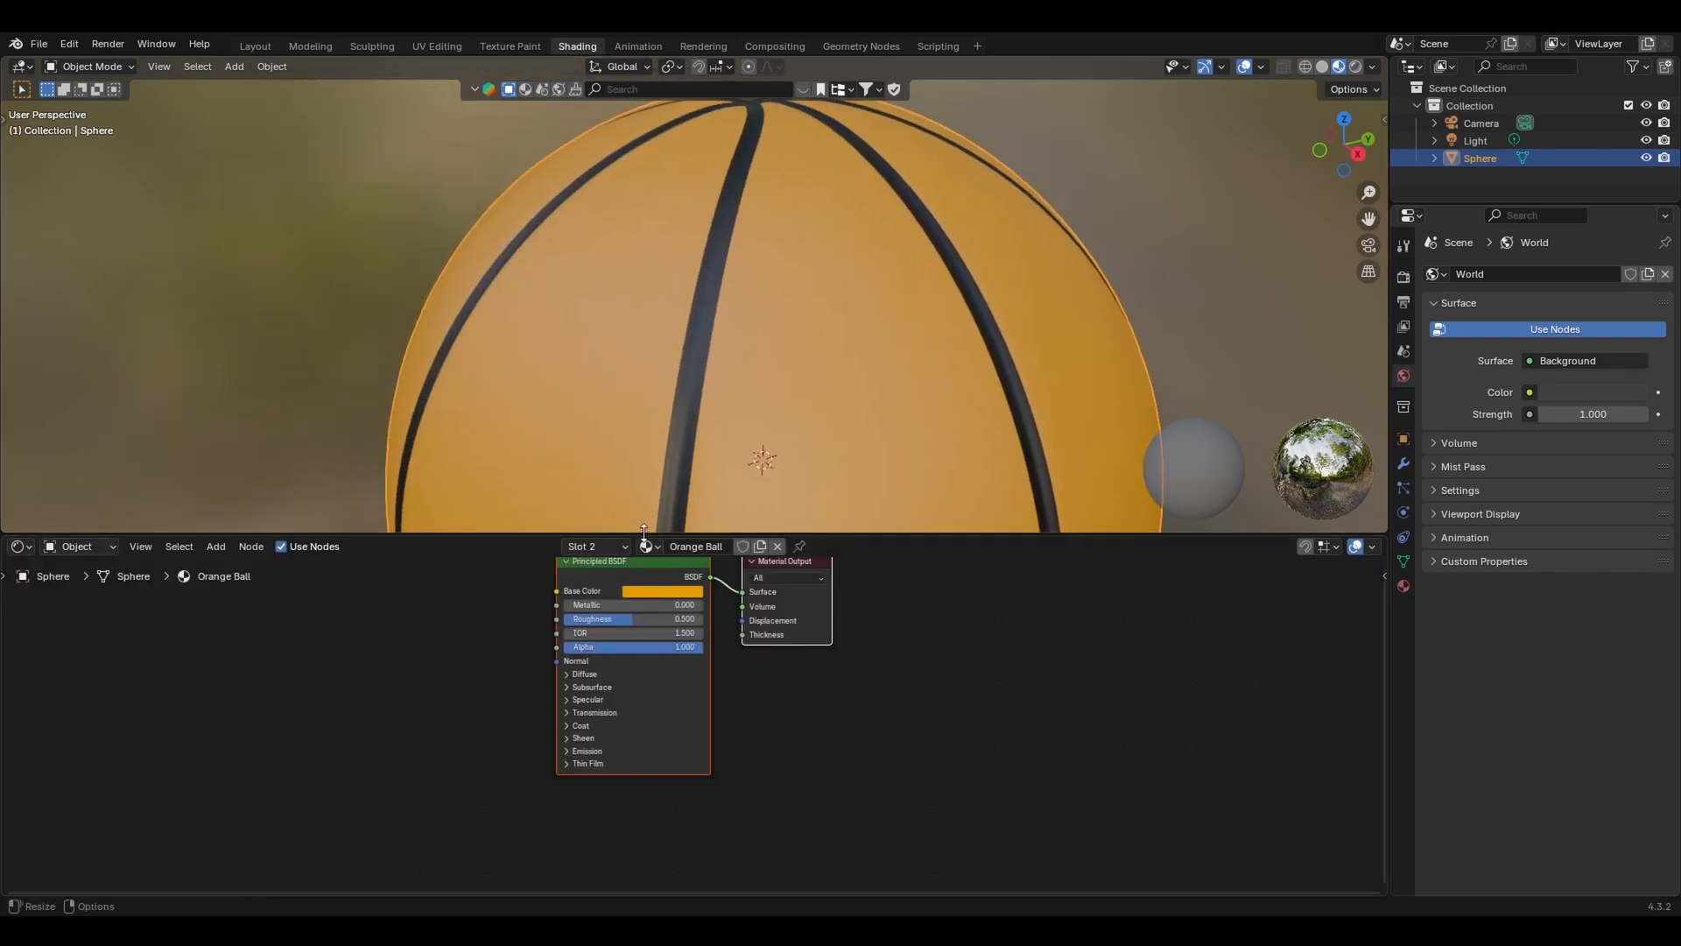
pyautogui.moveTo(834, 532); pyautogui.dragTo(846, 418)
pyautogui.moveTo(855, 329); pyautogui.dragTo(837, 327, button='middle')
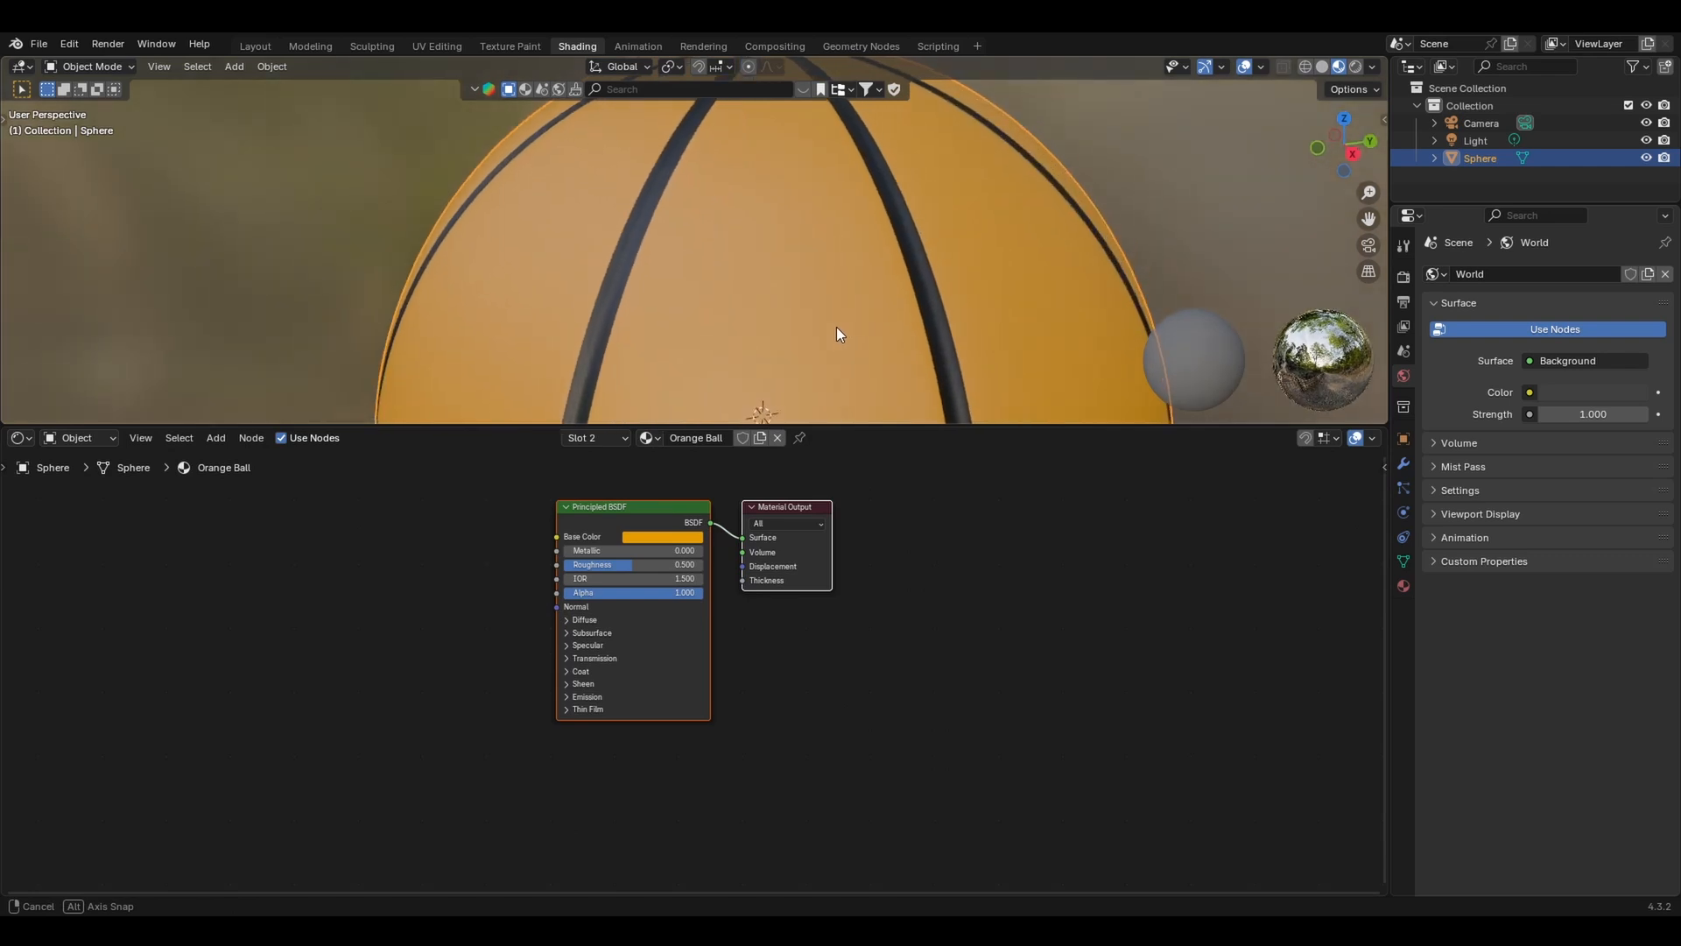
pyautogui.moveTo(651, 512); pyautogui.dragTo(868, 569)
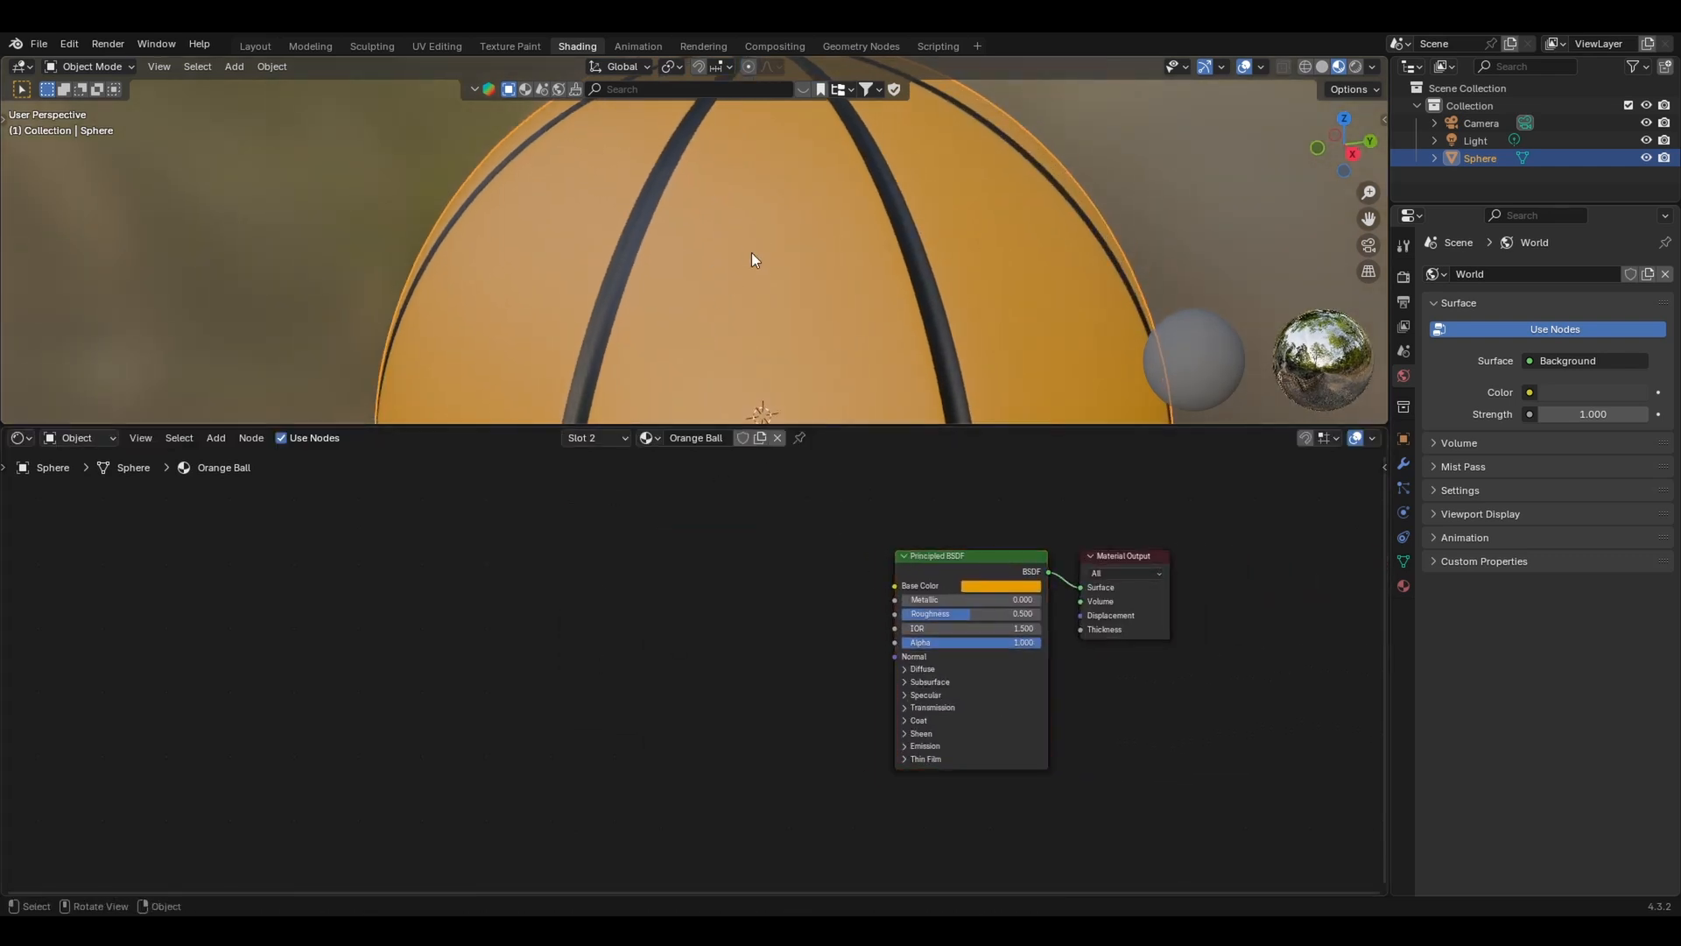
# - Add a Bump node to the Orange Ball material and place it beside the Principled BSDF node's inputs
pyautogui.hotkey('shift', 'a')
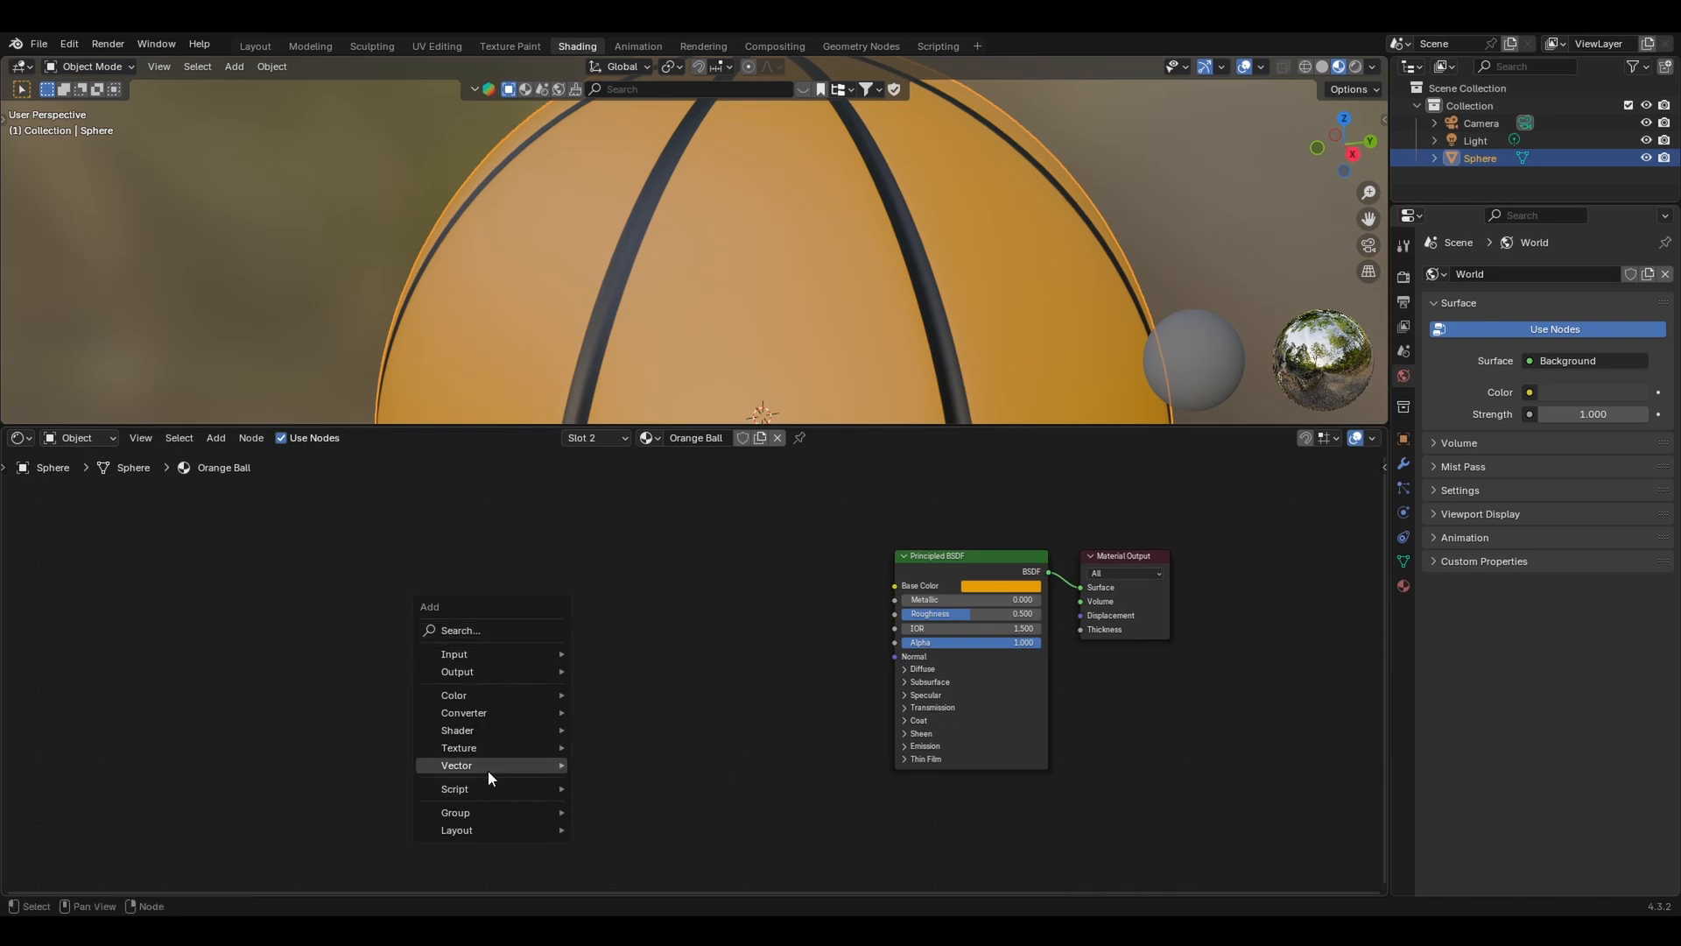
pyautogui.moveTo(487, 765)
pyautogui.click(626, 625)
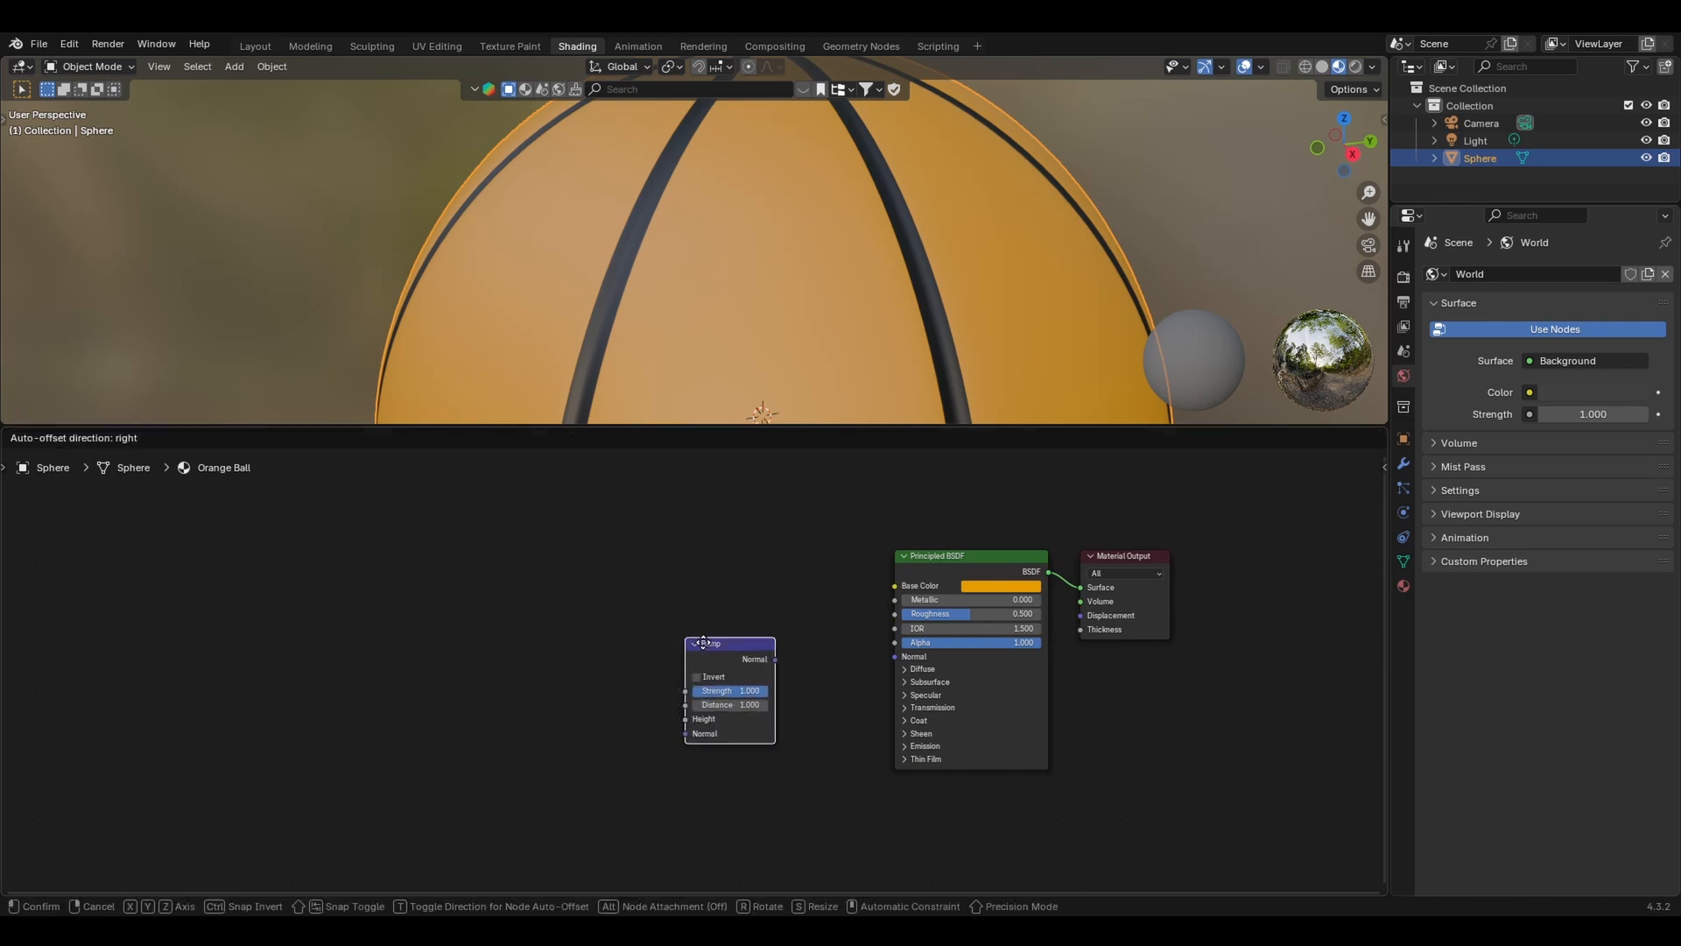
pyautogui.click(702, 642)
pyautogui.click(477, 634)
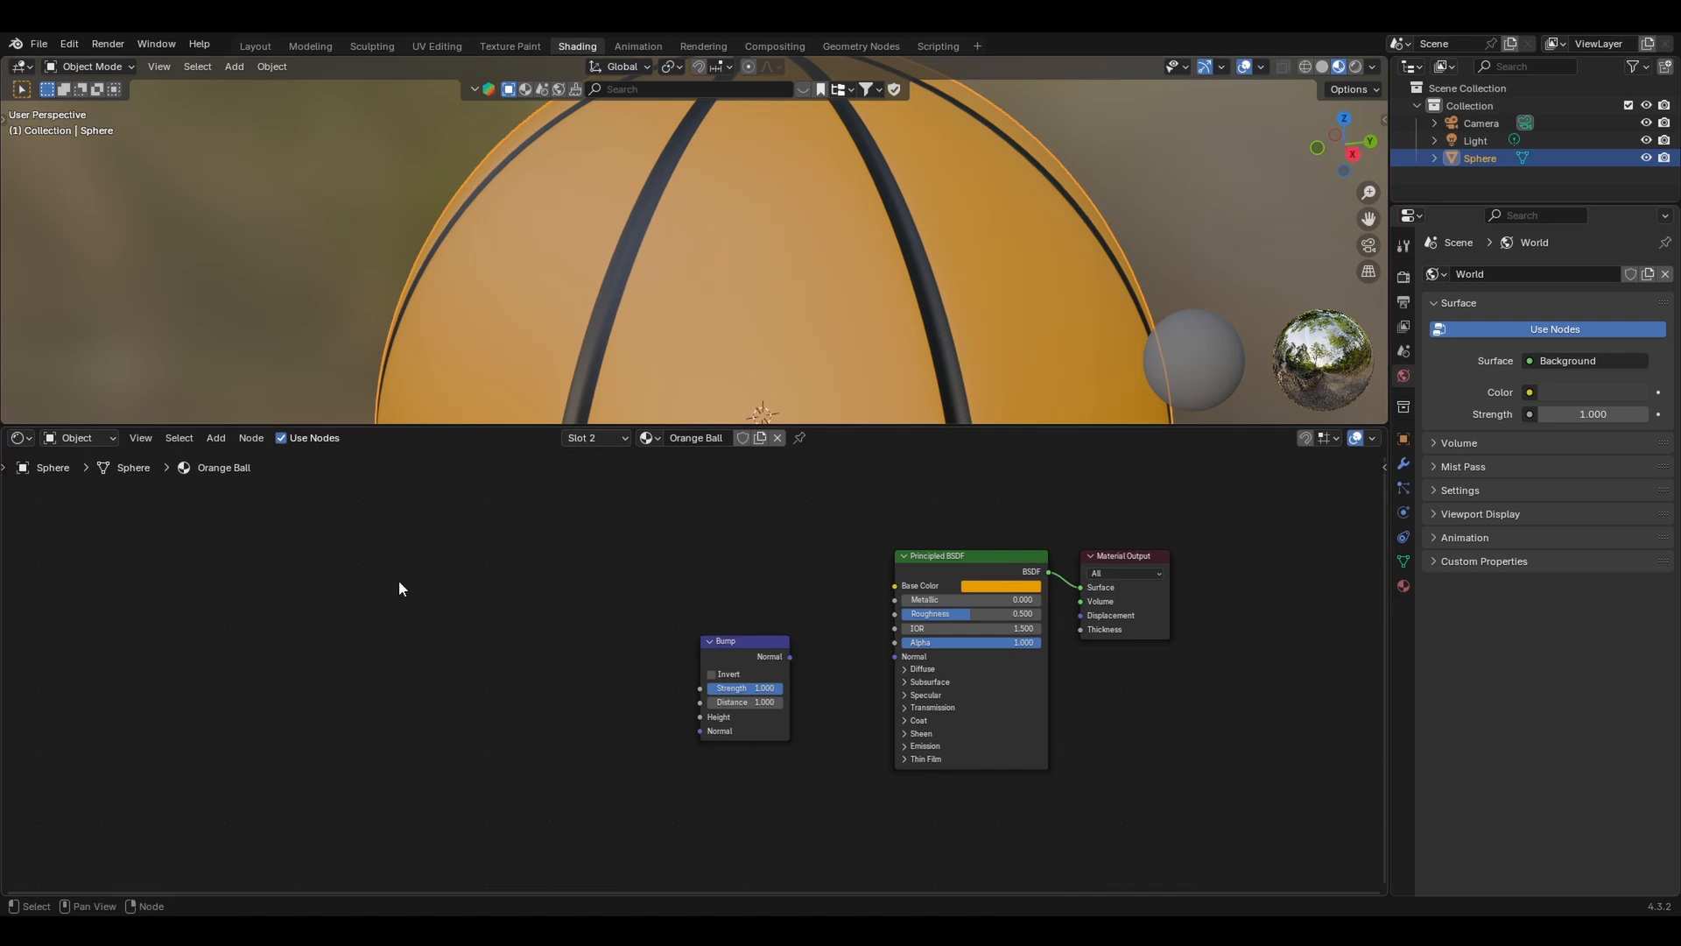
# - Add a Voronoi Texture node, feeding its Distance into the Bump node's Height and the Bump's Normal into the Principled BSDF
pyautogui.hotkey('shift', 'a')
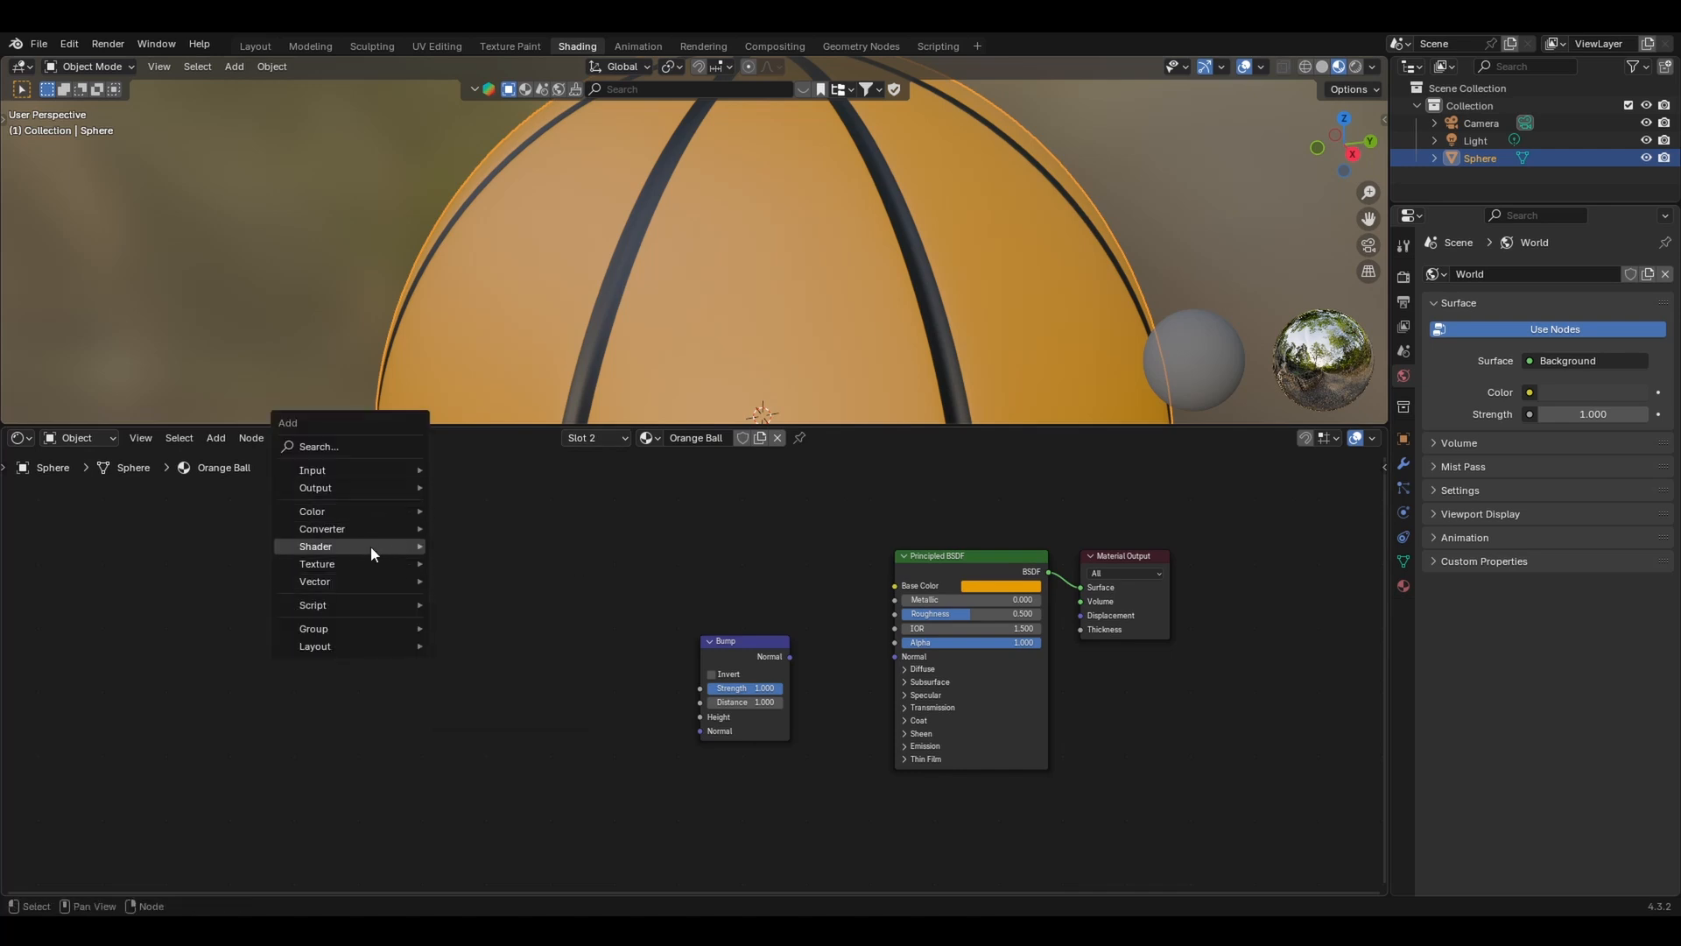
pyautogui.moveTo(370, 564)
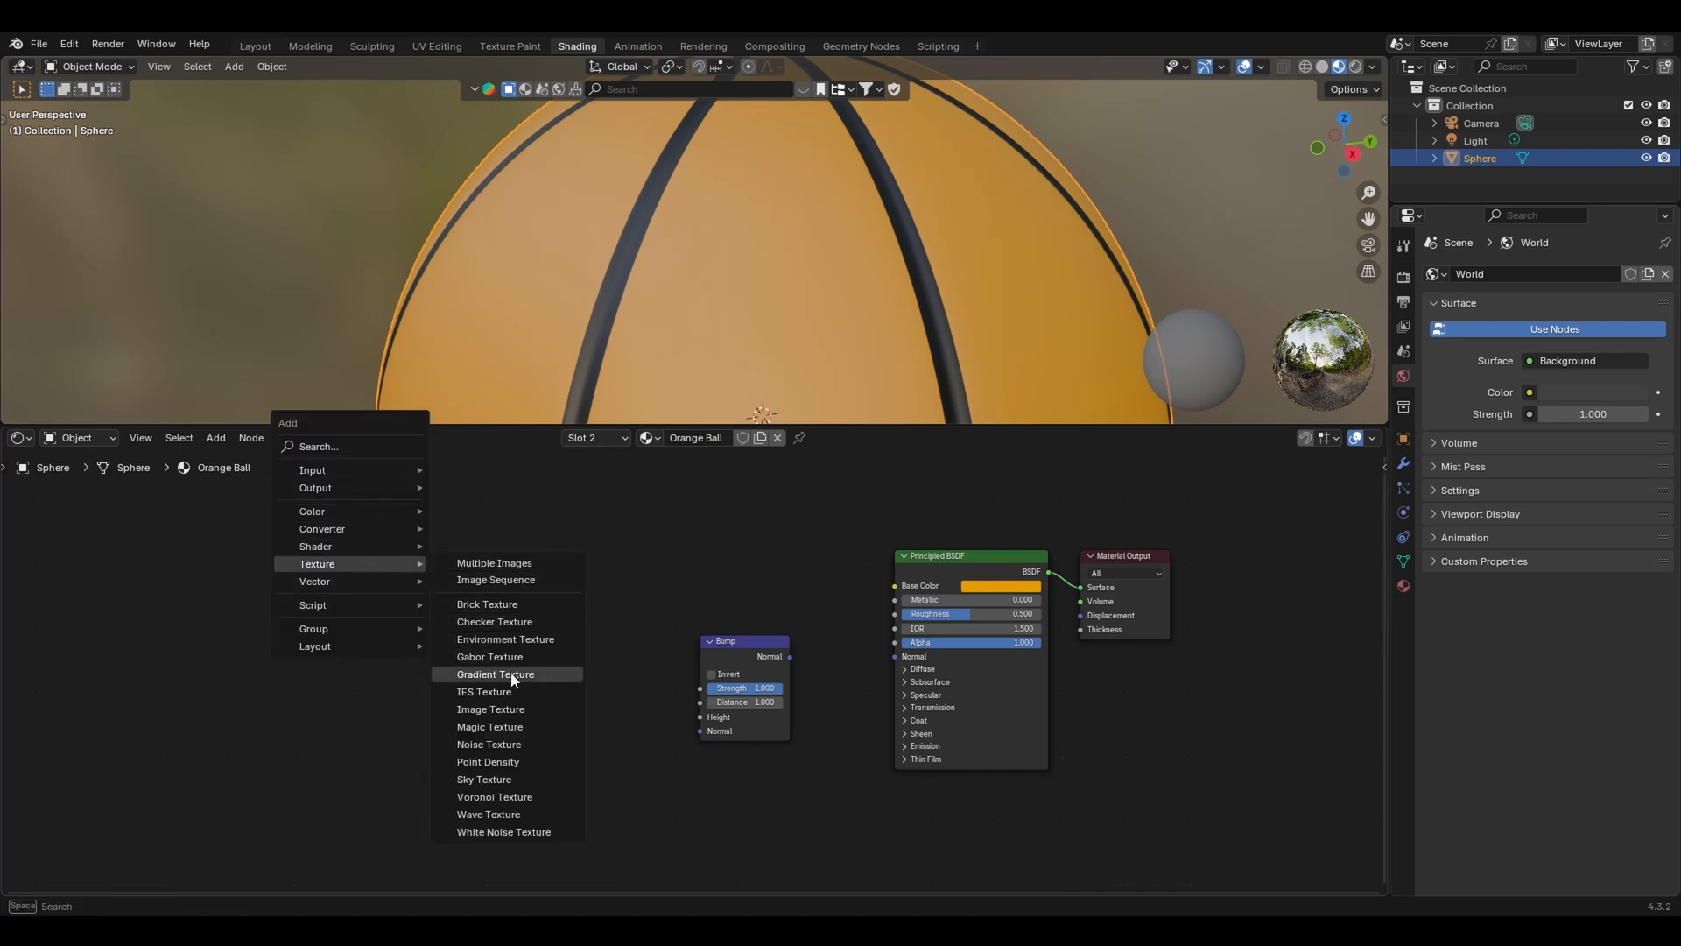
pyautogui.click(500, 797)
pyautogui.click(516, 595)
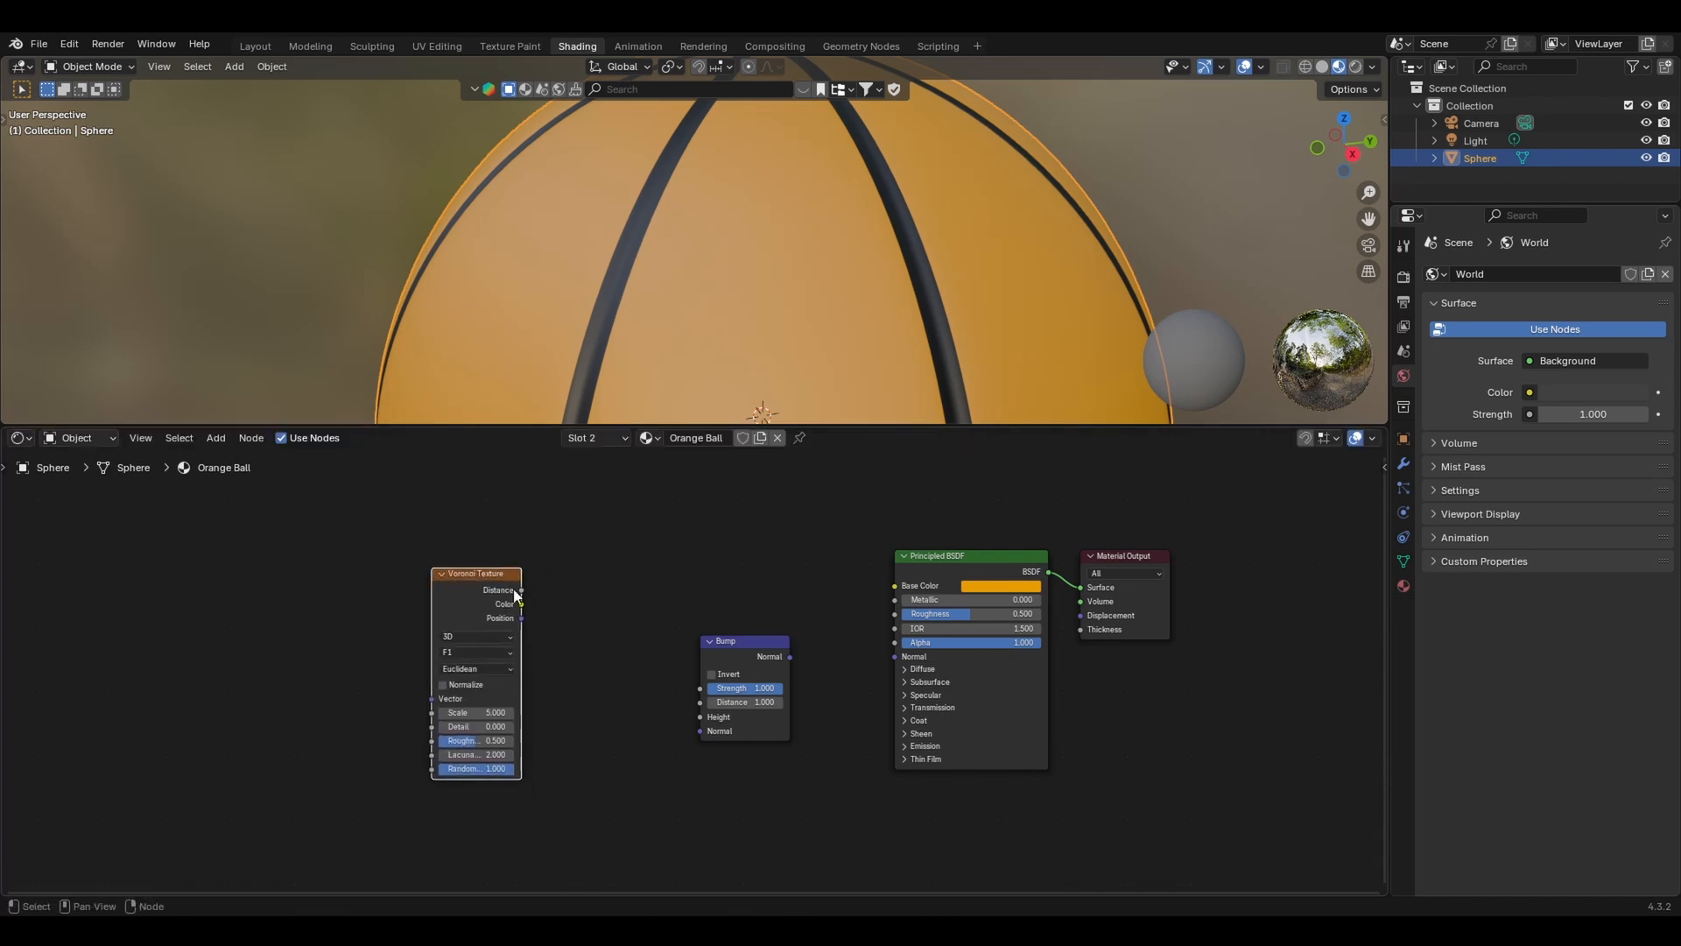
pyautogui.moveTo(790, 657); pyautogui.dragTo(900, 658)
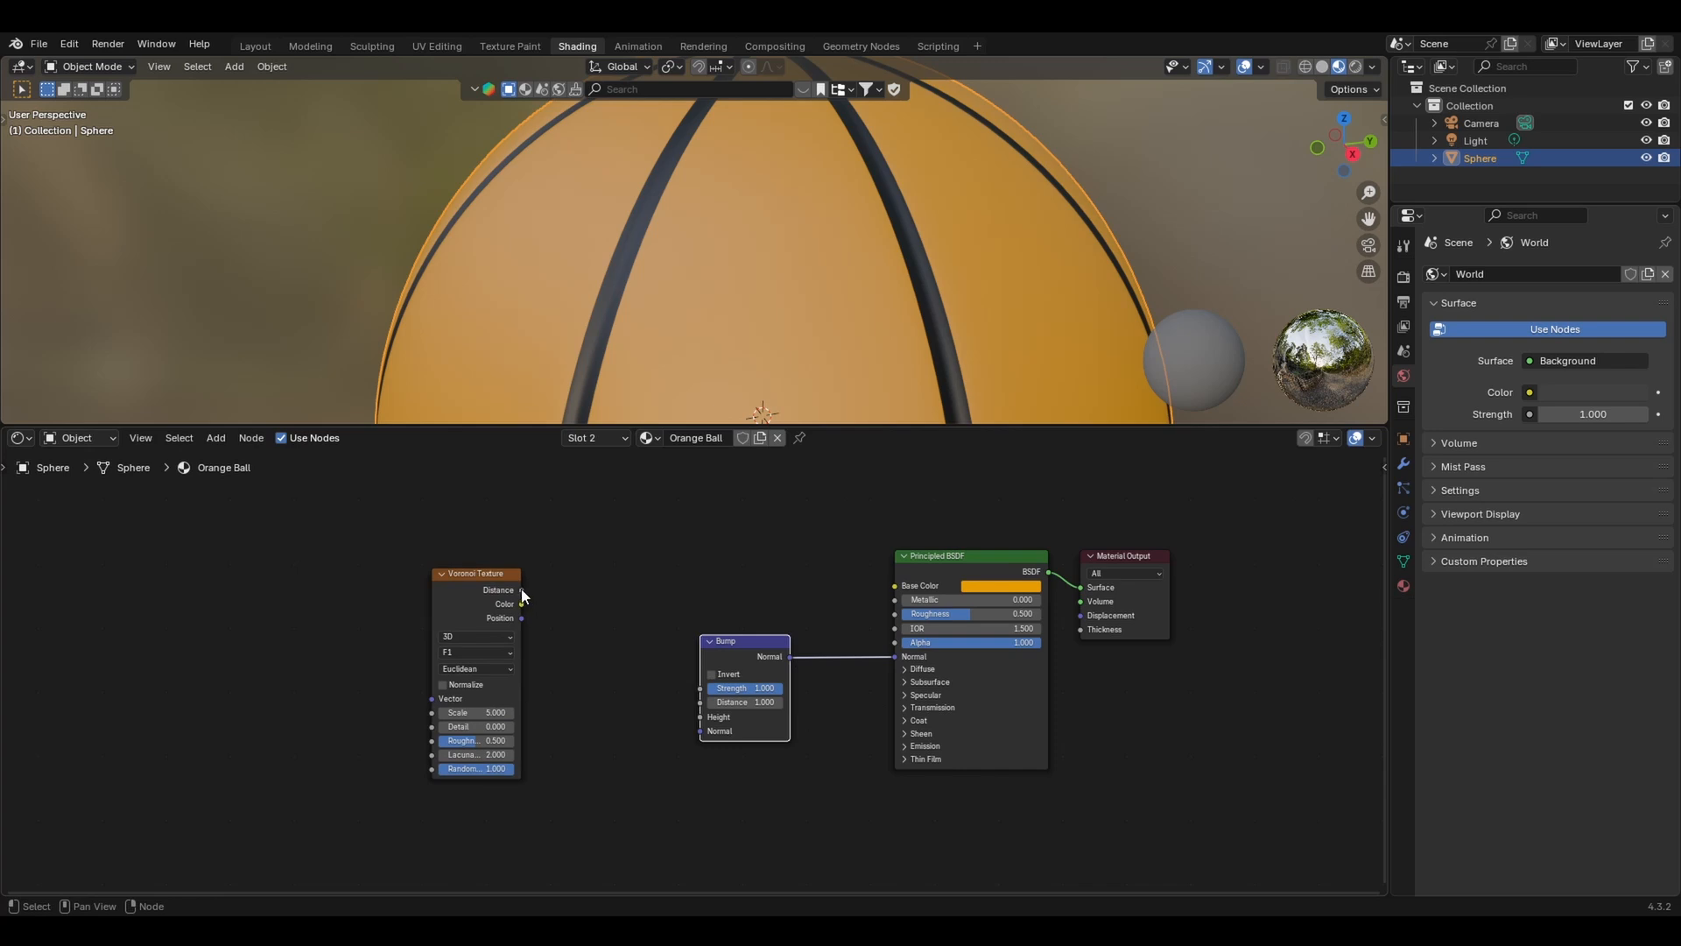
pyautogui.moveTo(522, 590); pyautogui.dragTo(688, 718)
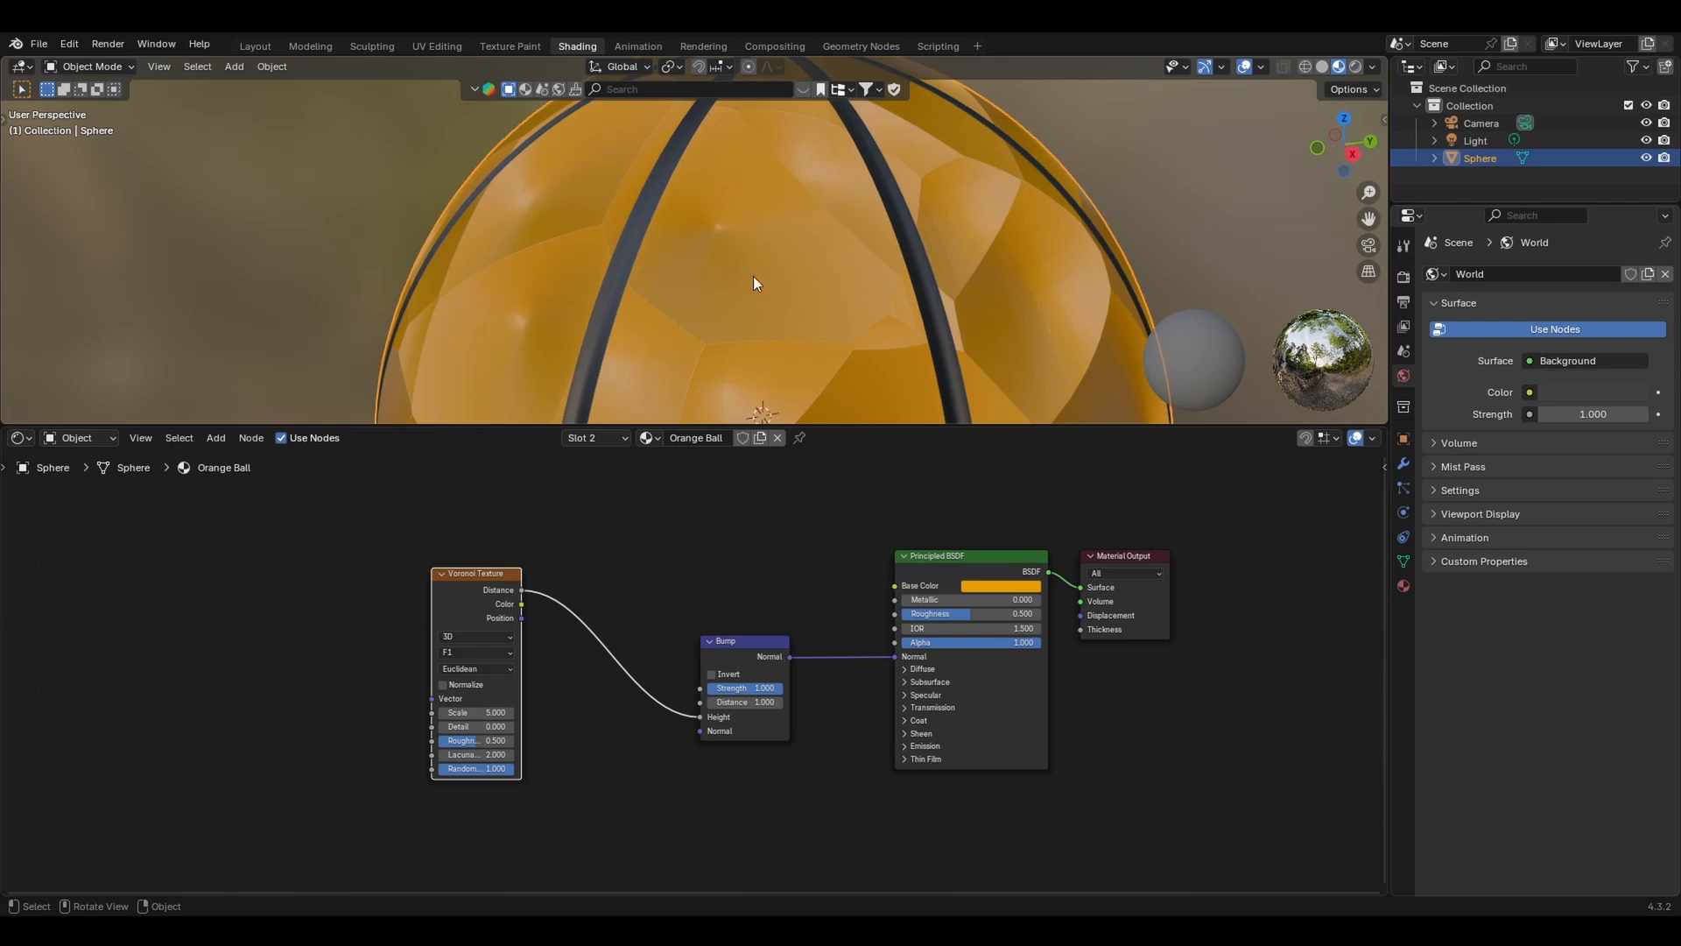
# - Set the Voronoi Texture's Randomness to 0 and inspect the pattern on the ball
pyautogui.scroll(-3, 748, 249)
pyautogui.scroll(4, 748, 249)
pyautogui.moveTo(718, 249); pyautogui.dragTo(737, 246, button='middle')
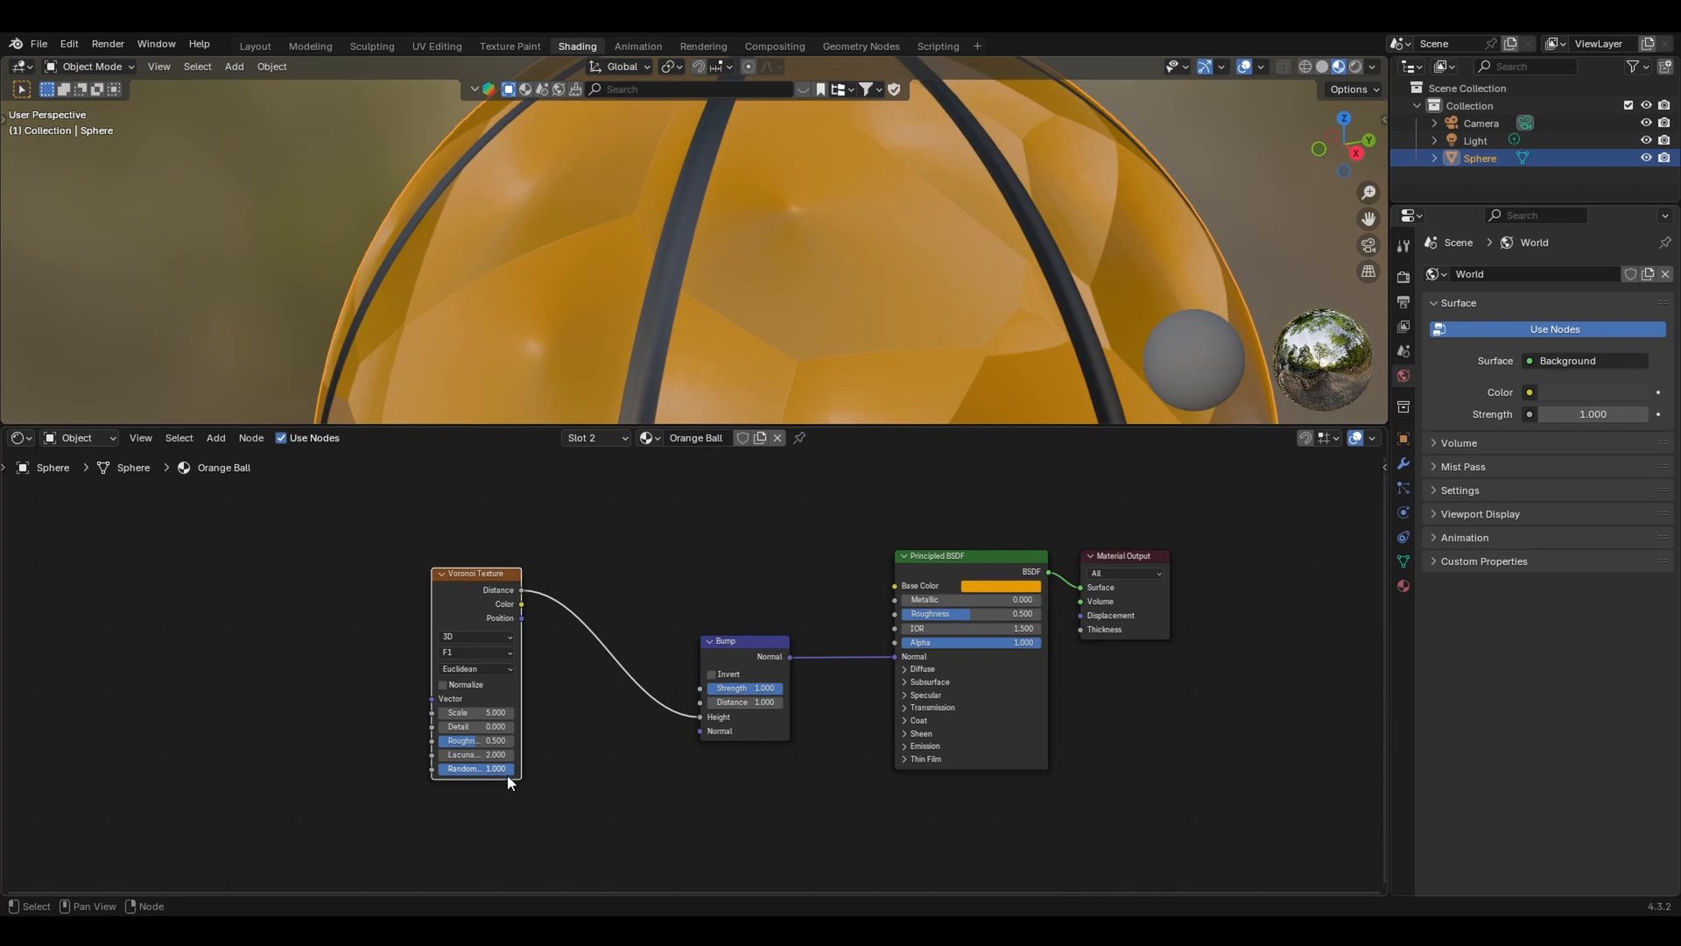
pyautogui.moveTo(508, 777); pyautogui.dragTo(440, 777)
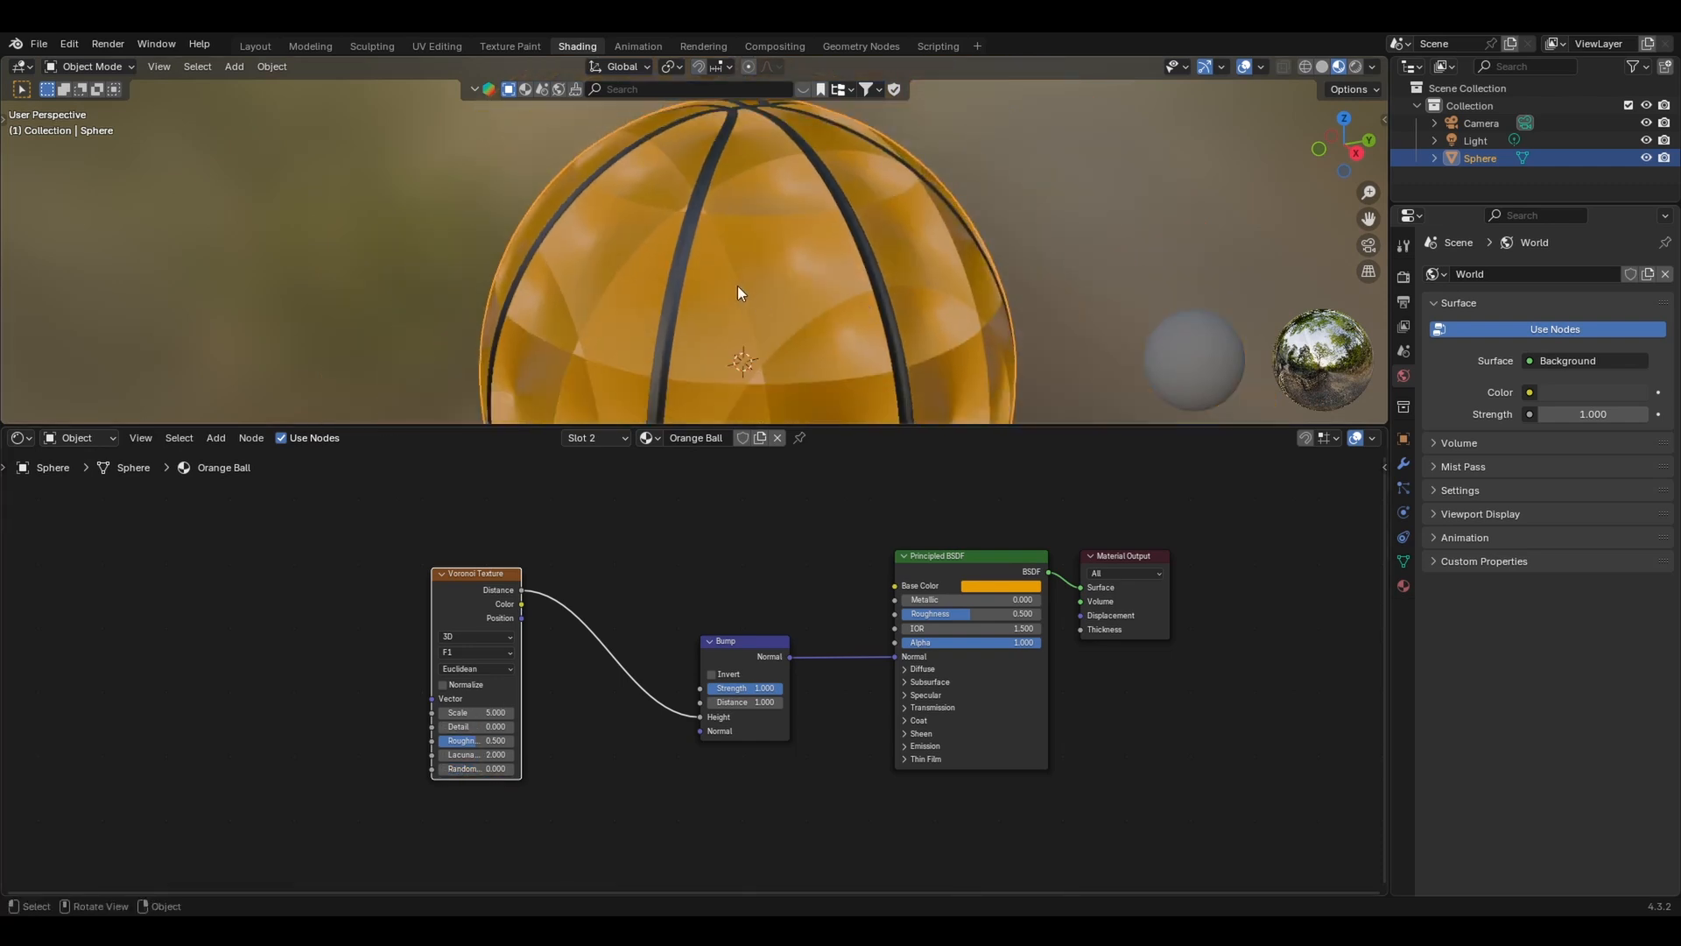
pyautogui.moveTo(737, 285); pyautogui.dragTo(865, 307, button='middle')
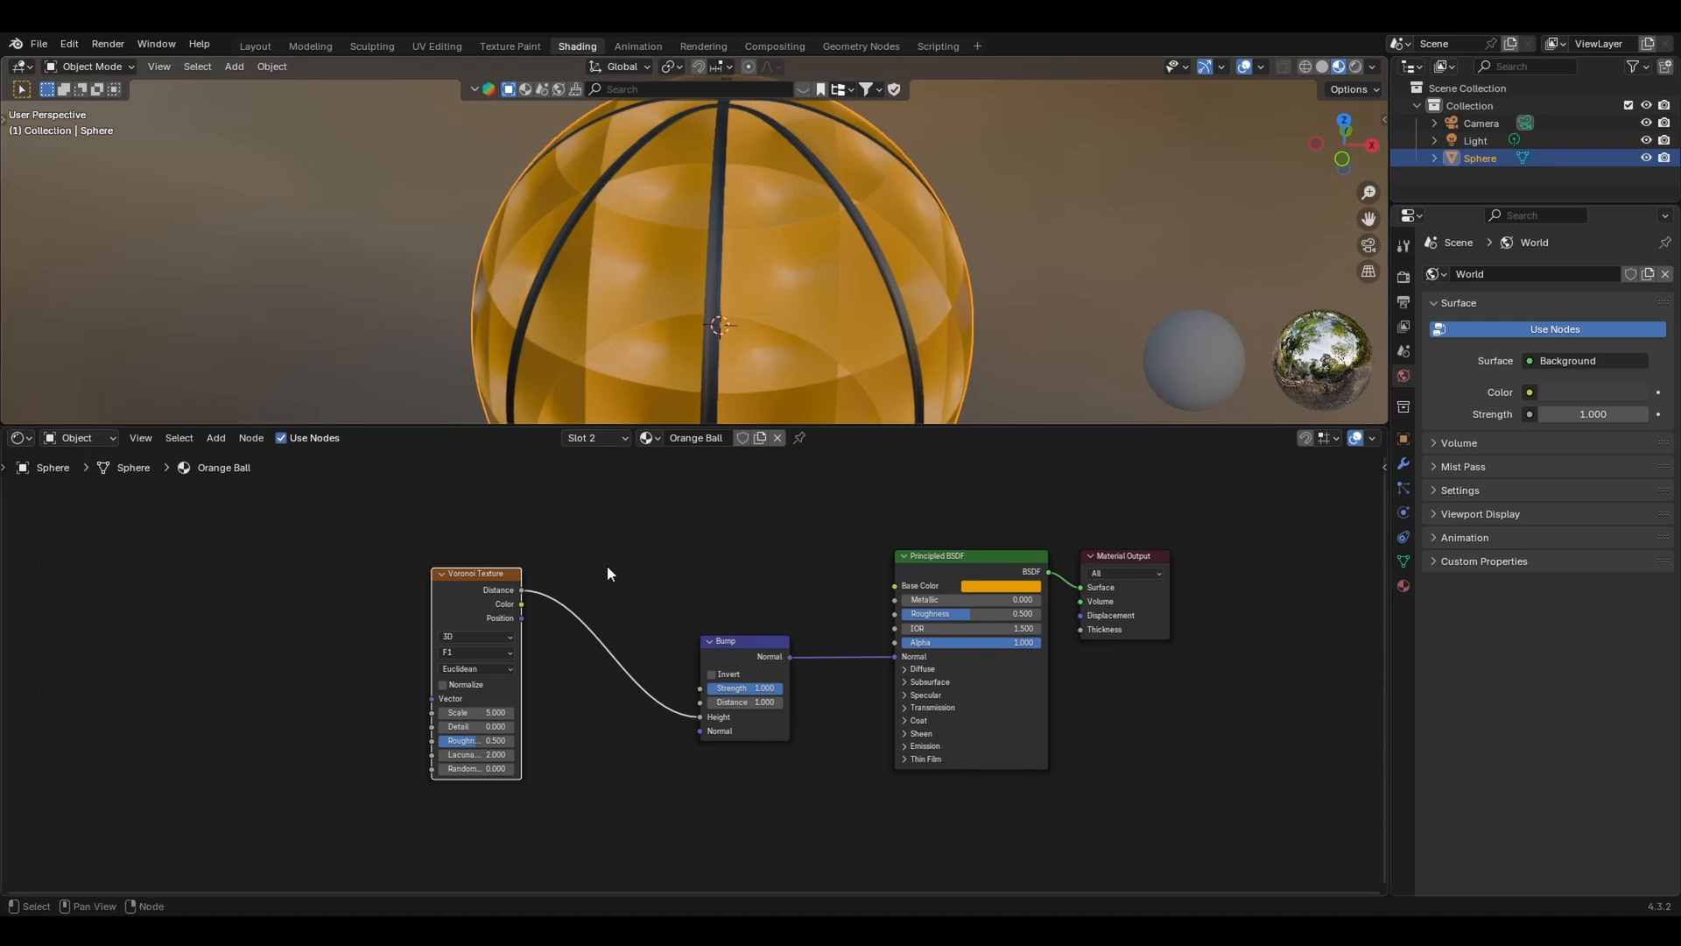
# - Insert a Color Ramp node between the Voronoi Texture and Bump nodes and shift the Bump node to make room
pyautogui.hotkey('shift', 'a')
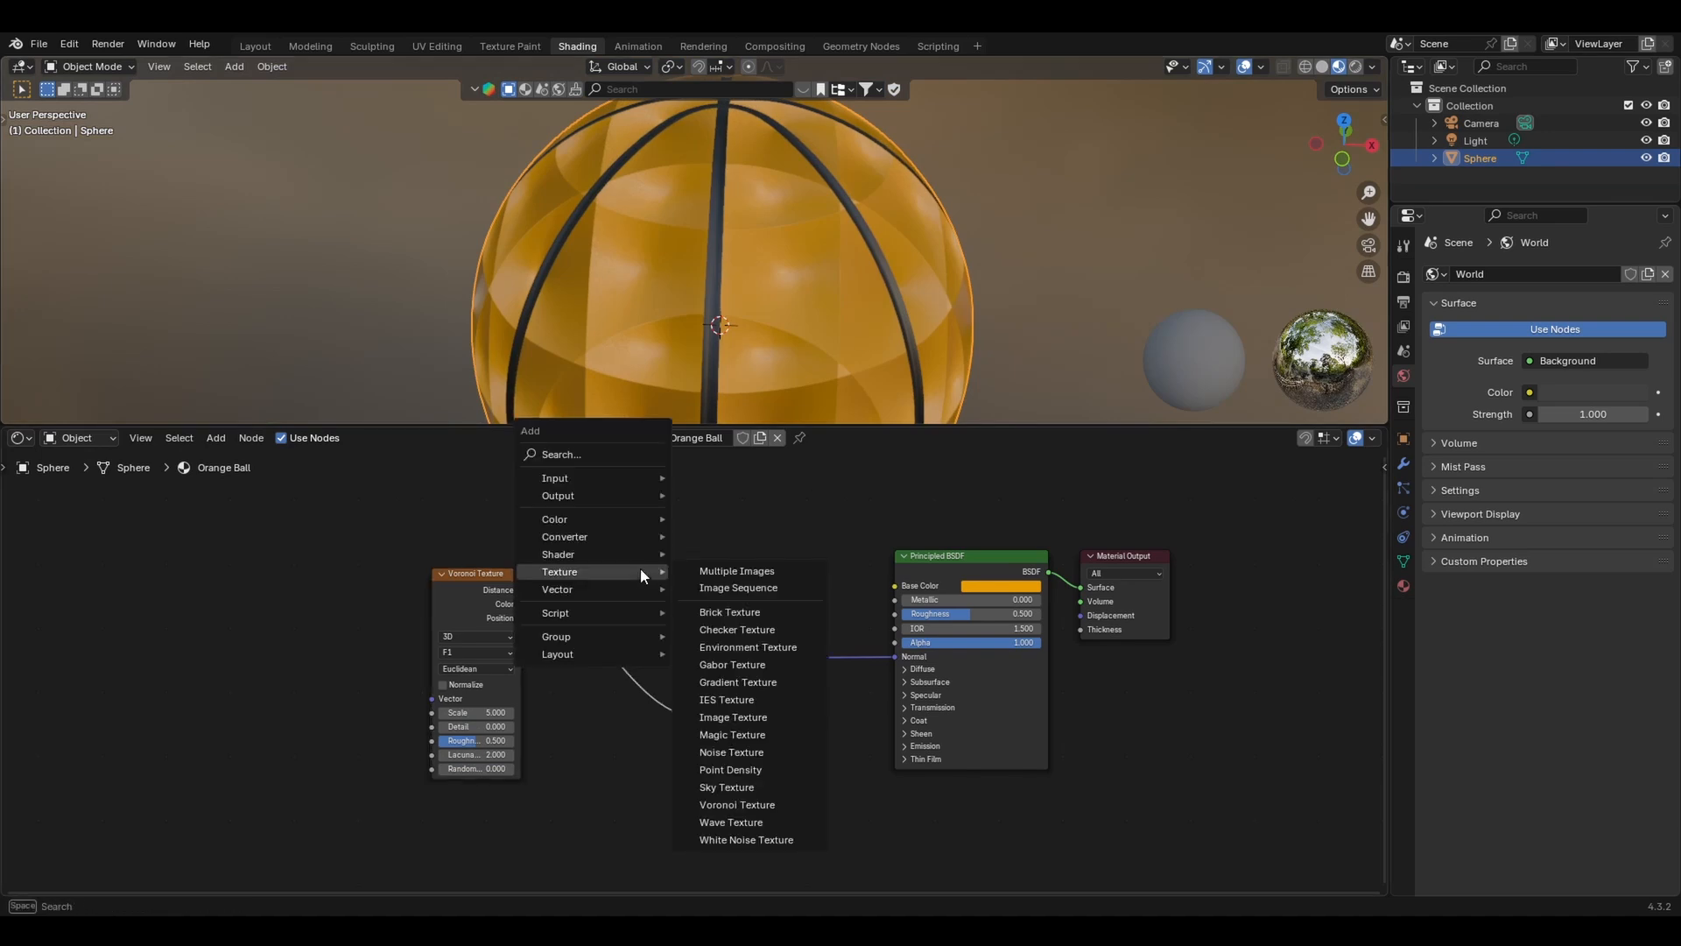
pyautogui.click(590, 455)
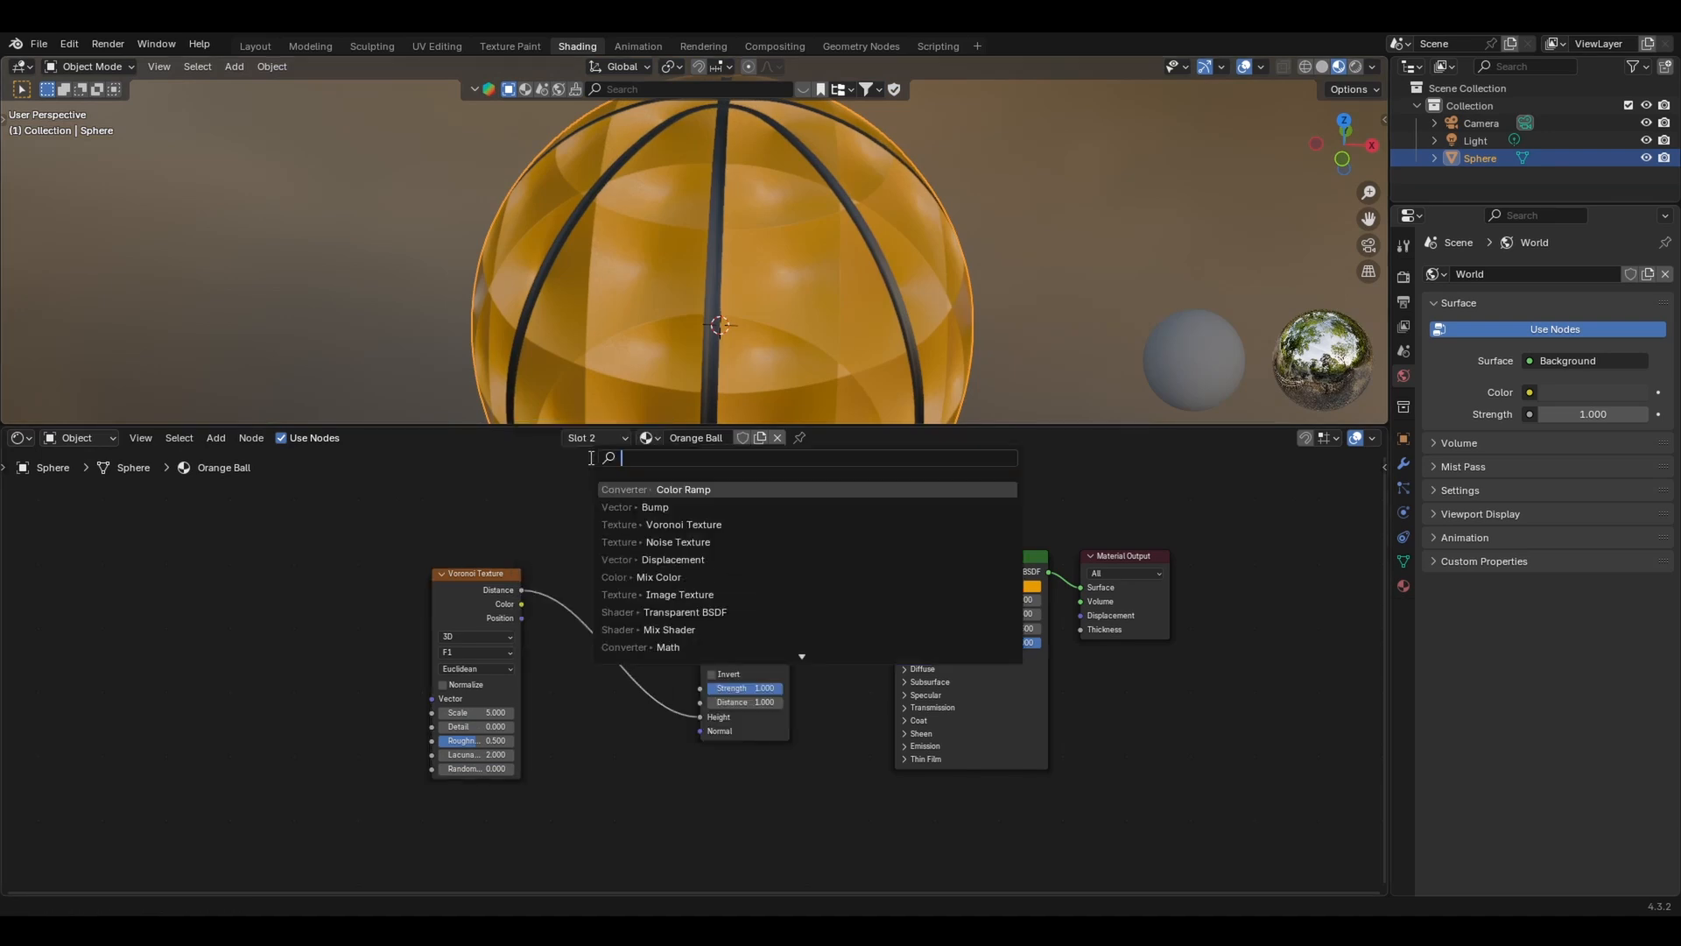
pyautogui.write('color')
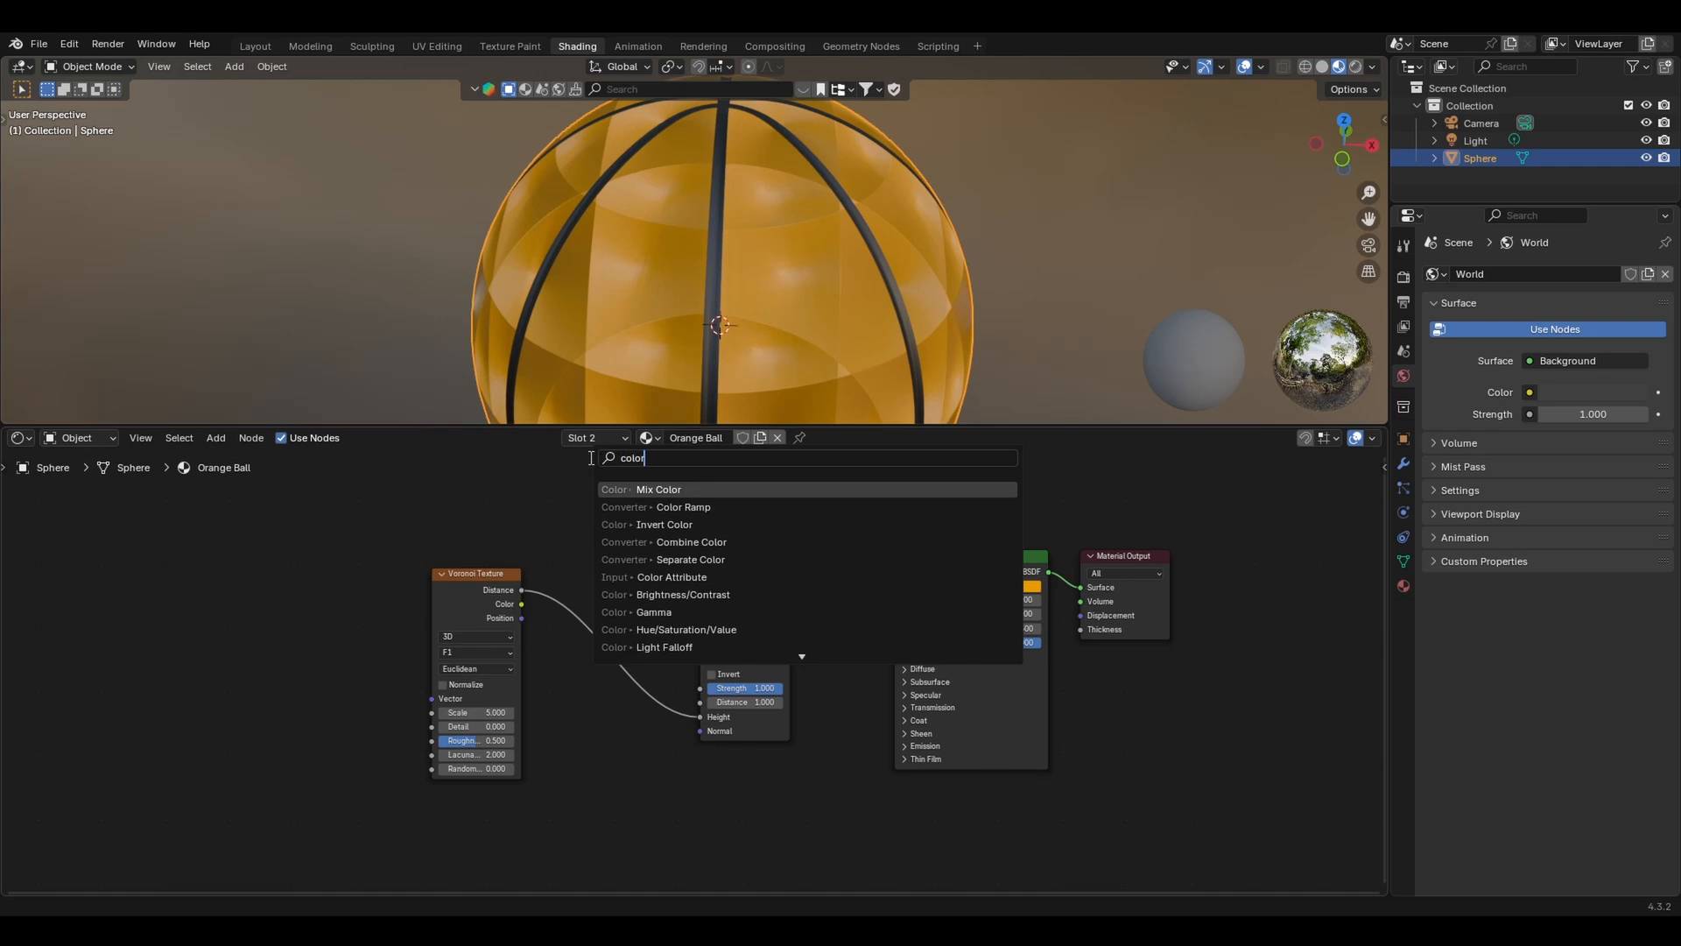
pyautogui.write(' ramp')
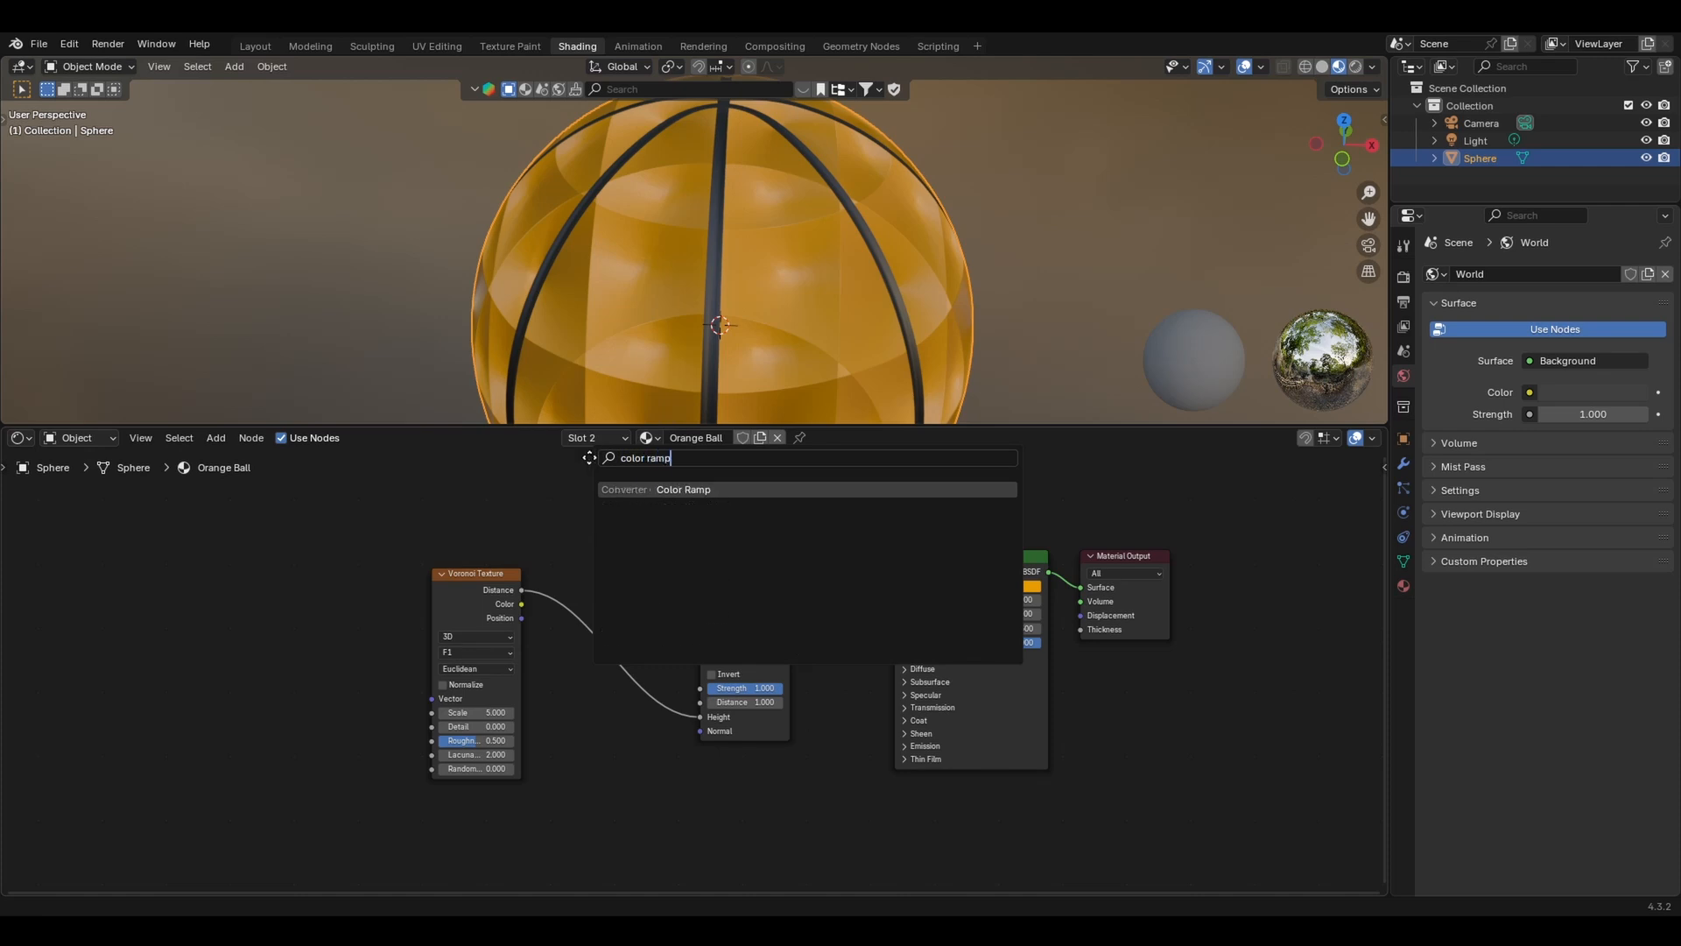
pyautogui.press('Return')
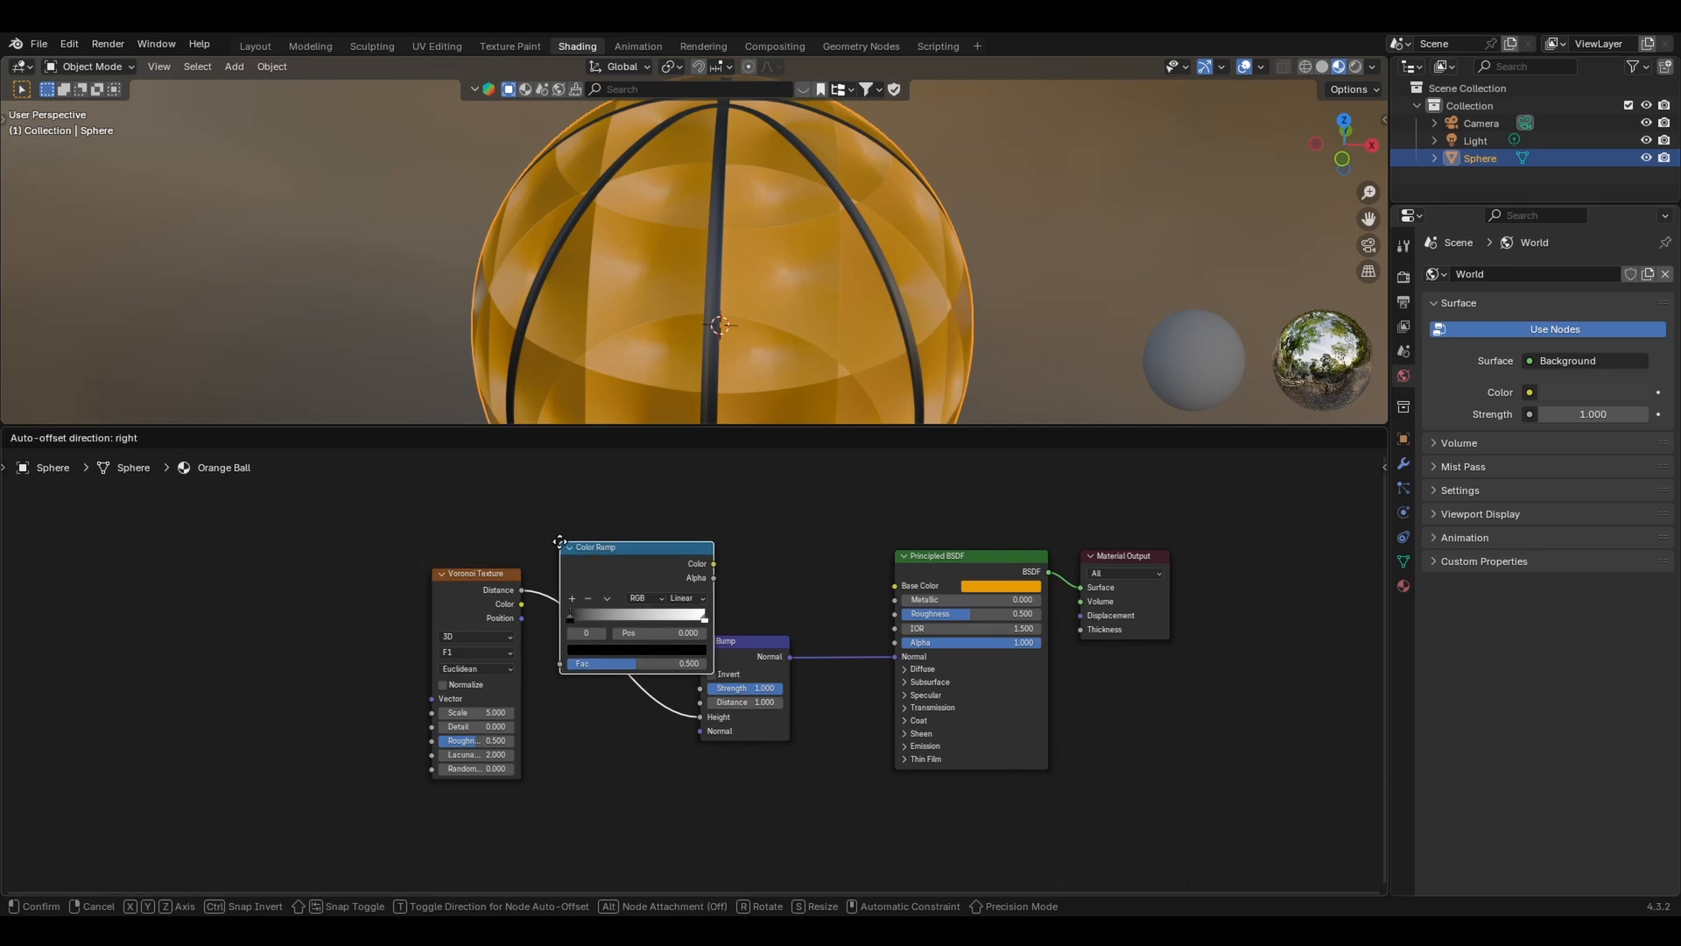
pyautogui.click(559, 541)
pyautogui.moveTo(779, 650); pyautogui.dragTo(811, 622)
# - Bring the Color Ramp's black and white stops close together, with white at 0.541, and enable Invert on the Bump node
pyautogui.moveTo(571, 622); pyautogui.dragTo(649, 622)
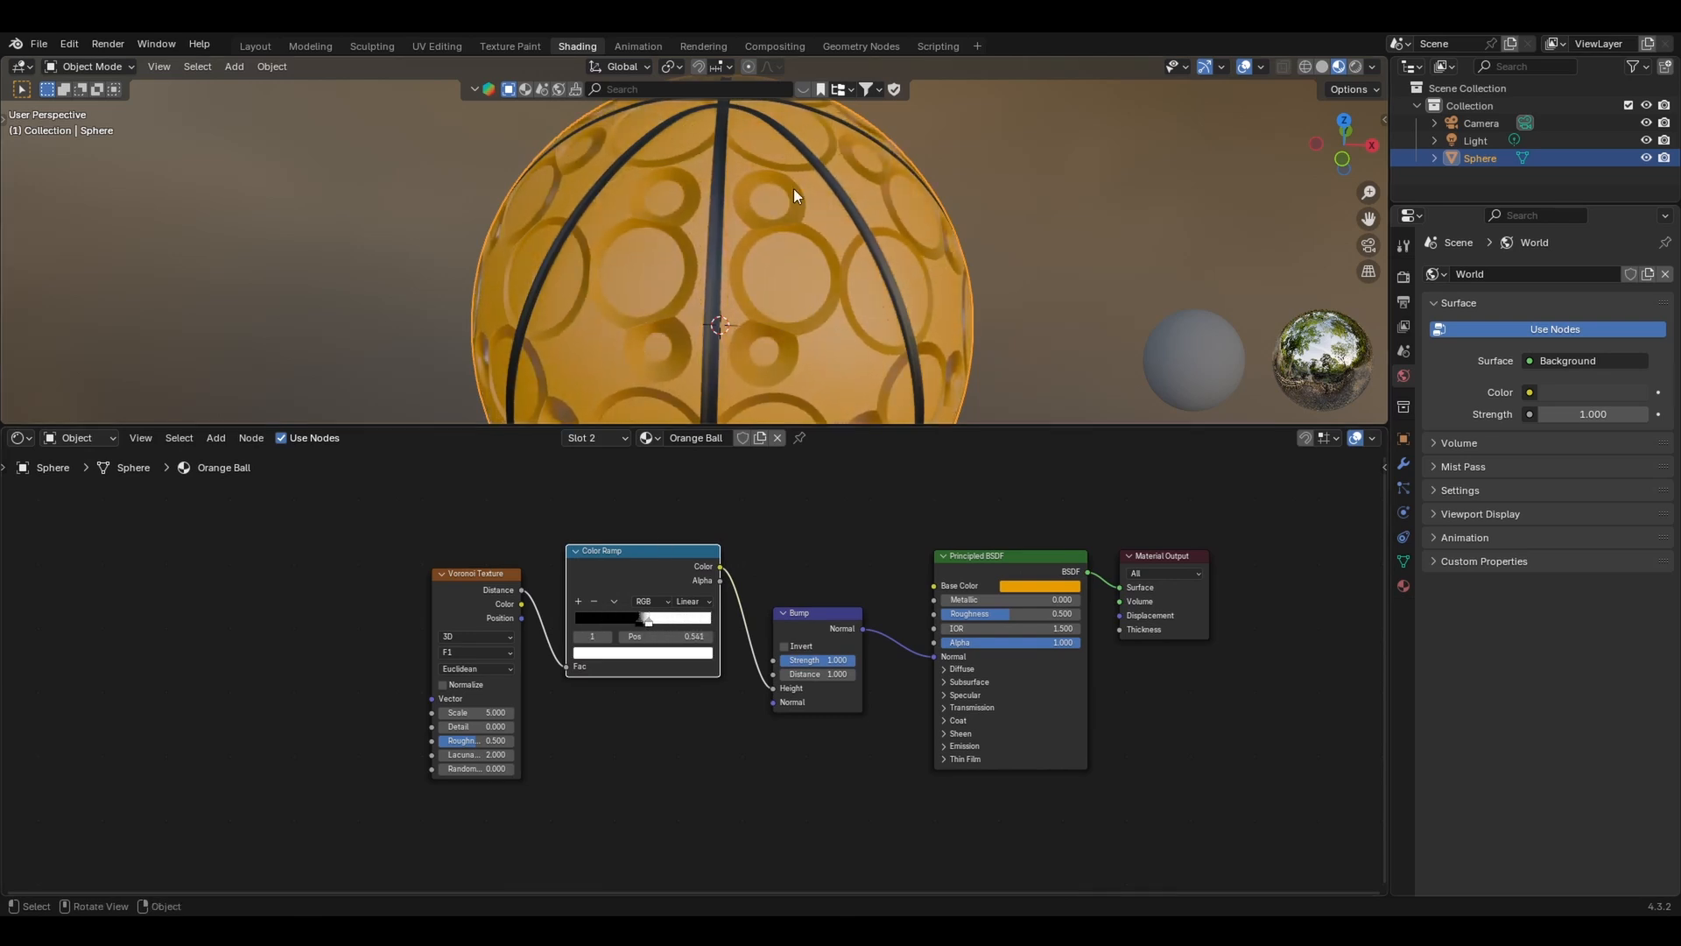
pyautogui.scroll(3, 784, 265)
pyautogui.moveTo(809, 260)
pyautogui.mouseDown(button='middle')
pyautogui.moveTo(863, 245)
pyautogui.moveTo(694, 189)
pyautogui.moveTo(813, 281)
pyautogui.moveTo(878, 240)
pyautogui.moveTo(872, 206)
pyautogui.moveTo(817, 234)
pyautogui.moveTo(832, 265)
pyautogui.mouseUp(button='middle')
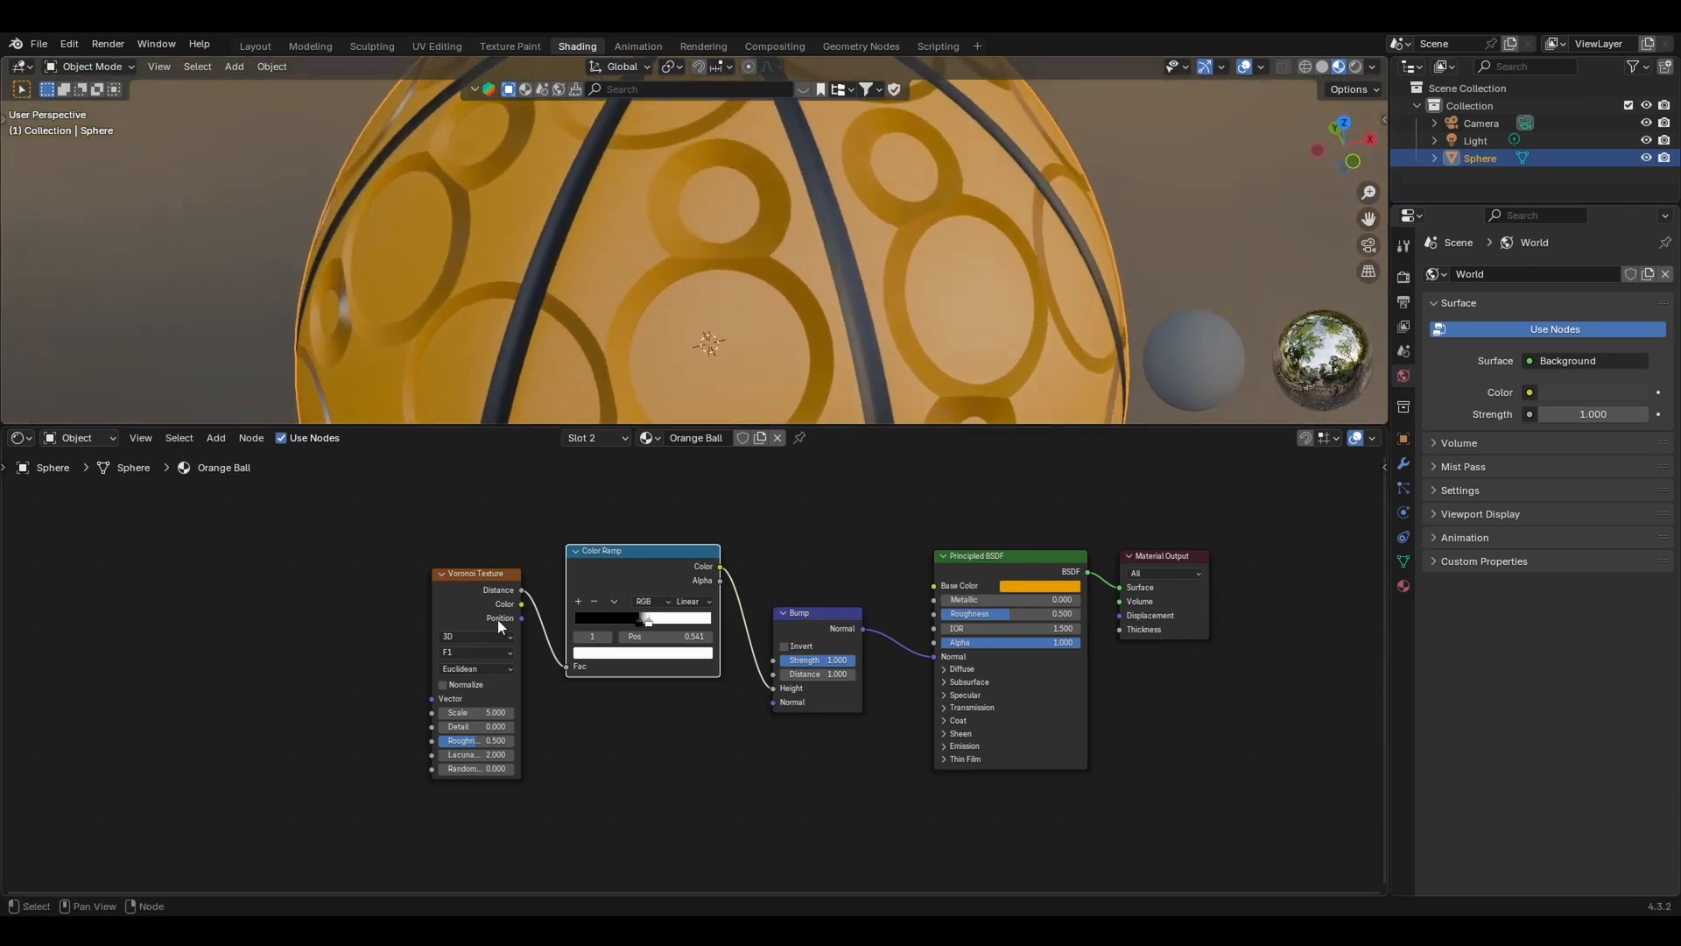
pyautogui.click(785, 646)
pyautogui.moveTo(736, 342)
pyautogui.mouseDown(button='middle')
pyautogui.moveTo(747, 310)
pyautogui.moveTo(806, 275)
pyautogui.moveTo(833, 196)
pyautogui.moveTo(692, 297)
pyautogui.moveTo(745, 284)
pyautogui.mouseUp(button='middle')
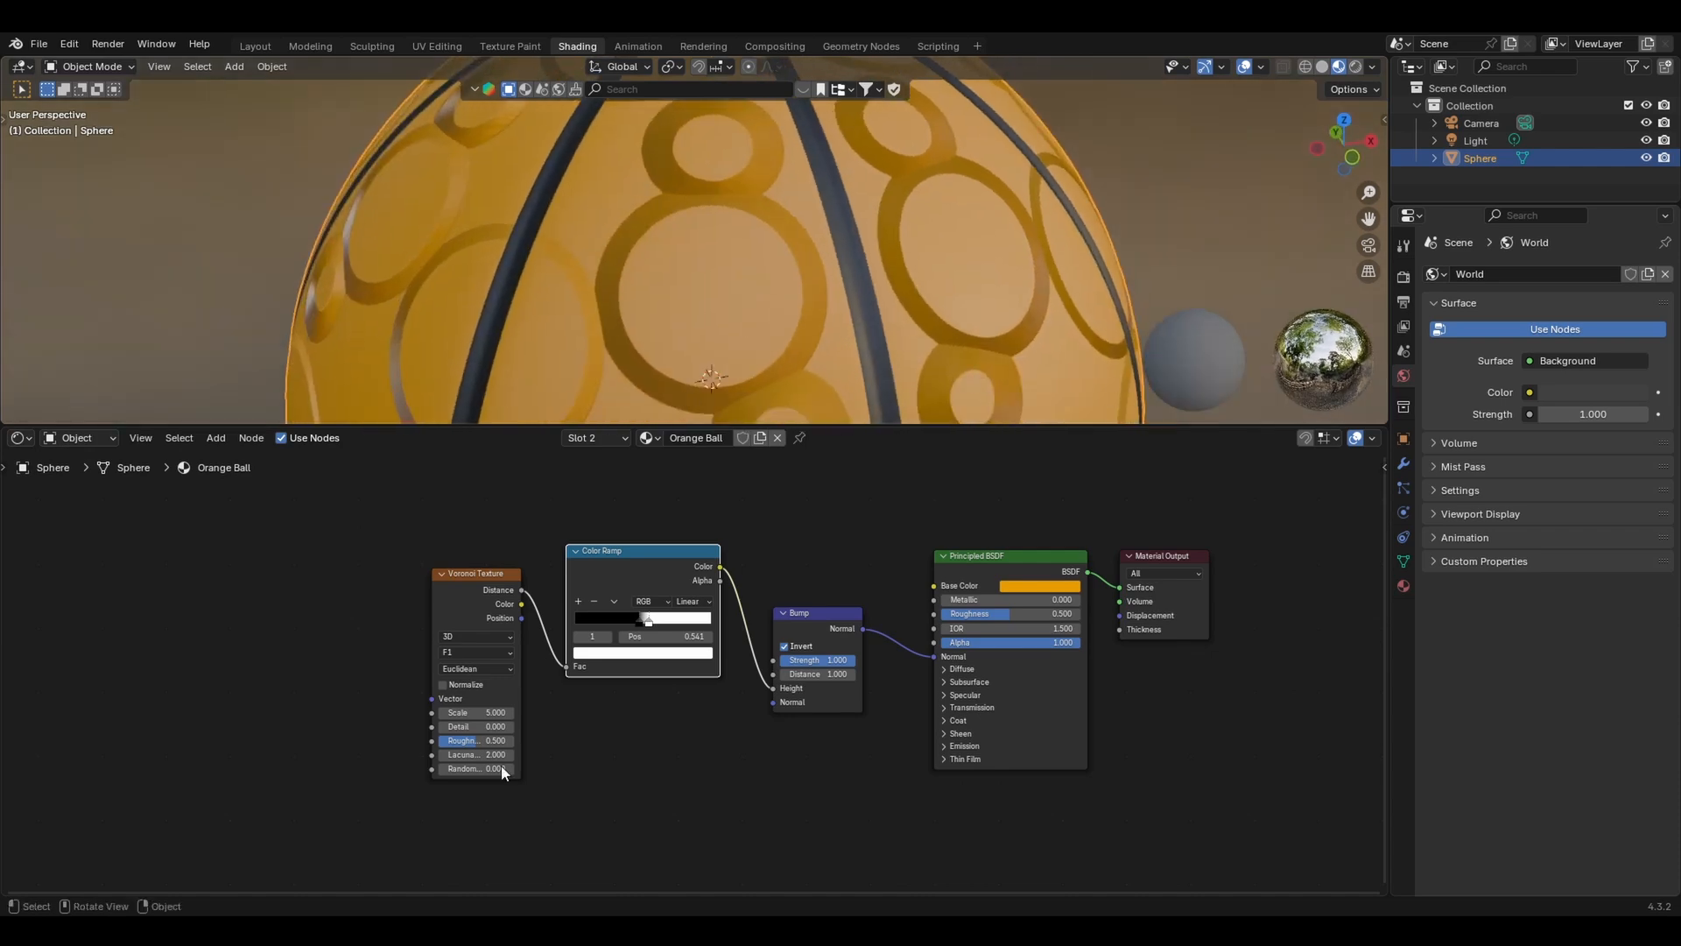
# - Try a Voronoi Texture Scale of 300
pyautogui.moveTo(476, 713); pyautogui.dragTo(692, 713)
pyautogui.doubleClick(468, 712)
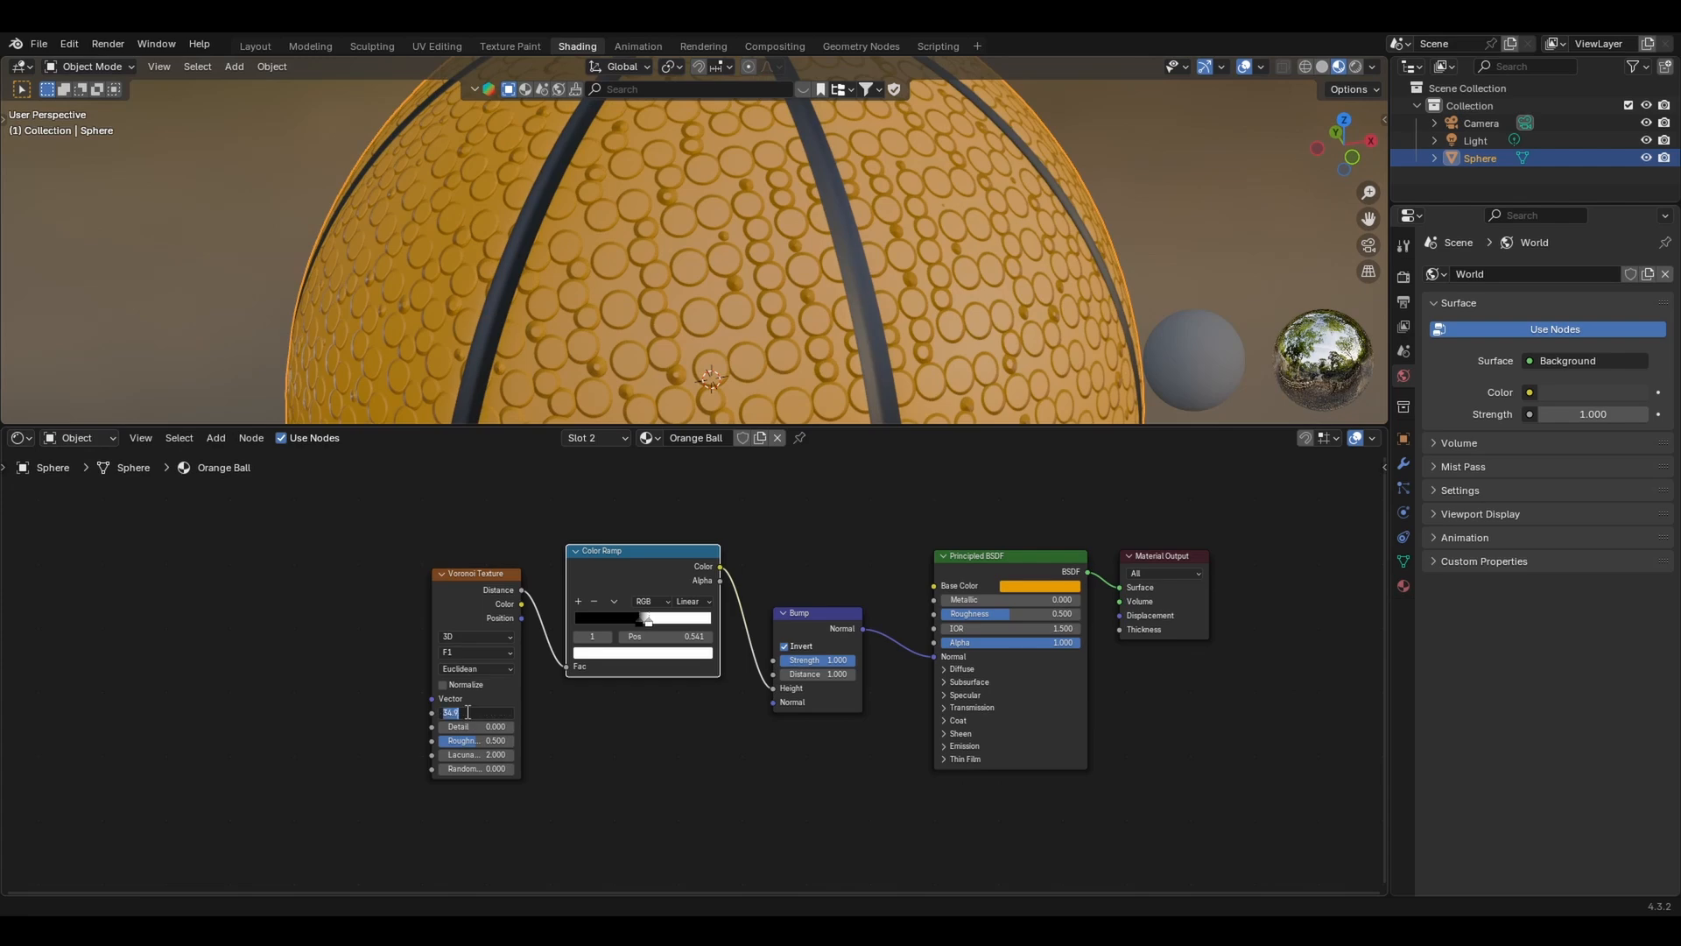
pyautogui.write('300')
pyautogui.press('Return')
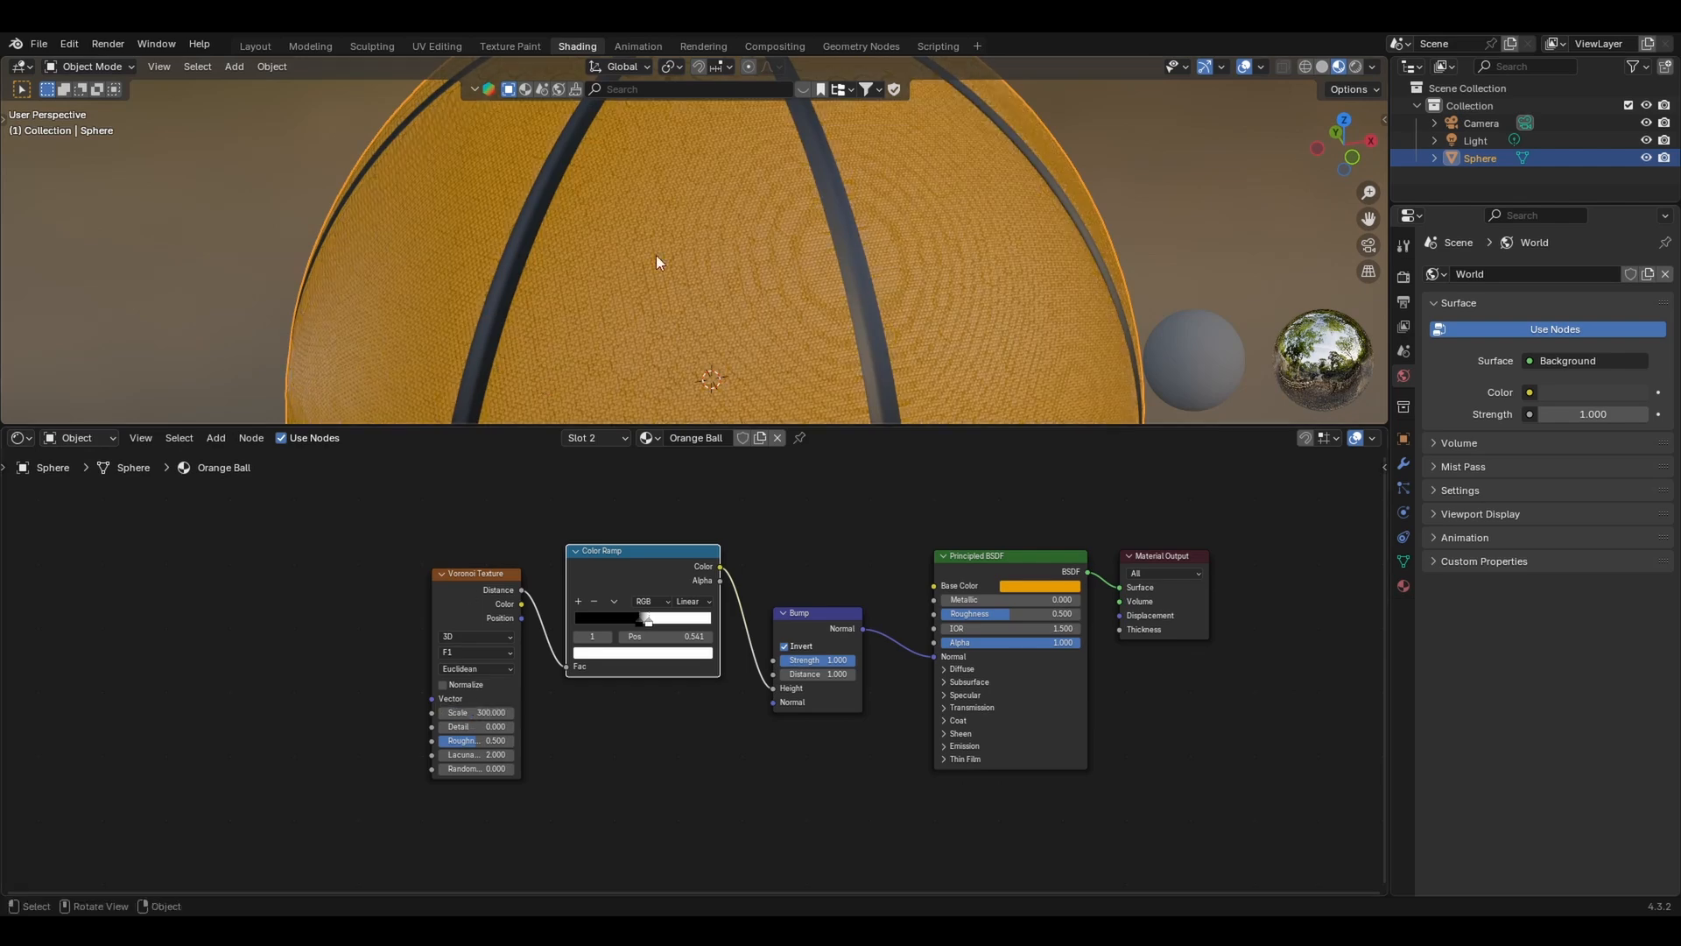
# - Set the Voronoi Texture's Scale to 250 and inspect the bumps on the ball's surface
pyautogui.doubleClick(493, 711)
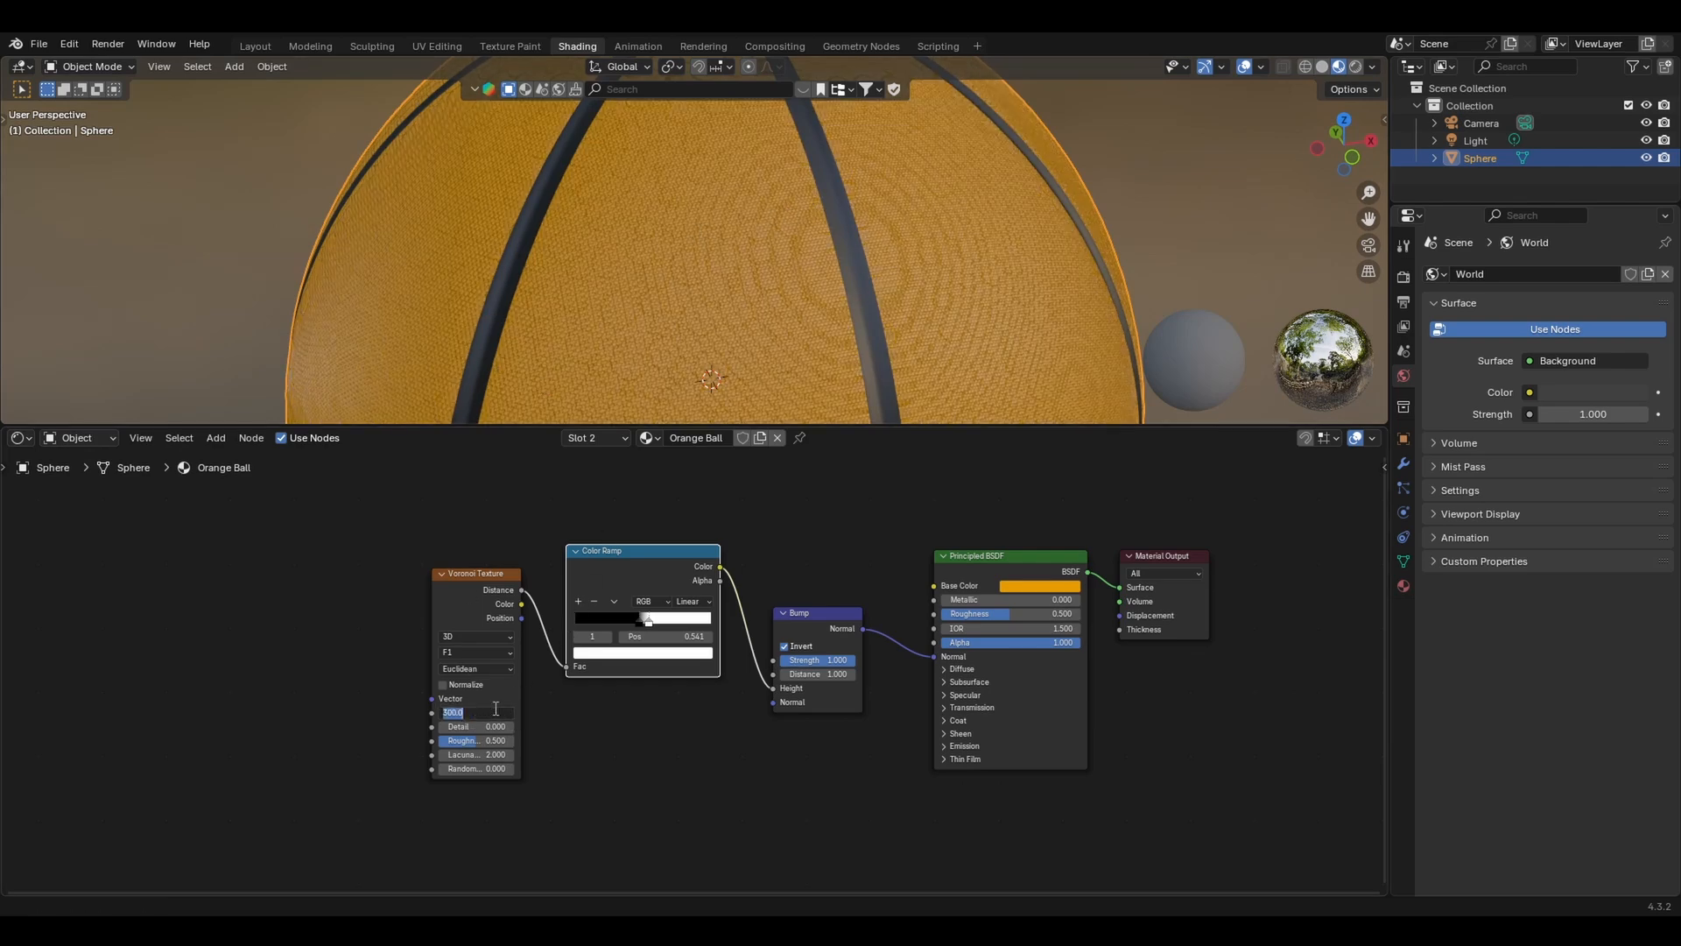
pyautogui.write('250')
pyautogui.press('Return')
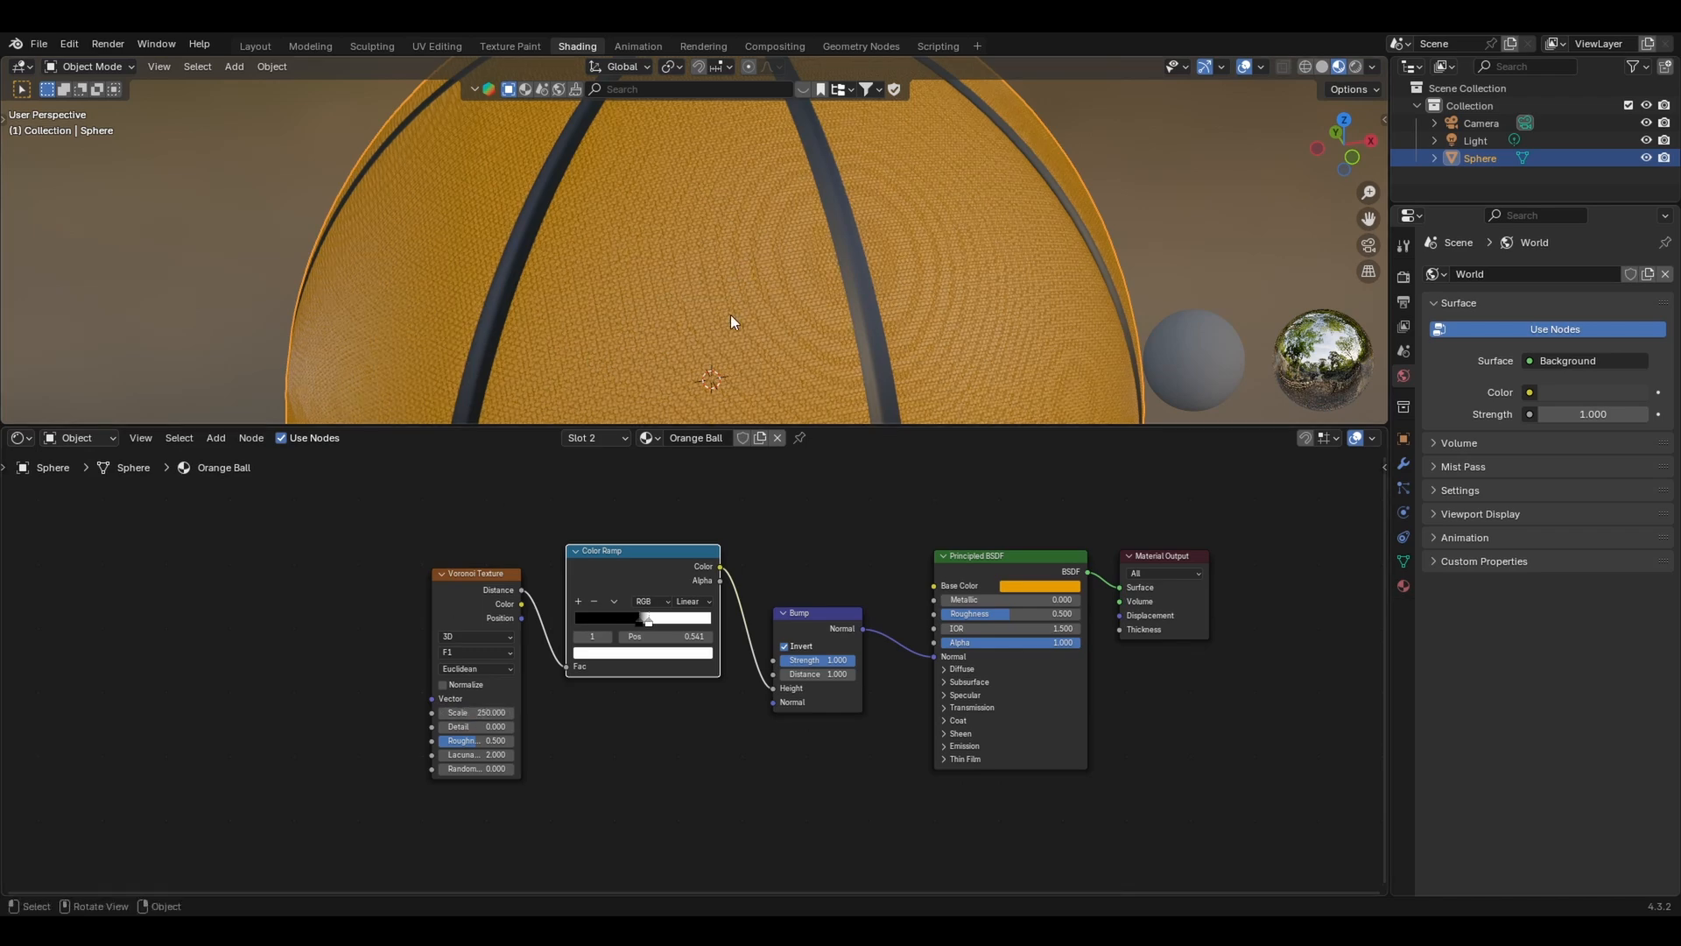
pyautogui.scroll(4, 733, 317)
pyautogui.scroll(-5, 733, 317)
# - Add Texture Coordinate and Mapping nodes in front of the Voronoi Texture and feed the UV output into the Mapping's Vector
pyautogui.click(310, 670)
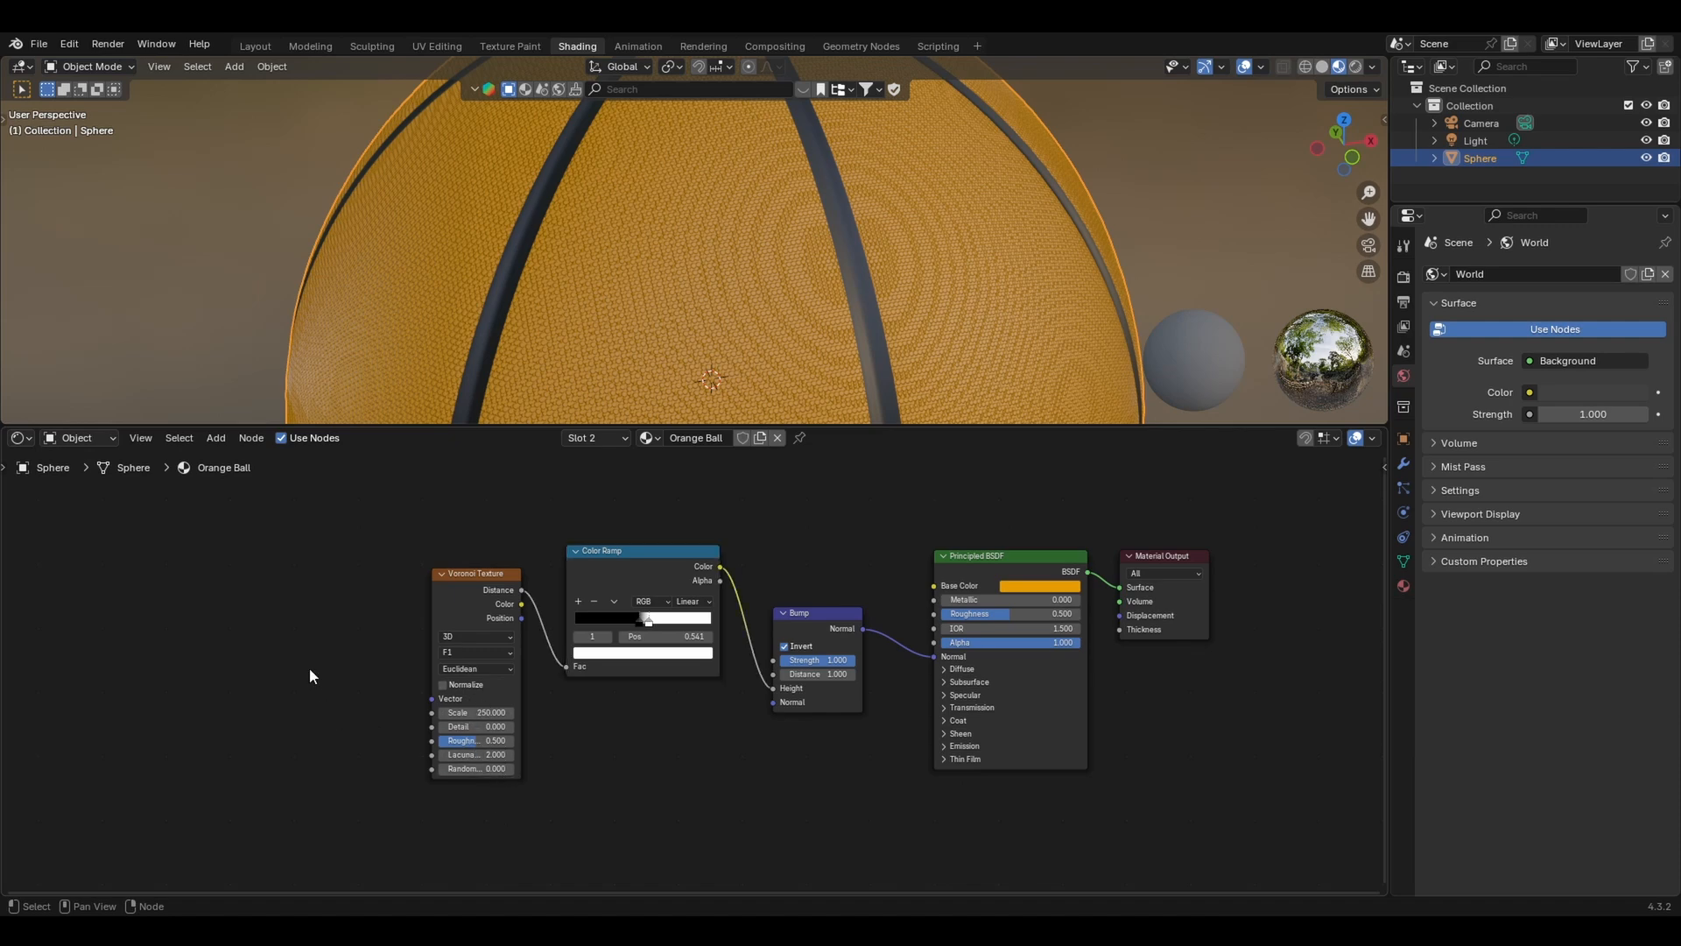
pyautogui.click(480, 571)
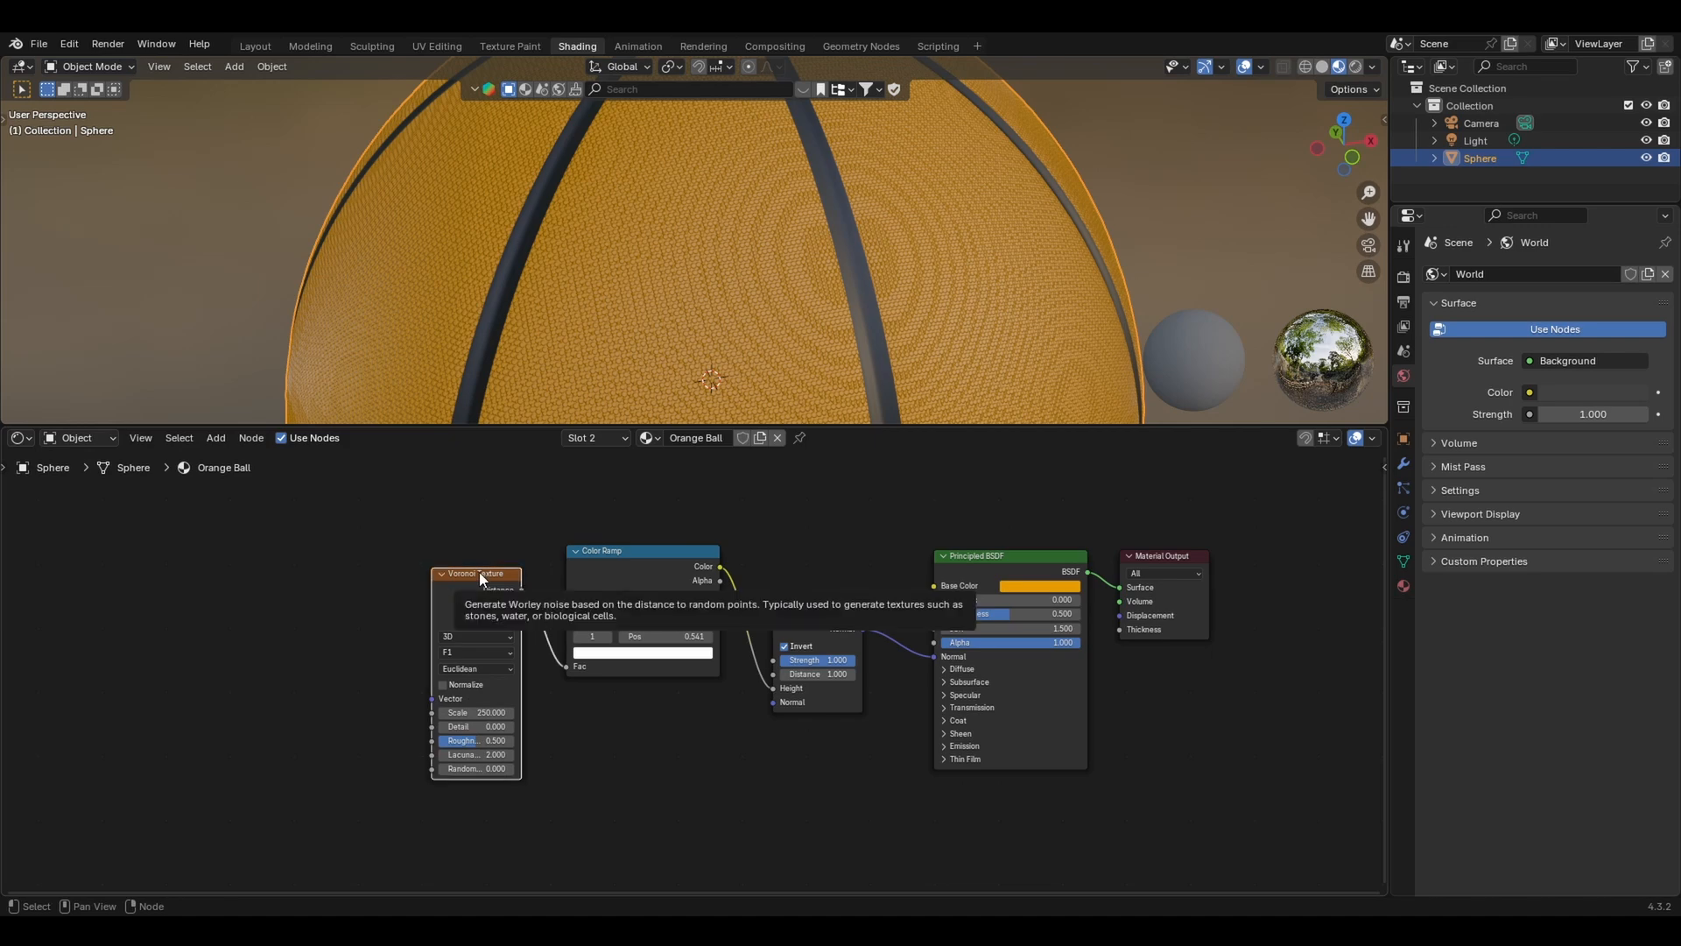
pyautogui.hotkey('ctrl', 't')
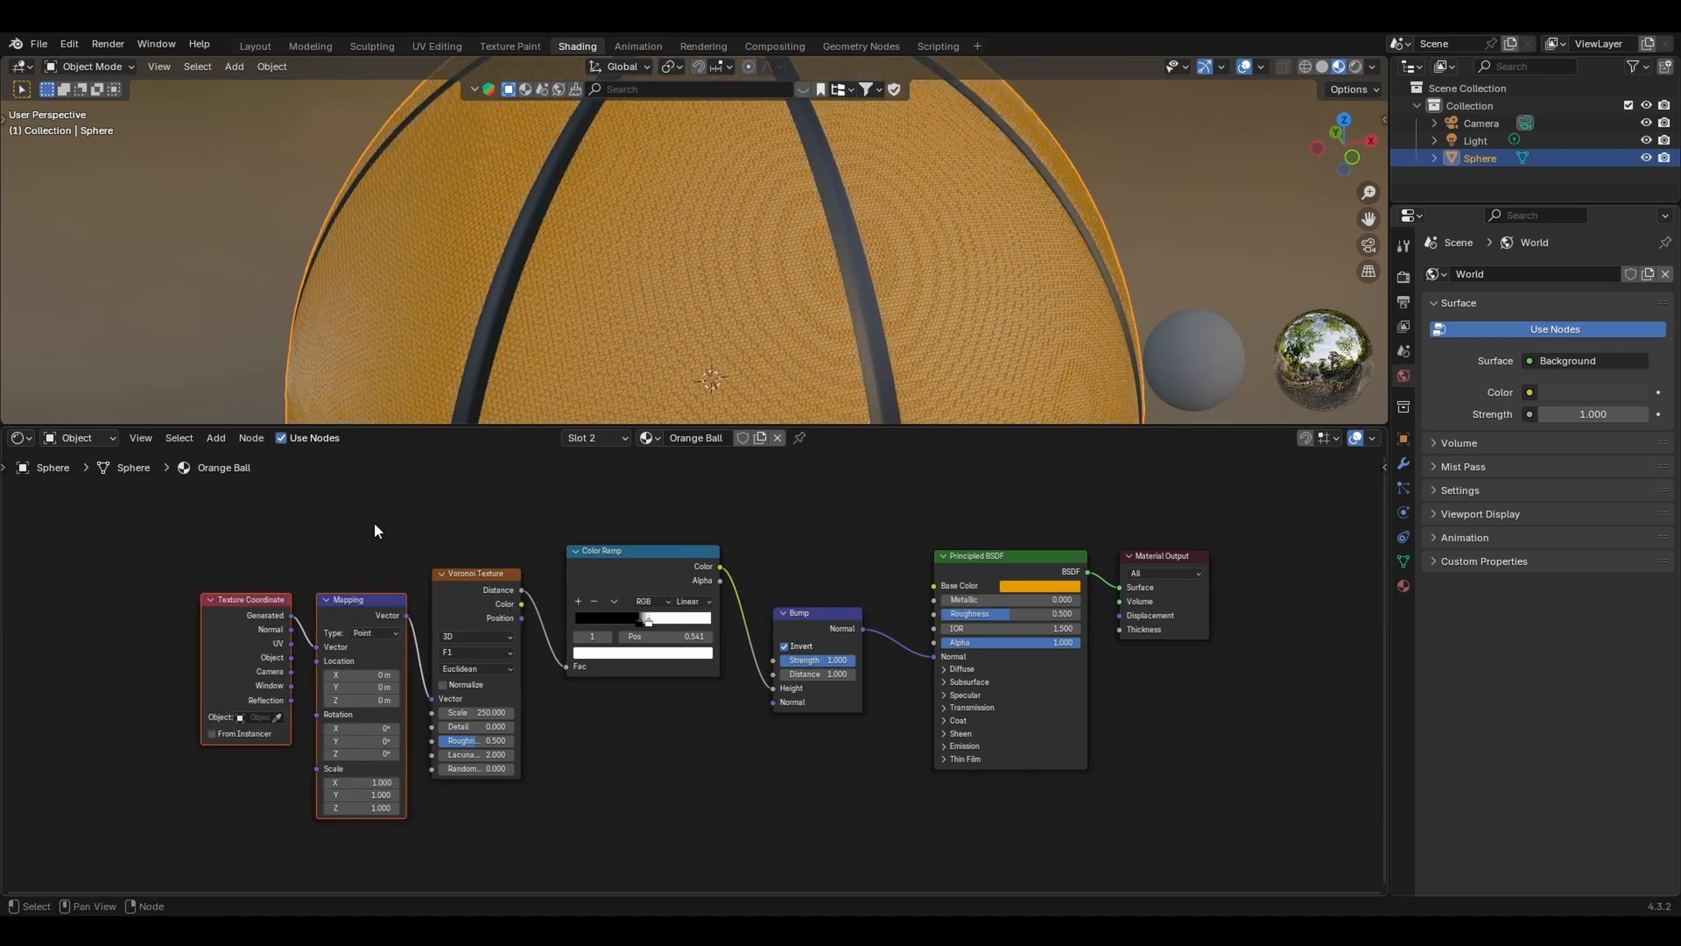
pyautogui.press('g')
pyautogui.click(203, 596)
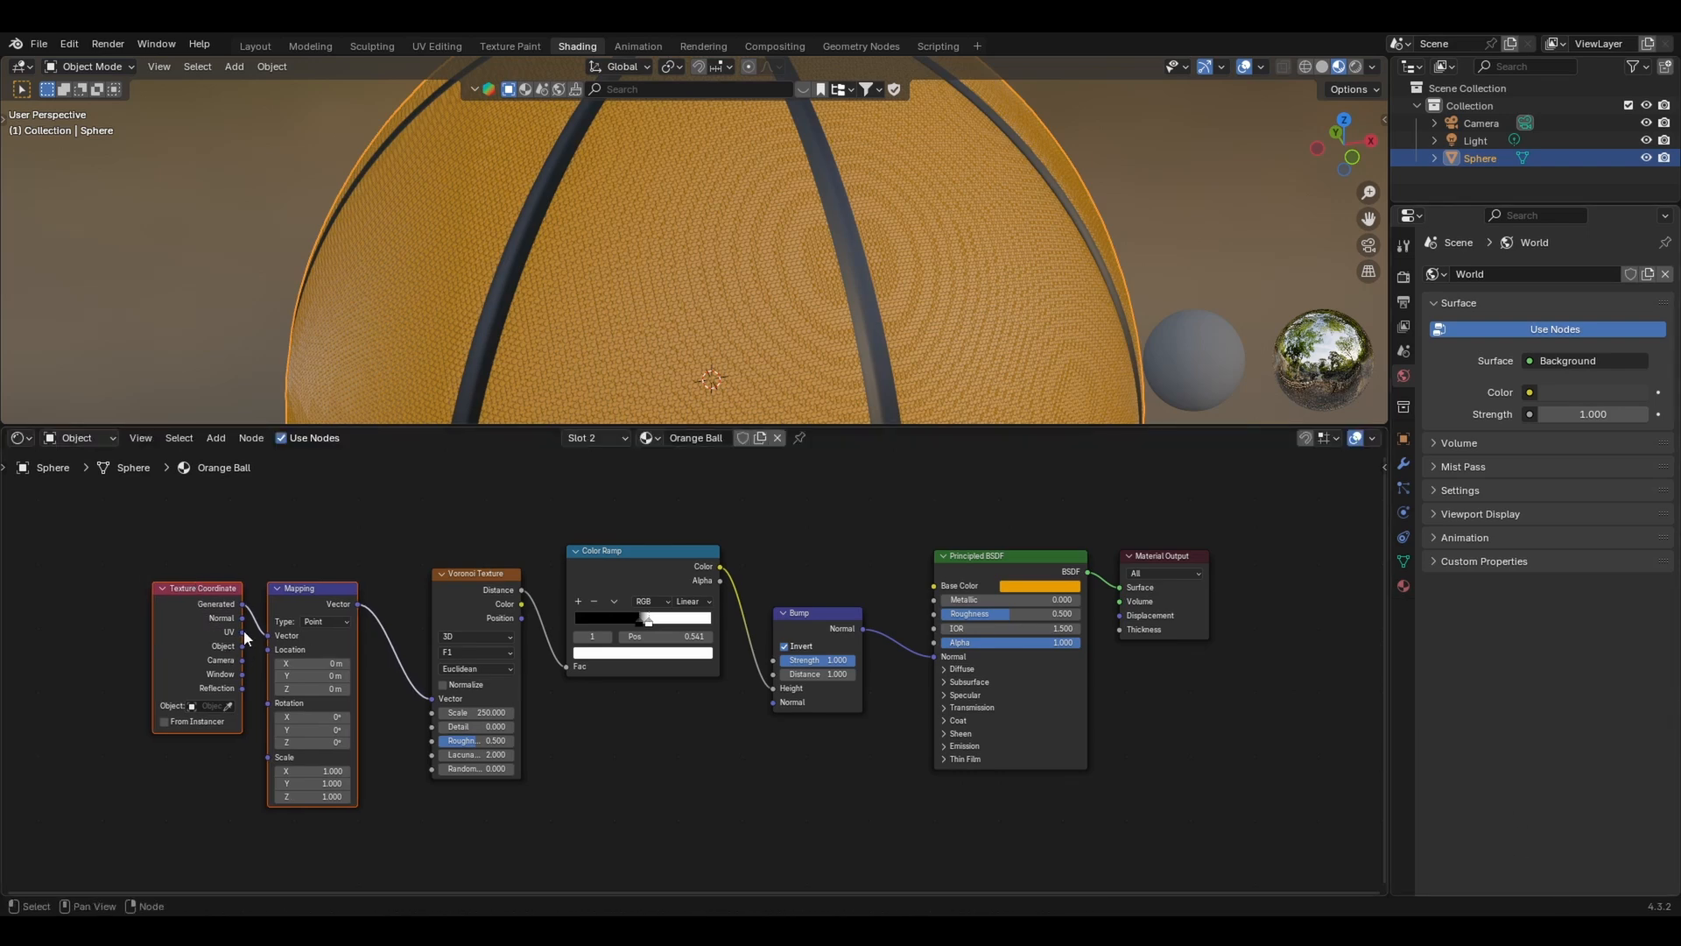
pyautogui.moveTo(242, 631); pyautogui.dragTo(261, 641)
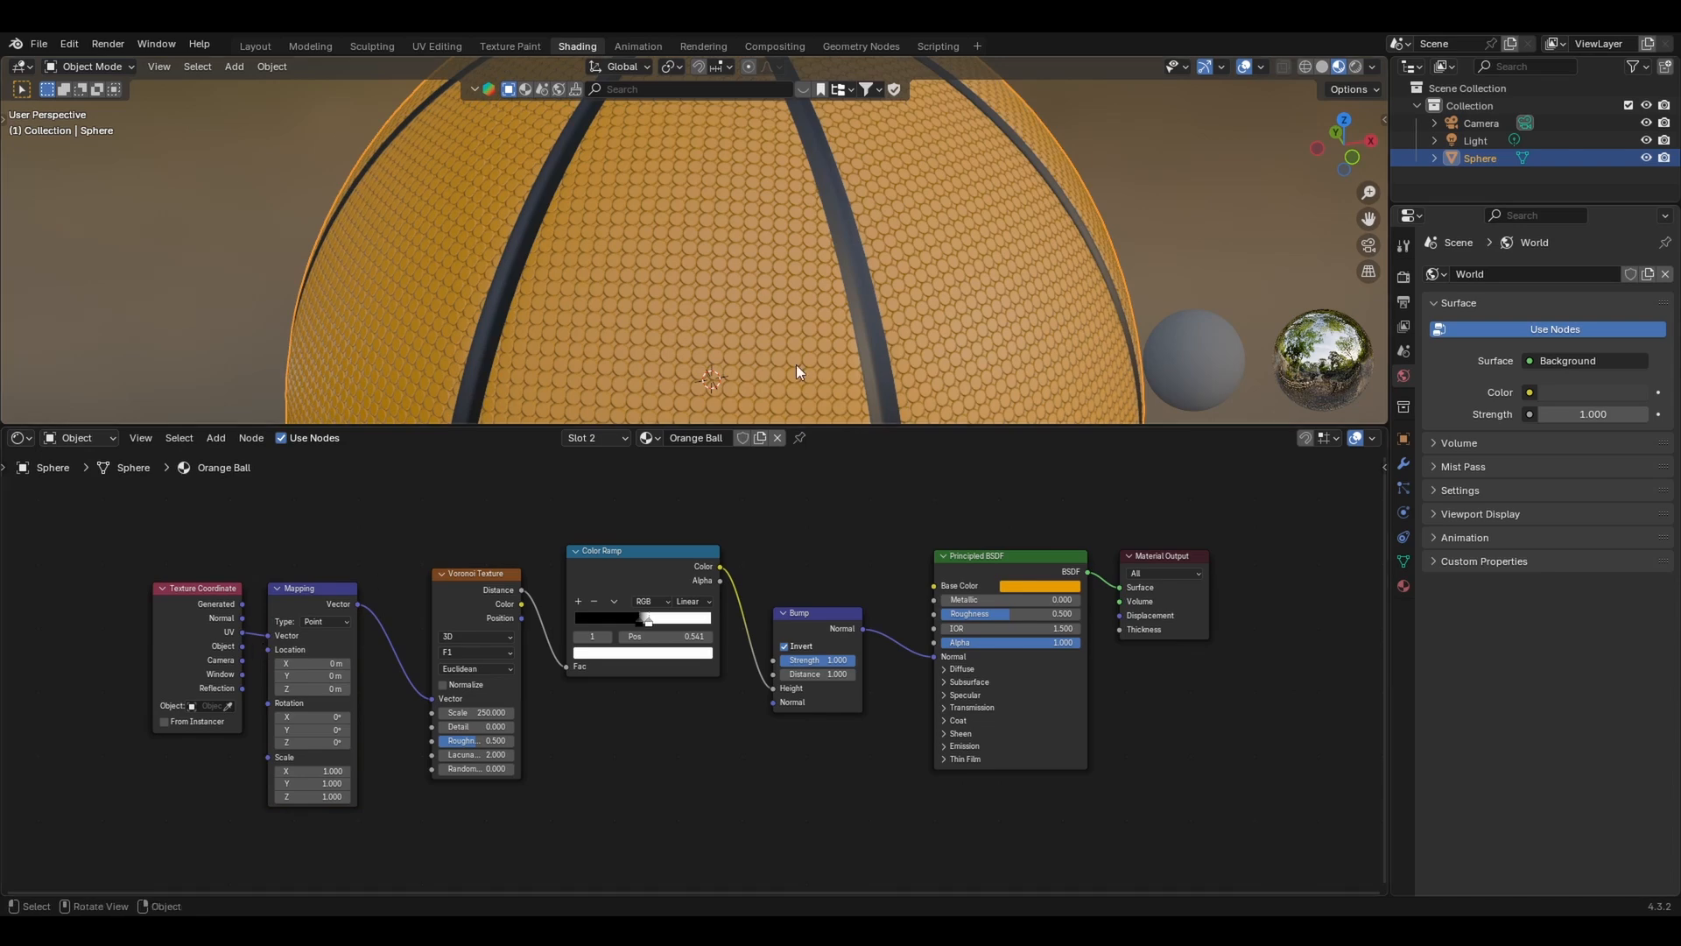
# - Set the Voronoi Texture's Randomness to 0.275 for slightly irregular bumps
pyautogui.scroll(-3, 796, 364)
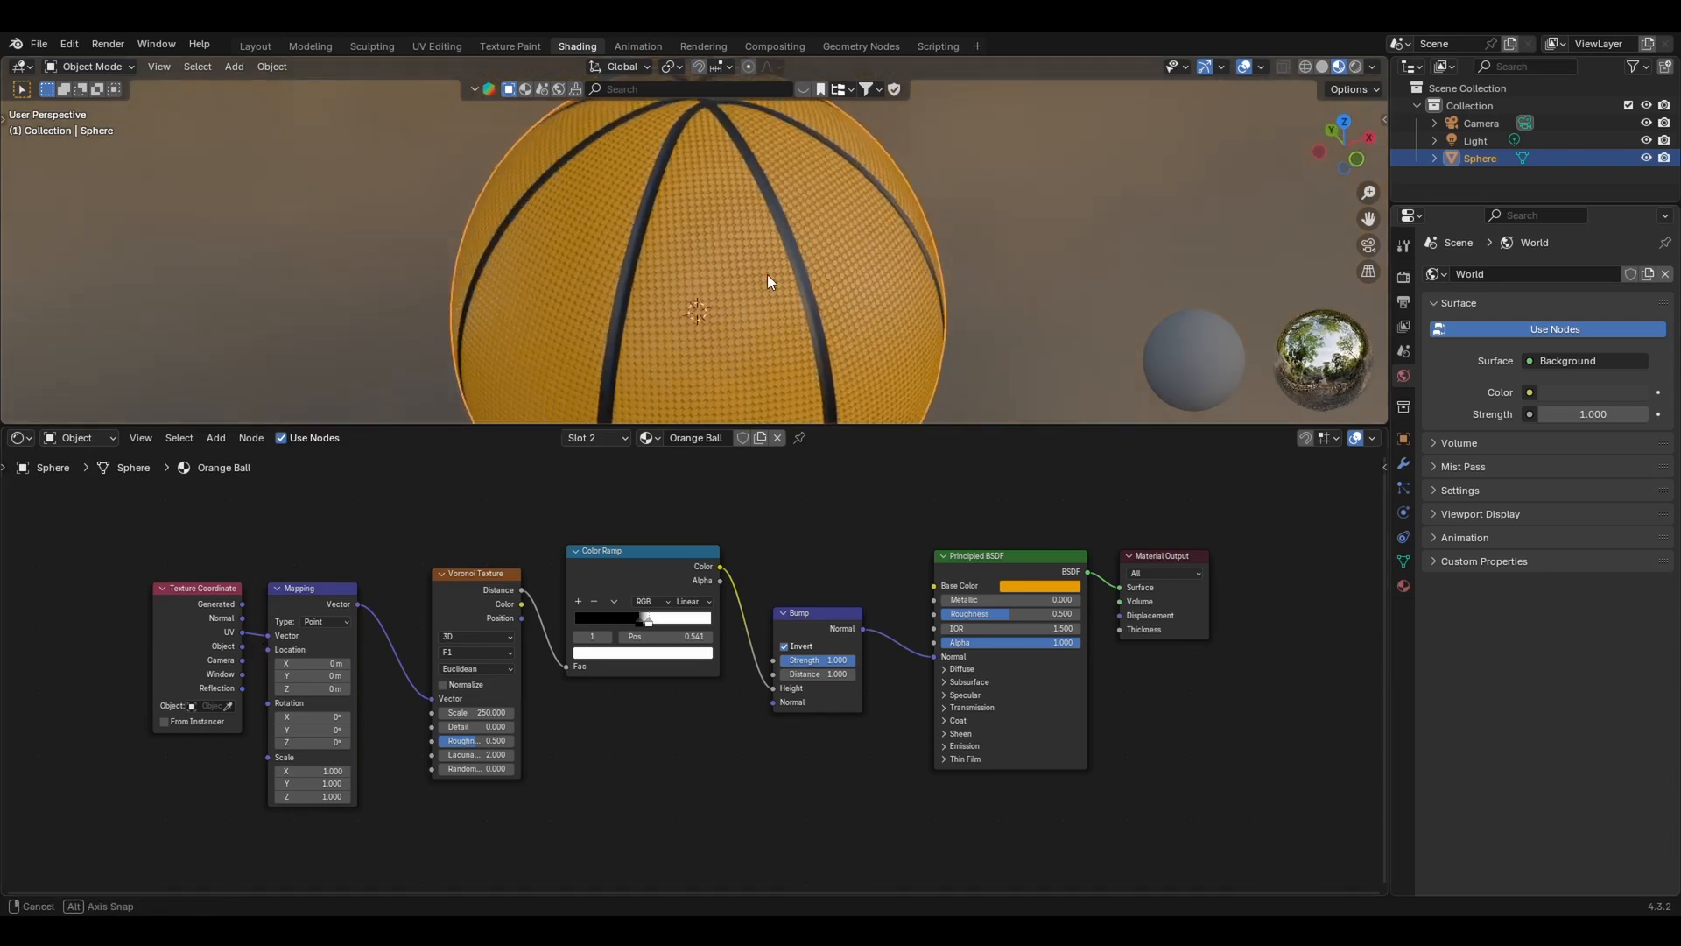
pyautogui.scroll(3, 768, 265)
pyautogui.scroll(-5, 768, 258)
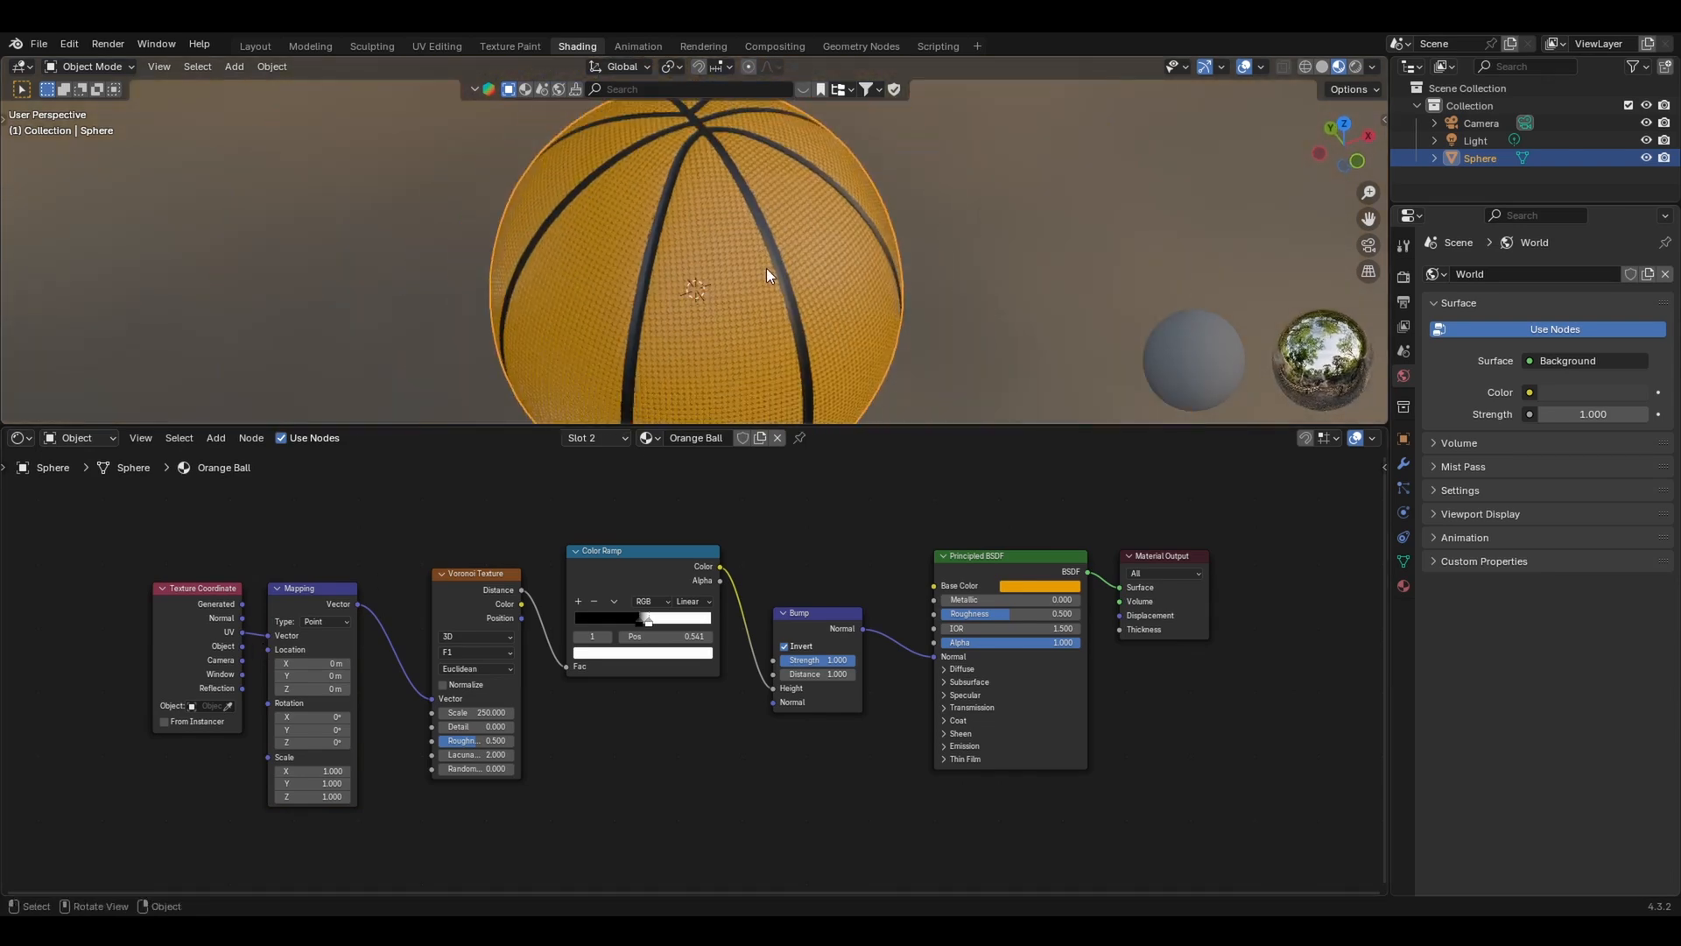
pyautogui.moveTo(766, 268); pyautogui.dragTo(733, 237, button='middle')
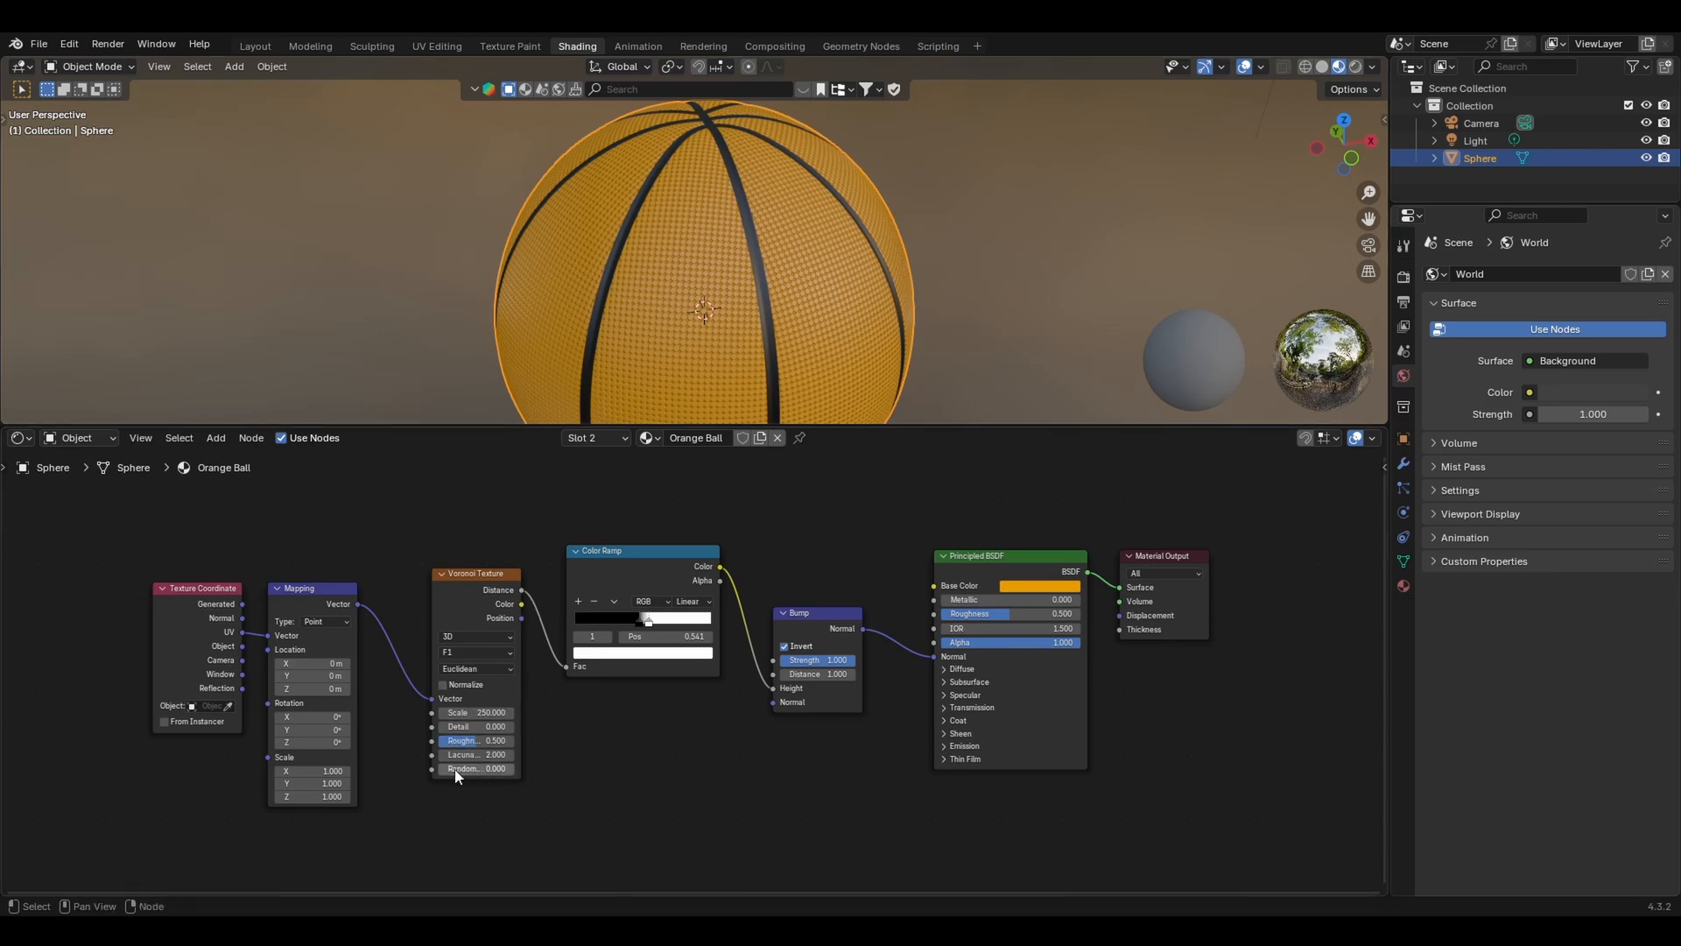
pyautogui.moveTo(456, 776); pyautogui.dragTo(473, 775)
pyautogui.moveTo(478, 771); pyautogui.dragTo(478, 770)
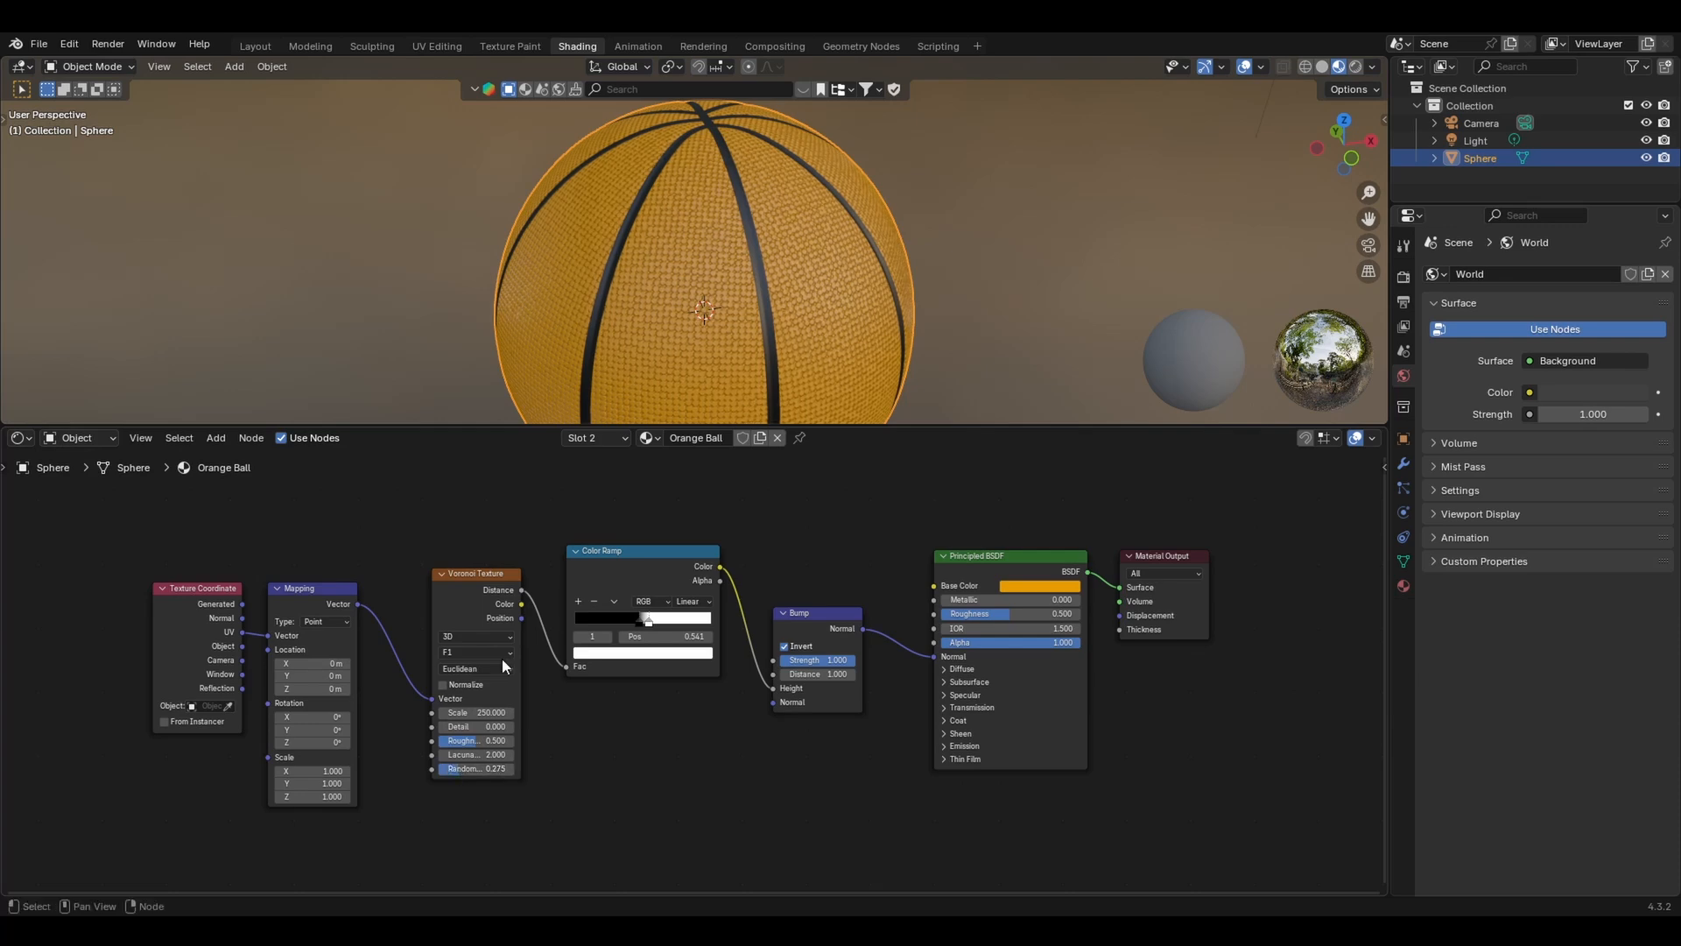
# - Inspect the ball's bump pattern up close and set the Voronoi Texture's Scale to 250.6
pyautogui.moveTo(666, 228); pyautogui.dragTo(639, 263, button='middle')
pyautogui.scroll(2, 744, 287)
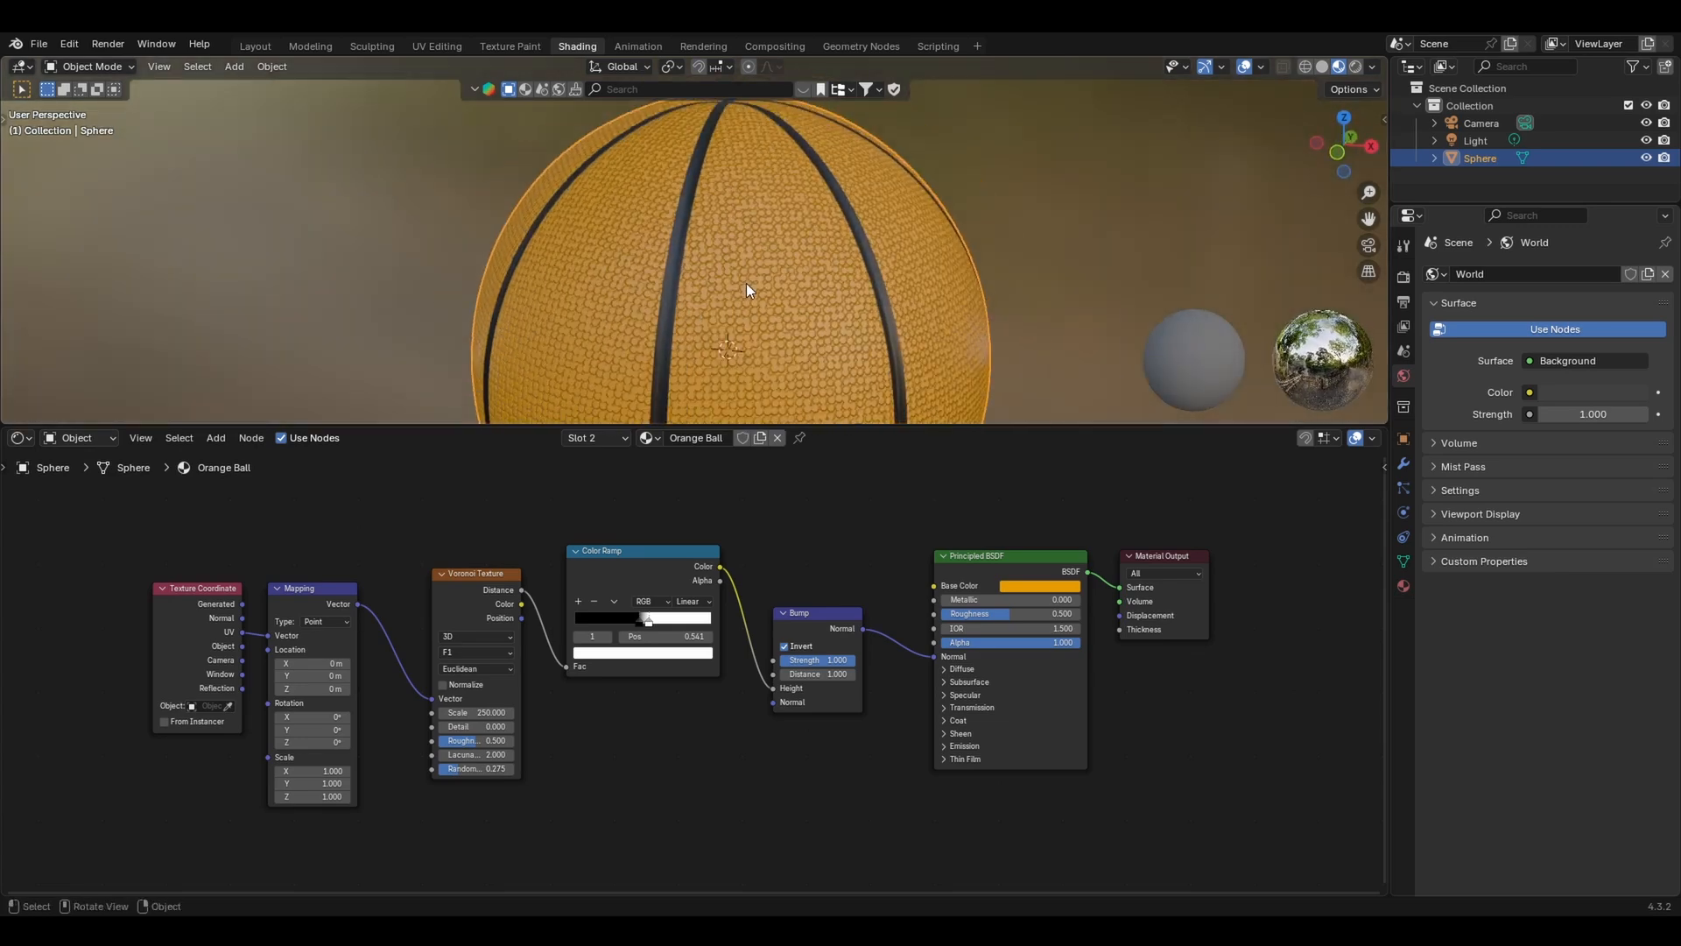
pyautogui.scroll(3, 746, 289)
pyautogui.scroll(2, 747, 285)
pyautogui.scroll(2, 747, 285)
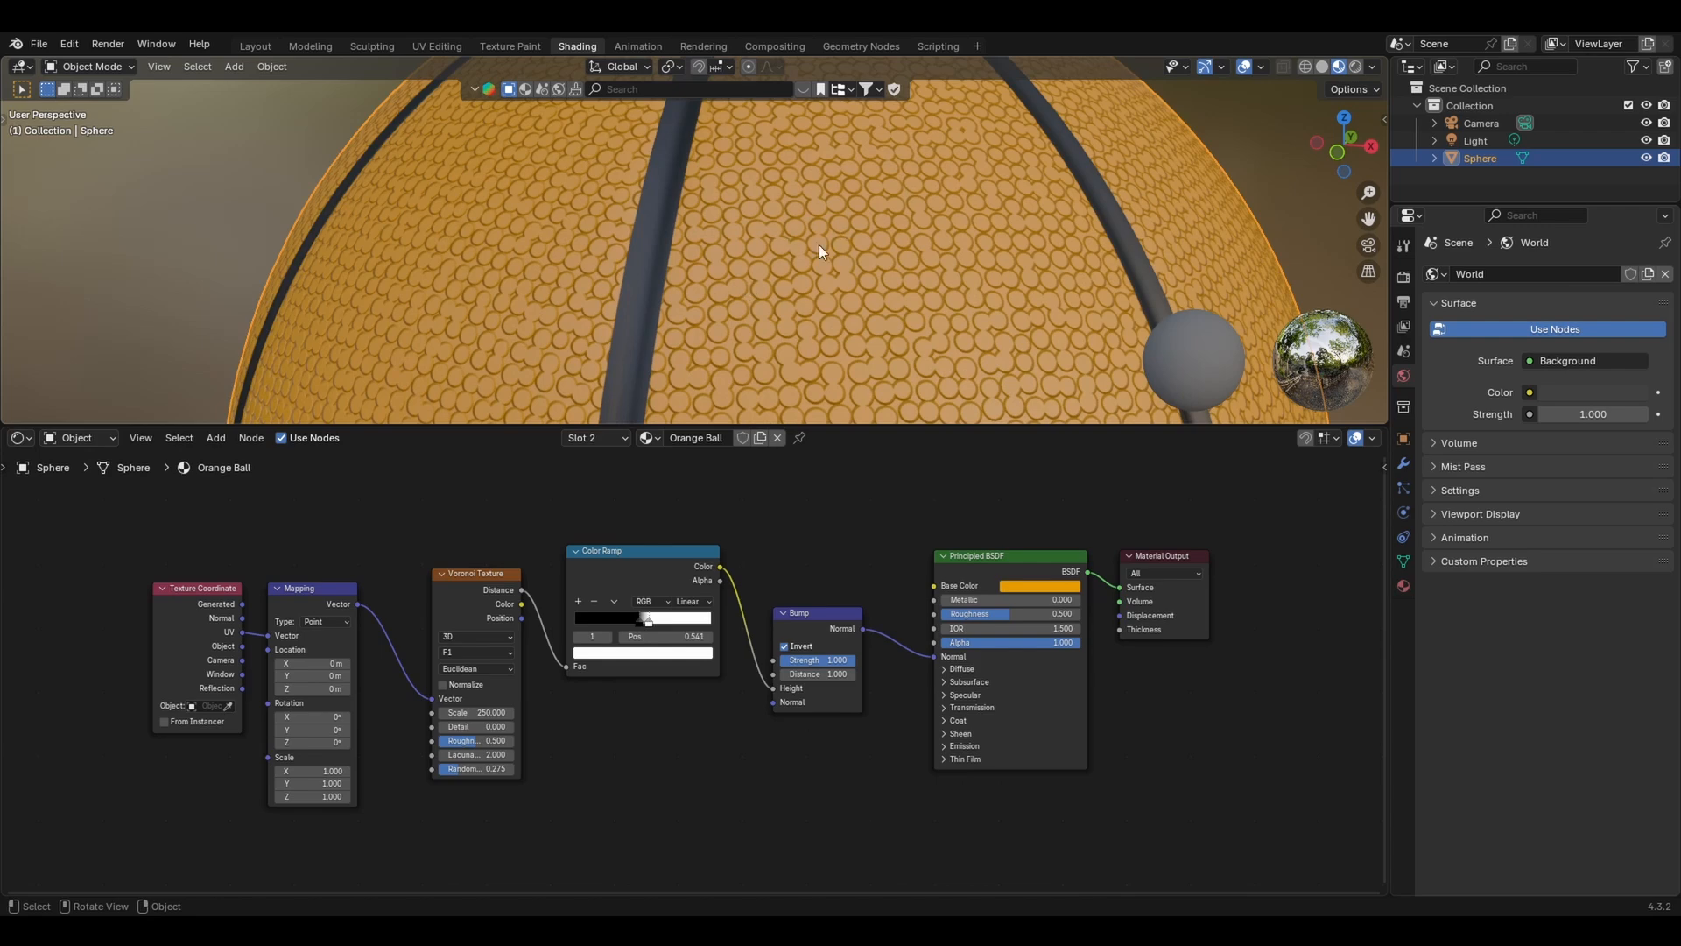
pyautogui.scroll(-6, 778, 253)
pyautogui.moveTo(722, 280); pyautogui.dragTo(743, 292, button='middle')
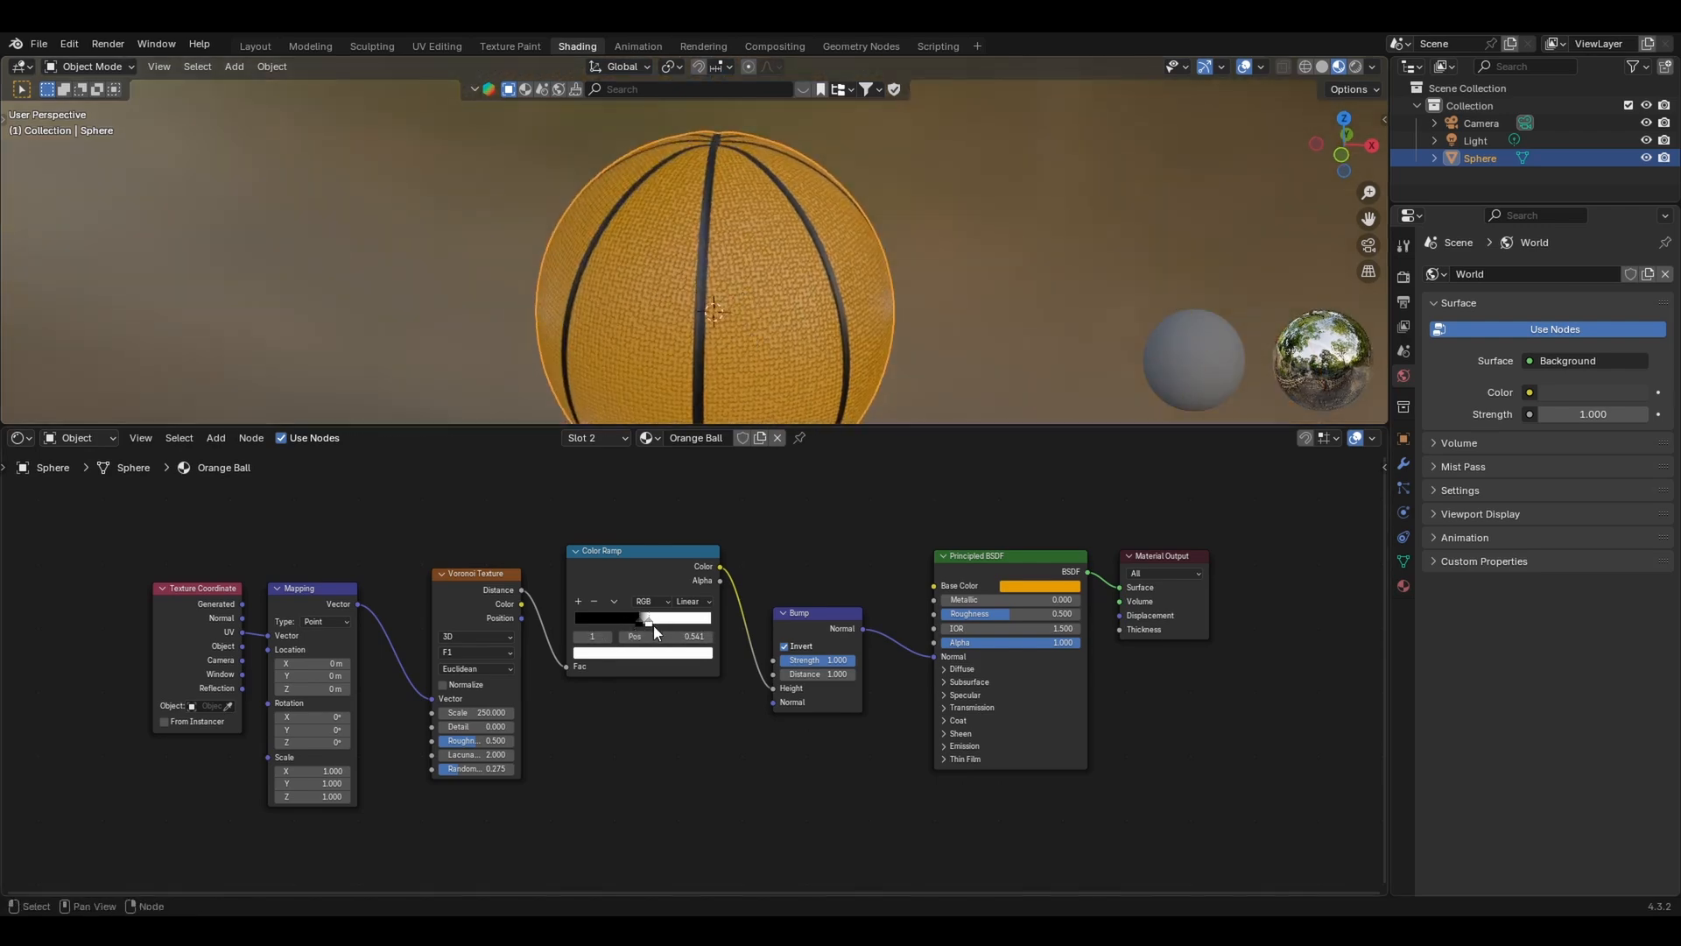
pyautogui.moveTo(478, 712); pyautogui.dragTo(491, 712)
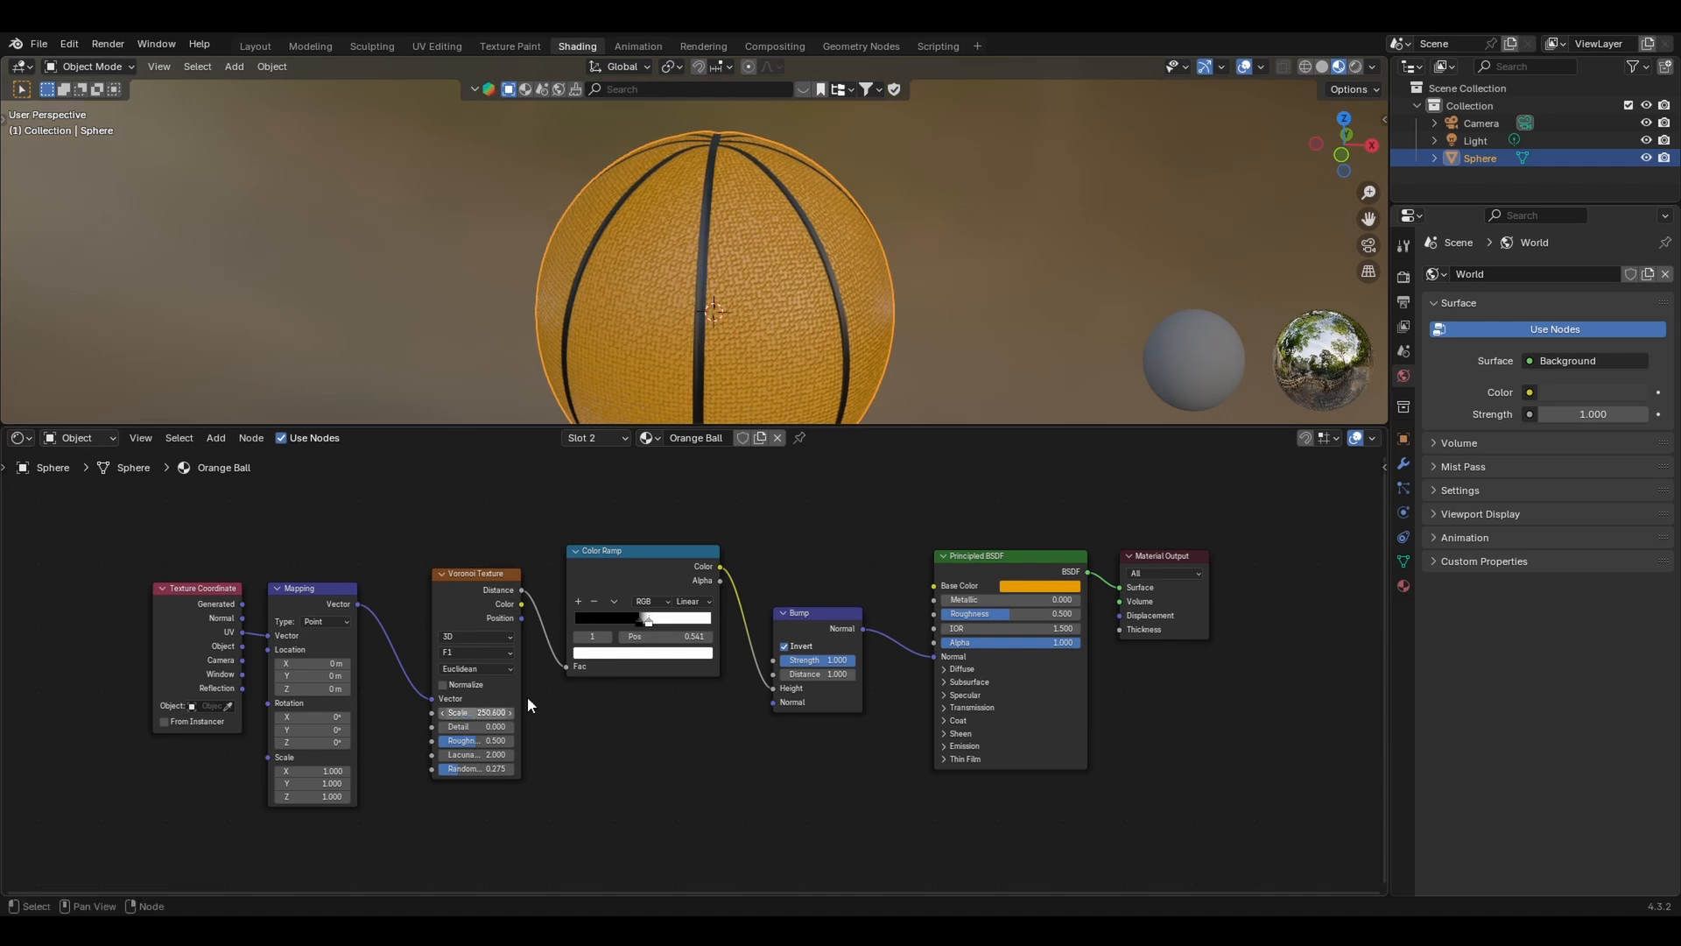
# - Fine-tune the Color Ramp's two stops, placing black at about 0.48, and set the Bump node's Strength to 0.6
pyautogui.click(648, 624)
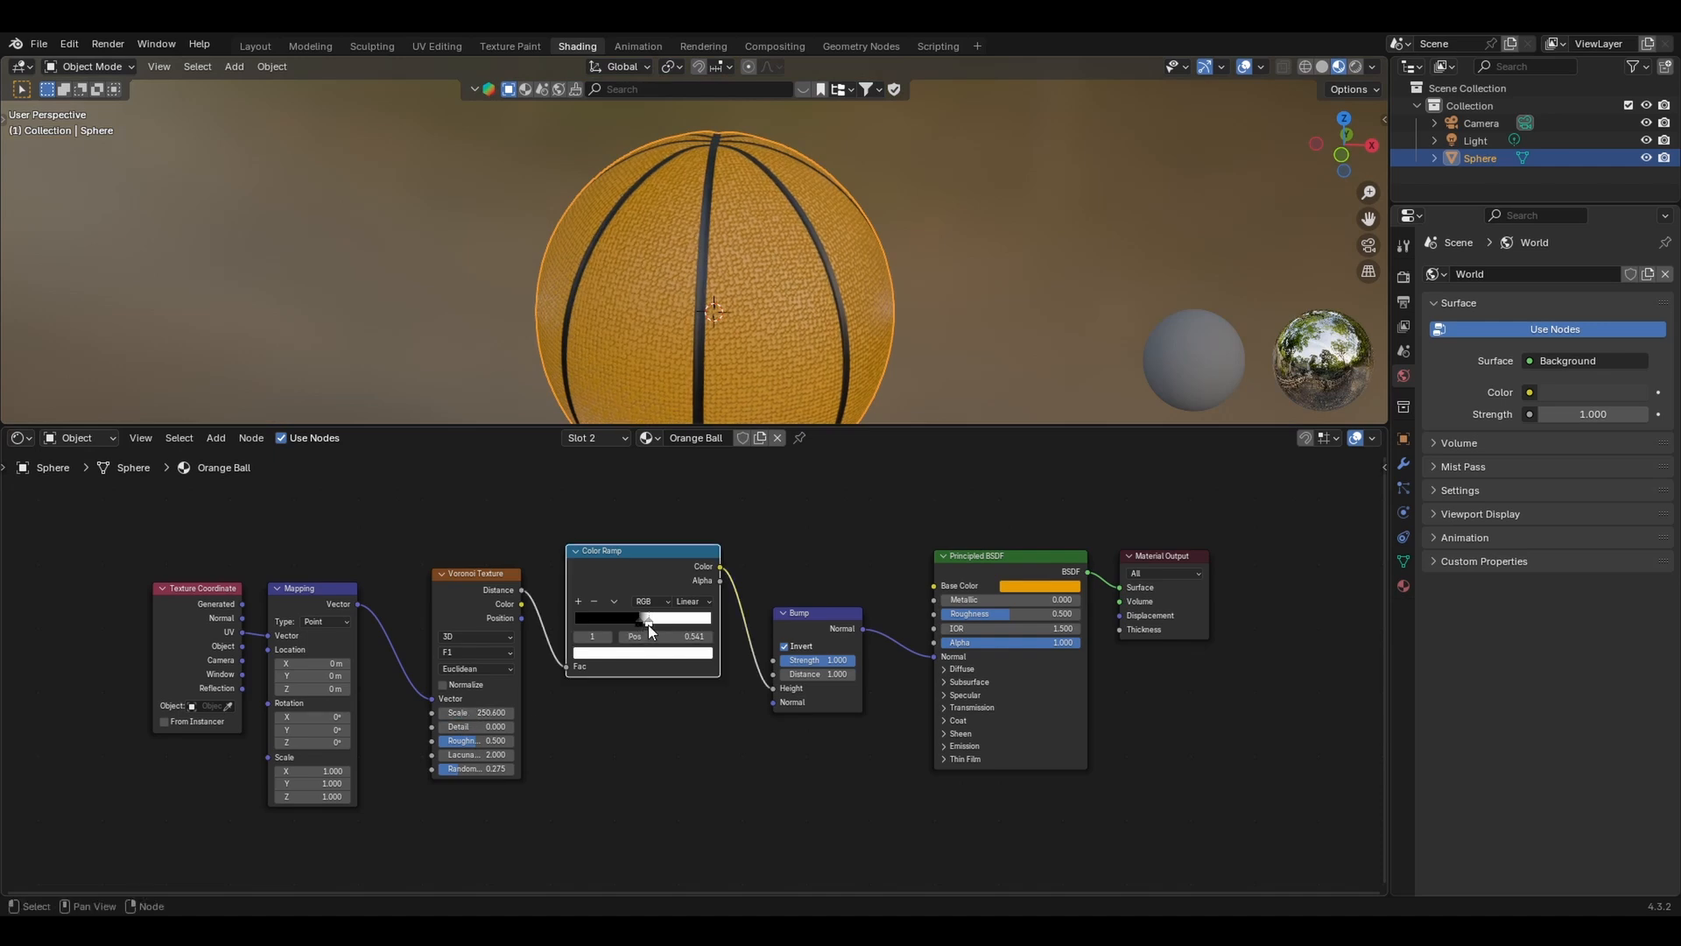
pyautogui.press('g')
pyautogui.click(645, 623)
pyautogui.click(640, 624)
pyautogui.moveTo(640, 624); pyautogui.dragTo(642, 623)
pyautogui.moveTo(829, 661); pyautogui.dragTo(788, 661)
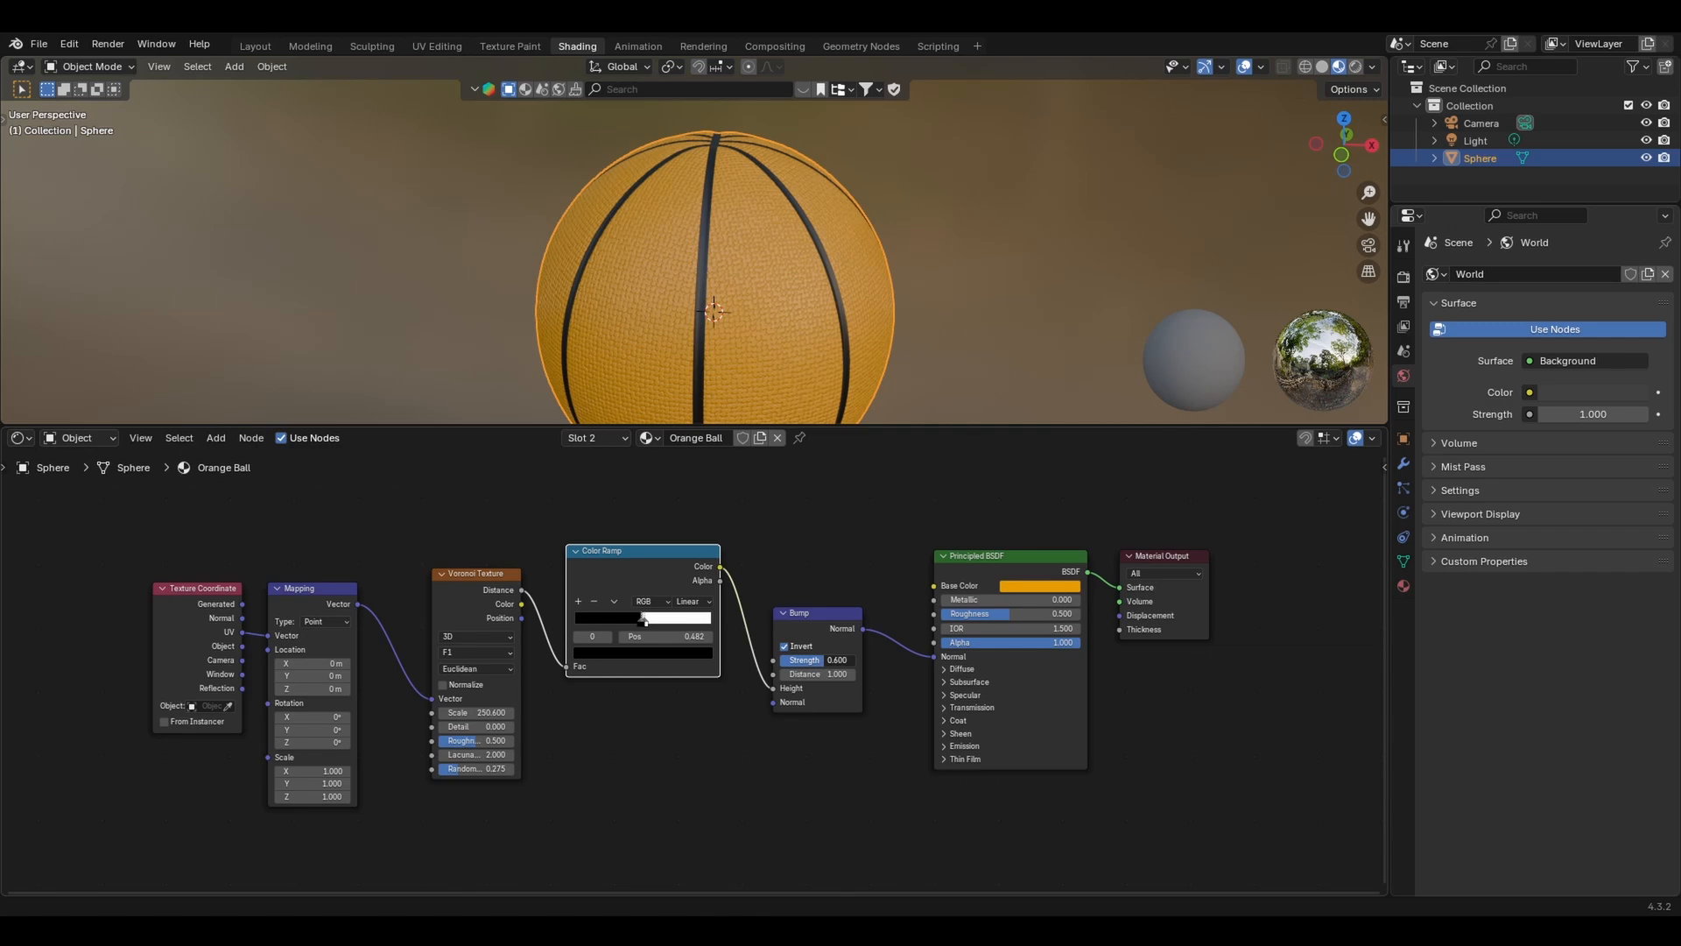
# - Raise the Voronoi Texture's Scale to 274.4 for finer bumps and check the pattern on the ball up close
pyautogui.scroll(3, 765, 289)
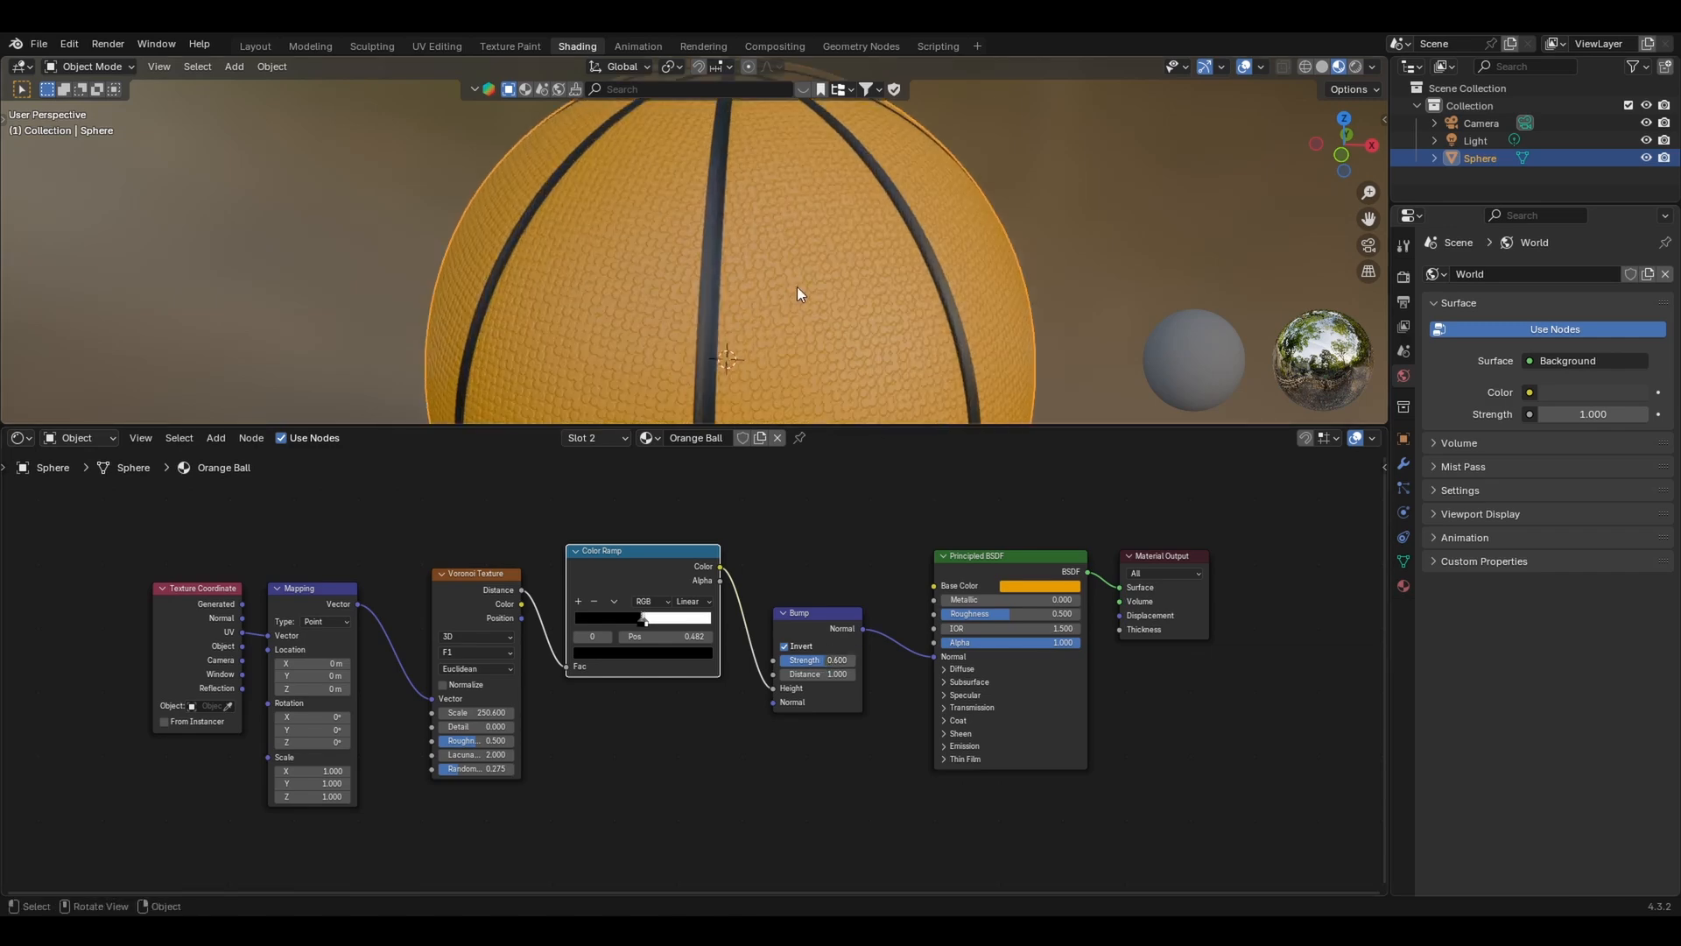
pyautogui.moveTo(860, 293)
pyautogui.mouseDown(button='middle')
pyautogui.moveTo(832, 290)
pyautogui.moveTo(841, 319)
pyautogui.mouseUp(button='middle')
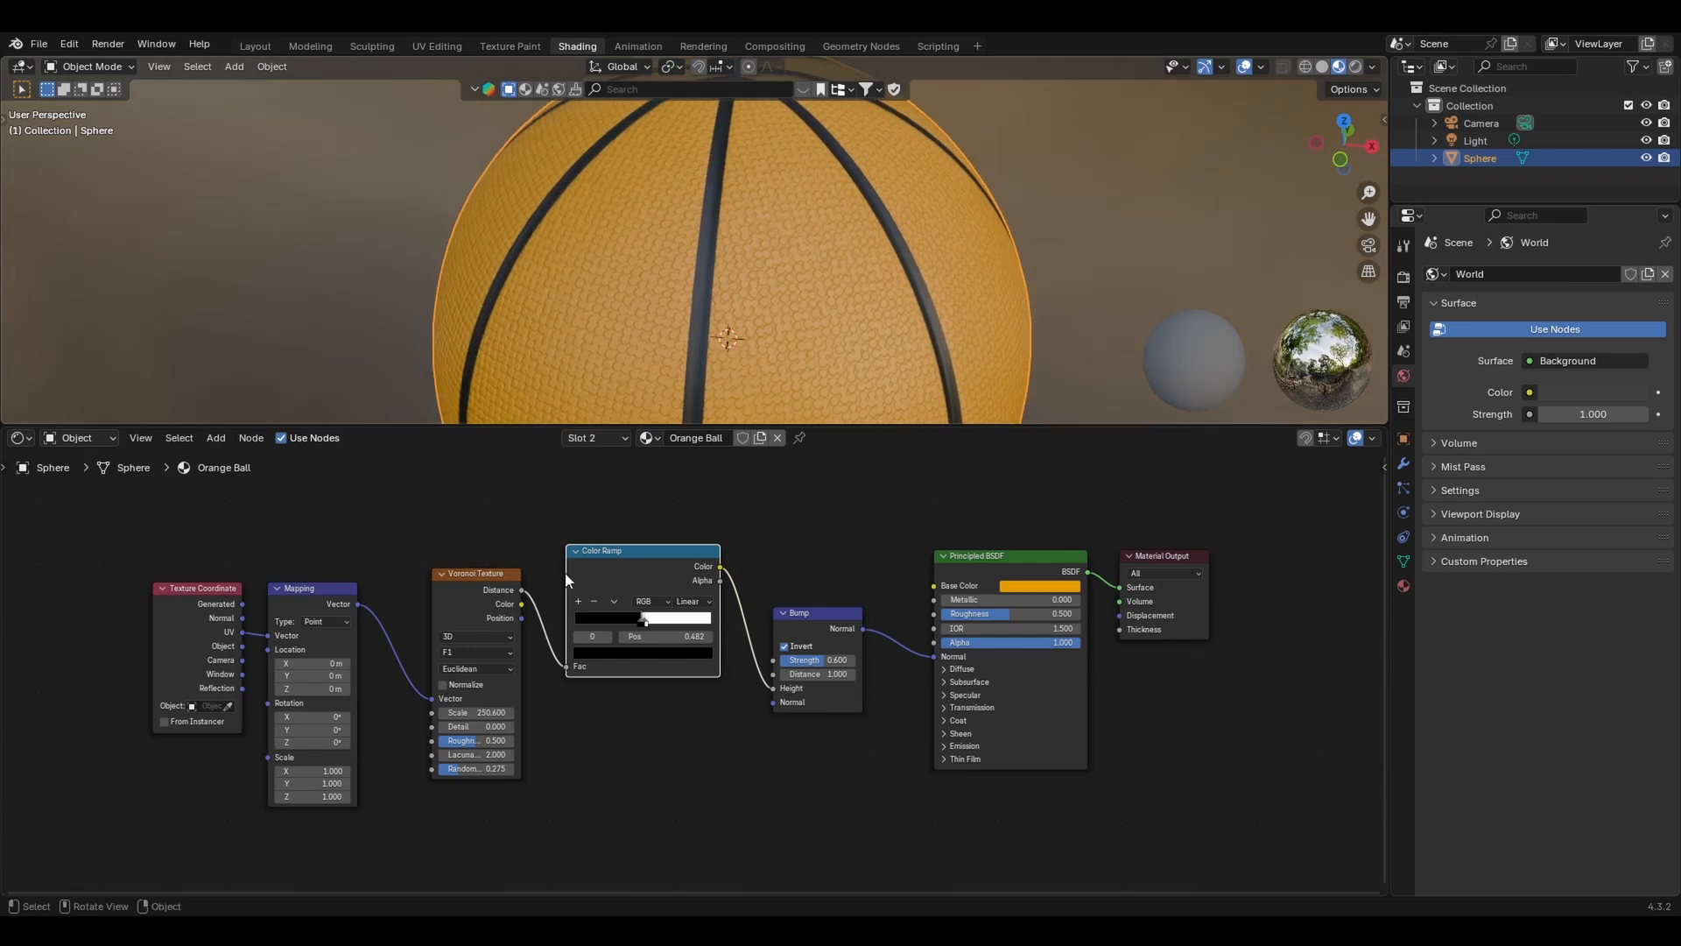
pyautogui.moveTo(478, 712); pyautogui.dragTo(489, 712)
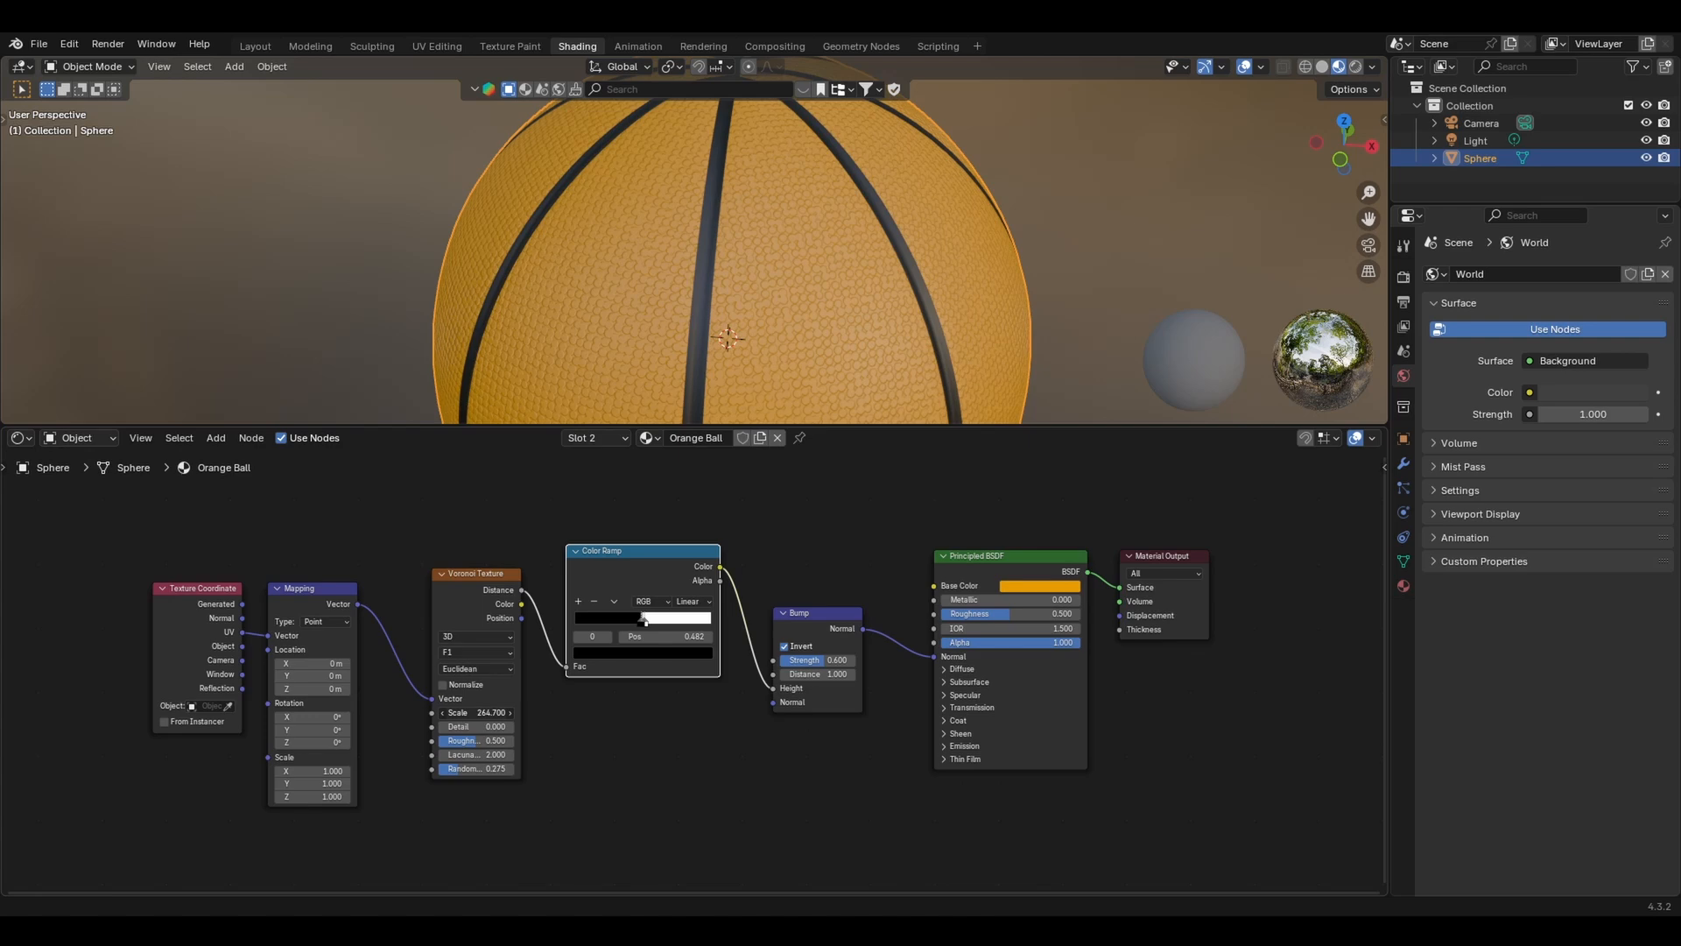
pyautogui.moveTo(477, 713)
pyautogui.mouseDown()
pyautogui.moveTo(536, 713)
pyautogui.moveTo(484, 713)
pyautogui.mouseUp()
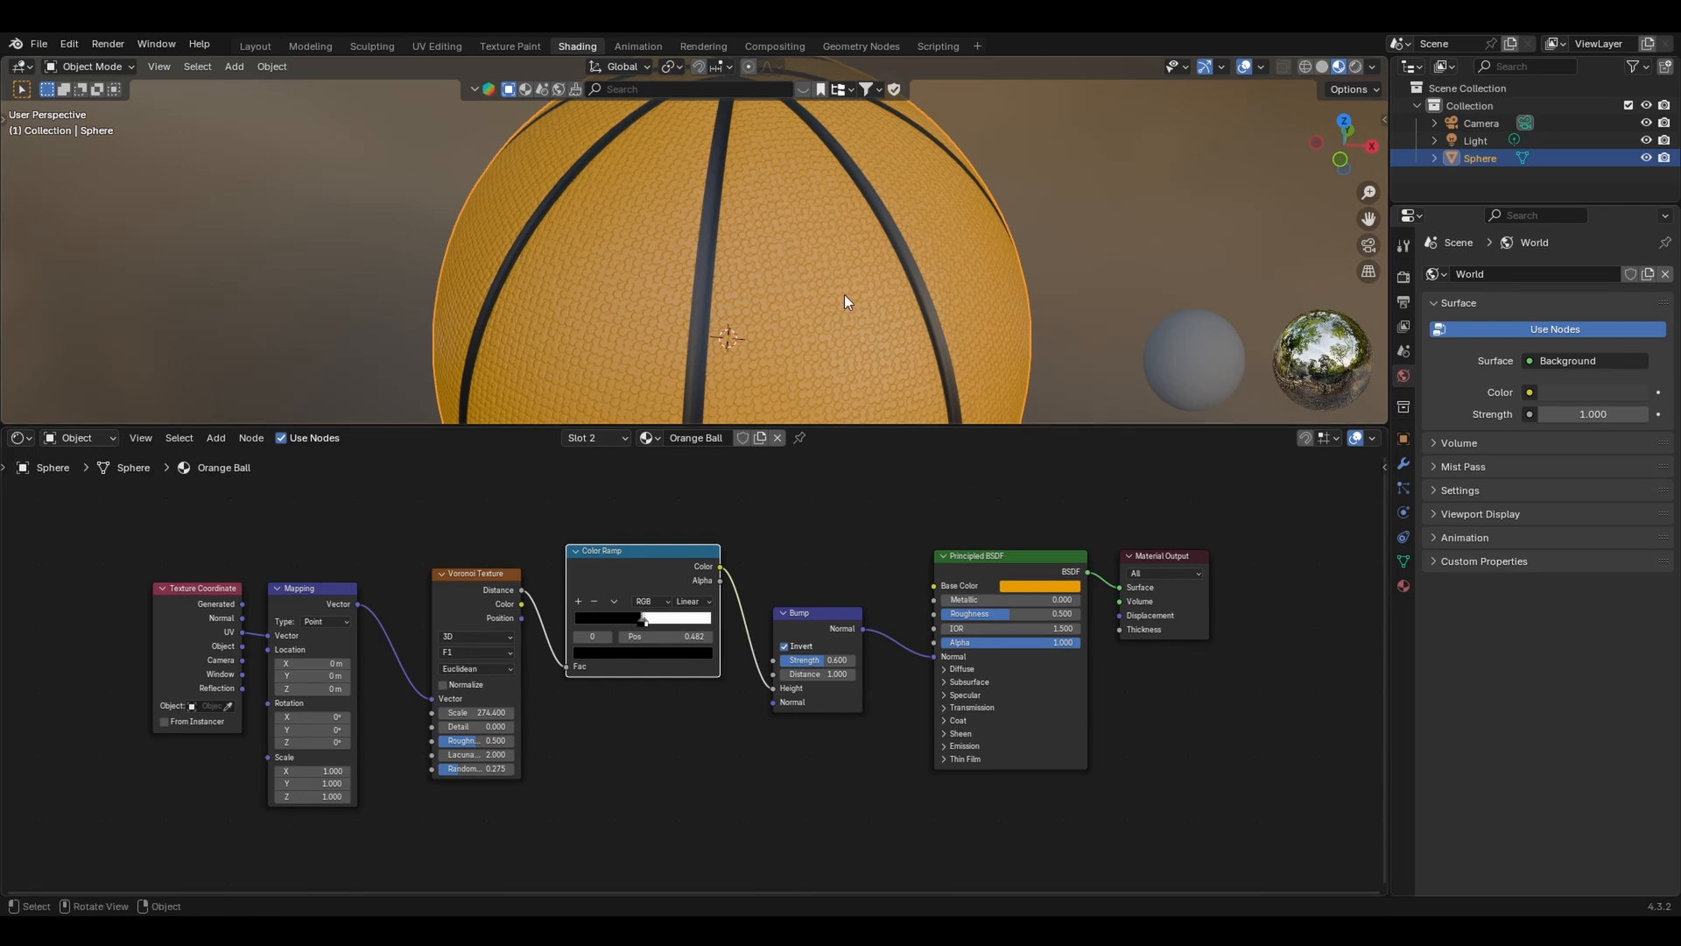
pyautogui.scroll(4, 832, 305)
pyautogui.scroll(-6, 832, 272)
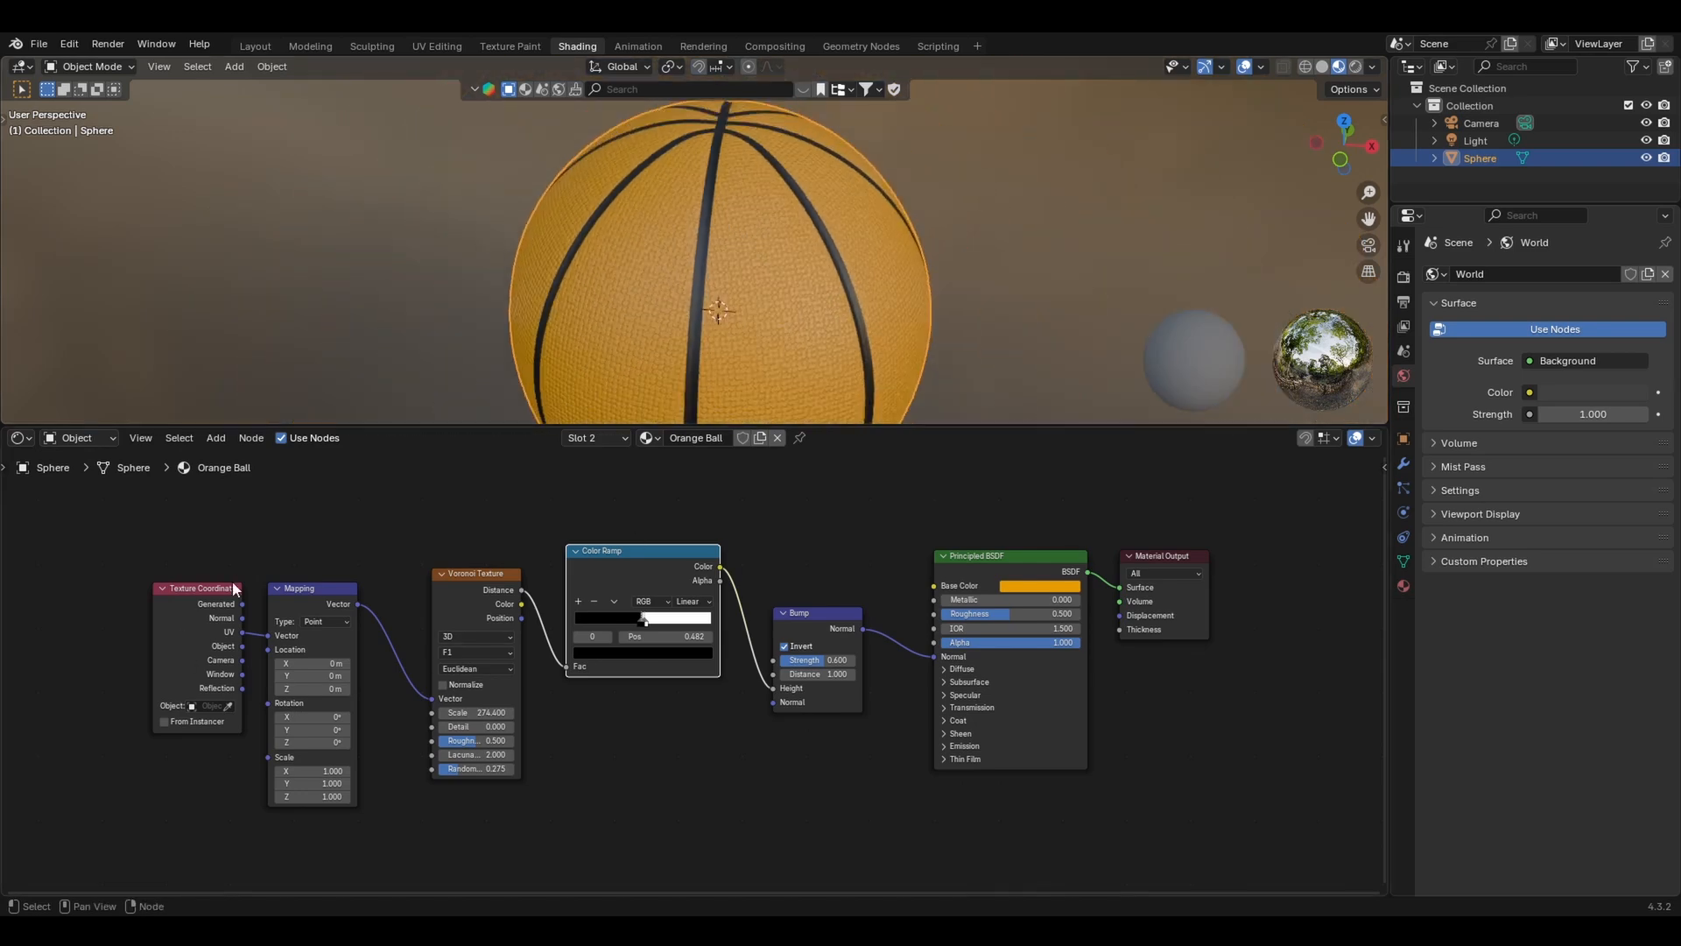
# - Shift the Texture Coordinate, Mapping, Voronoi Texture and Color Ramp nodes away from the Bump node to make room in the graph
pyautogui.moveTo(201, 592); pyautogui.dragTo(130, 569)
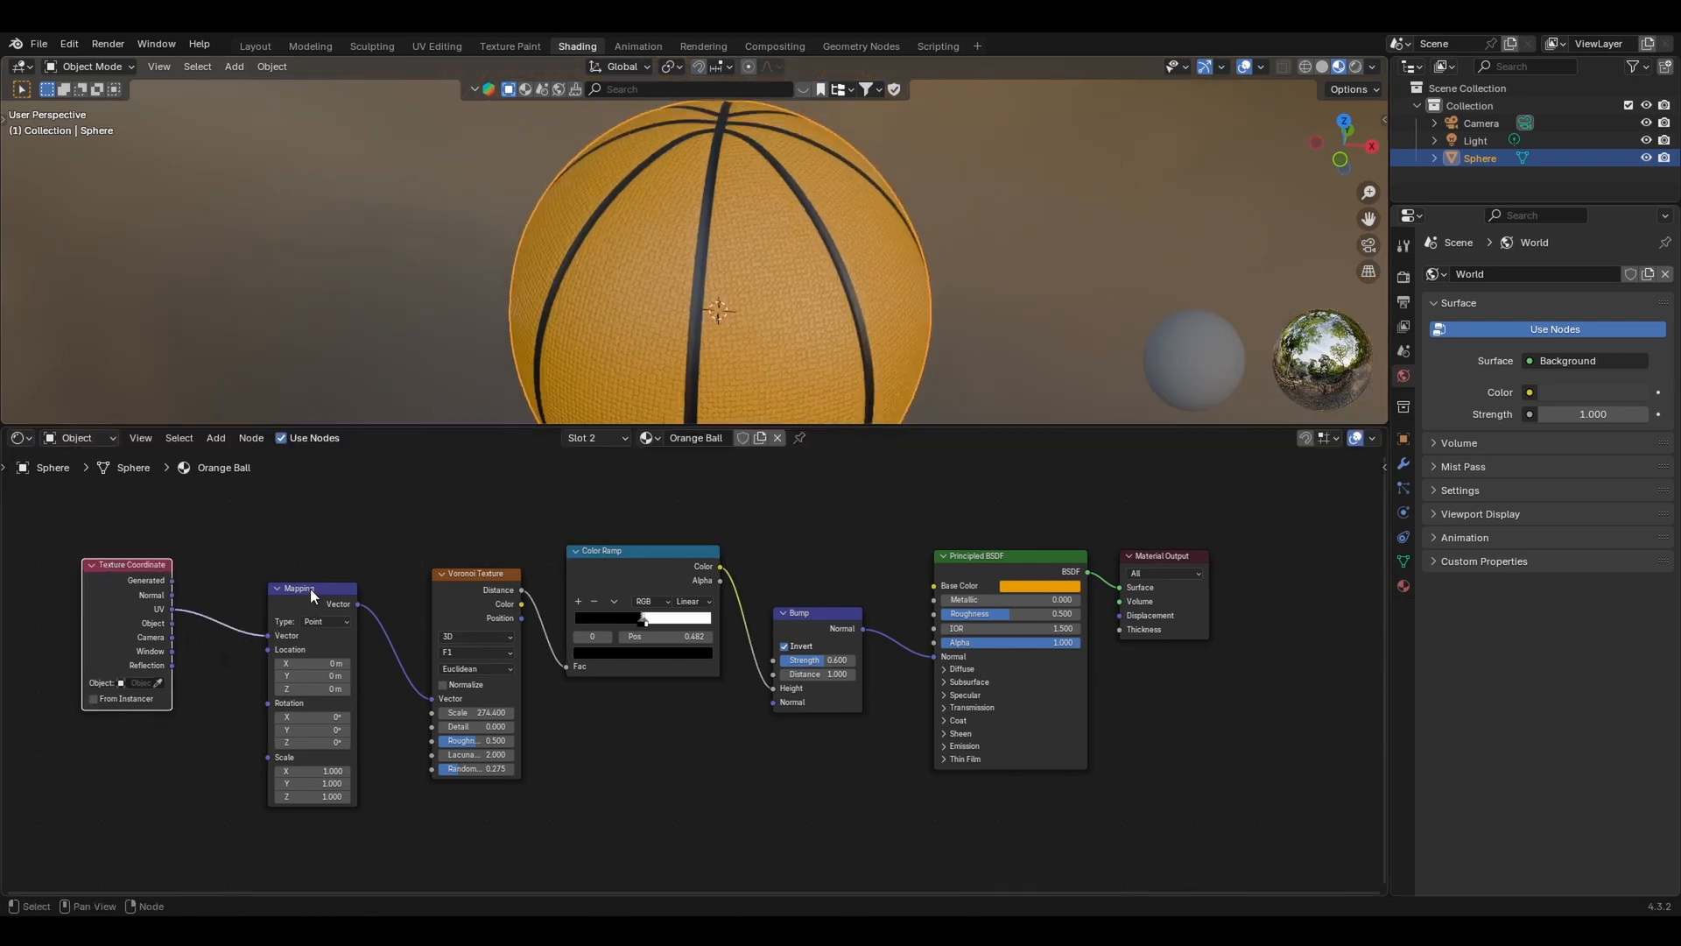
pyautogui.moveTo(310, 589); pyautogui.dragTo(266, 591)
pyautogui.moveTo(439, 575); pyautogui.dragTo(350, 583)
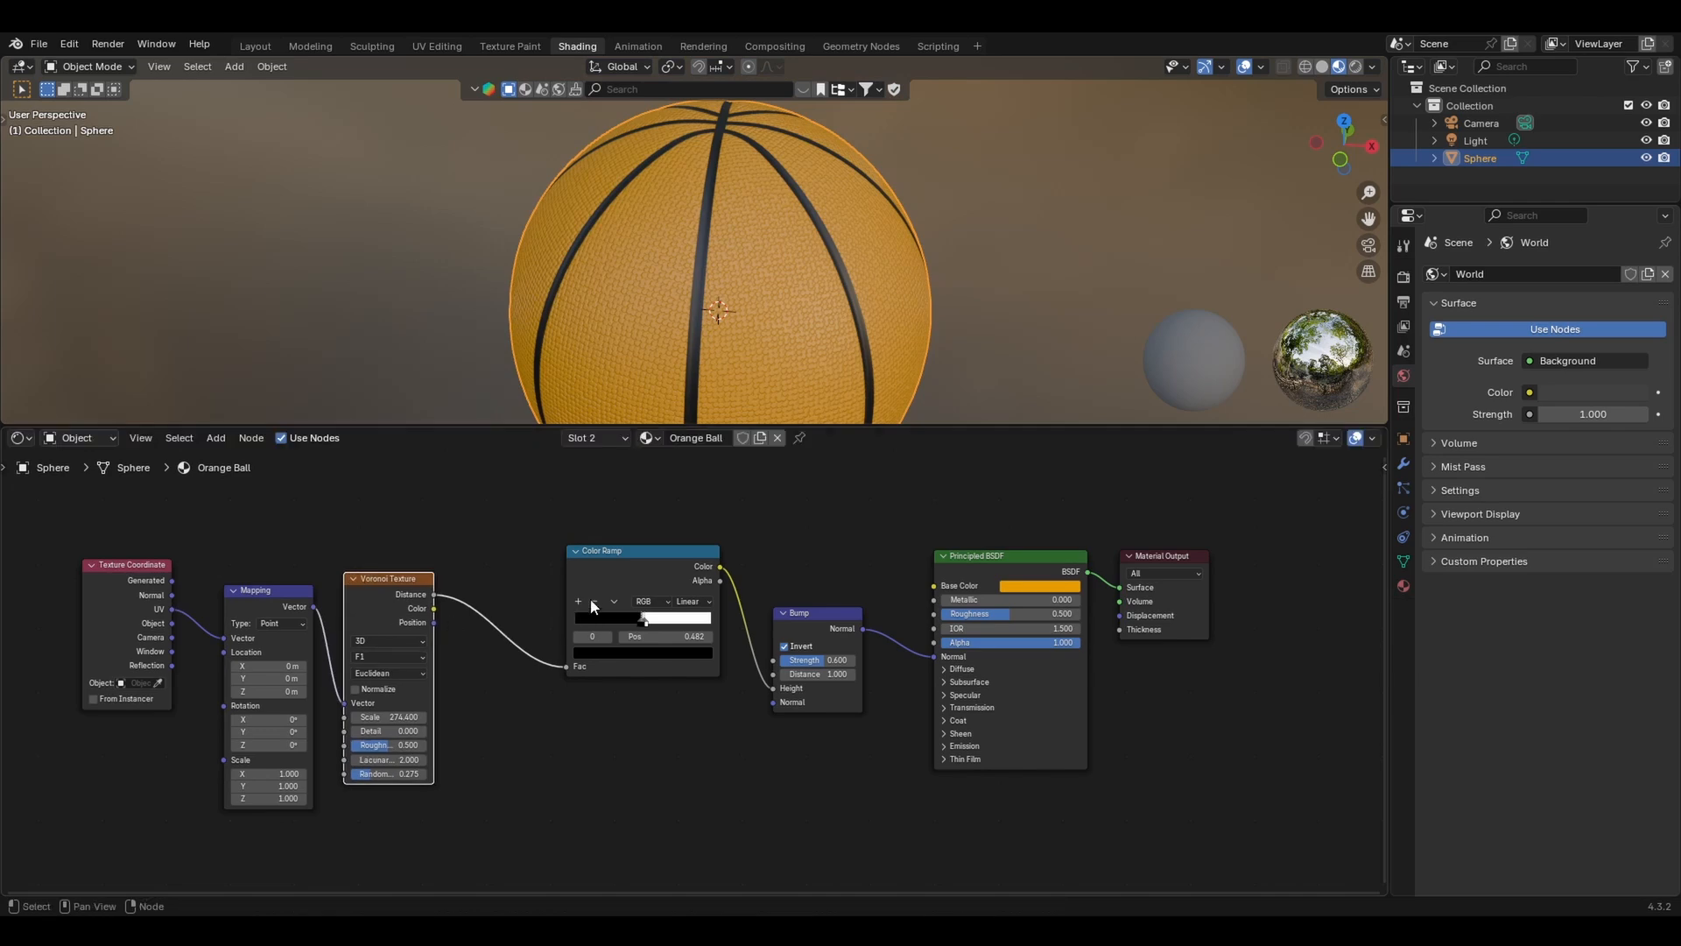
pyautogui.moveTo(616, 568); pyautogui.dragTo(537, 563)
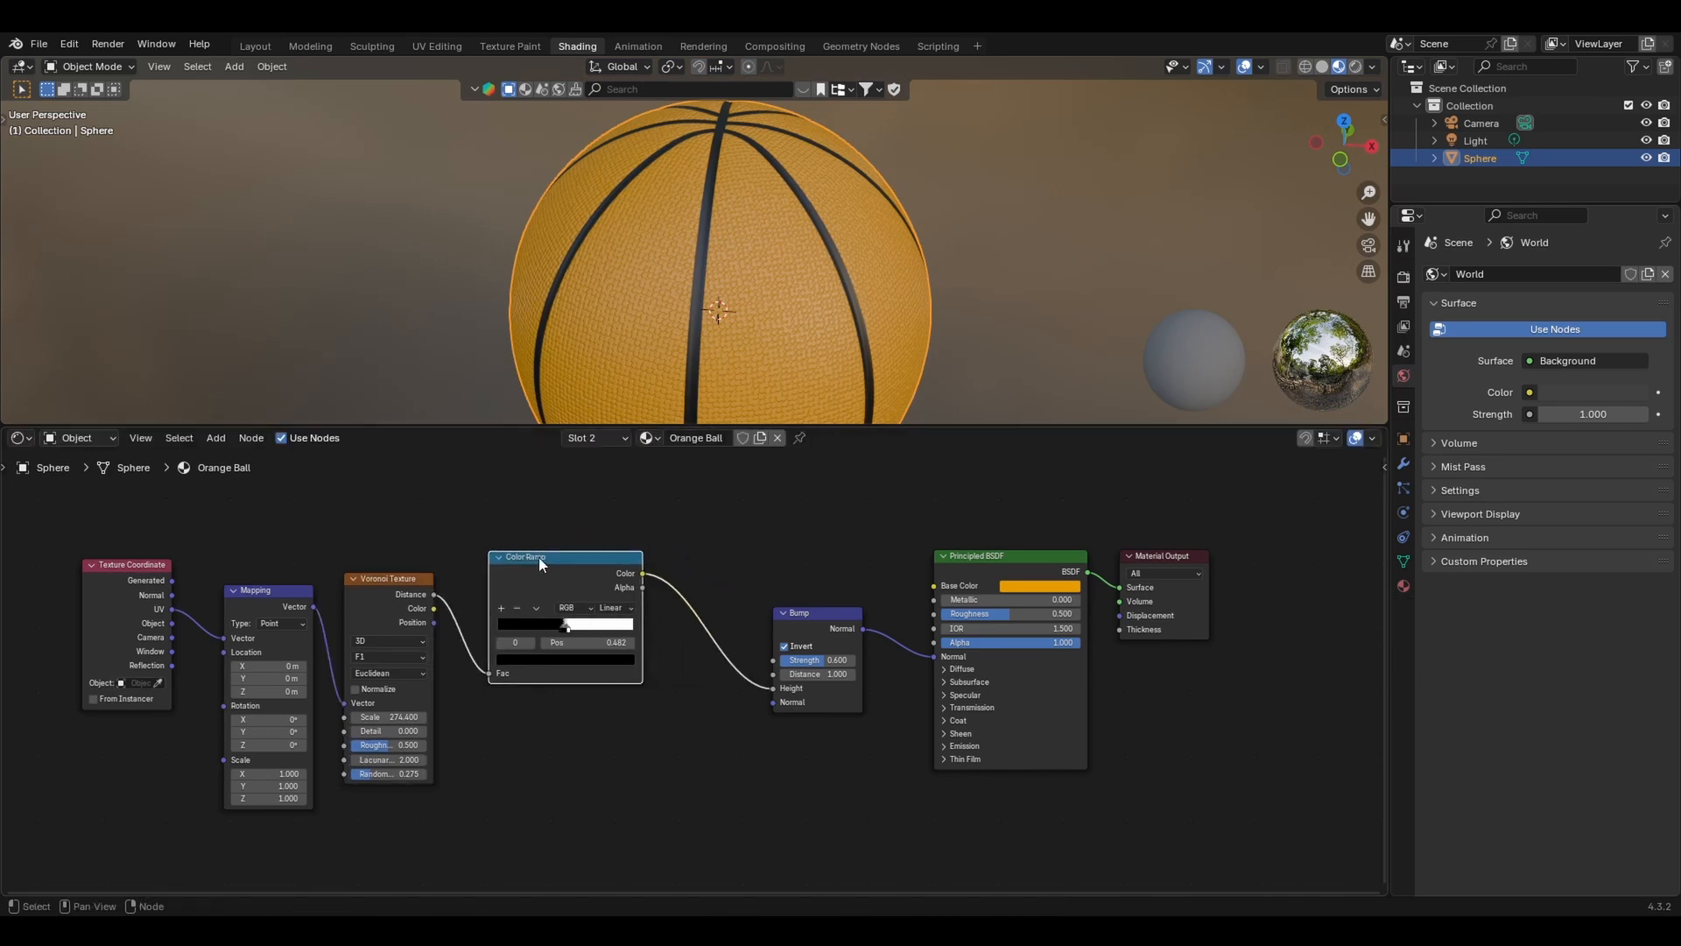
# - Add a second Color Ramp node above the Bump node and connect its Color output to the Principled BSDF's Base Color
pyautogui.hotkey('shift', 'a')
pyautogui.click(749, 525)
pyautogui.write('c')
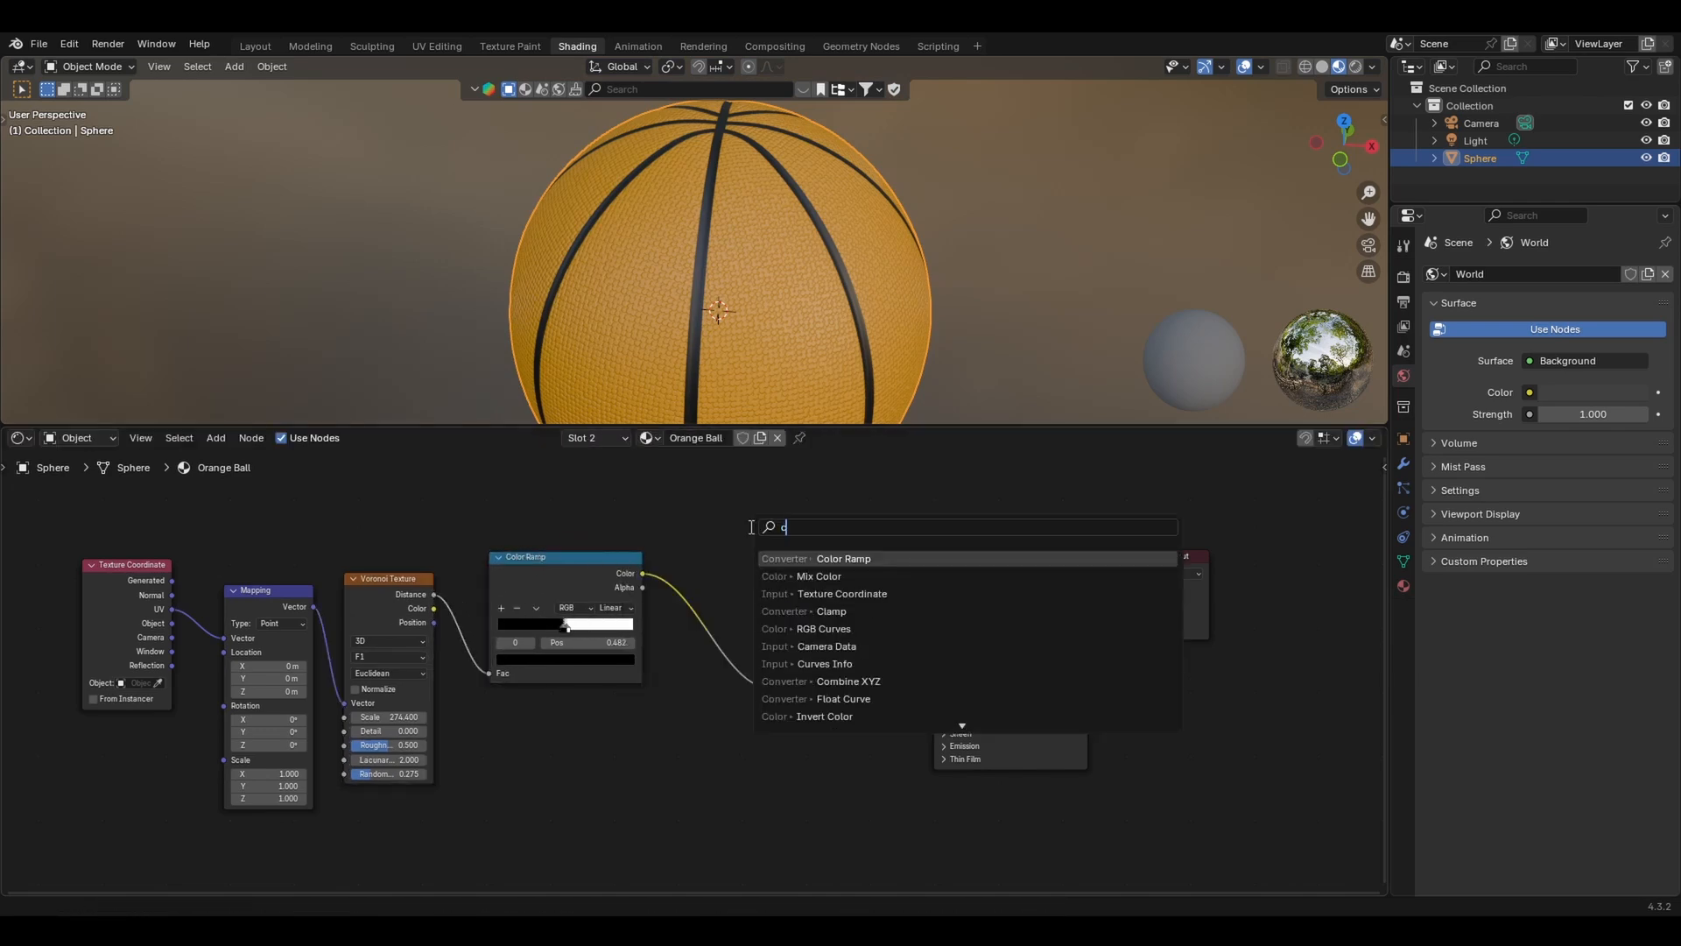
pyautogui.write('olor ramp')
pyautogui.press('Return')
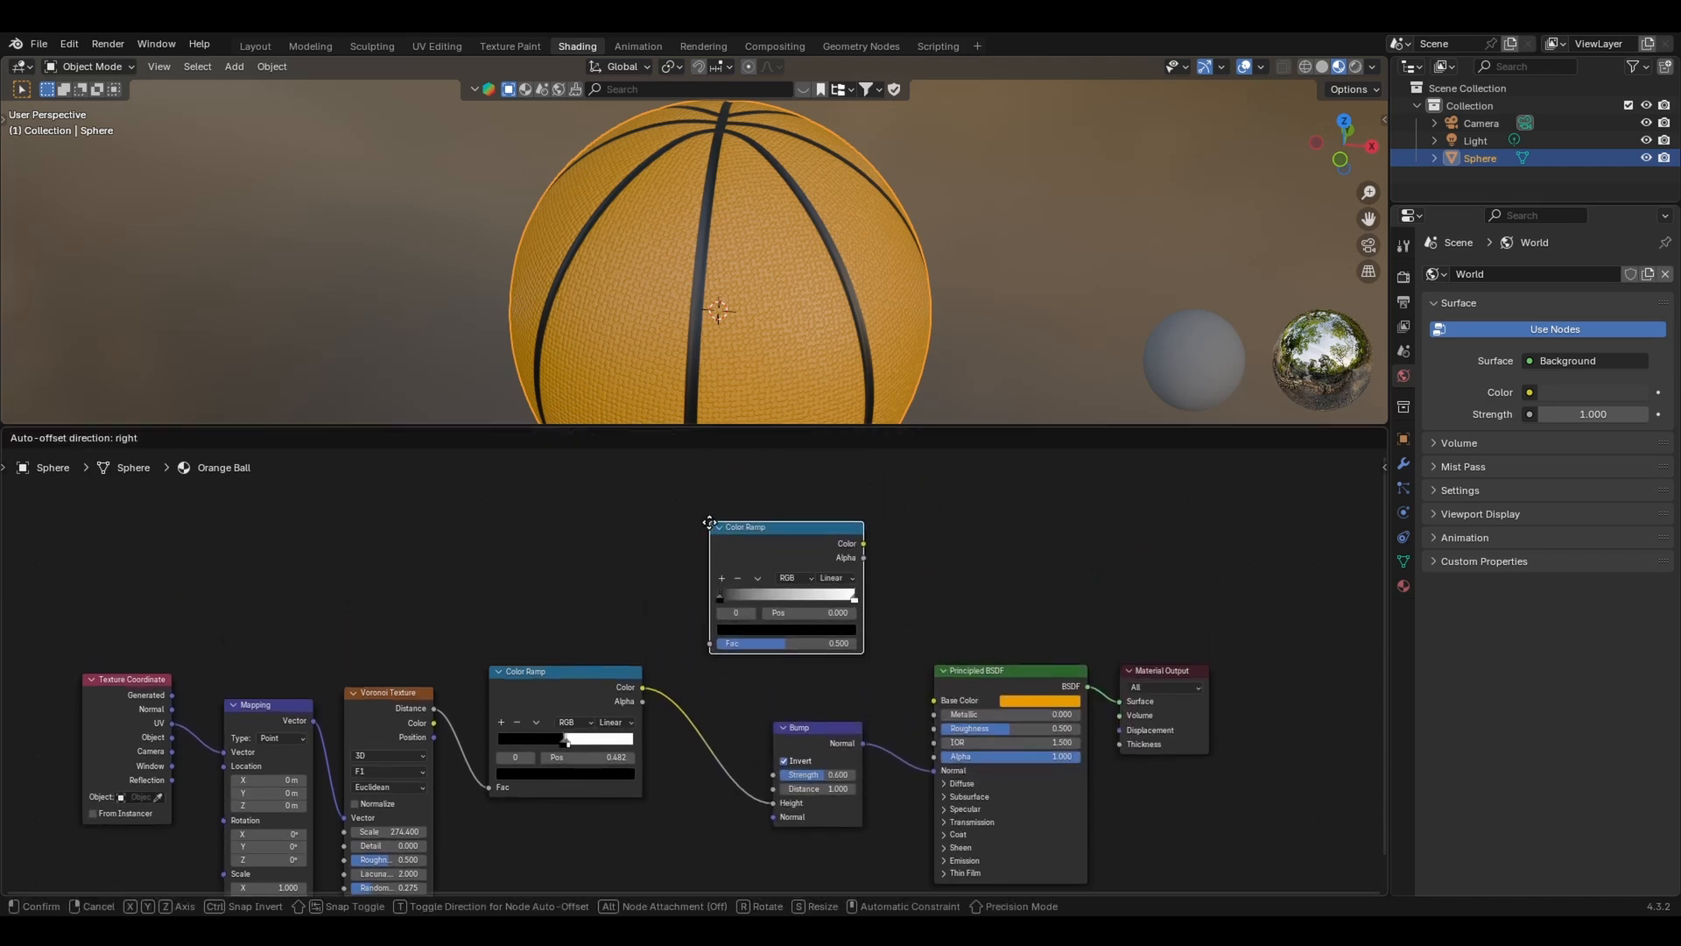
pyautogui.click(712, 525)
pyautogui.moveTo(865, 543); pyautogui.dragTo(931, 703)
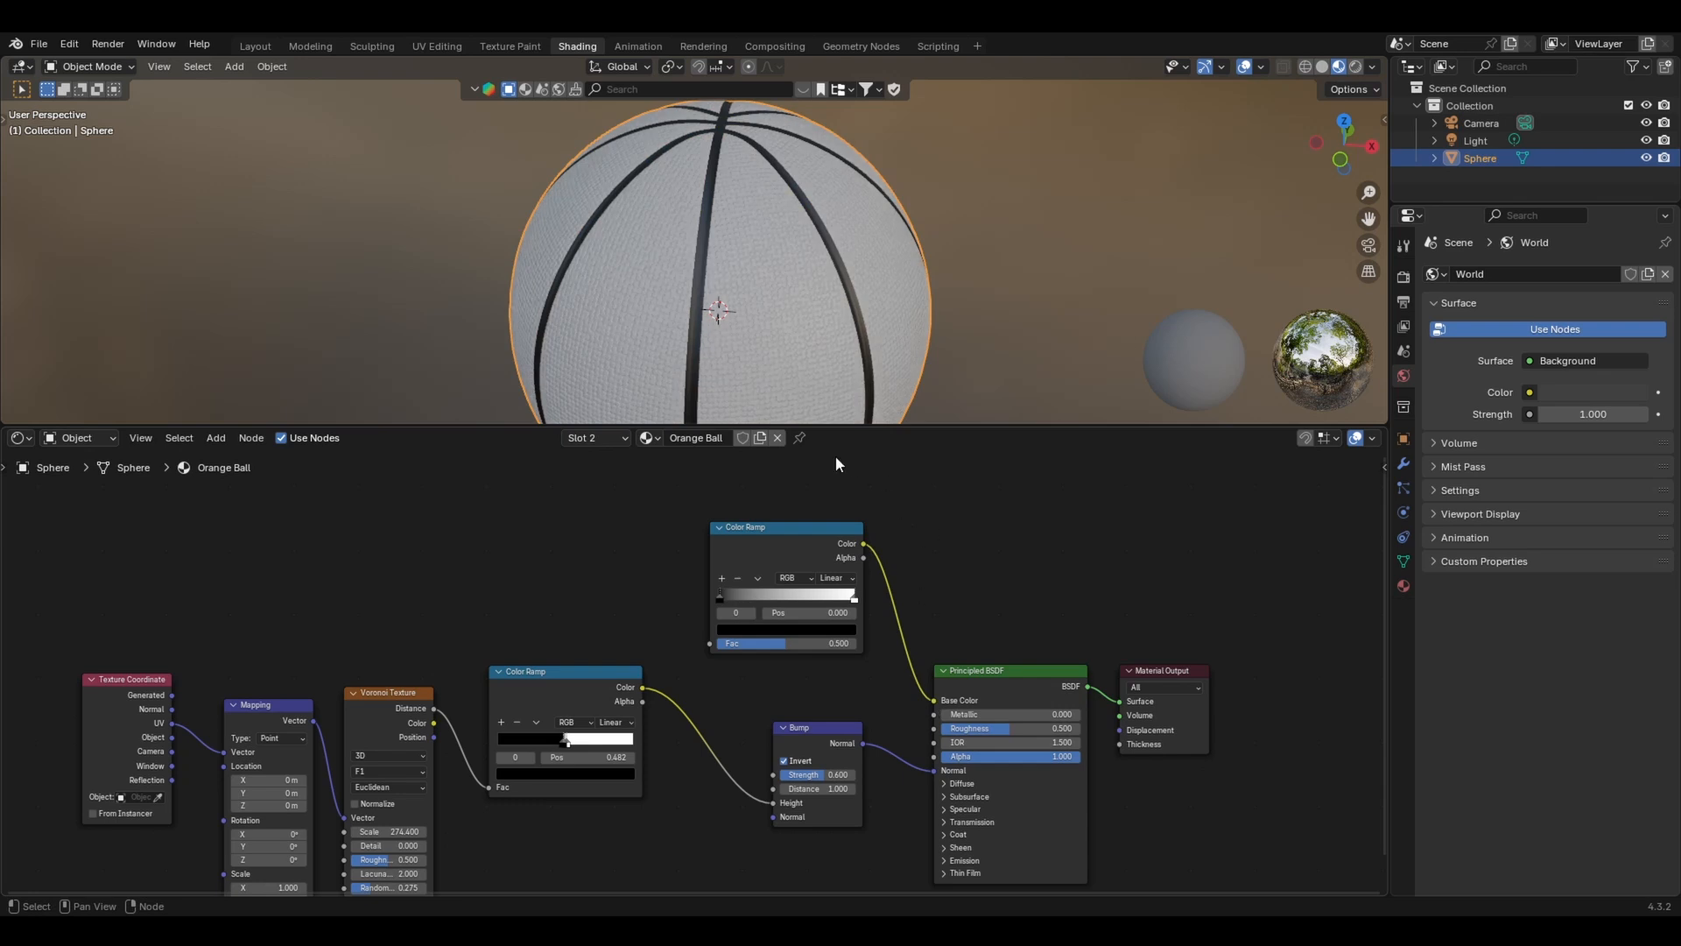
# - Color the new Color Ramp's first stop golden yellow and its last stop bright reddish orange
pyautogui.click(753, 629)
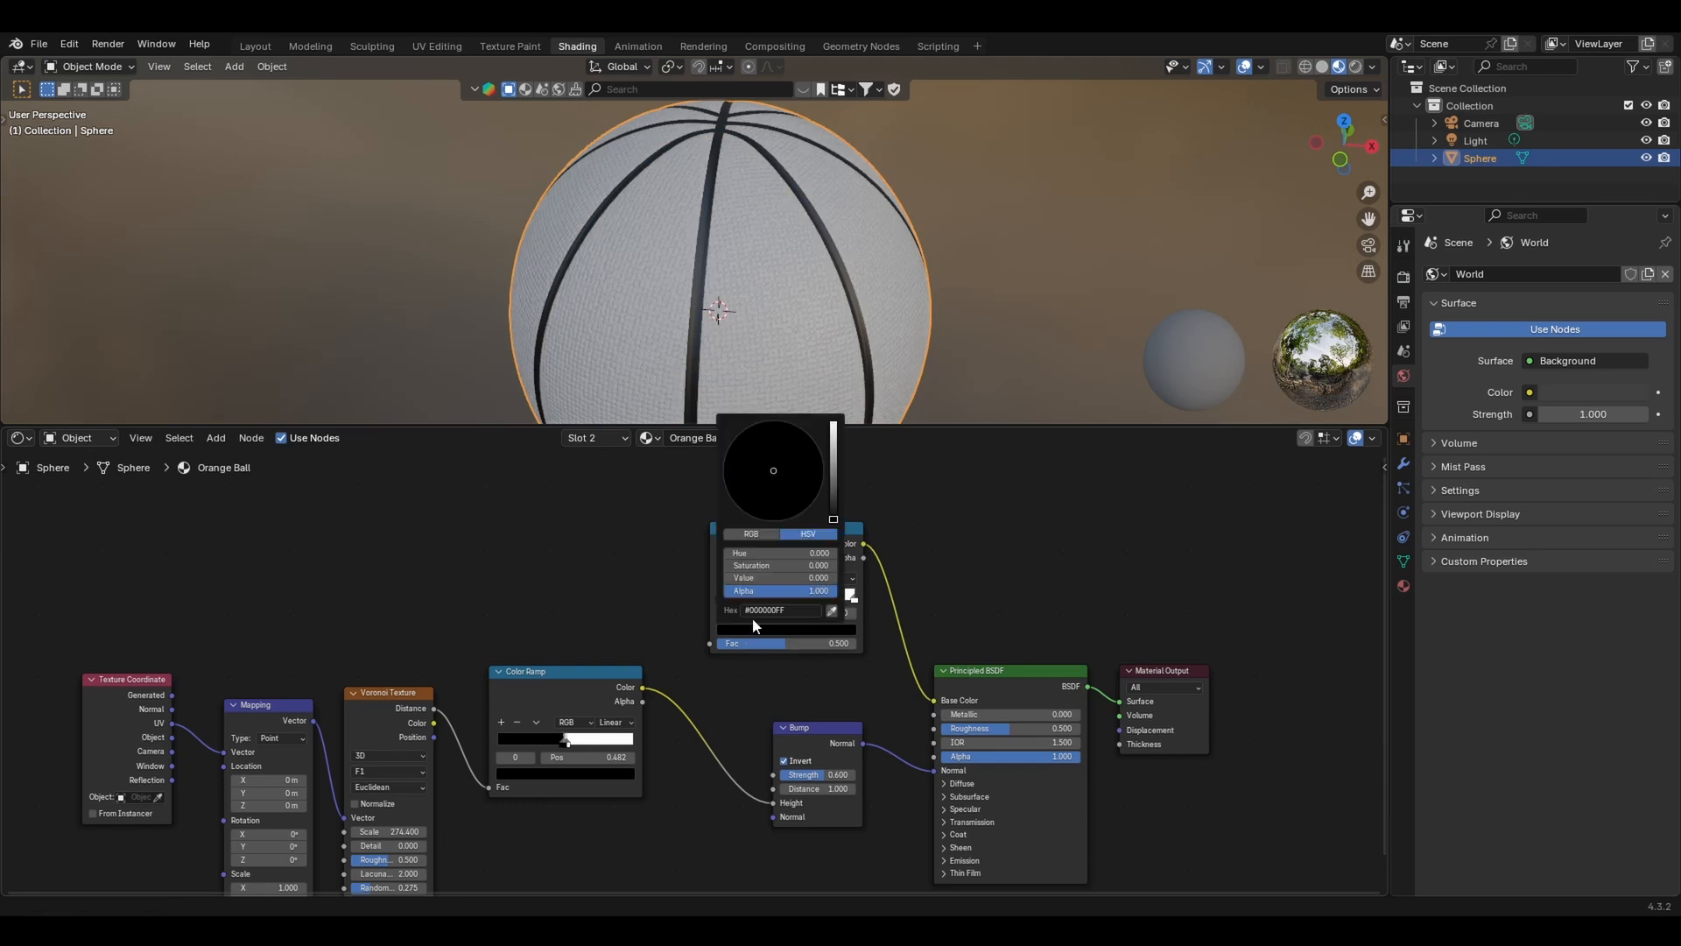
pyautogui.click(832, 448)
pyautogui.moveTo(795, 475); pyautogui.dragTo(751, 510)
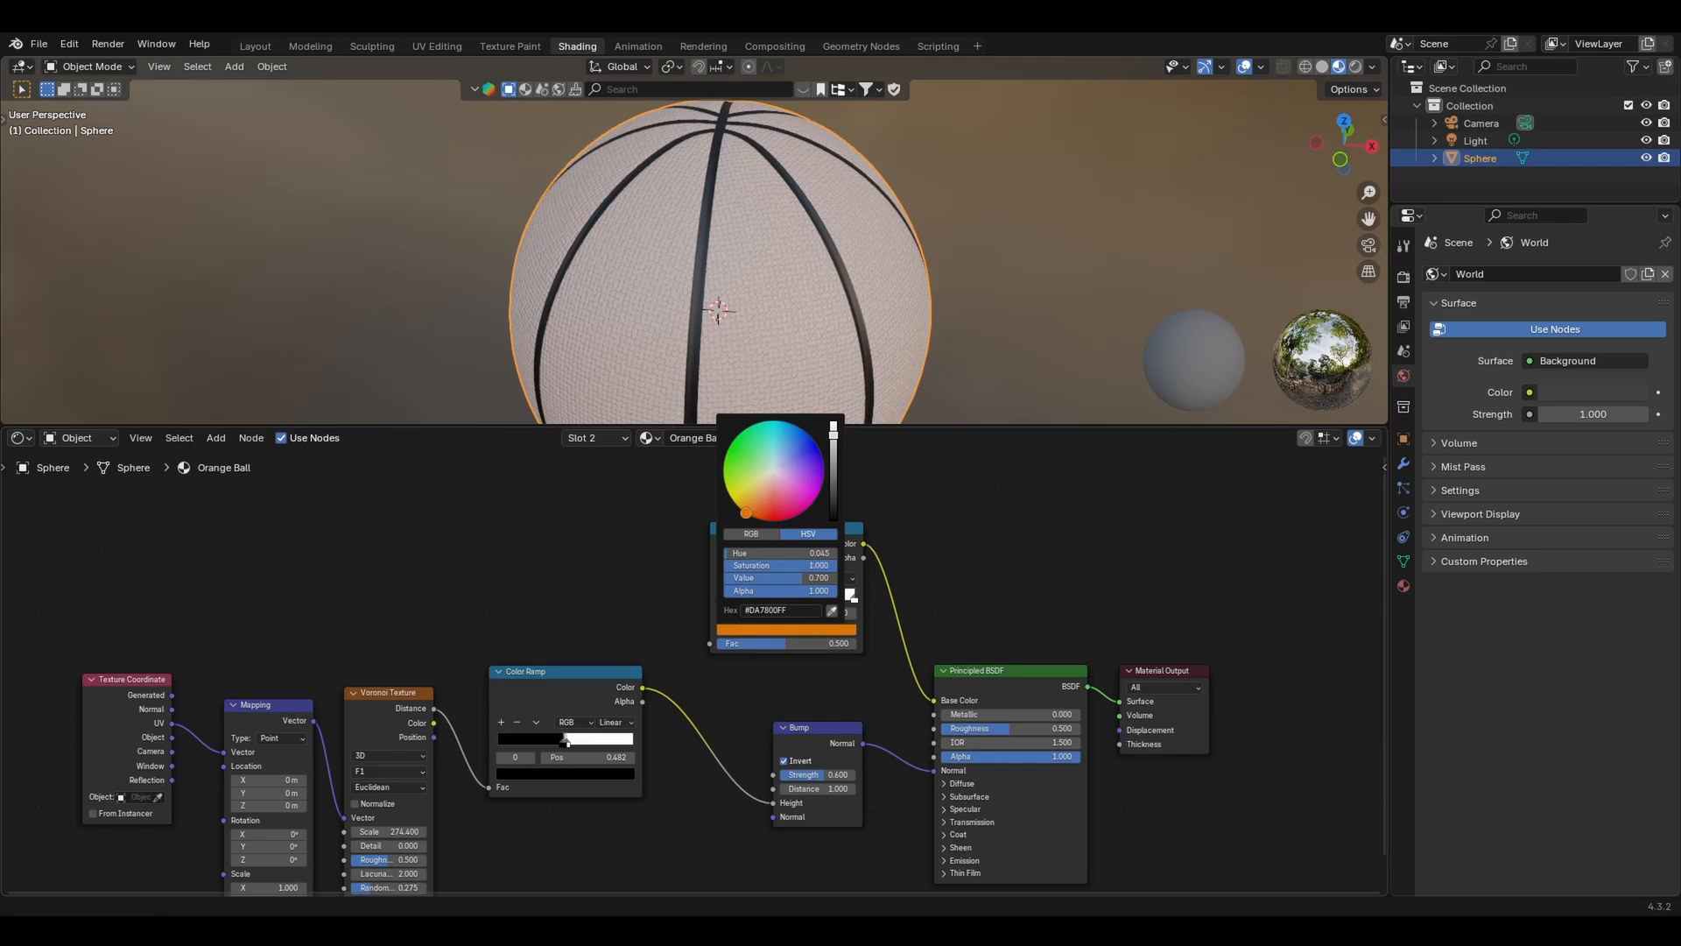
pyautogui.click(858, 602)
pyautogui.click(785, 629)
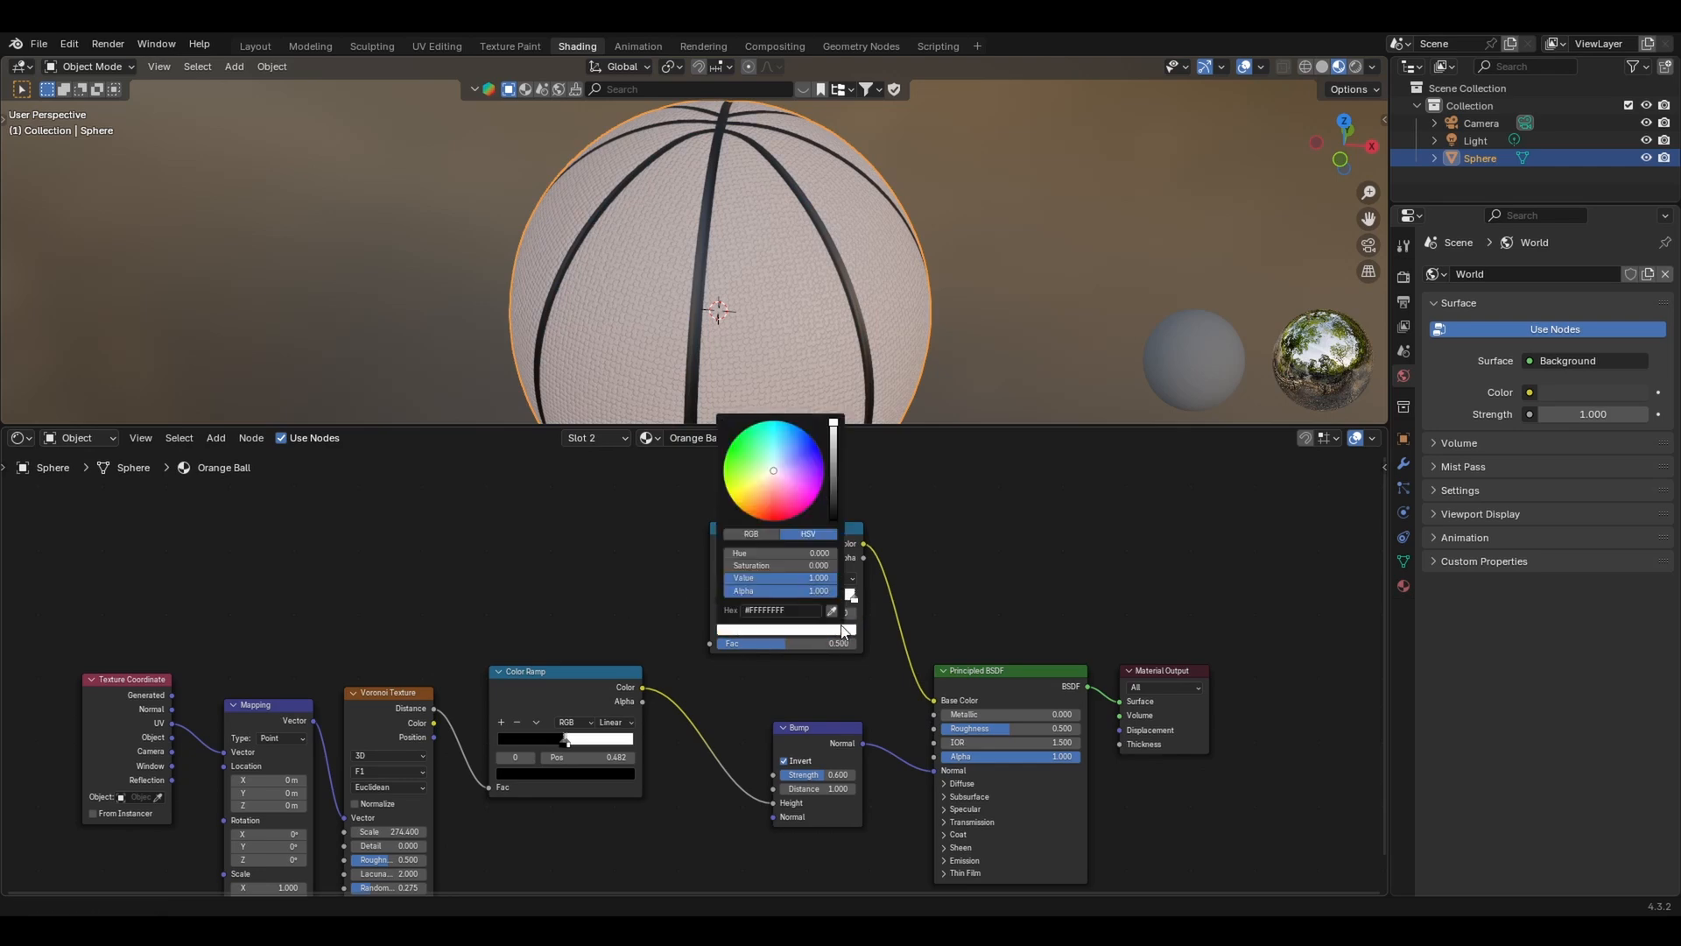
pyautogui.click(767, 497)
pyautogui.moveTo(767, 498); pyautogui.dragTo(756, 512)
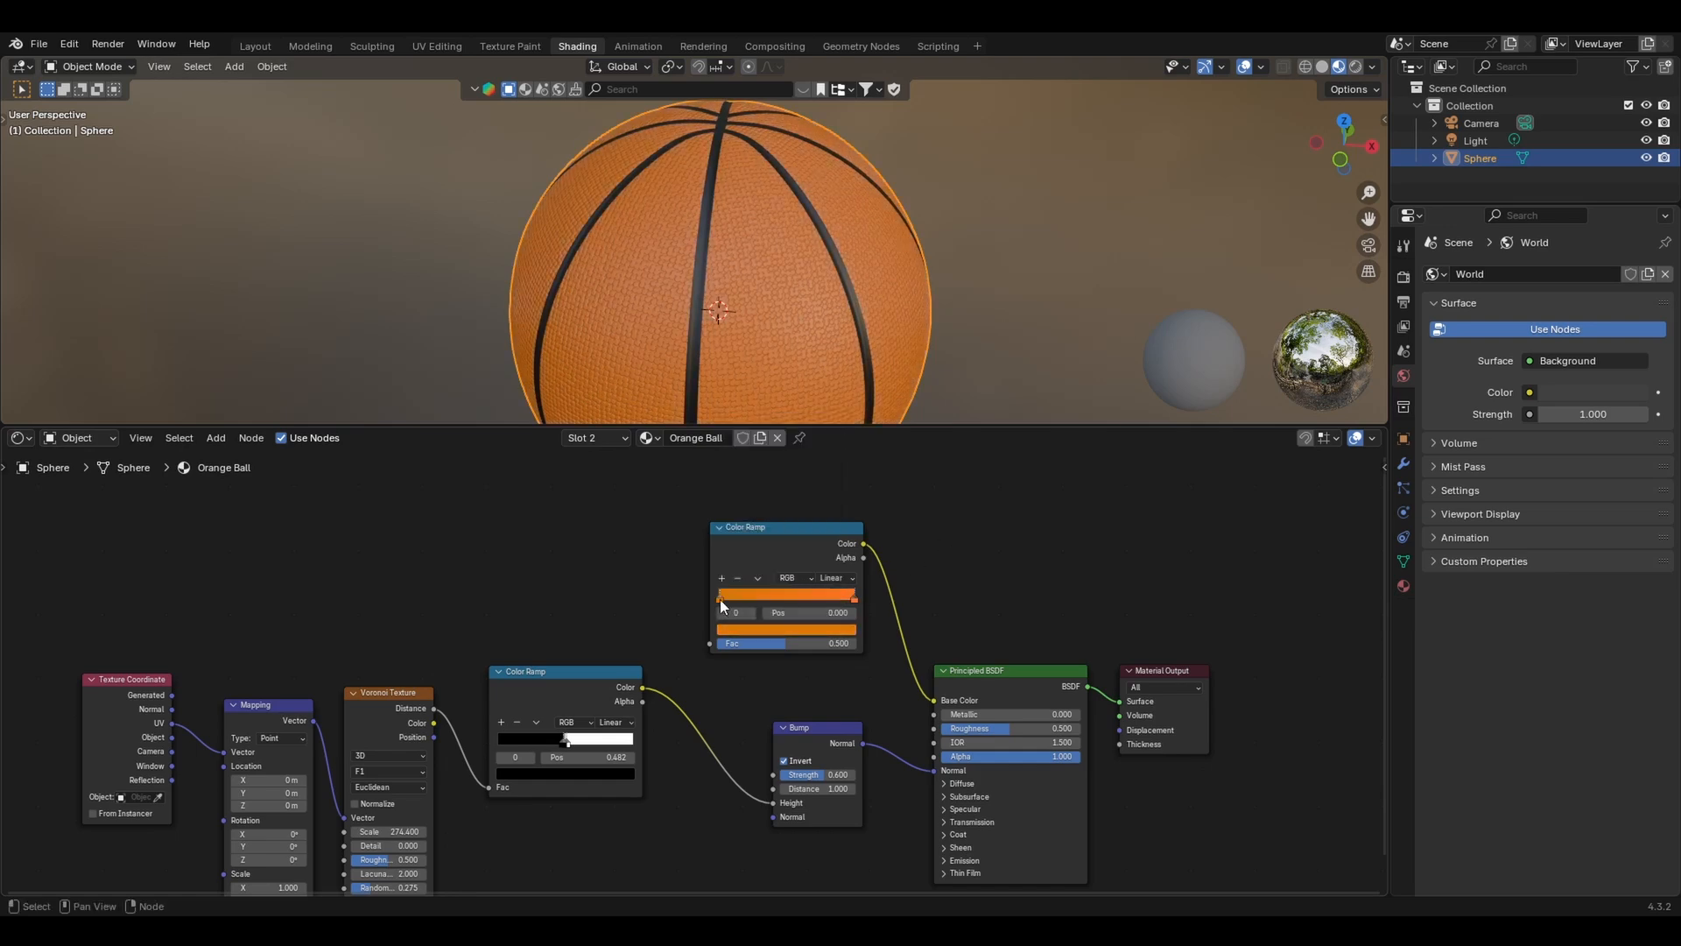
pyautogui.click(751, 629)
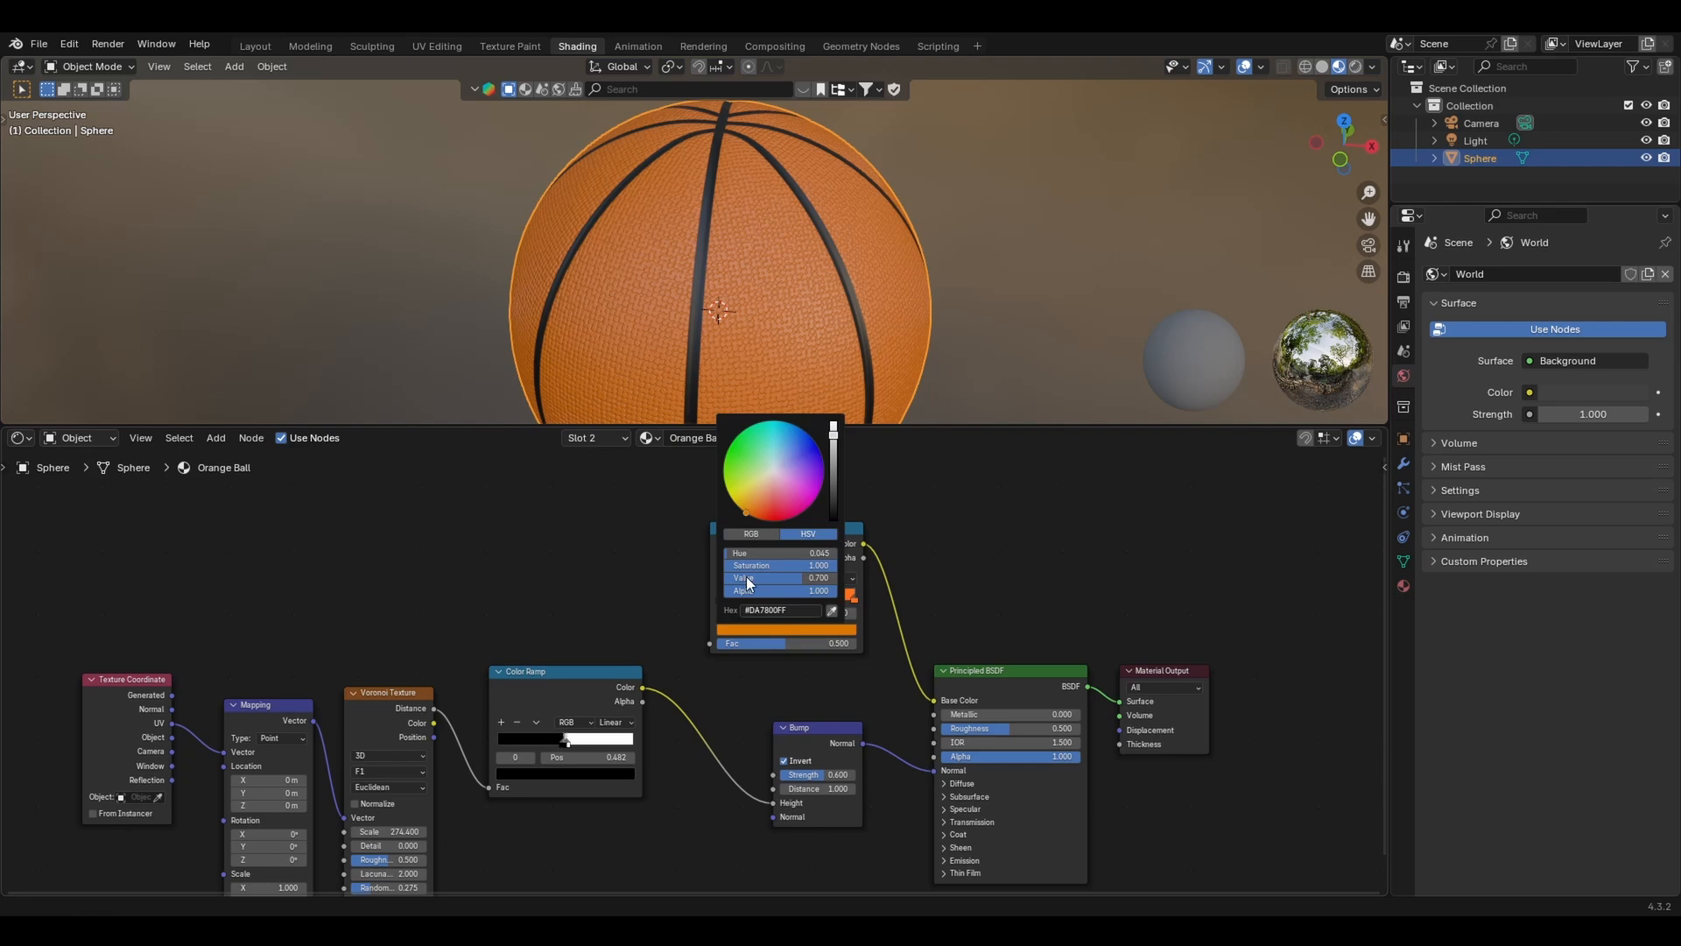
pyautogui.click(748, 502)
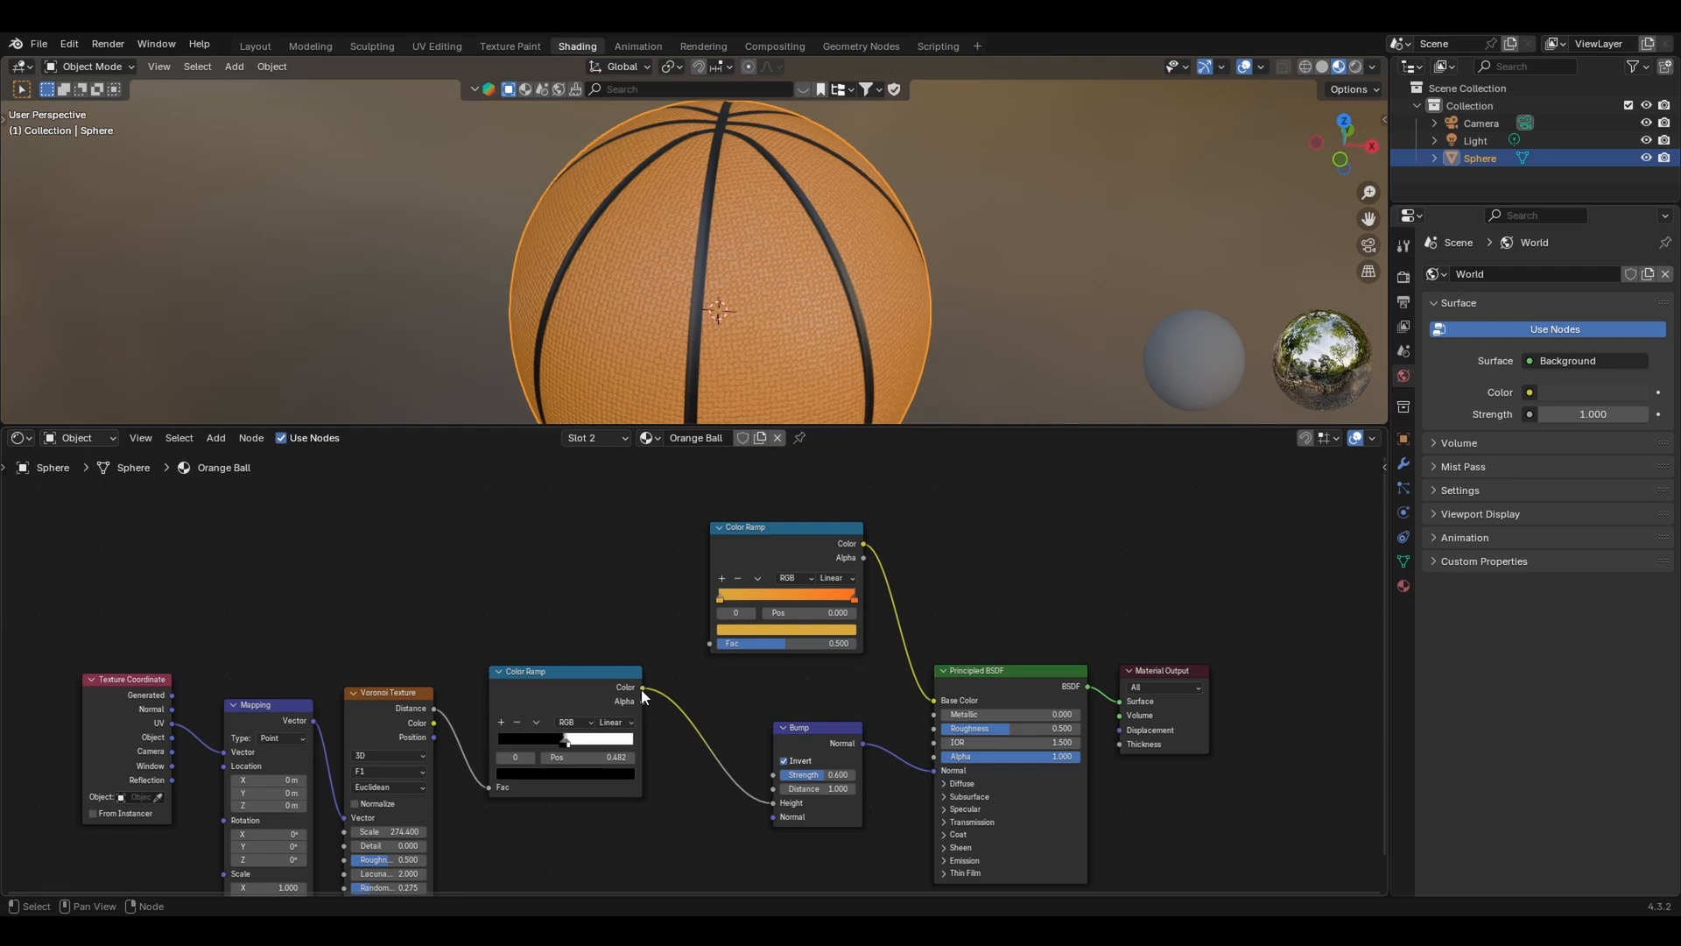
# - Try feeding the bump Color Ramp's Color into the new ramp's Fac and swapping the two stops, and undo the stop moves
pyautogui.moveTo(642, 689); pyautogui.dragTo(707, 637)
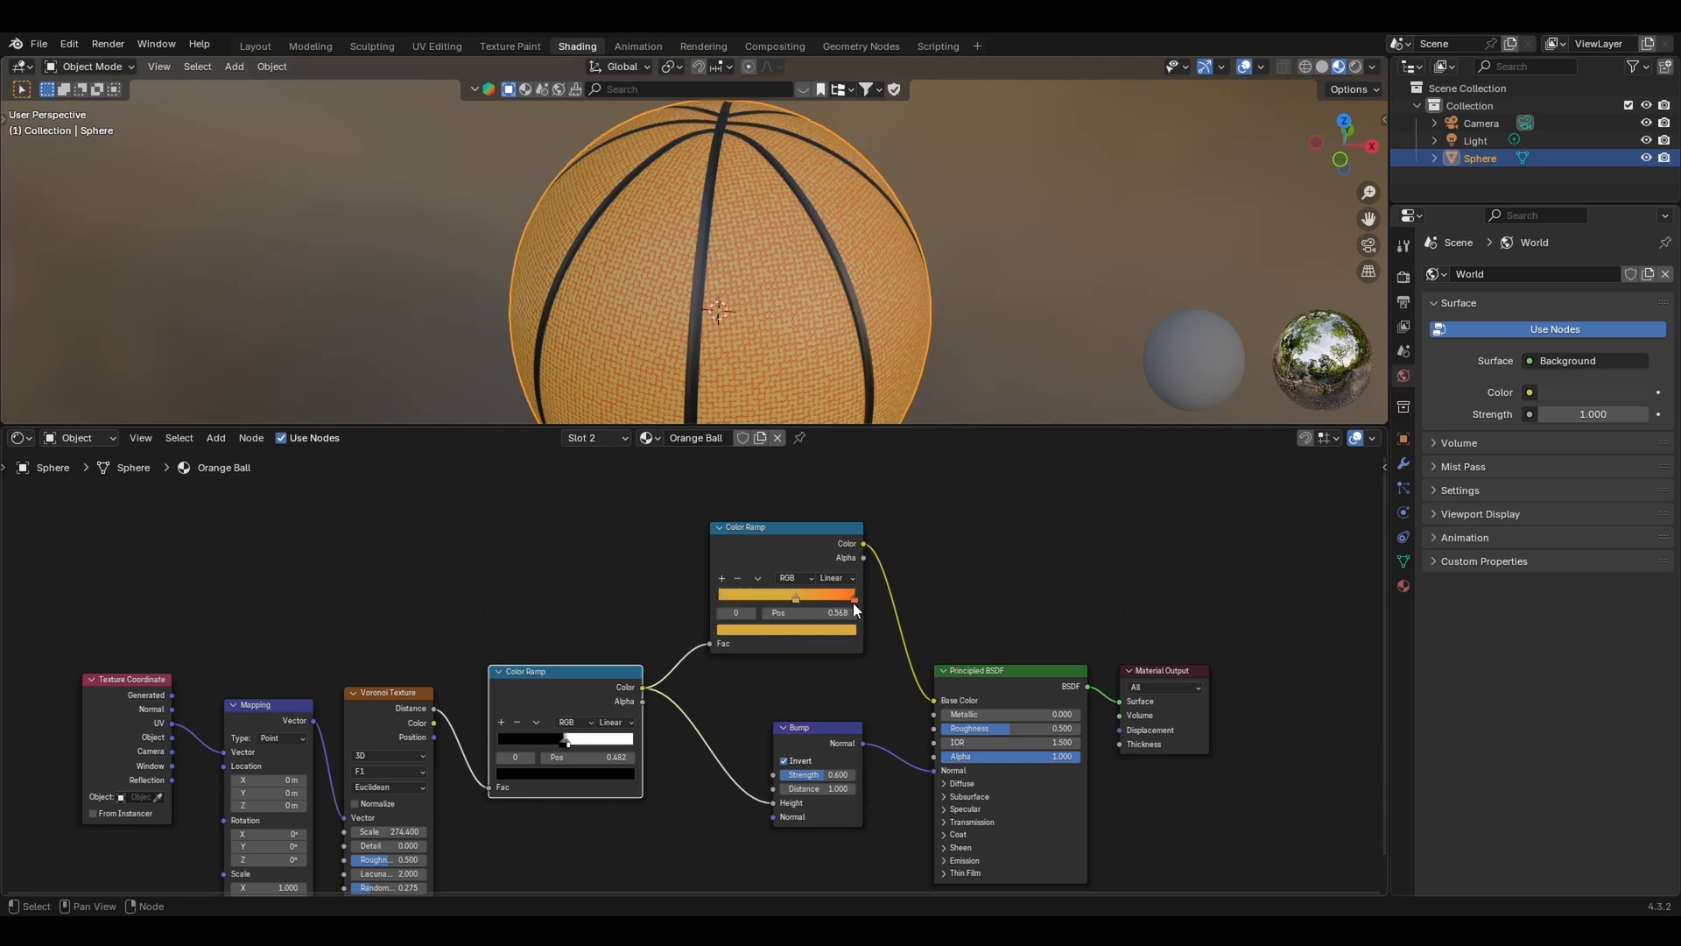
pyautogui.moveTo(854, 601); pyautogui.dragTo(690, 606)
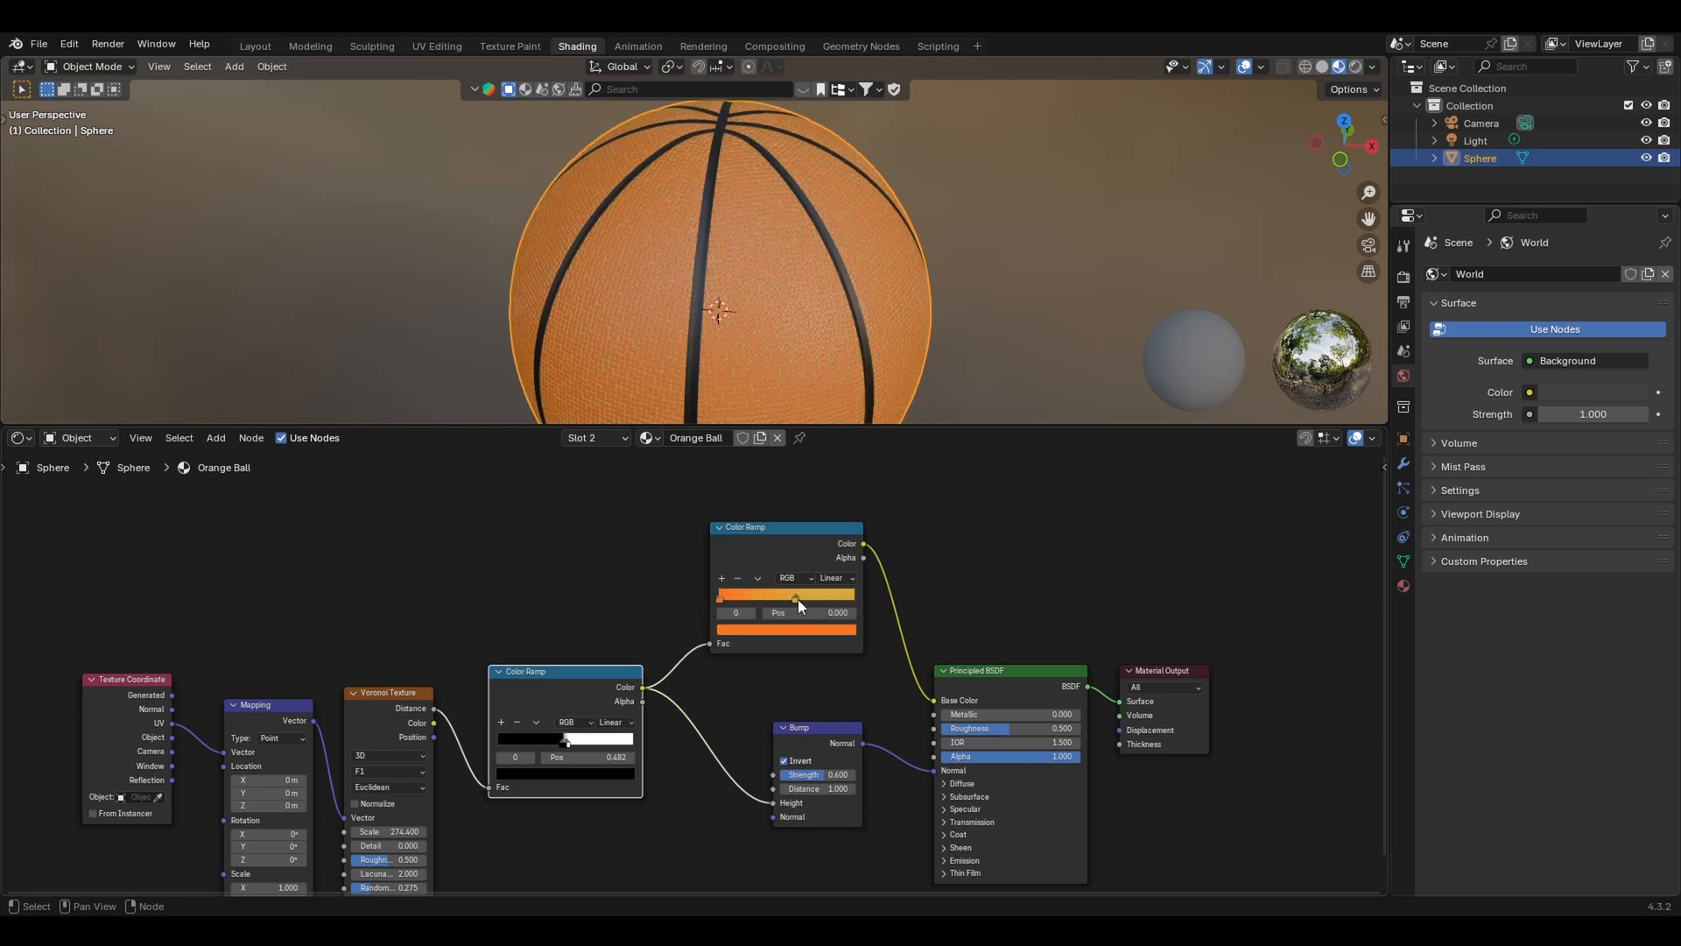
pyautogui.moveTo(797, 599); pyautogui.dragTo(893, 606)
pyautogui.hotkey('ctrl', 'z')
pyautogui.hotkey('ctrl', 'z')
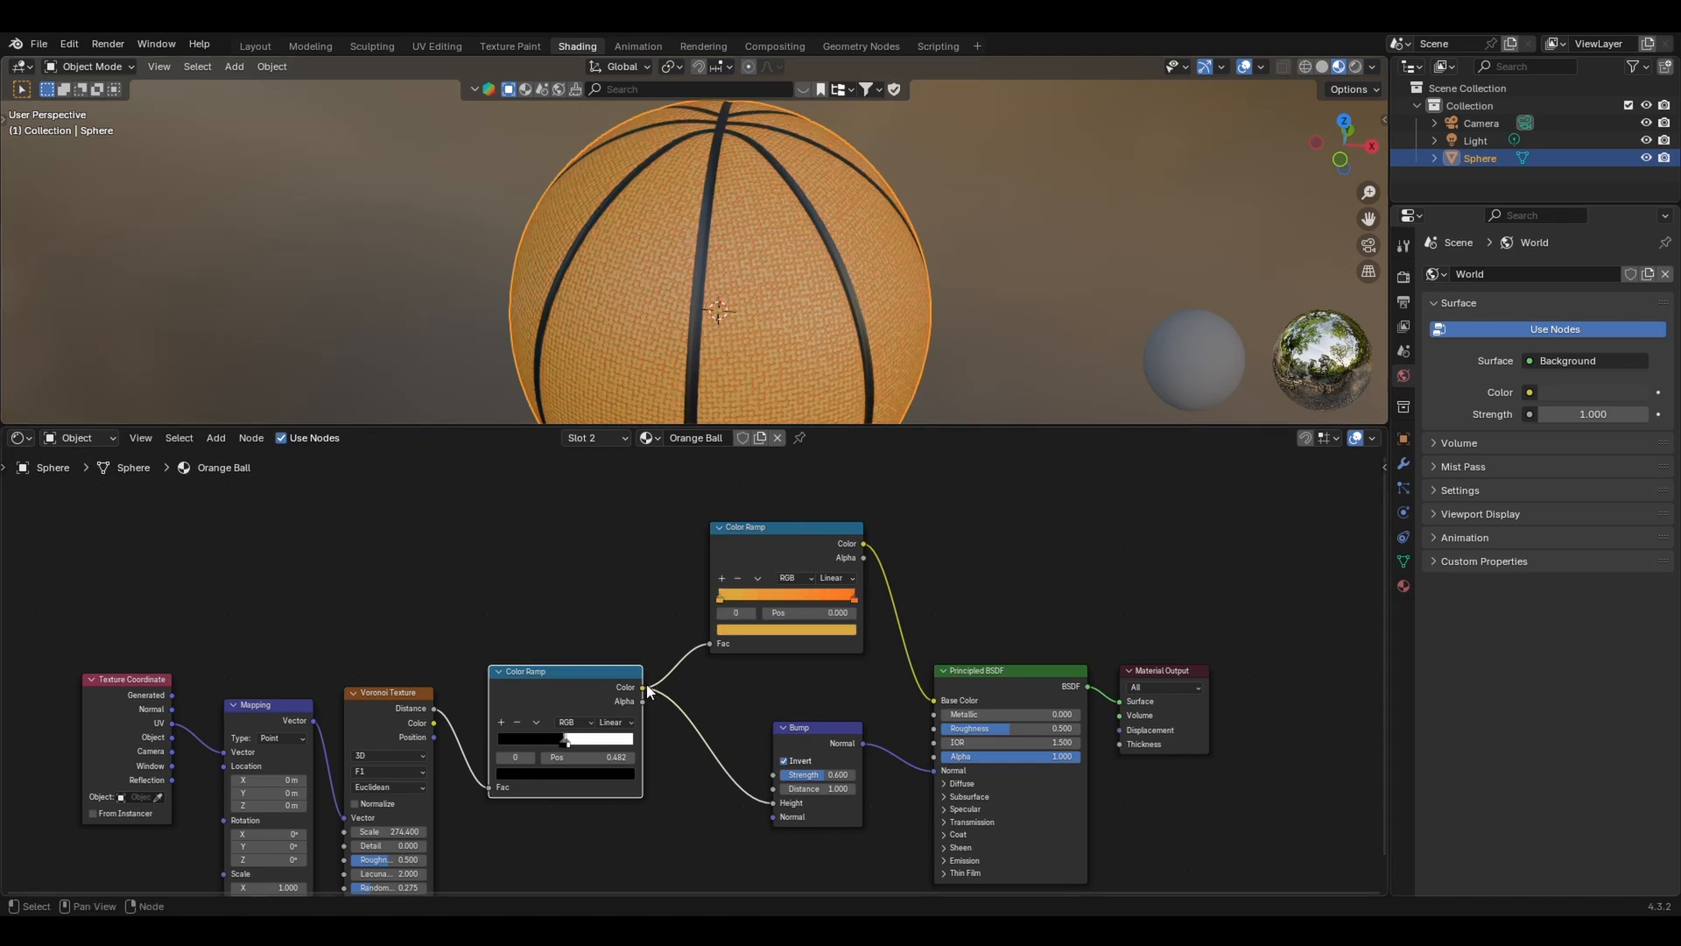
# - Disconnect the new Color Ramp's Fac input from the bump Color Ramp
pyautogui.moveTo(644, 687); pyautogui.dragTo(655, 598)
pyautogui.click(615, 563)
pyautogui.click(643, 581)
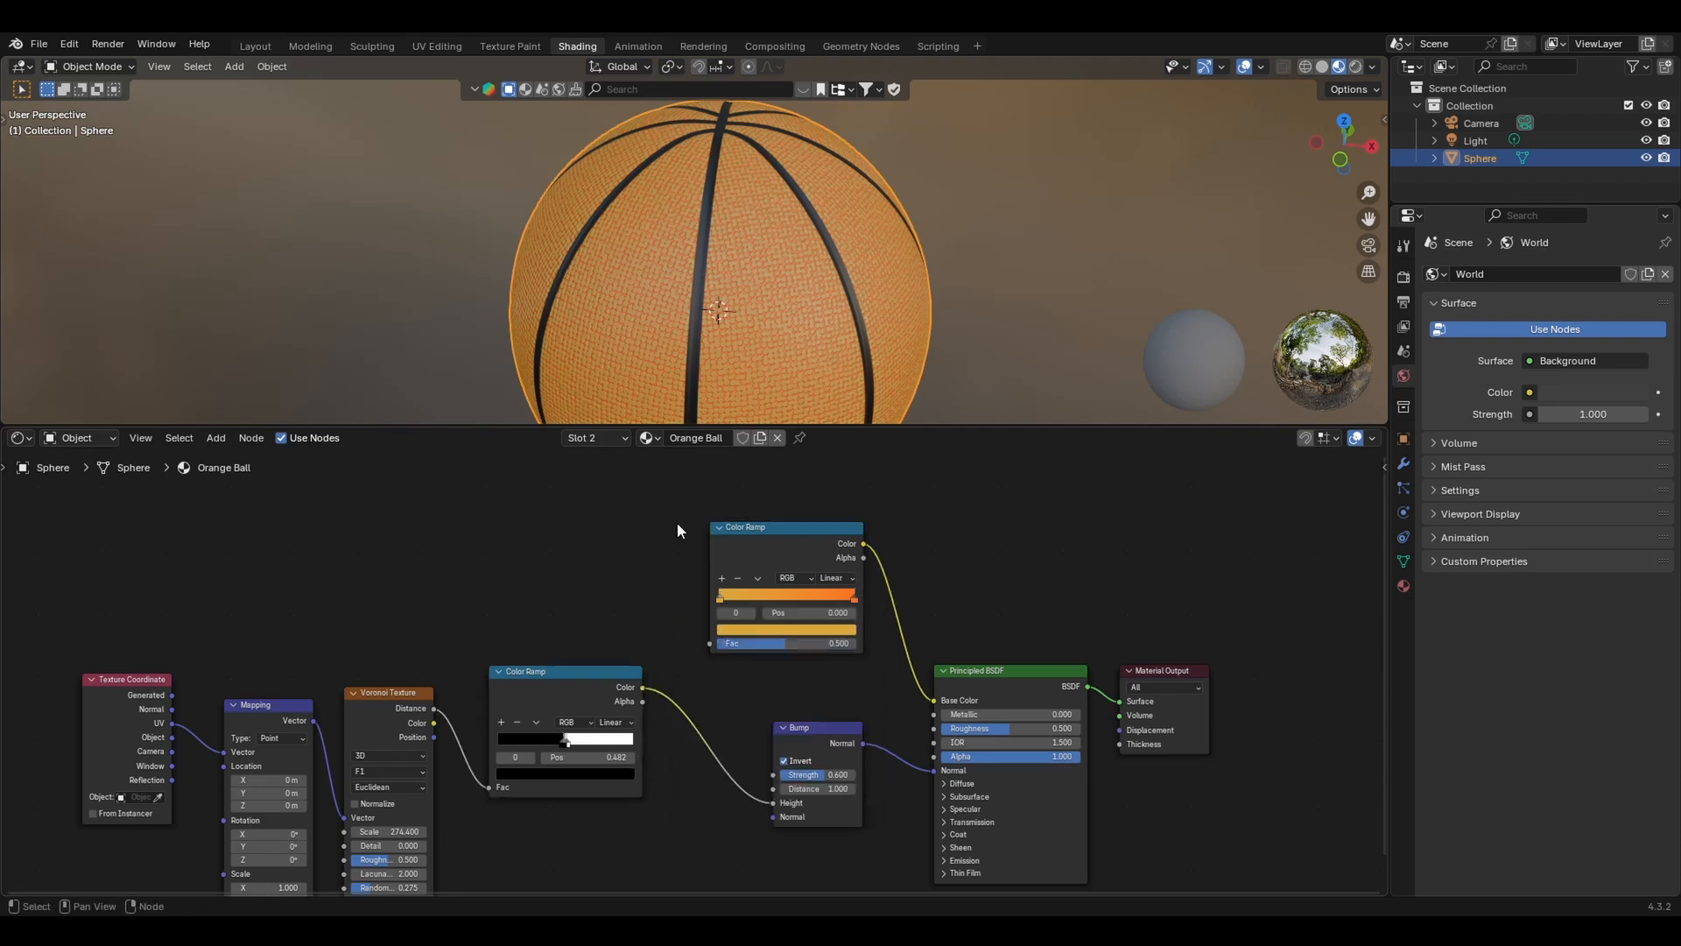
# - Examine the whole ball from another side, and expand the node editor to review the complete Orange Ball node tree
pyautogui.scroll(-3, 767, 325)
pyautogui.scroll(2, 766, 315)
pyautogui.moveTo(766, 303); pyautogui.dragTo(835, 294, button='middle')
pyautogui.scroll(-2, 835, 294)
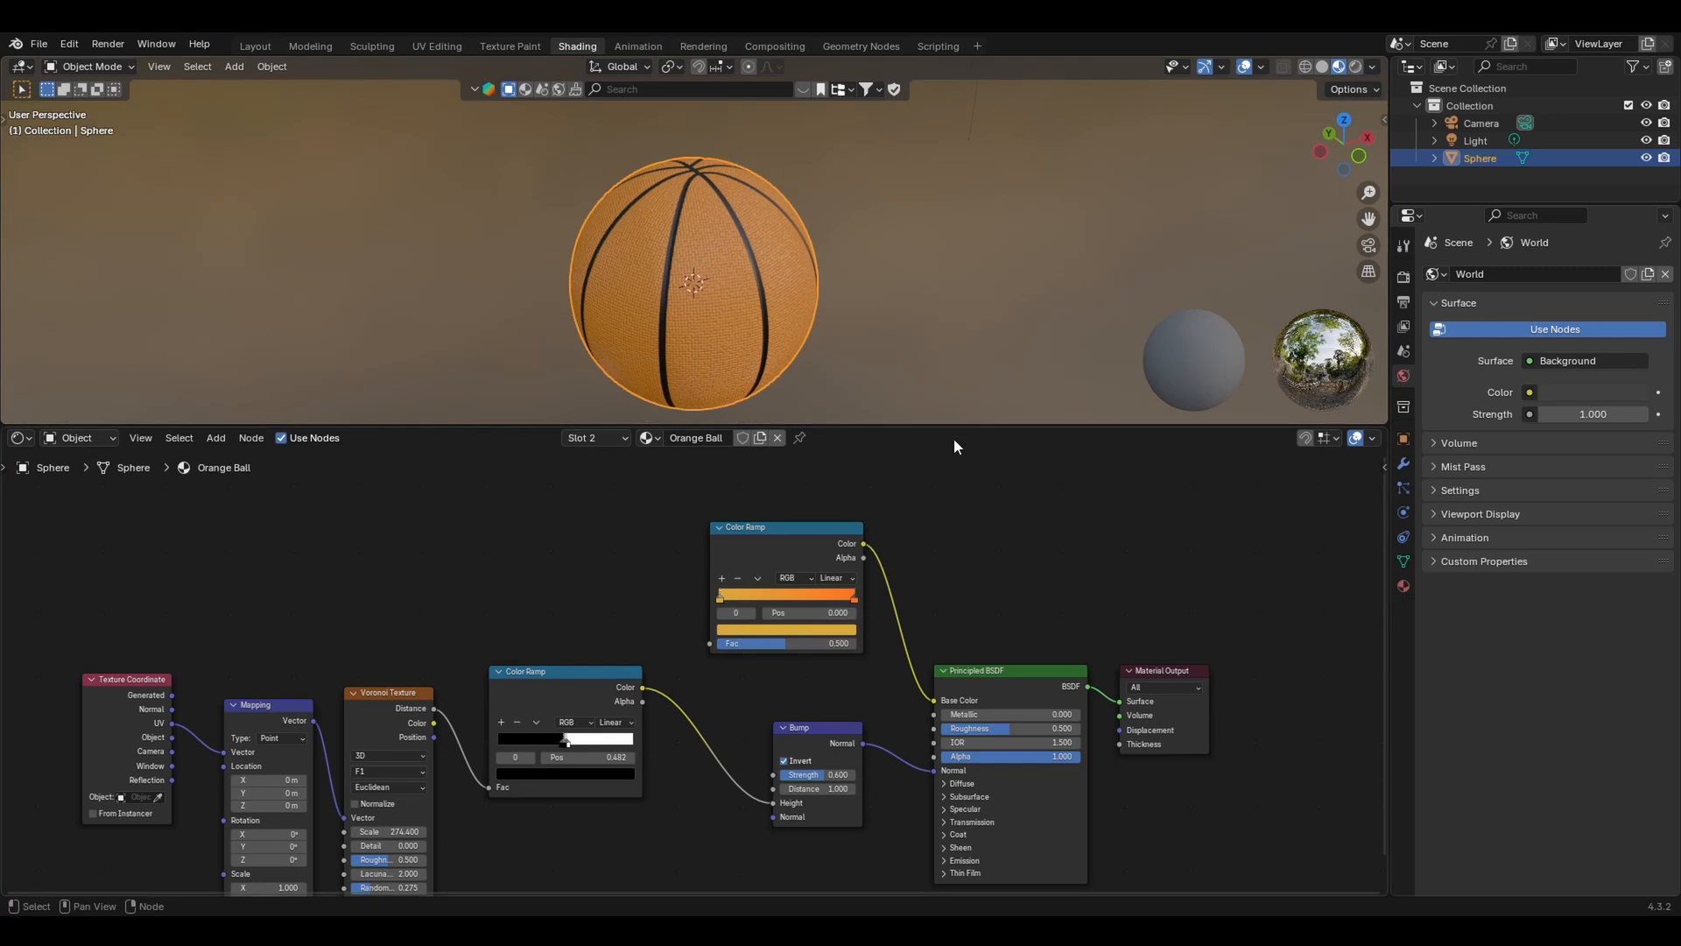
pyautogui.moveTo(907, 428); pyautogui.dragTo(876, 80)
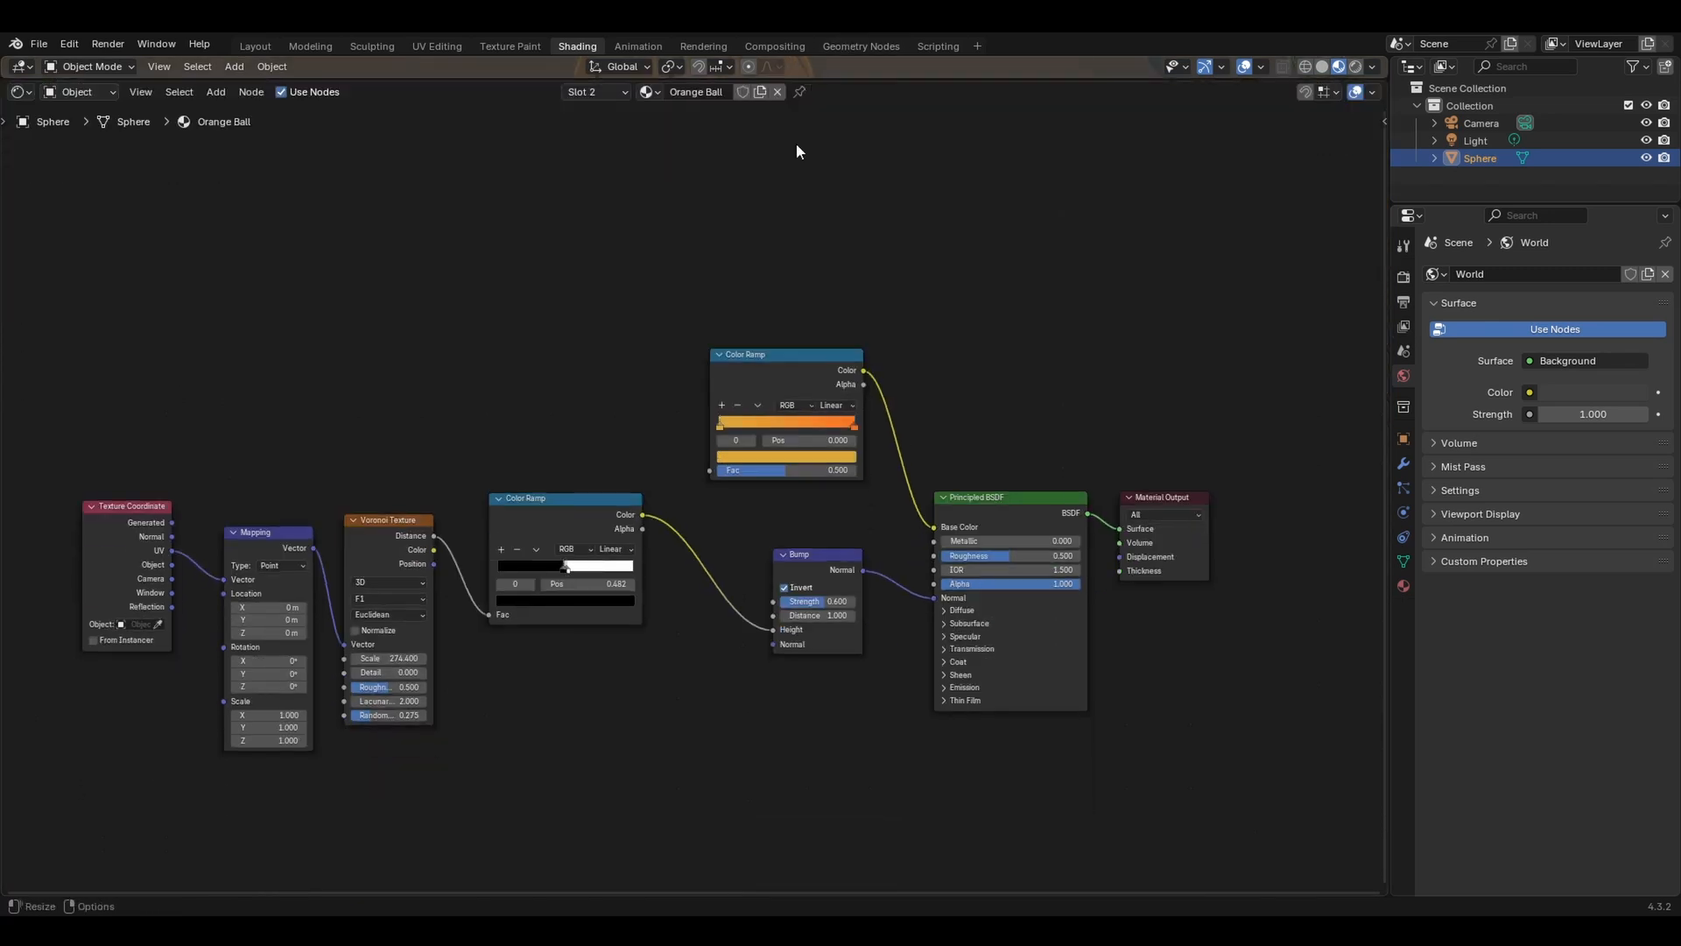
pyautogui.scroll(1, 674, 402)
pyautogui.scroll(-1, 674, 403)
pyautogui.scroll(1, 674, 403)
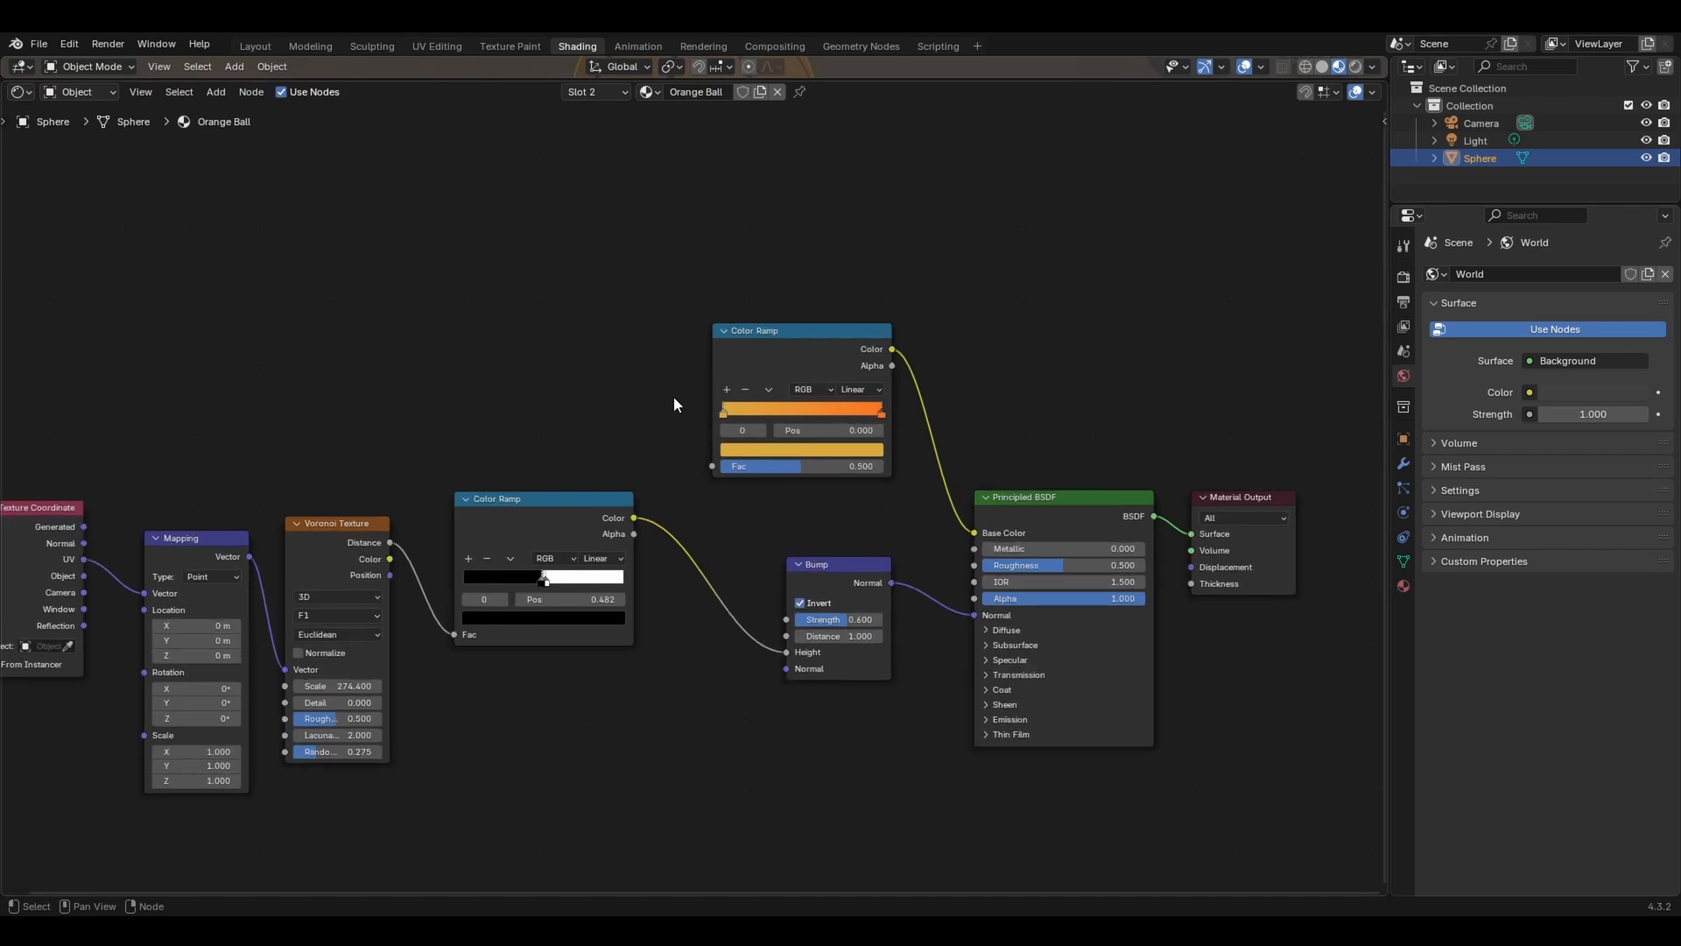
pyautogui.moveTo(645, 428); pyautogui.dragTo(687, 327, button='middle')
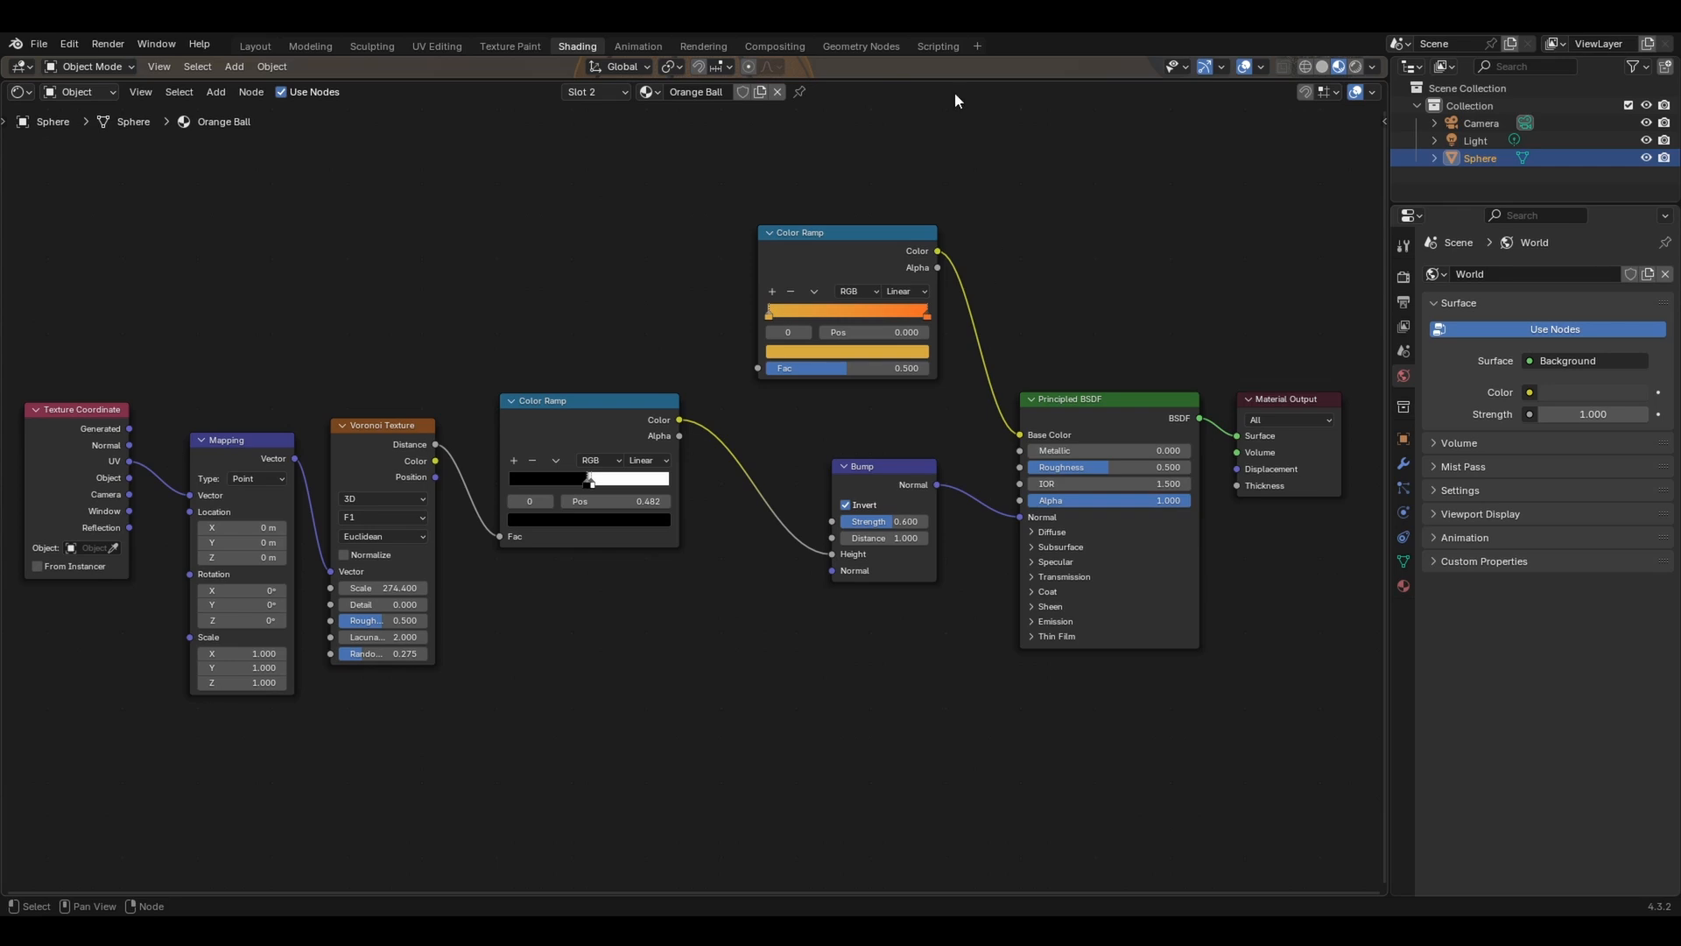
# - Enlarge the 3D viewport again and inspect the ball's orange surface and seams from several sides
pyautogui.moveTo(955, 81); pyautogui.dragTo(832, 591)
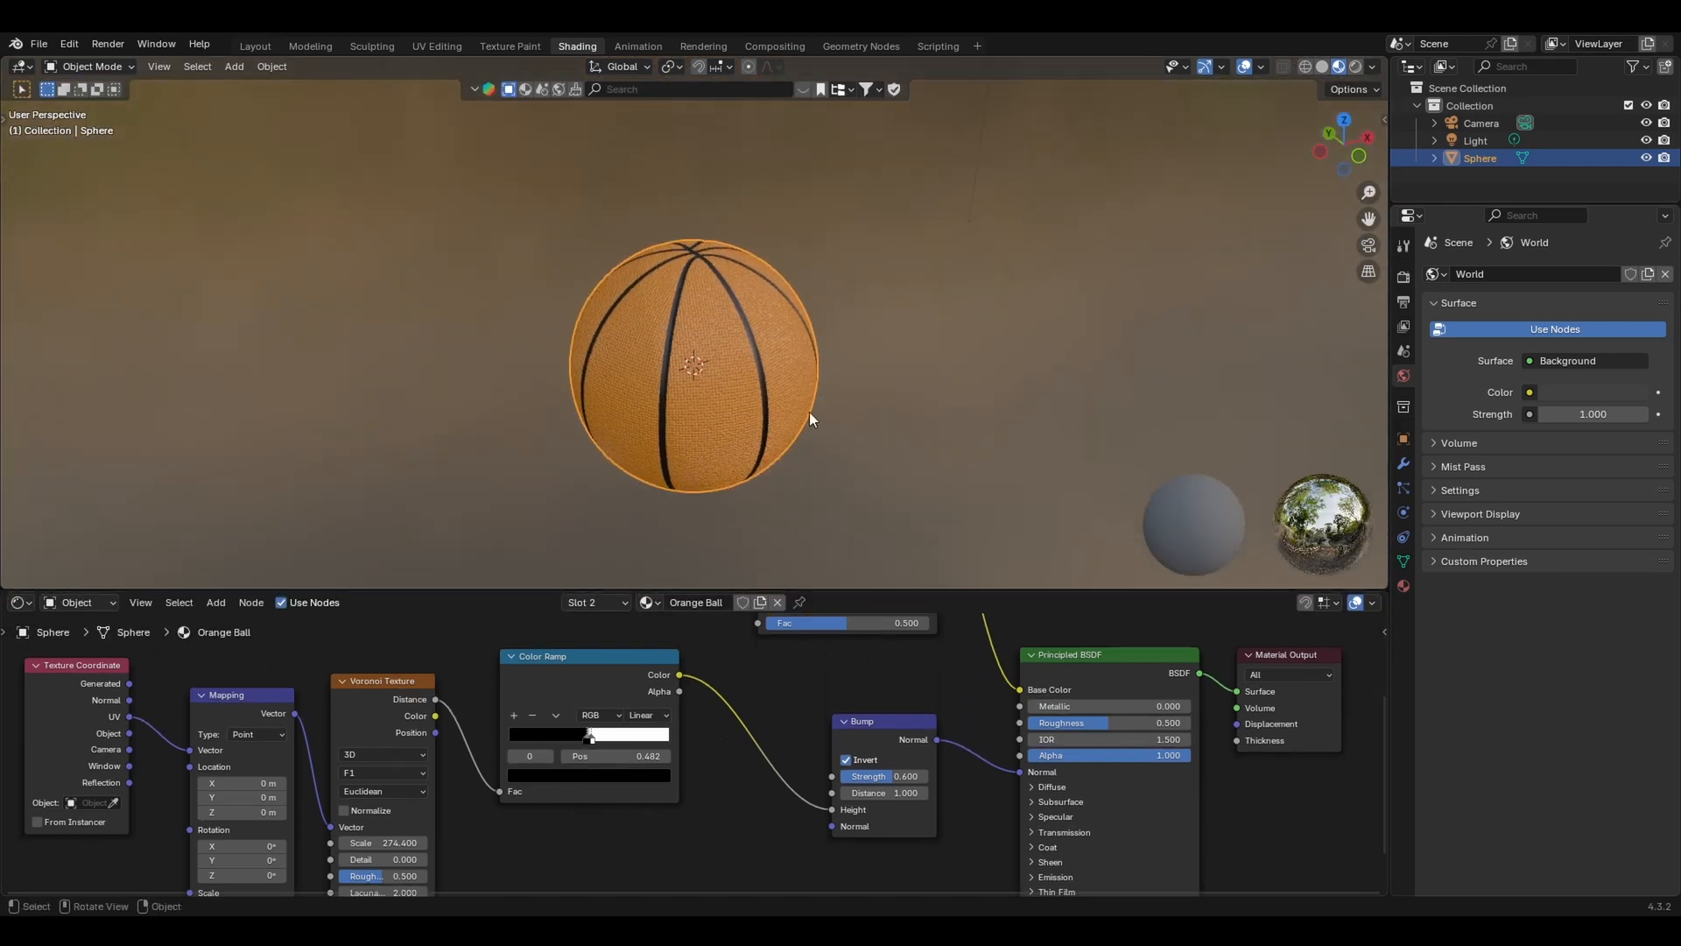
pyautogui.scroll(2, 809, 415)
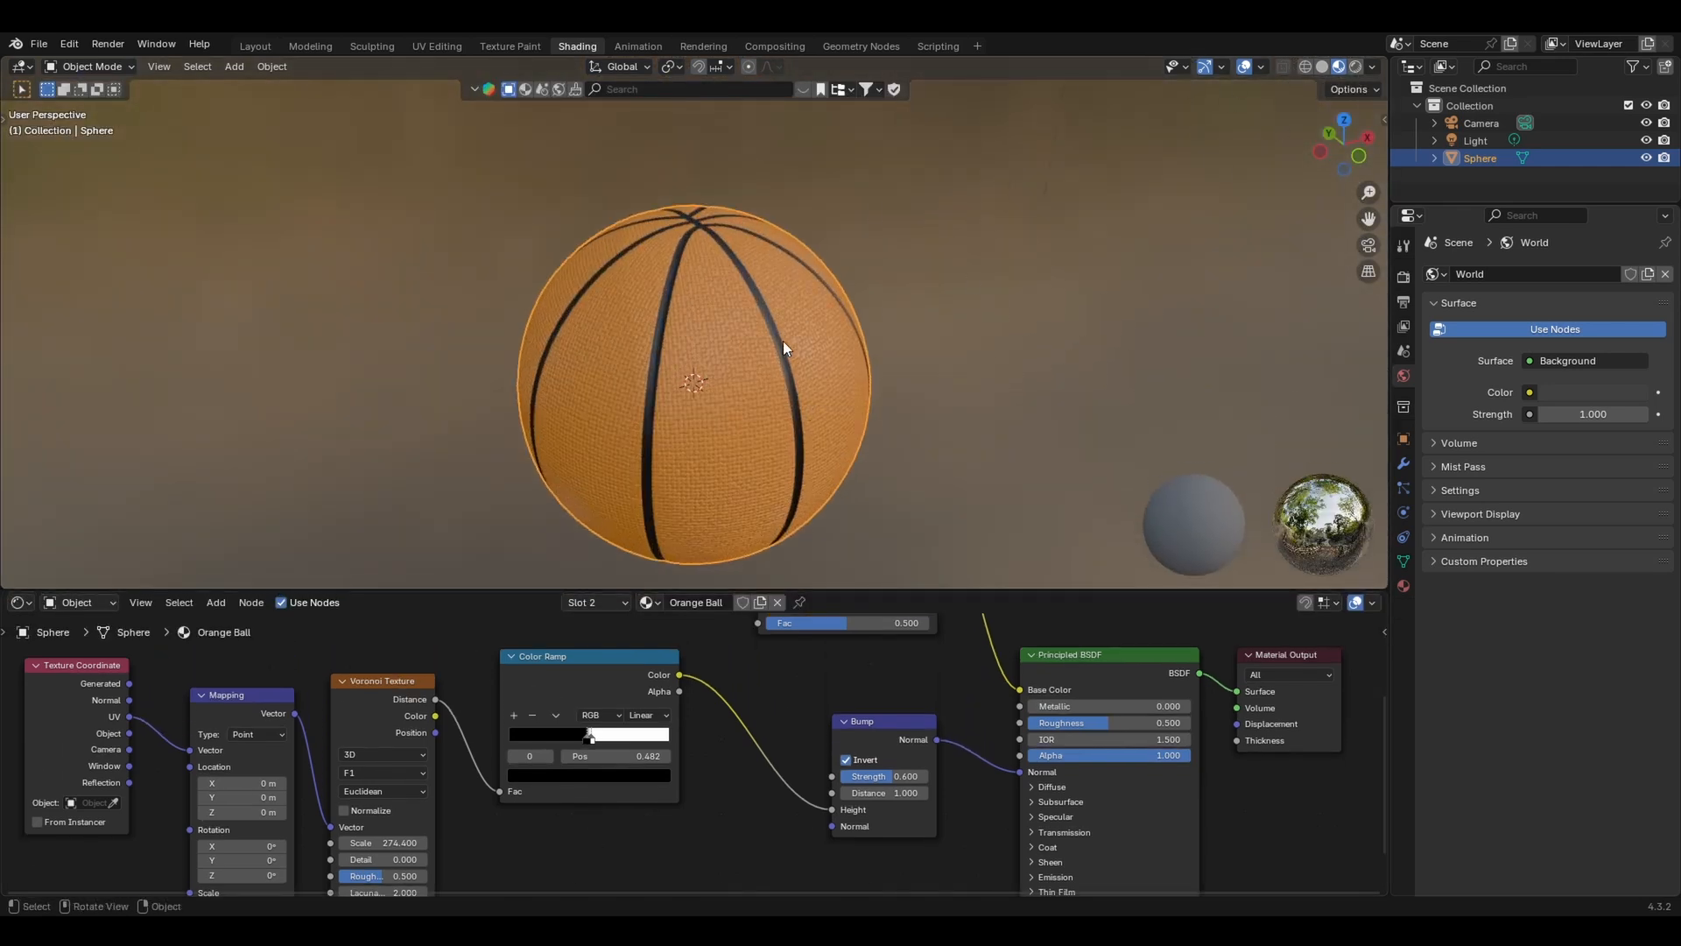
pyautogui.keyDown('shift'); pyautogui.moveTo(793, 354); pyautogui.dragTo(812, 305, button='middle'); pyautogui.keyUp('shift')
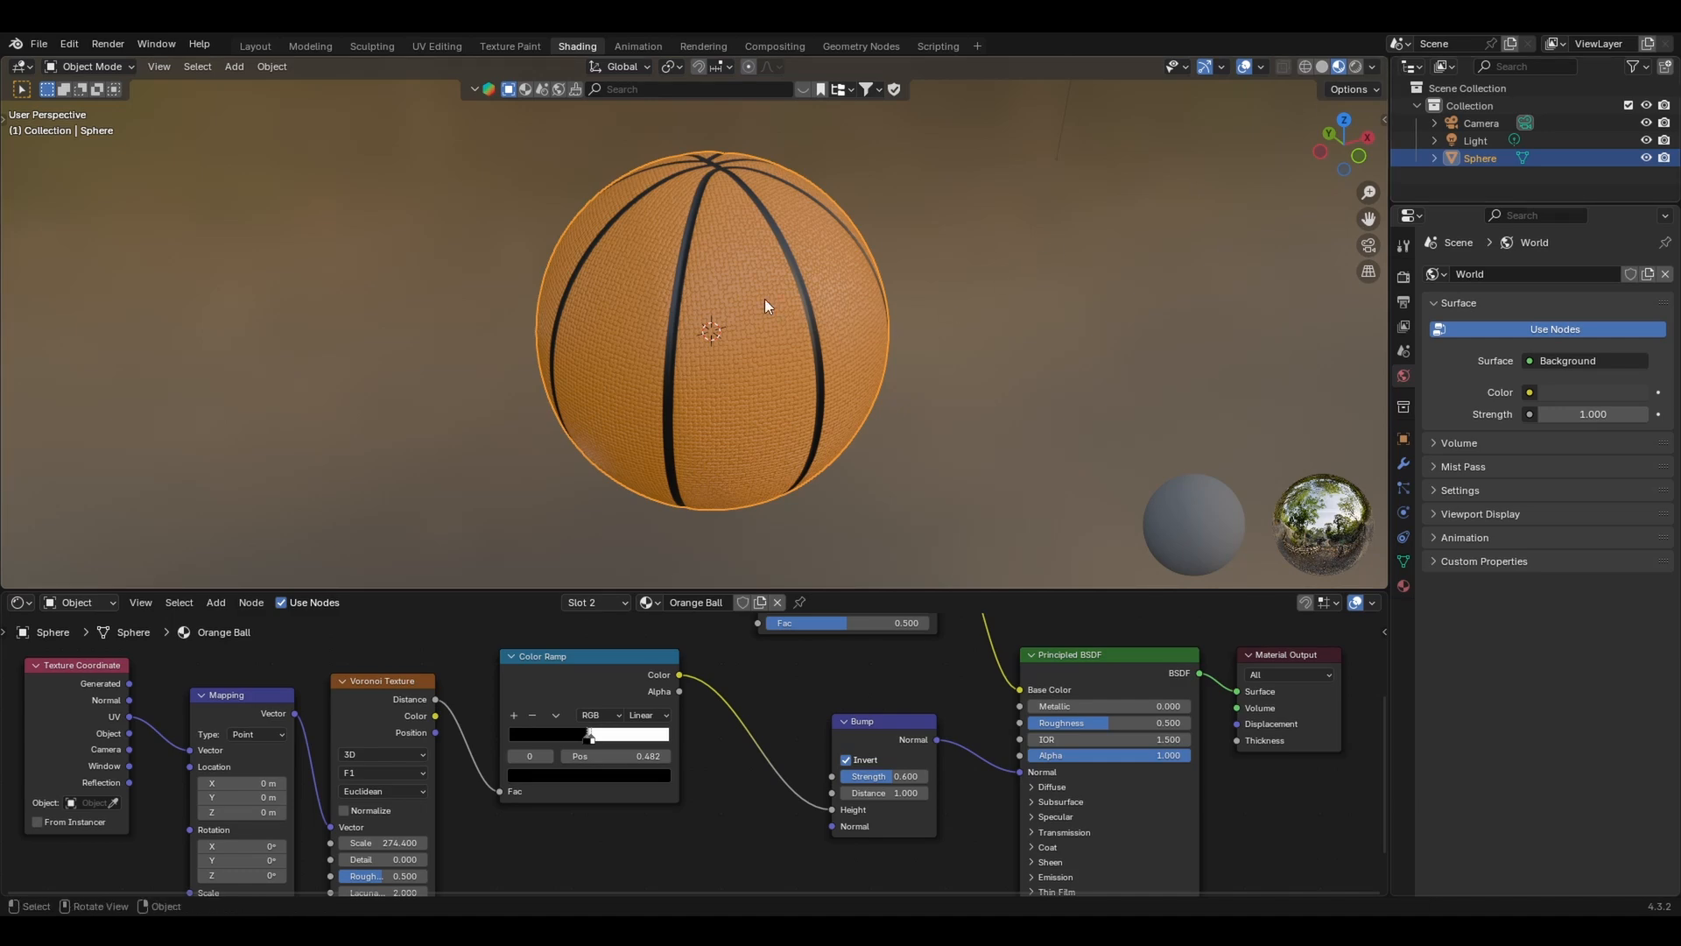
pyautogui.moveTo(622, 324); pyautogui.dragTo(774, 259, button='middle')
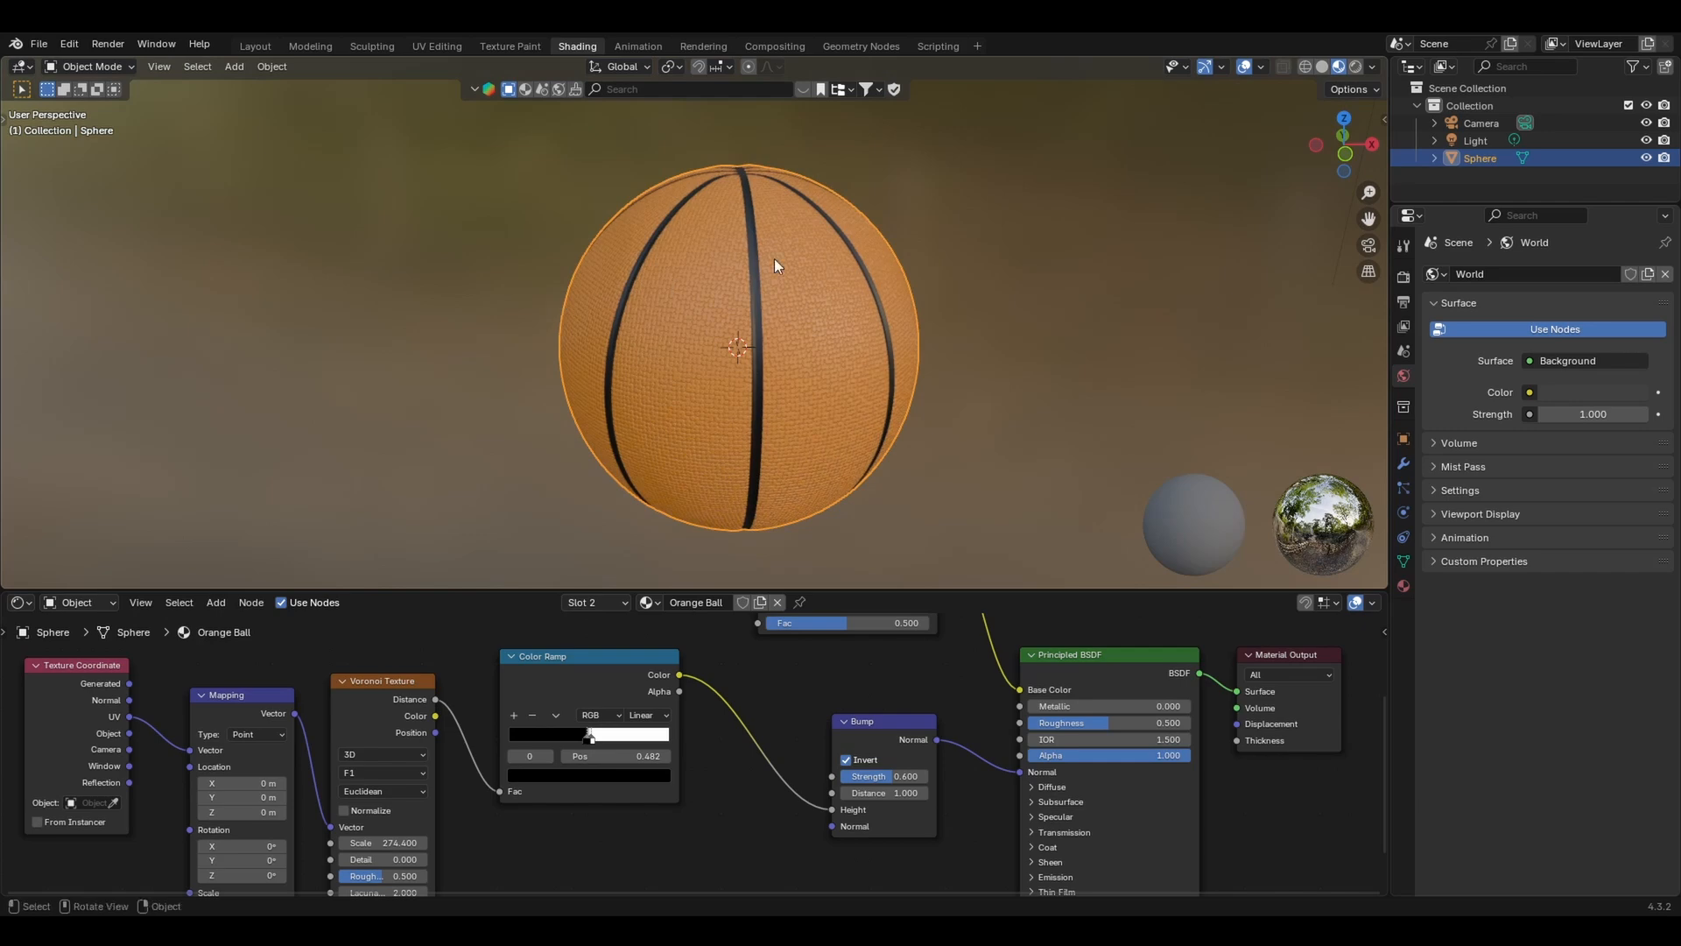